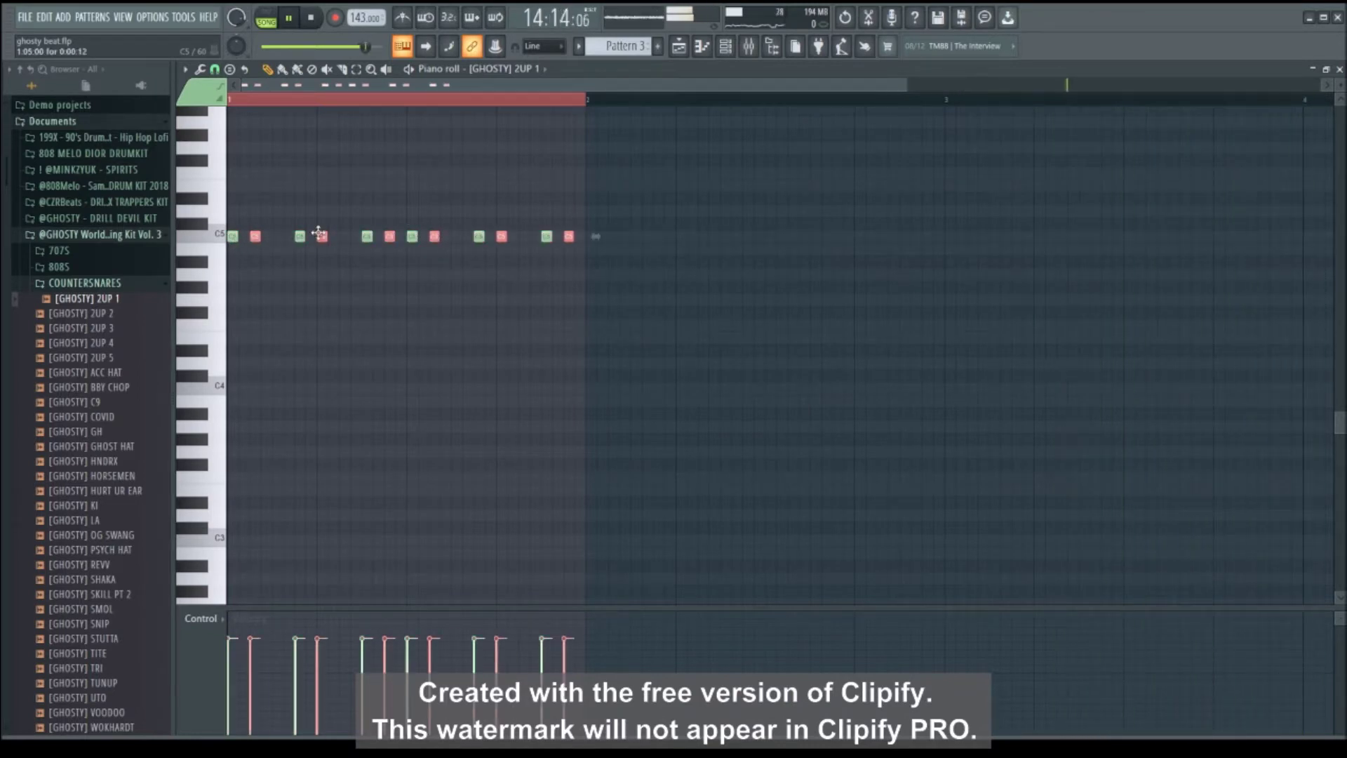
Duplicate all the C5 hits so the counter-snare pattern fills four bars.
key("ctrl+a")
left_click_drag(305, 236, 950, 236)
key("space")
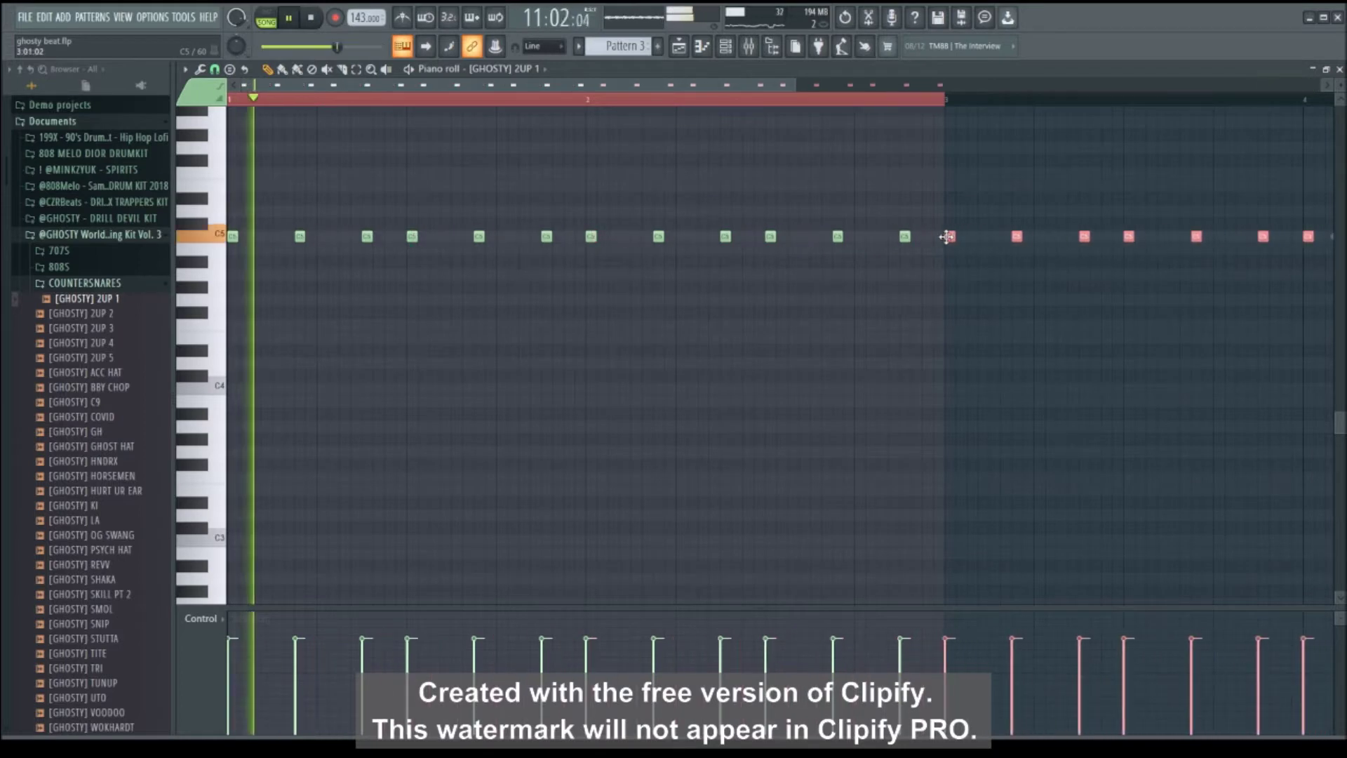
Add two C5 notes between the last two hits of bar 1 and lower their velocities.
left_click(514, 237)
left_click_drag(512, 235, 524, 237)
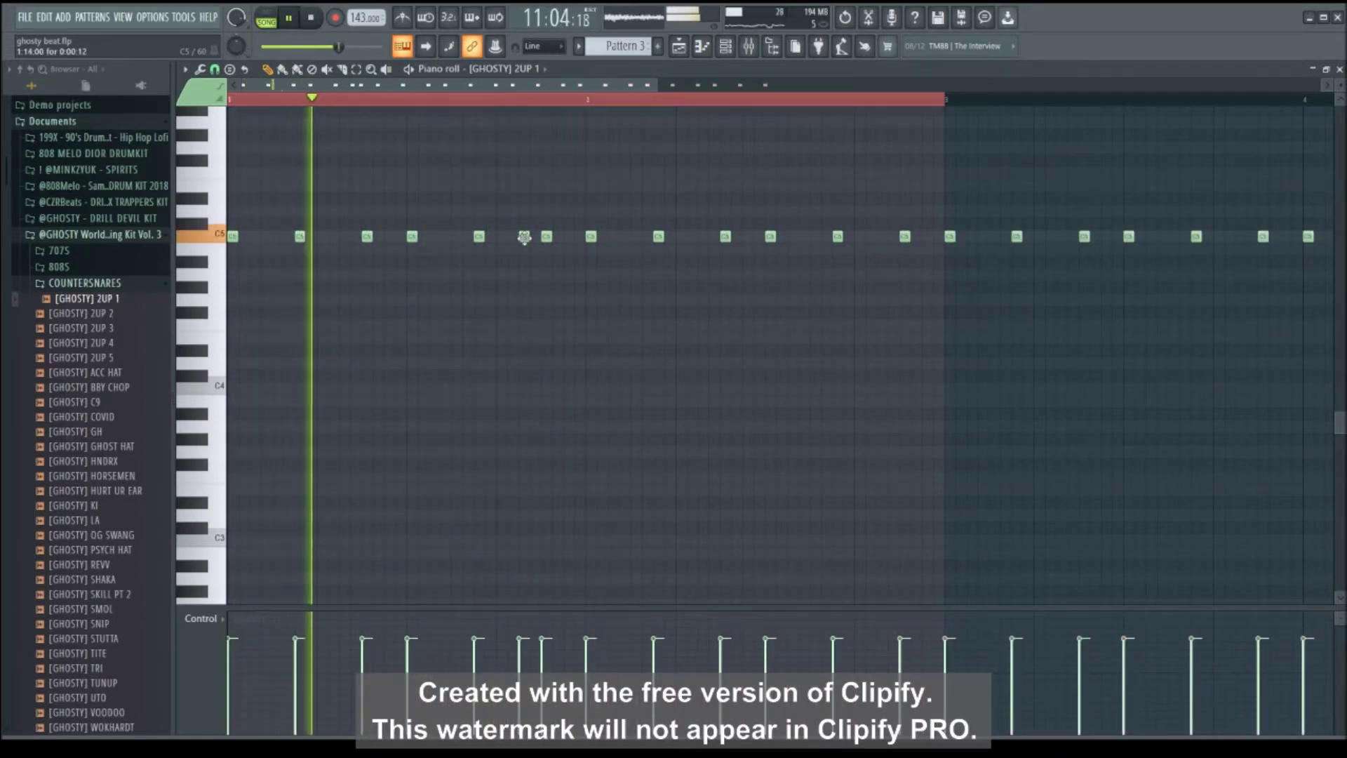
left_click(502, 238)
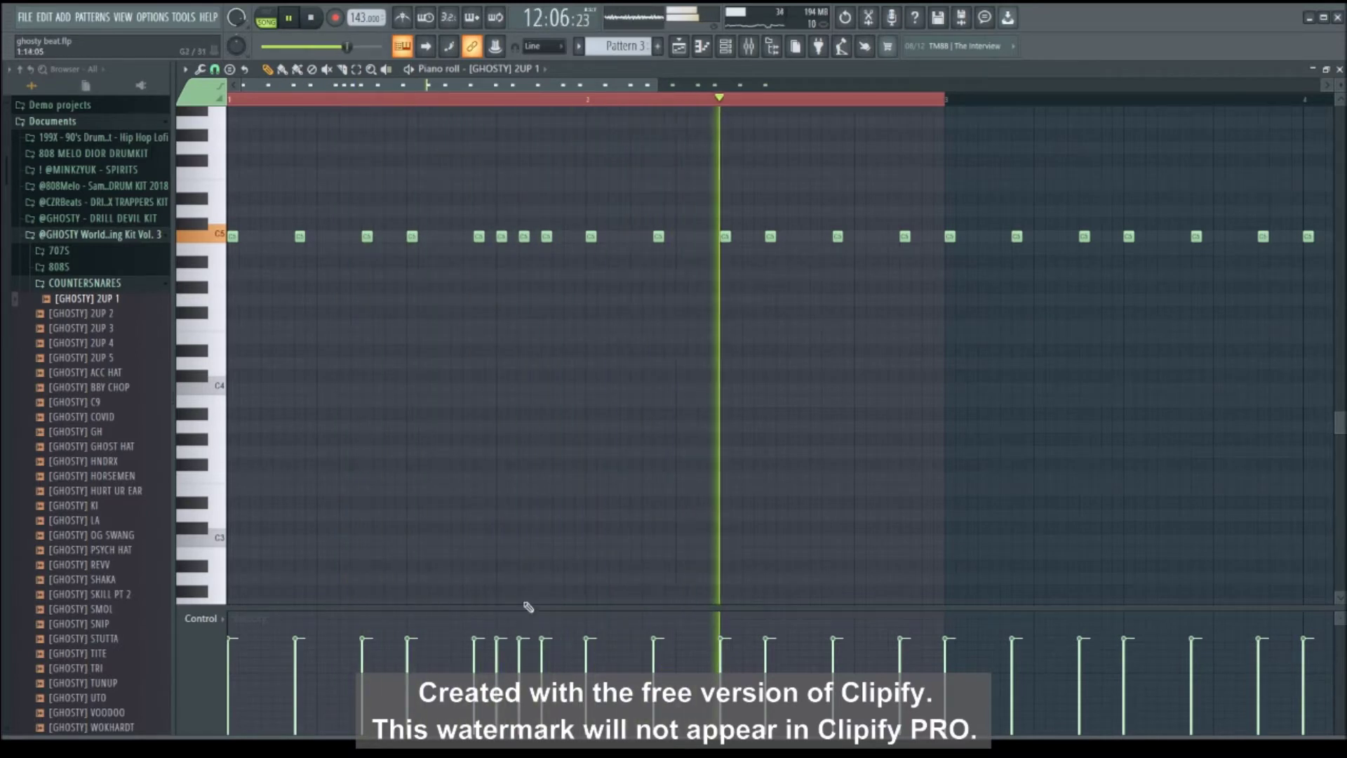
left_click(498, 680)
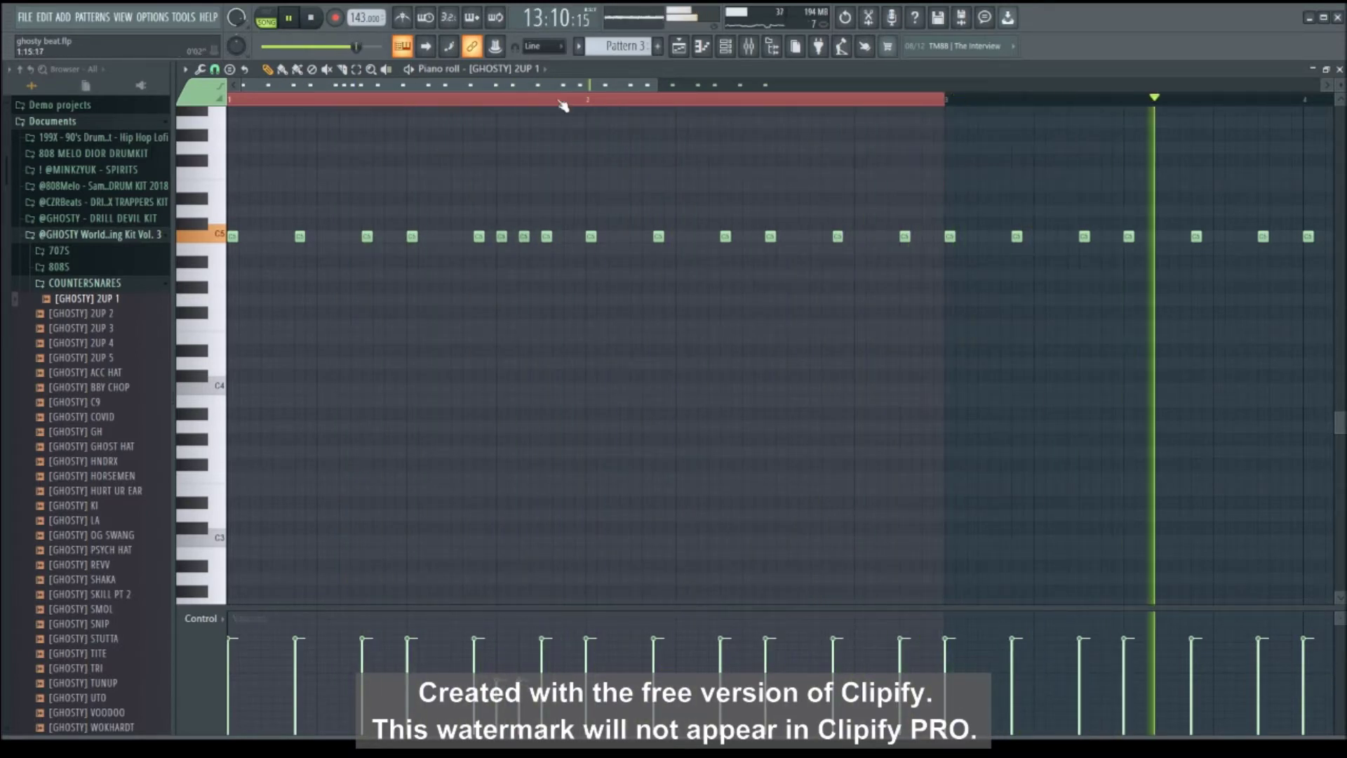
scroll(559, 99, "down", 4)
key("space")
key("space")
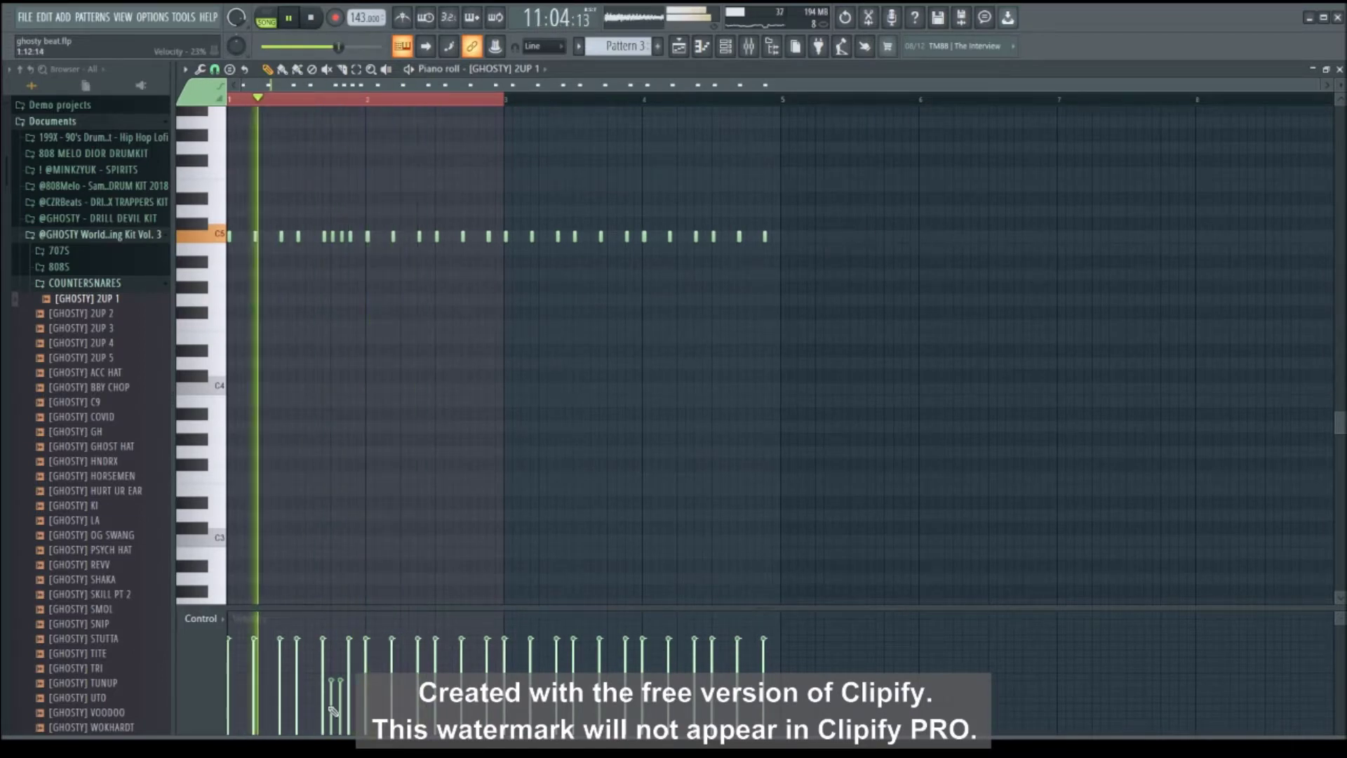
Replace the early hit at step 4 of bar 2 with a four-note C5 roll of rising velocity starting at step 5.
scroll(484, 105, "up", 4)
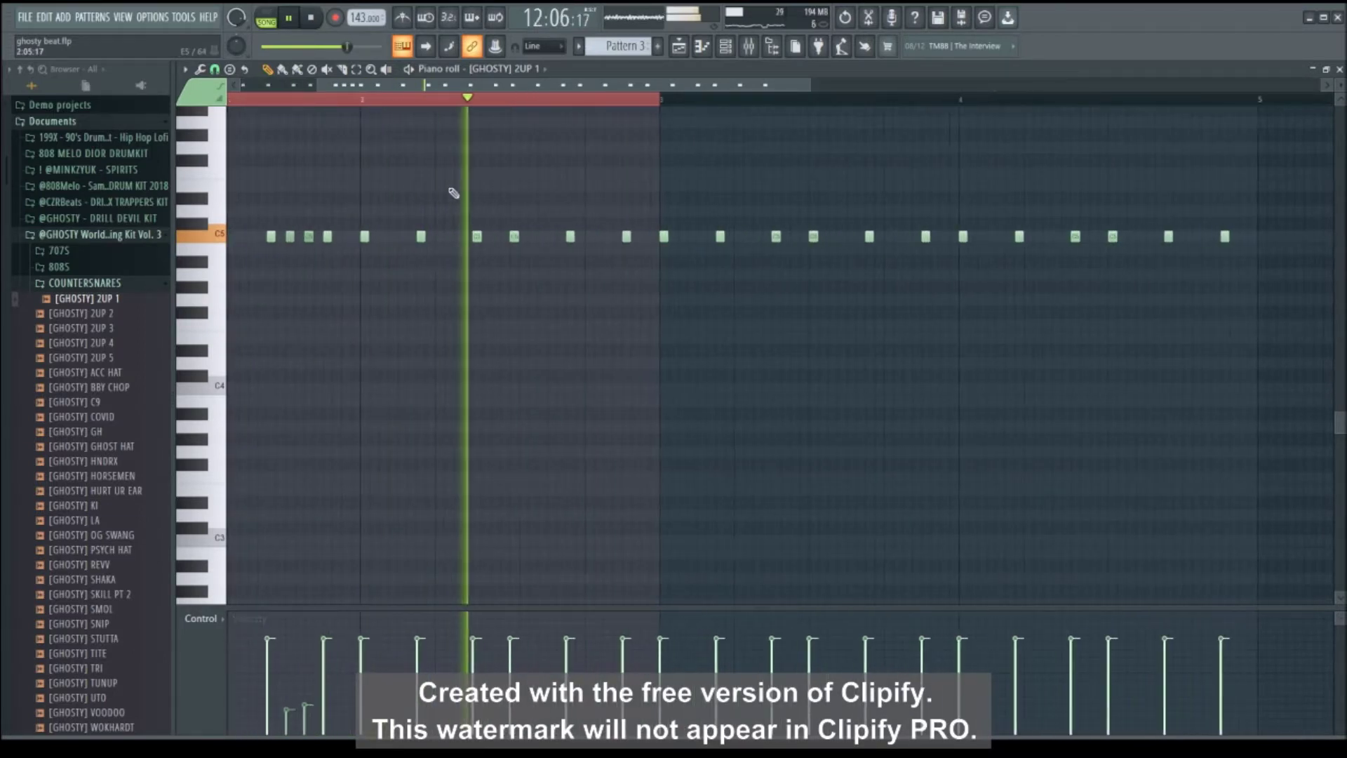
scroll(484, 108, "up", 3)
right_click(389, 237)
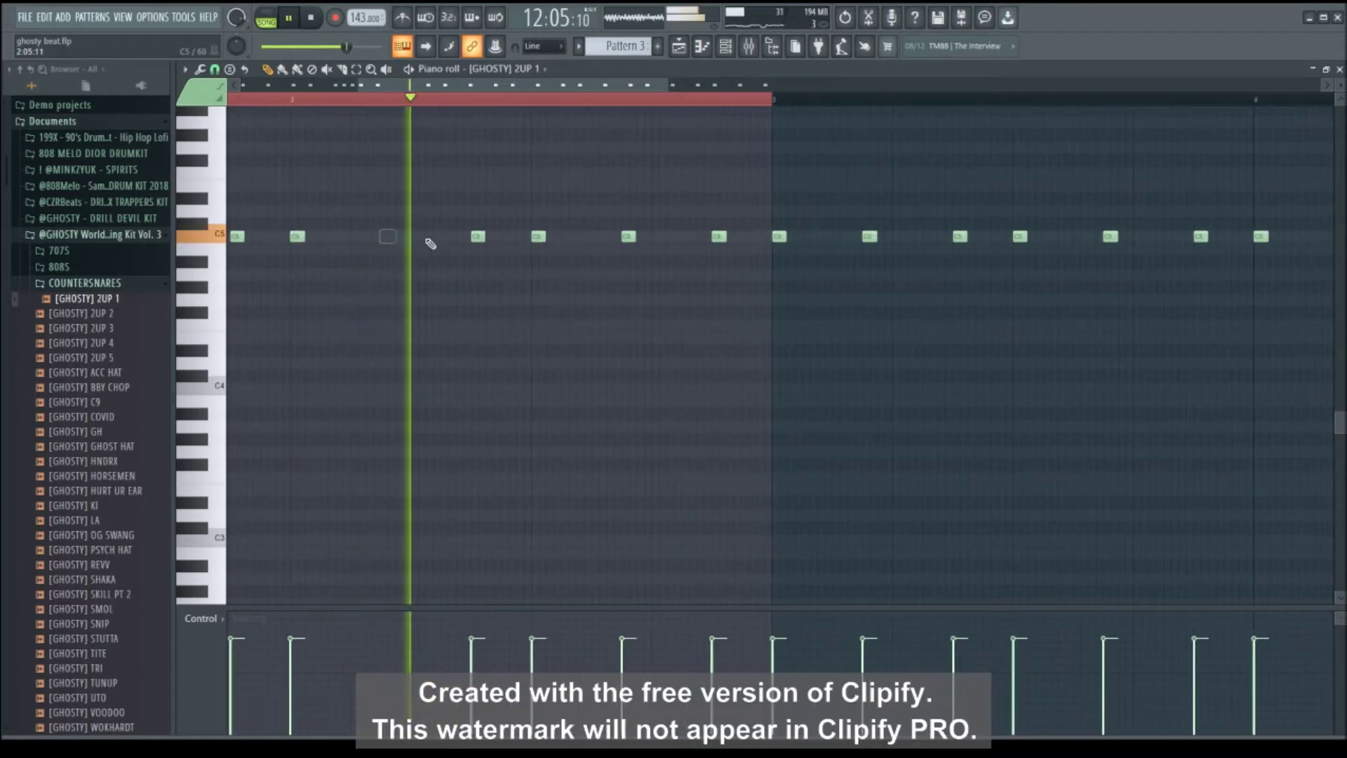
left_click(419, 237)
left_click(447, 236)
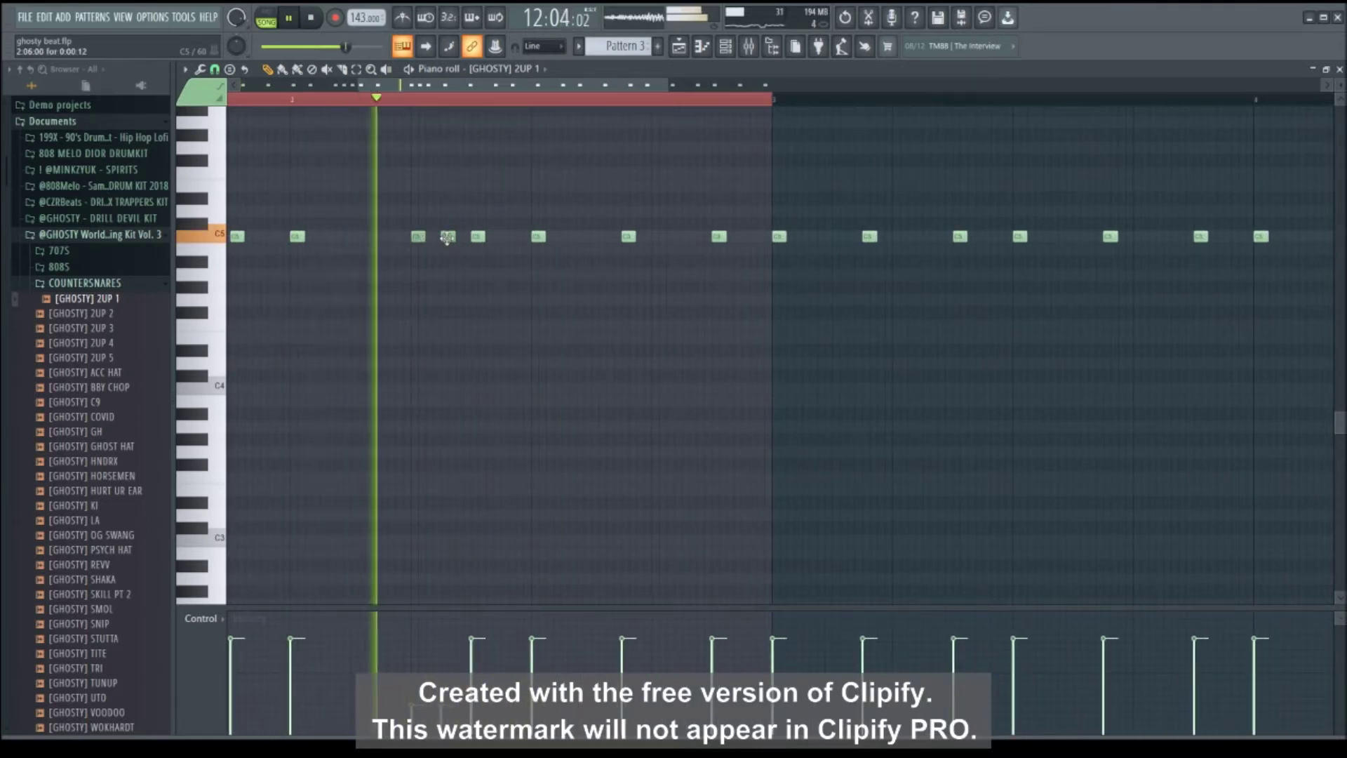
right_click(448, 237)
left_click(462, 236)
left_click(433, 236)
key("space")
left_click(444, 237)
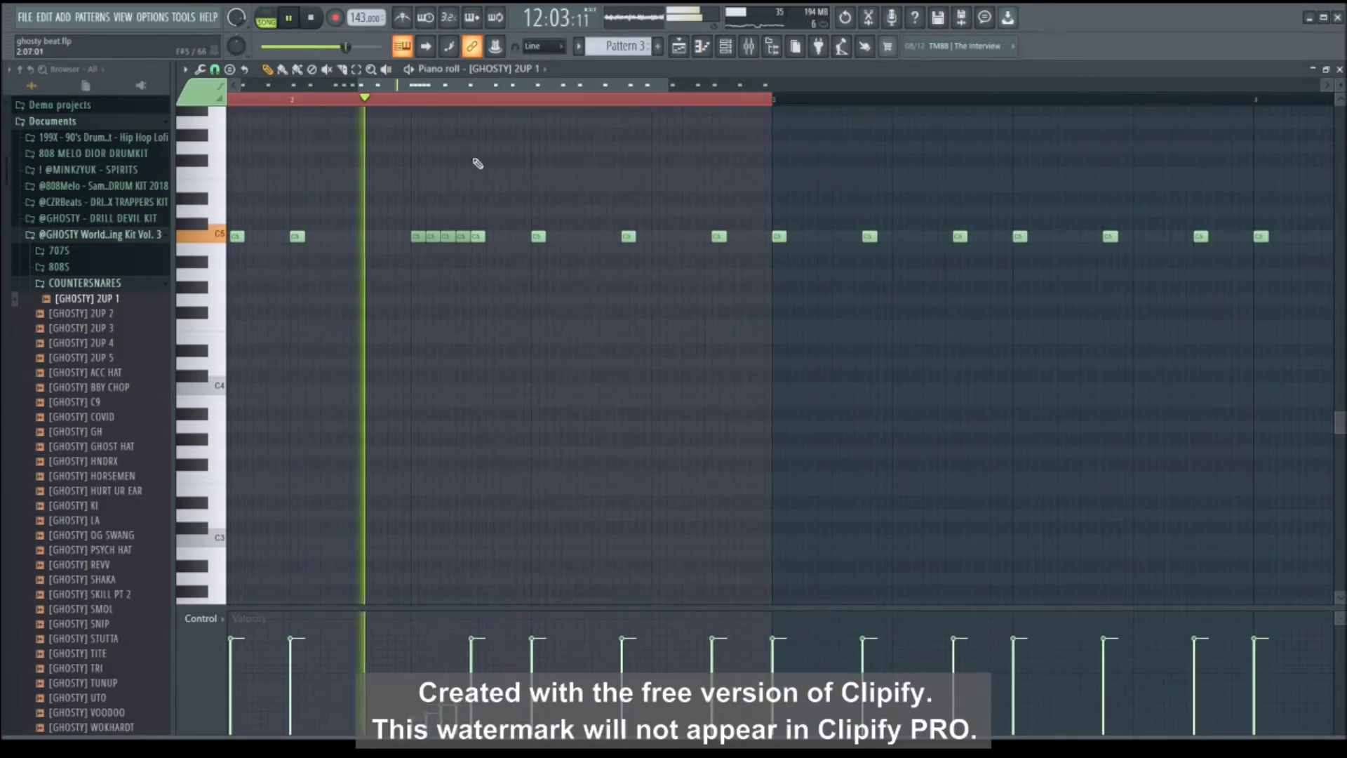
Replace the step 12 hit in bar 2 with a softer one and add another soft C5 hit at 2:13:18.
scroll(455, 100, "down", 4)
scroll(571, 161, "up", 3)
scroll(571, 169, "down", 4)
scroll(550, 99, "up", 4)
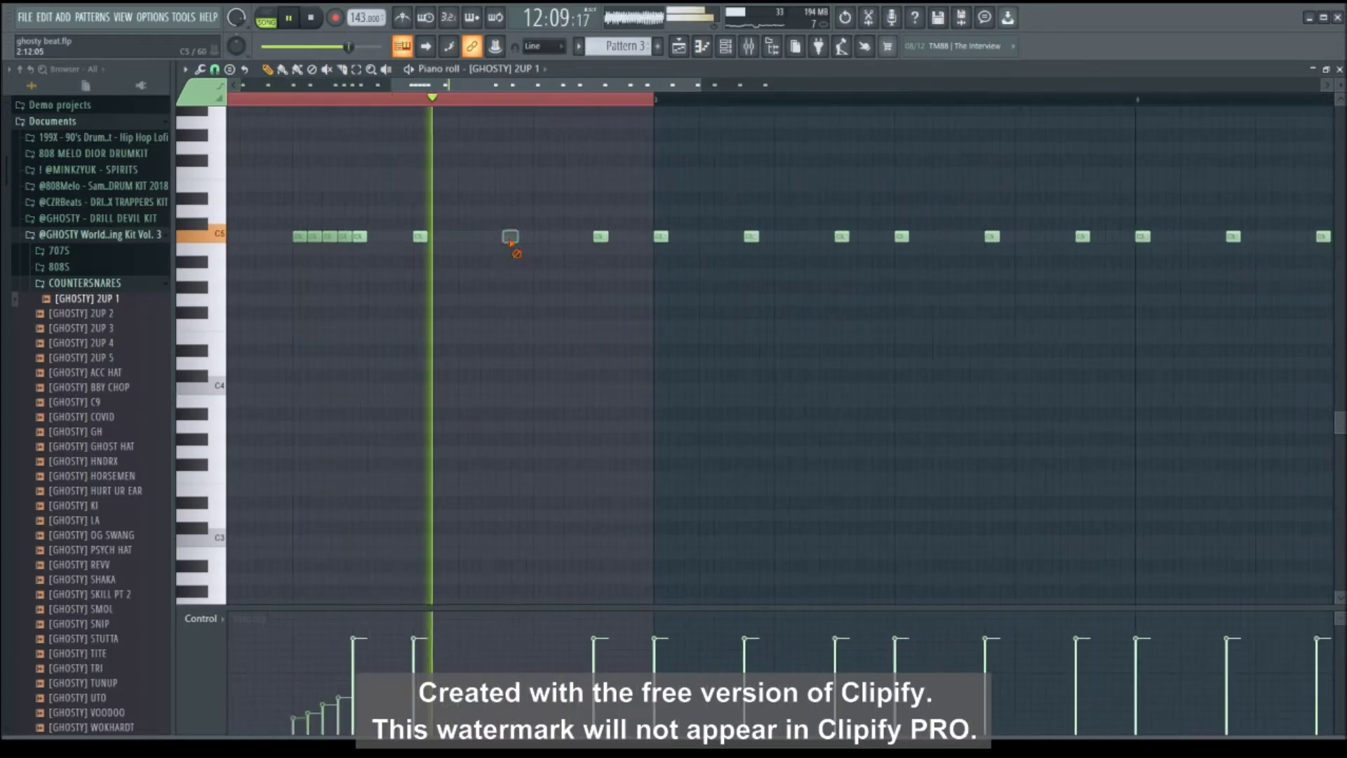
left_click(507, 237)
left_click(536, 237)
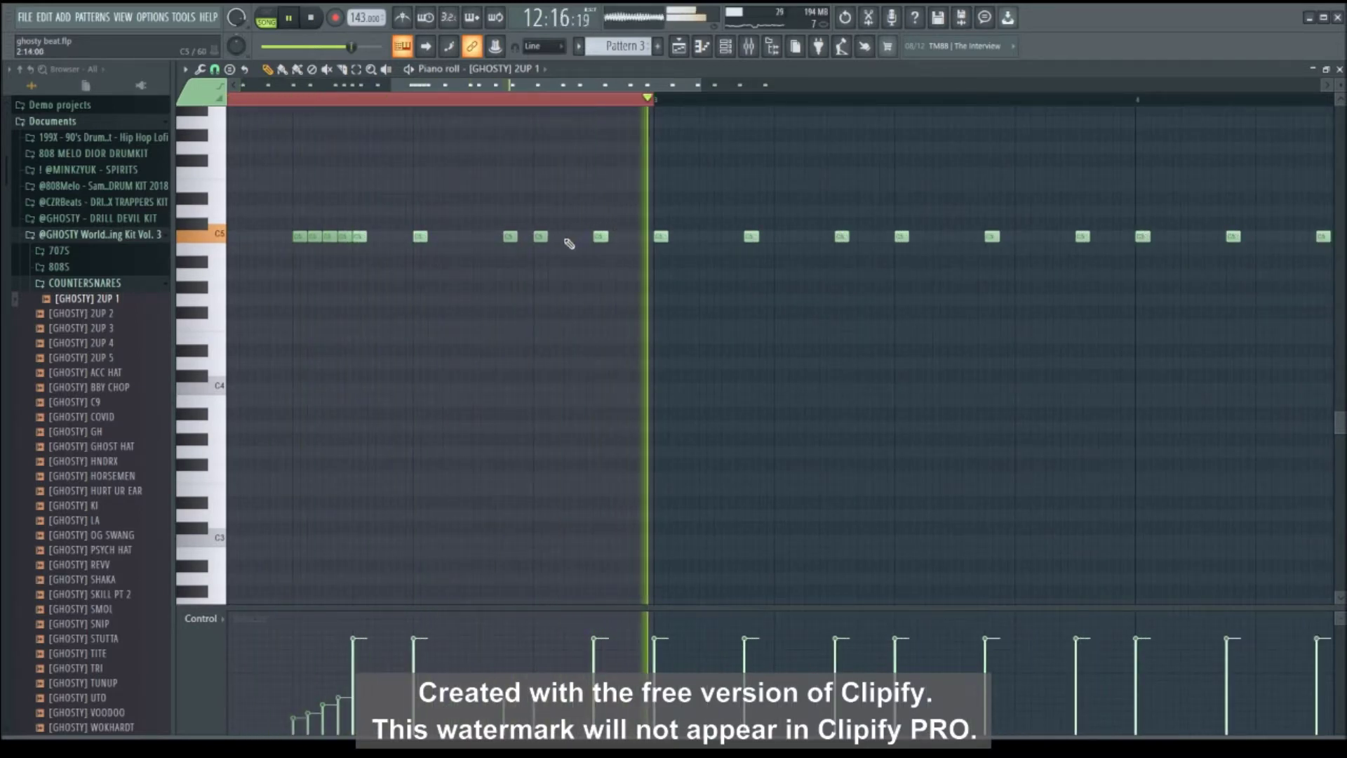
key("space")
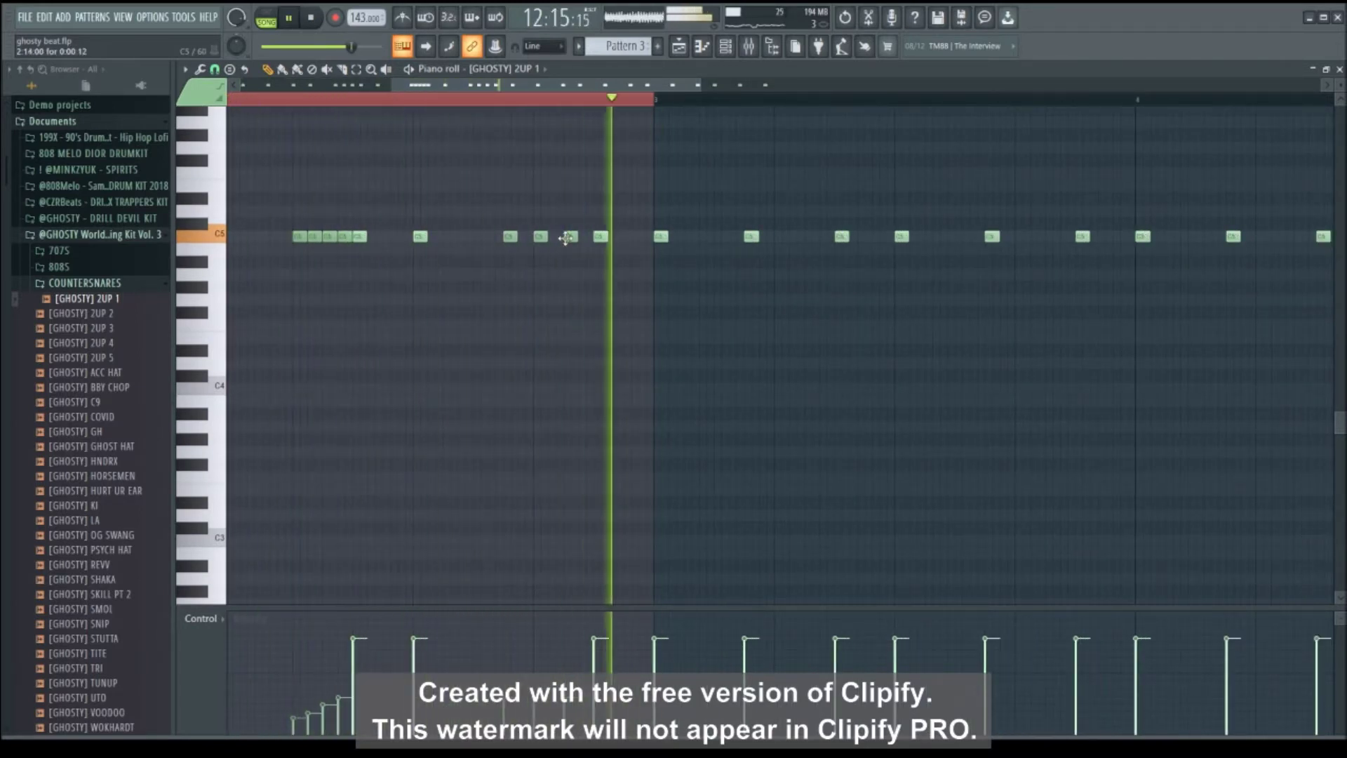
right_click(541, 238)
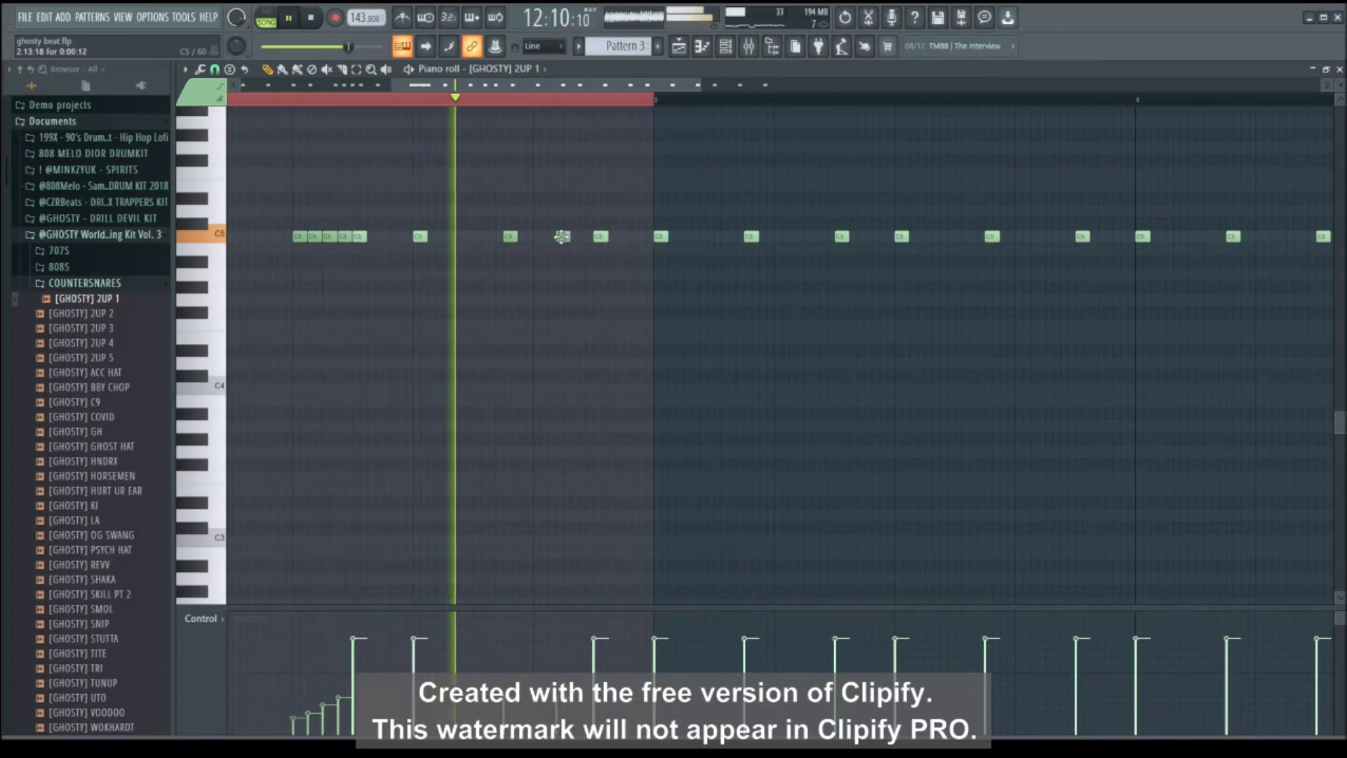
Fill the gap between the last two hits of bar 3 with a roll of five softer C5 notes.
scroll(554, 109, "down", 1)
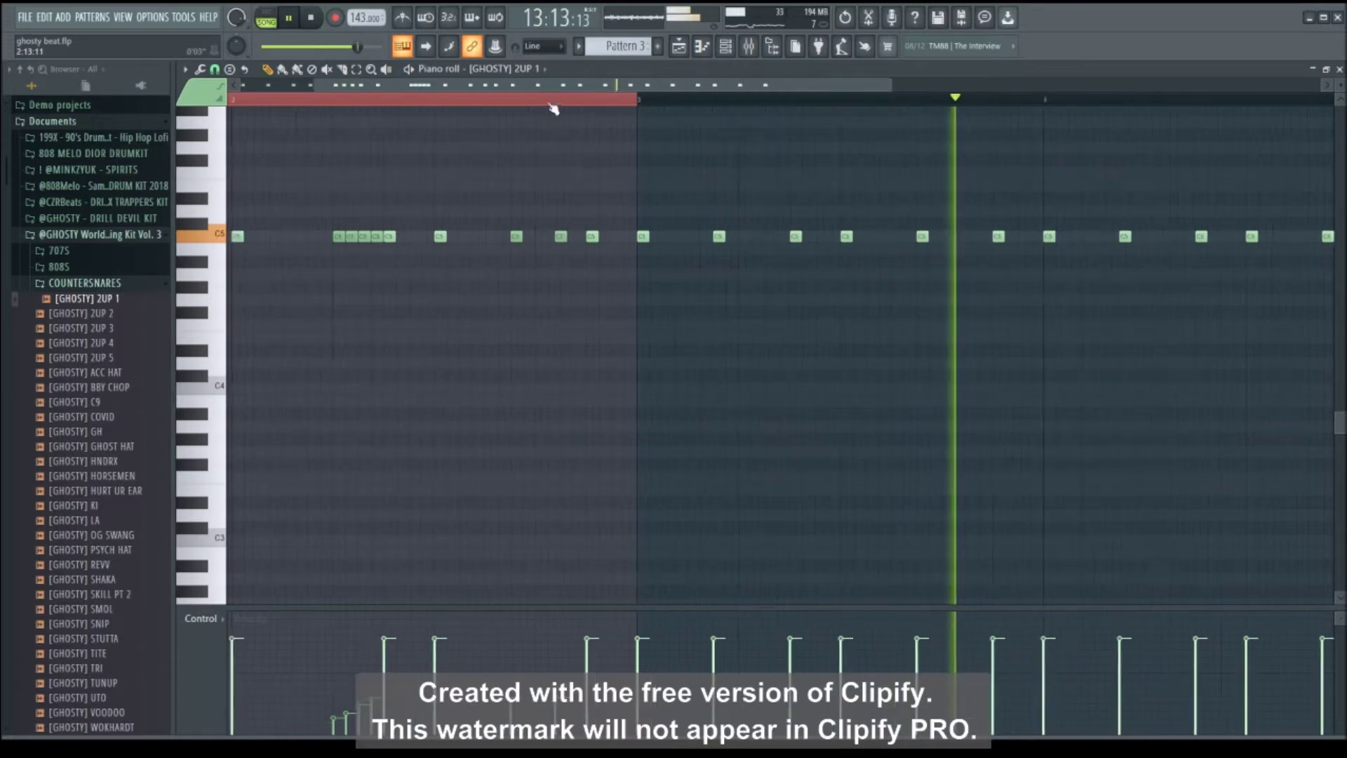
scroll(554, 109, "down", 3)
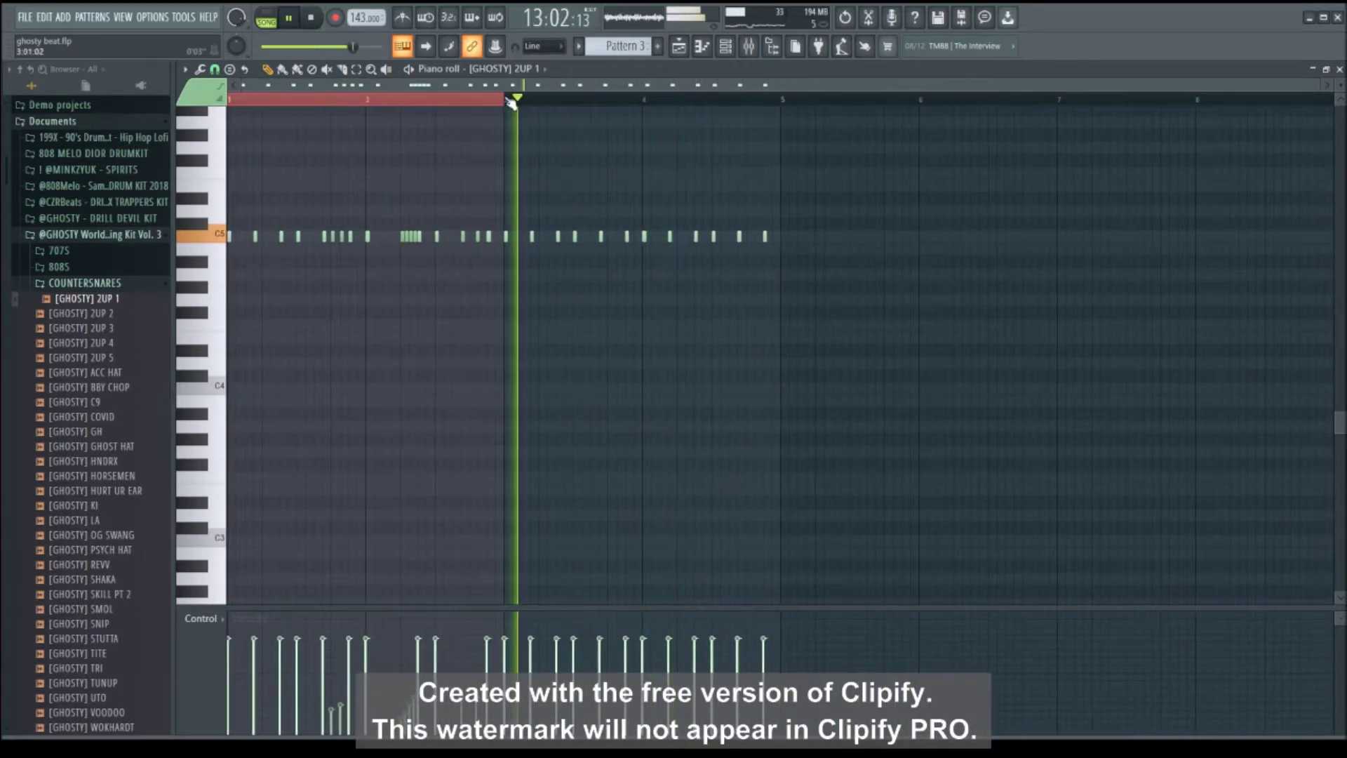
scroll(662, 106, "up", 3)
left_click(561, 237)
left_click(538, 236)
left_click(527, 237)
left_click(550, 237)
left_click(573, 237)
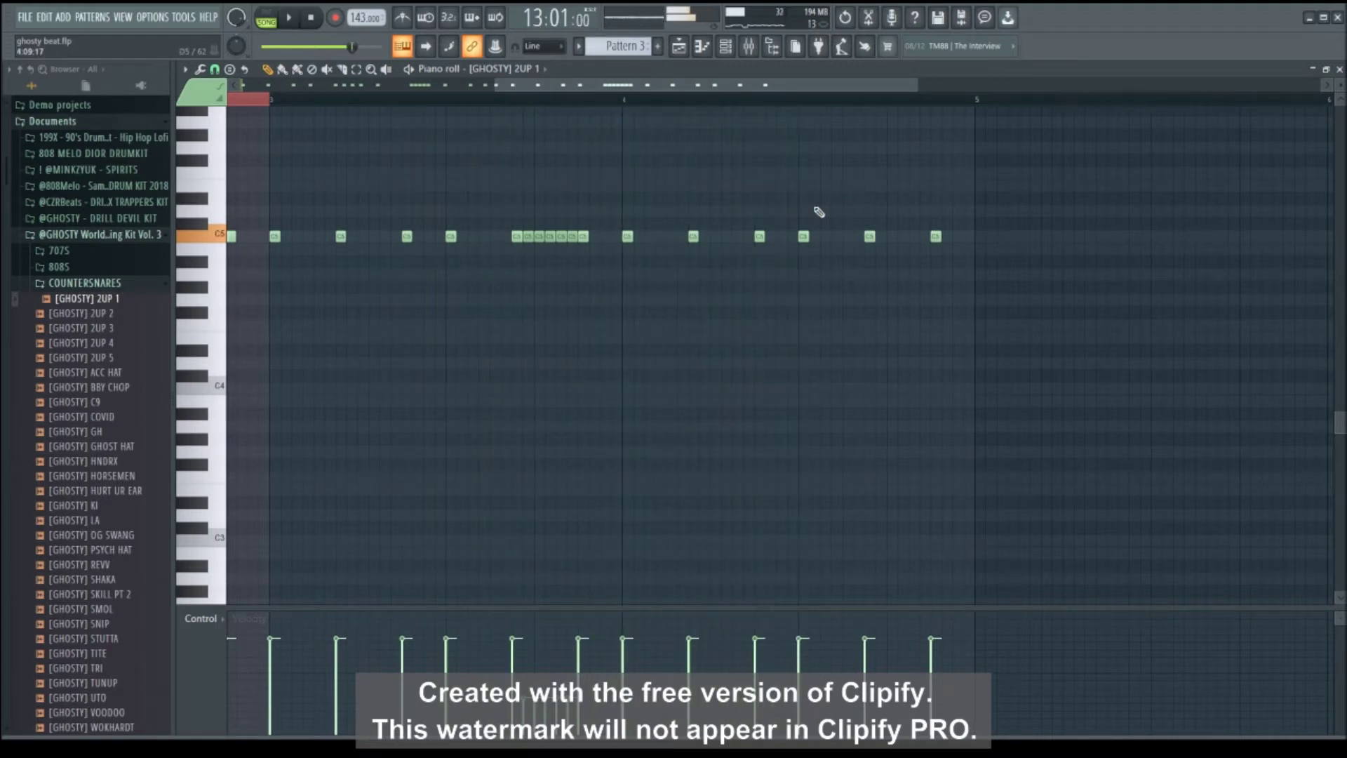
Delete the fourth hit of bar 4 and add two softer C5 notes between the bar's last two hits.
right_click(804, 237)
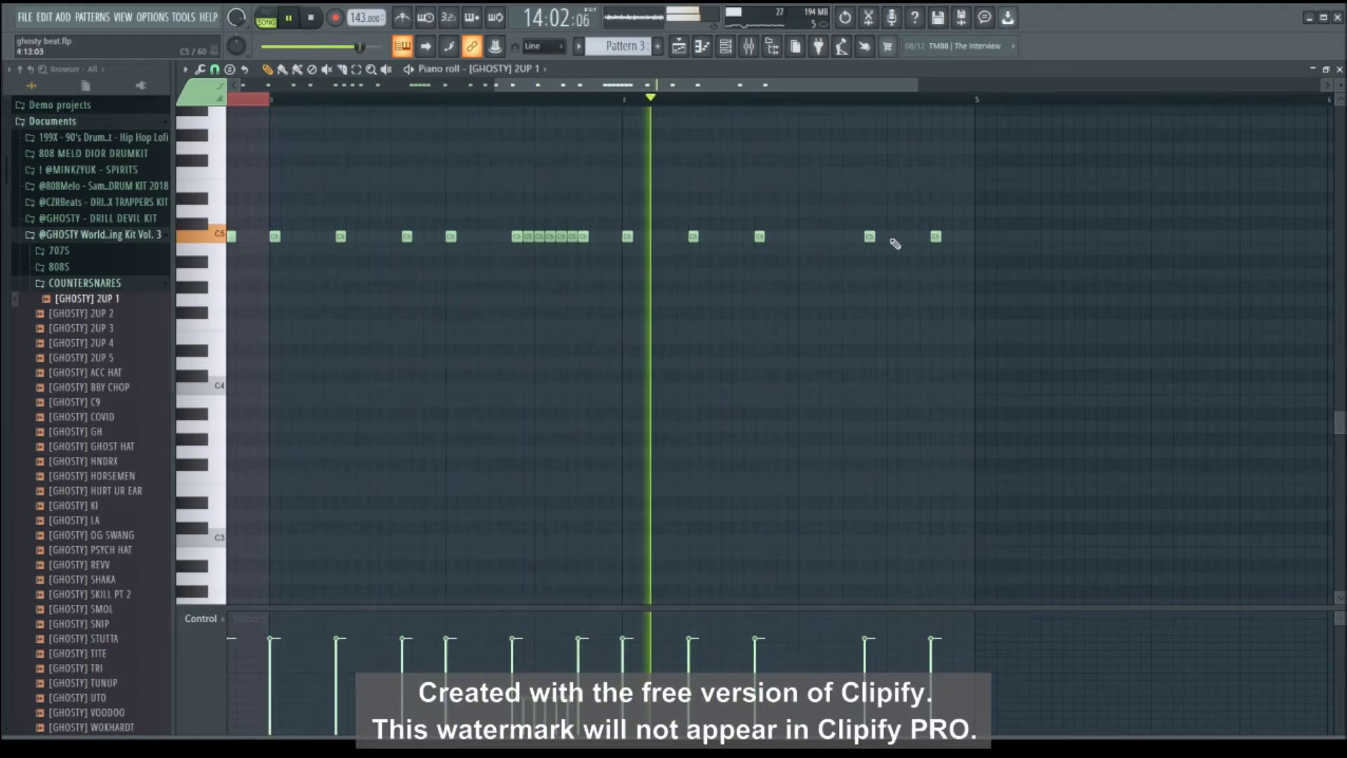
left_click(892, 237)
left_click(911, 236)
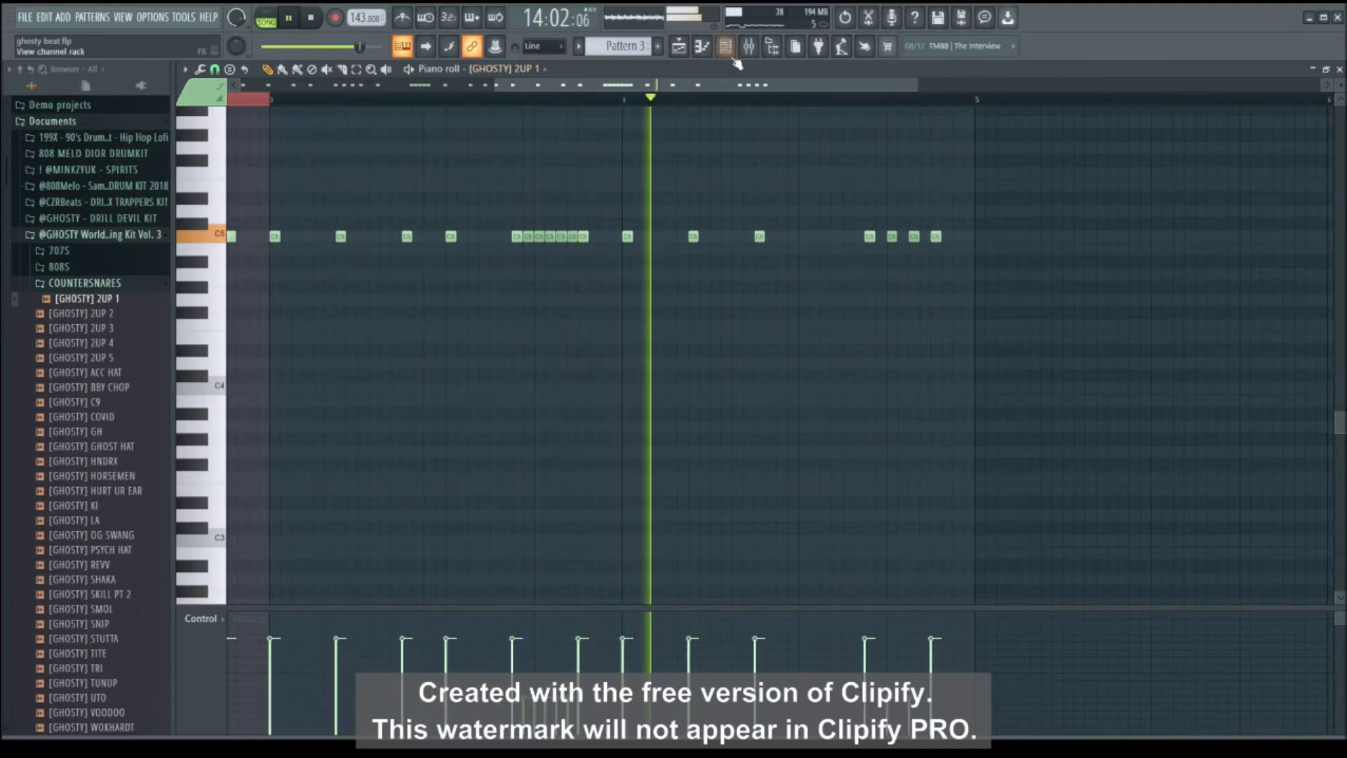
Examine the sample and envelope settings of the [GHOSTY] 2UP 1 channel alongside the channel rack and mixer.
key("F9")
key("F6")
left_click(273, 214)
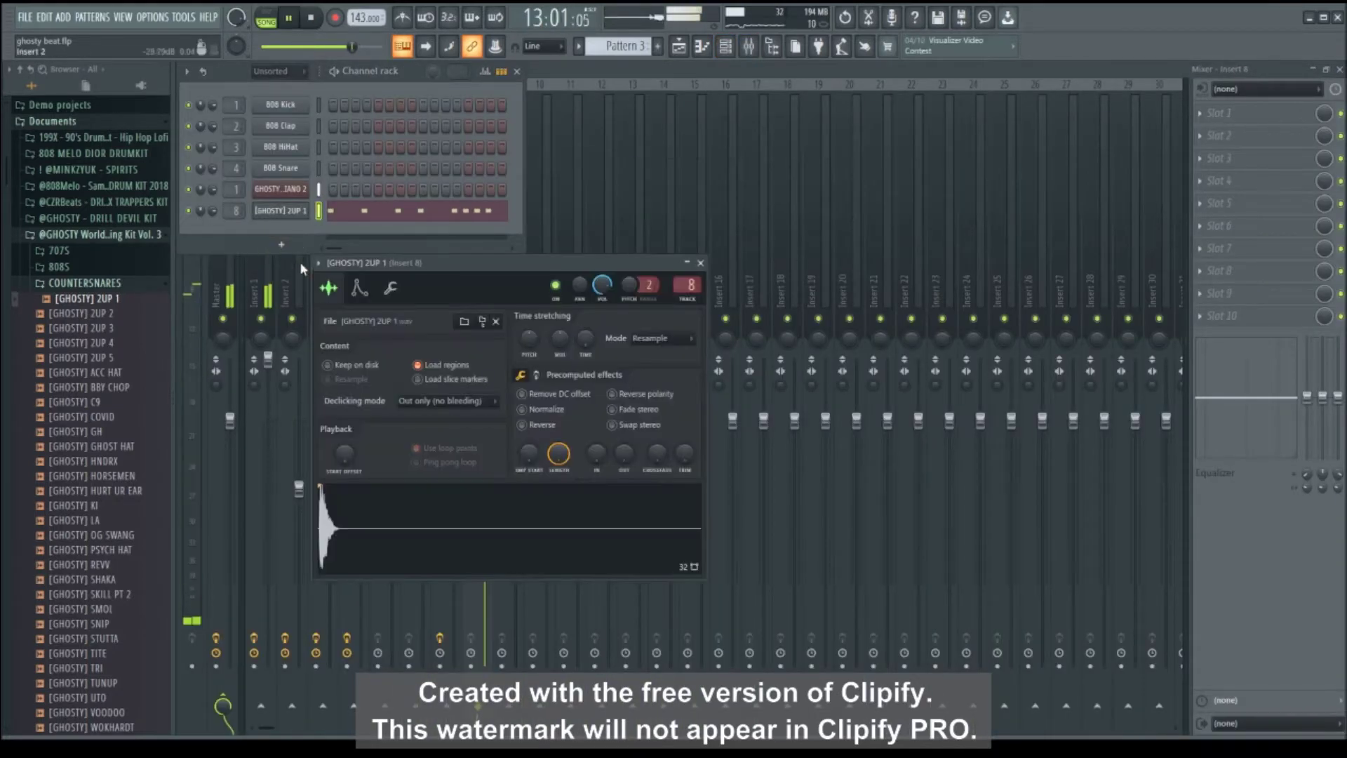
left_click(365, 288)
left_click(328, 287)
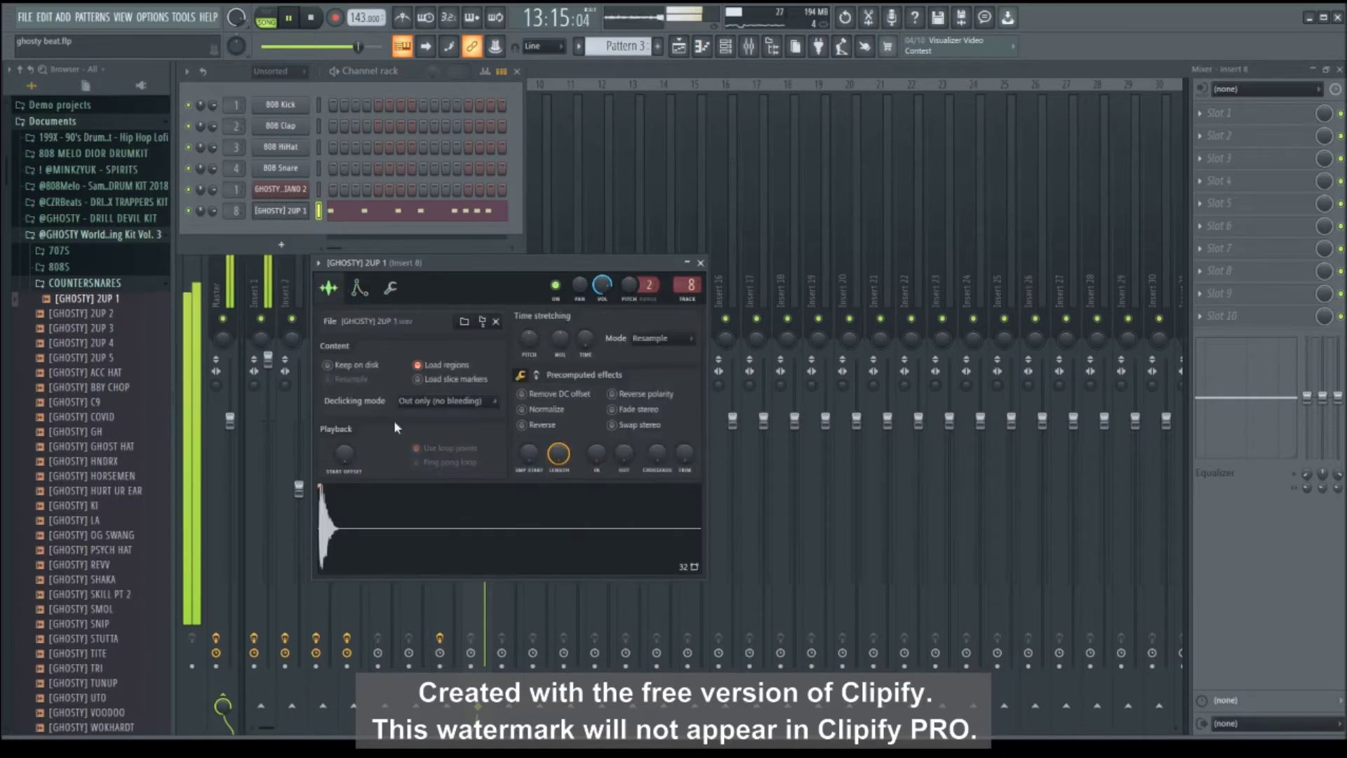
left_click(366, 291)
left_click(328, 287)
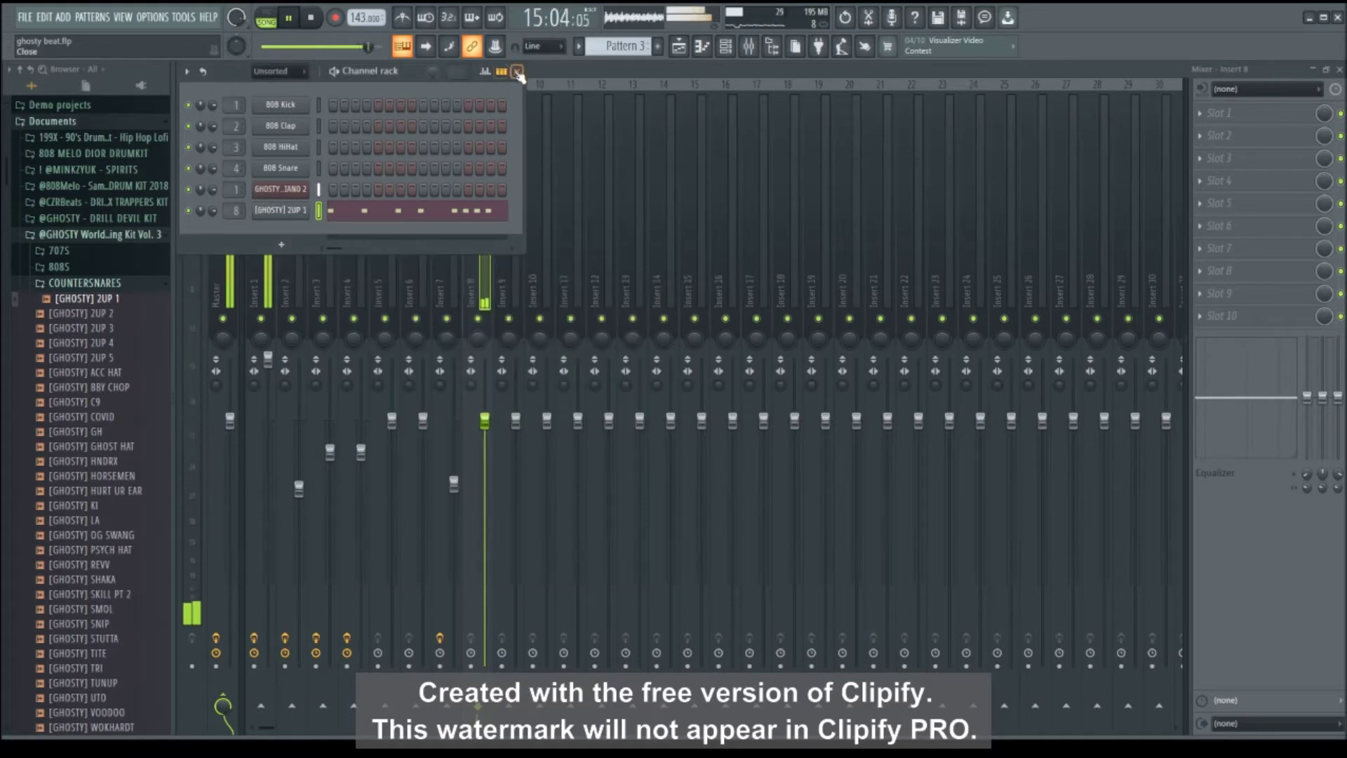
left_click(518, 73)
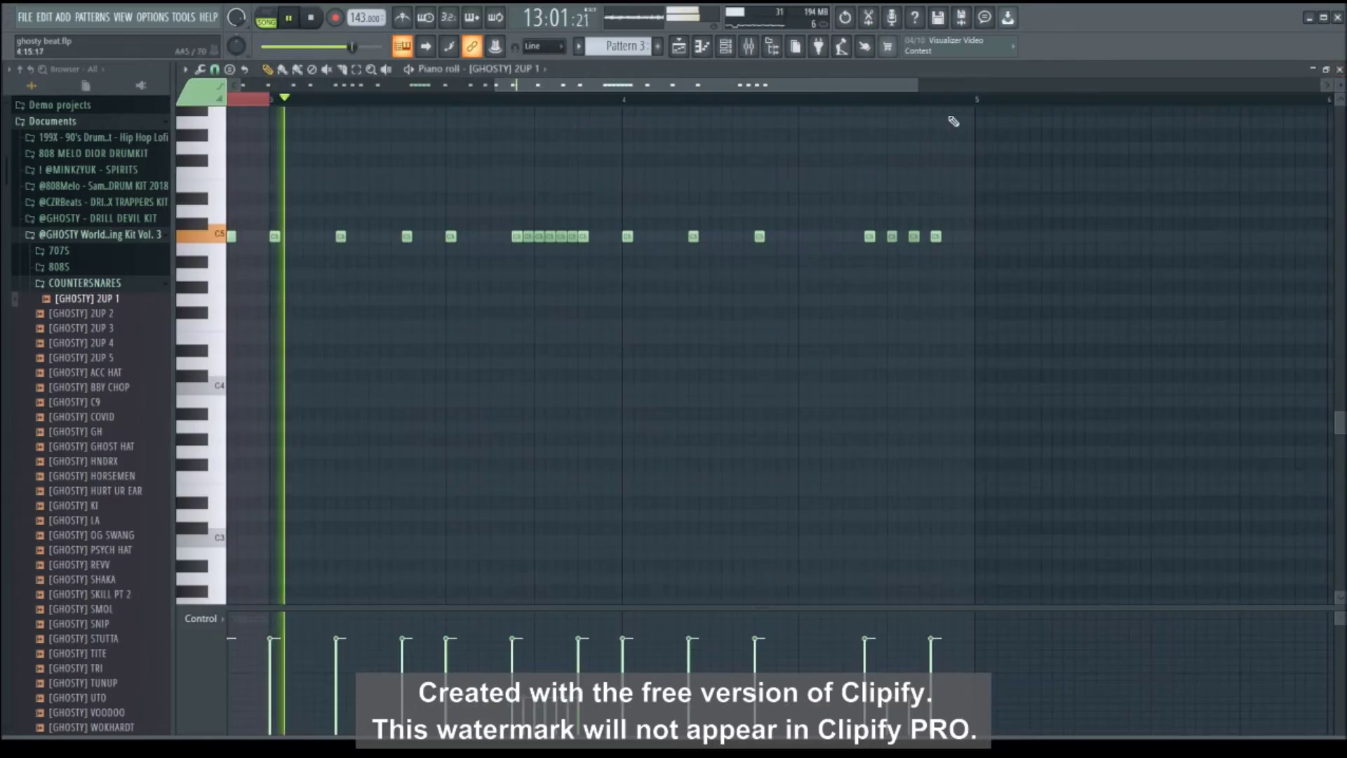
Extend the Pattern 3 clip on Track 5 of the playlist to bar 17 and reopen its piano roll.
key("F5")
left_click(571, 104)
scroll(572, 104, "up", 3)
scroll(572, 103, "down", 5)
scroll(574, 107, "down", 1)
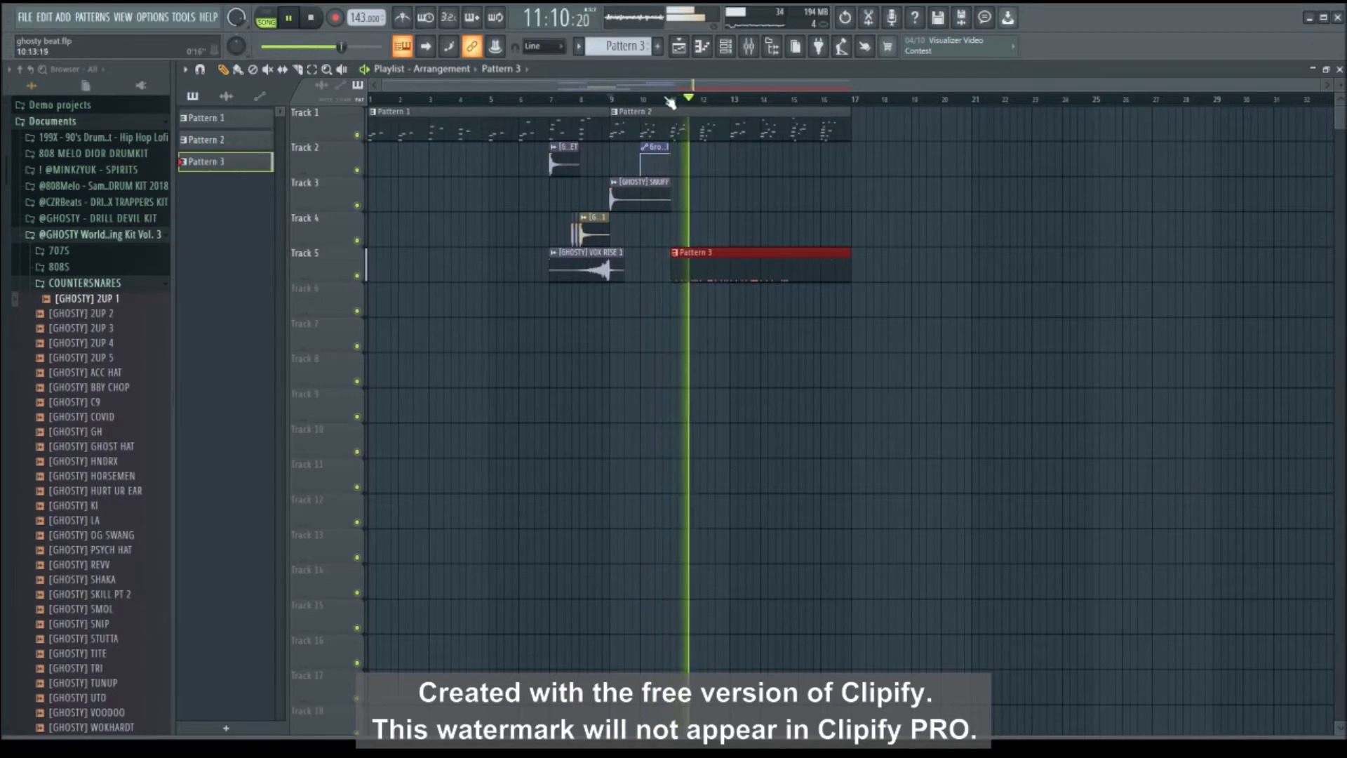
double_click(745, 275)
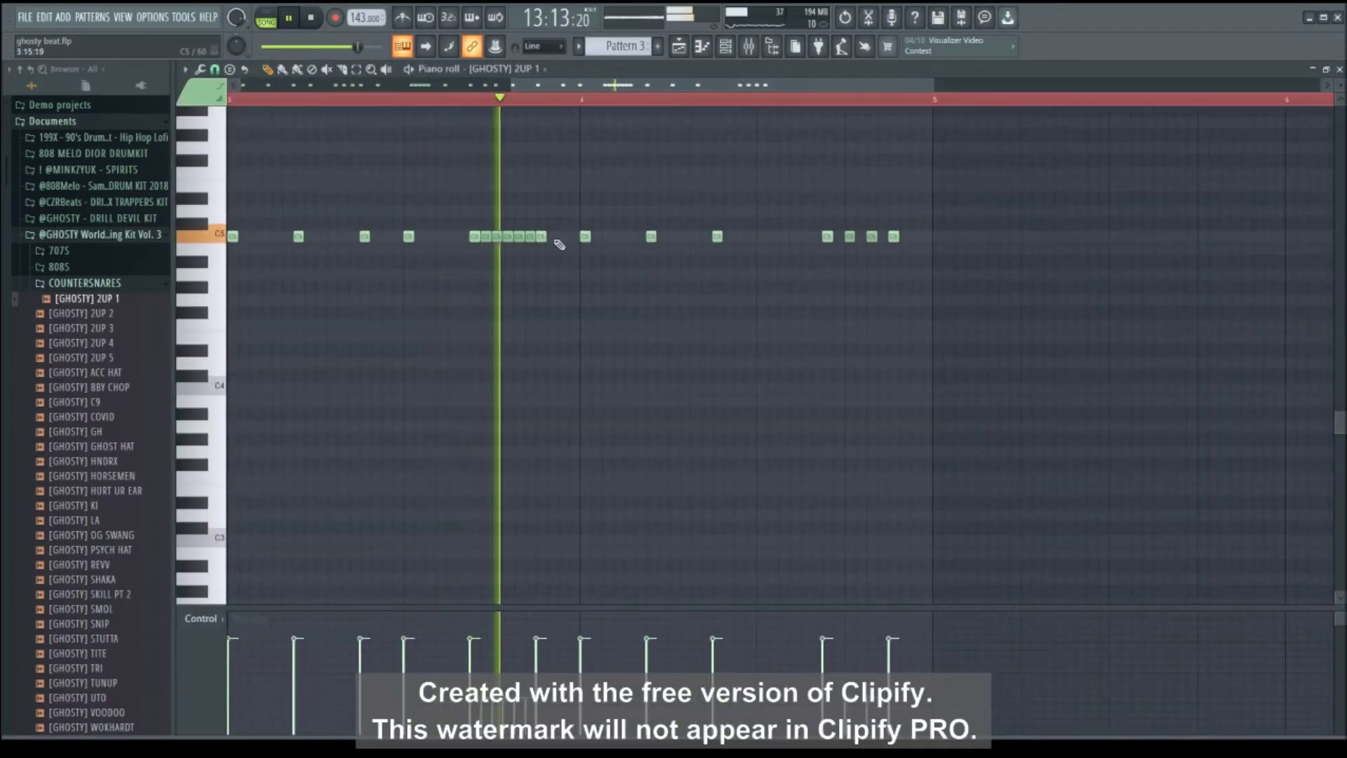
Copy the basic two-bar C5 hit pattern into bars 5 and 6 and deselect the notes.
scroll(814, 105, "down", 3)
scroll(810, 338, "up", 2)
key("space")
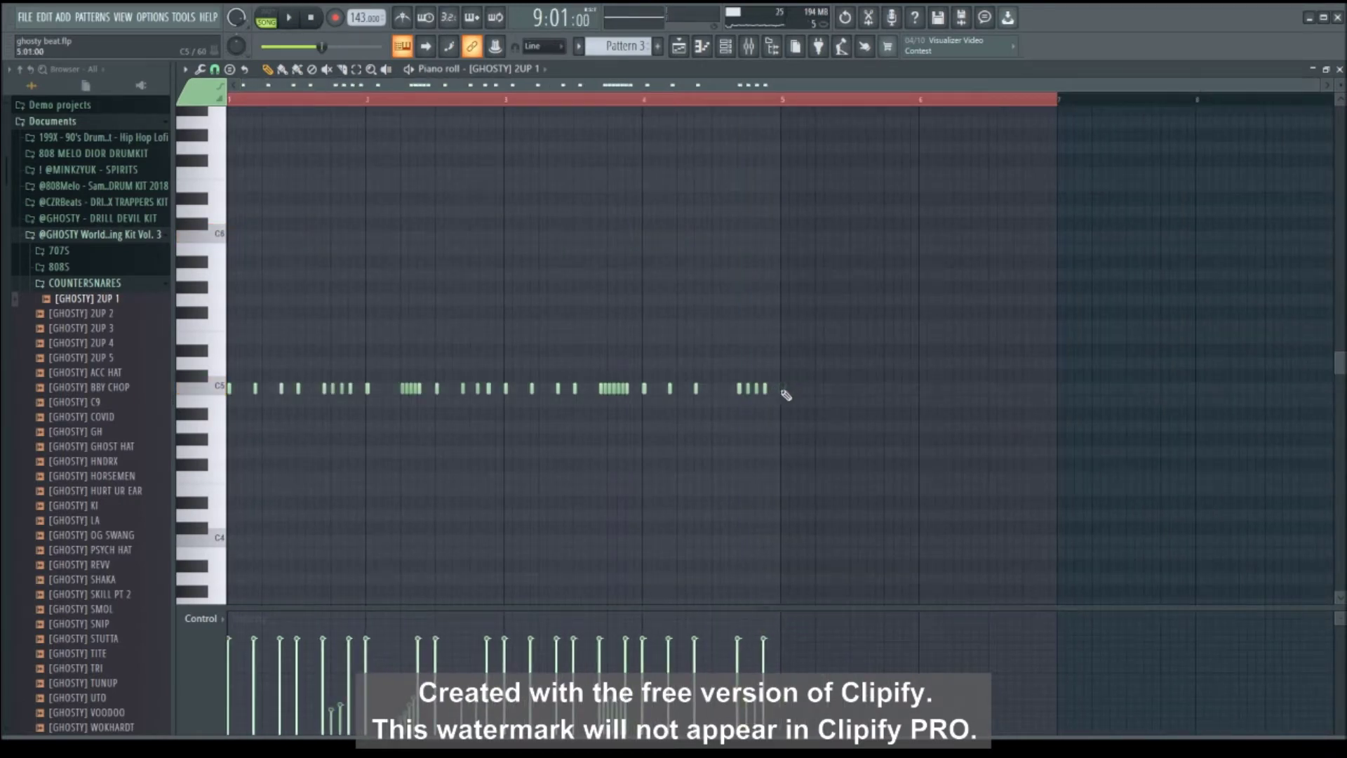
left_click_drag(379, 387, 920, 391)
scroll(819, 107, "up", 2)
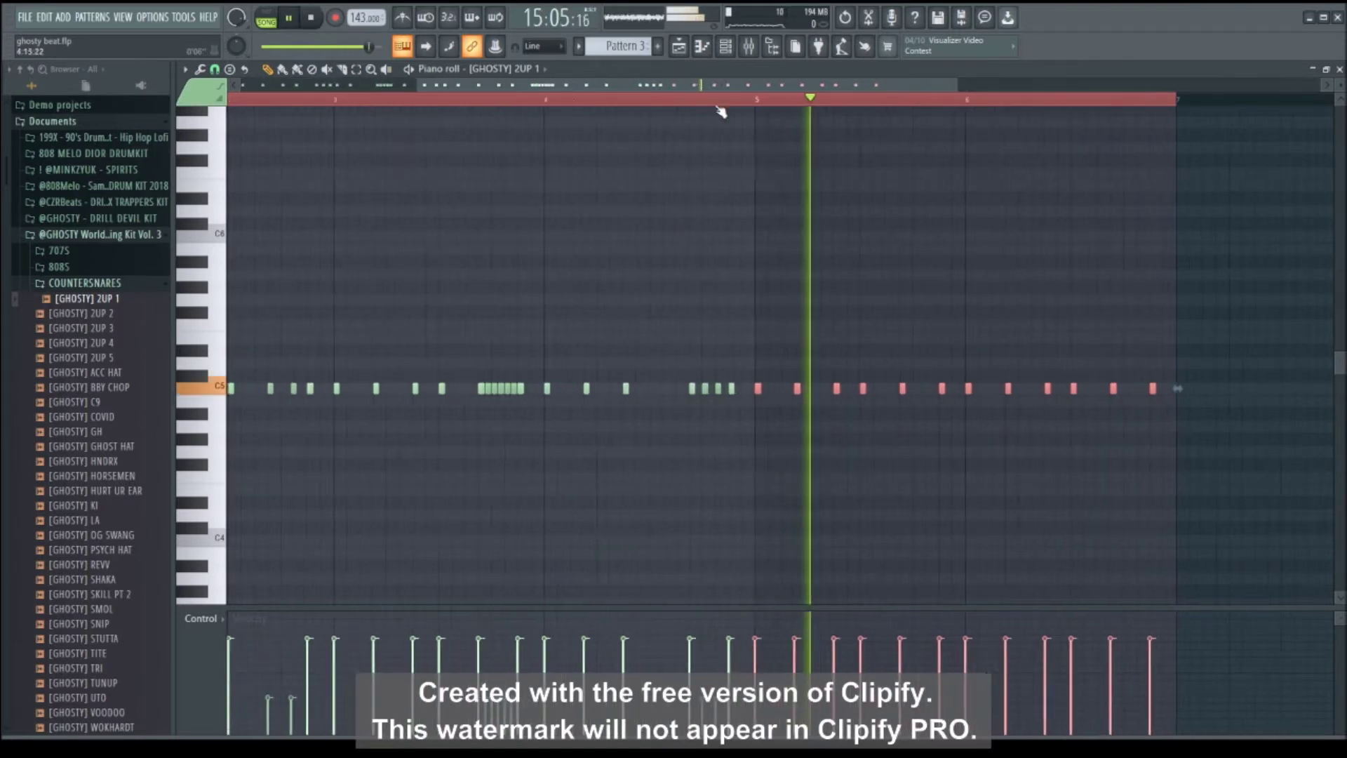
key("space")
key("space")
key("space")
key("ctrl+d")
key("space")
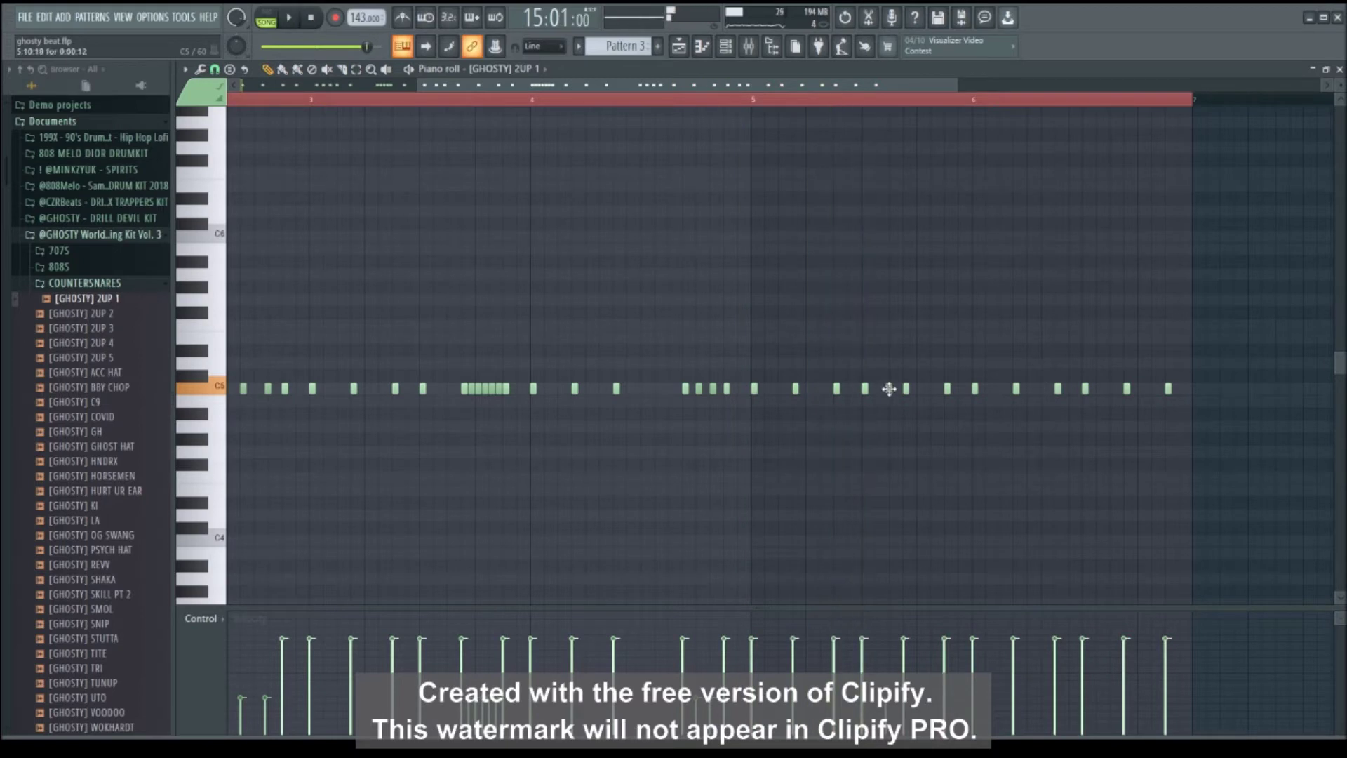
Thin out bar 5 by deleting the hits at steps 4 and 12 and the off-grid hit just before step 12.
key("space")
scroll(872, 106, "up", 2)
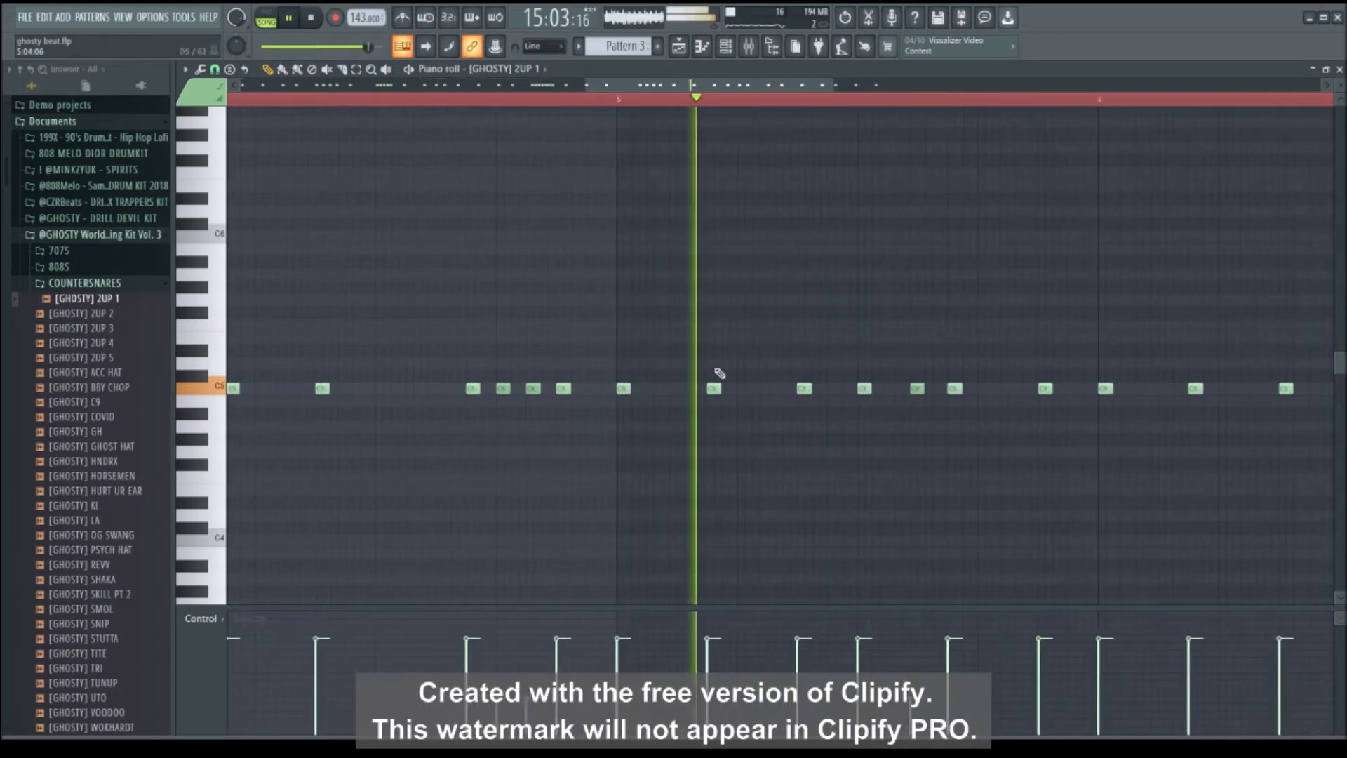
right_click(917, 389)
right_click(955, 389)
Add softer C5 hits at steps 2, 3 and 8 of bar 6.
left_click(1135, 388)
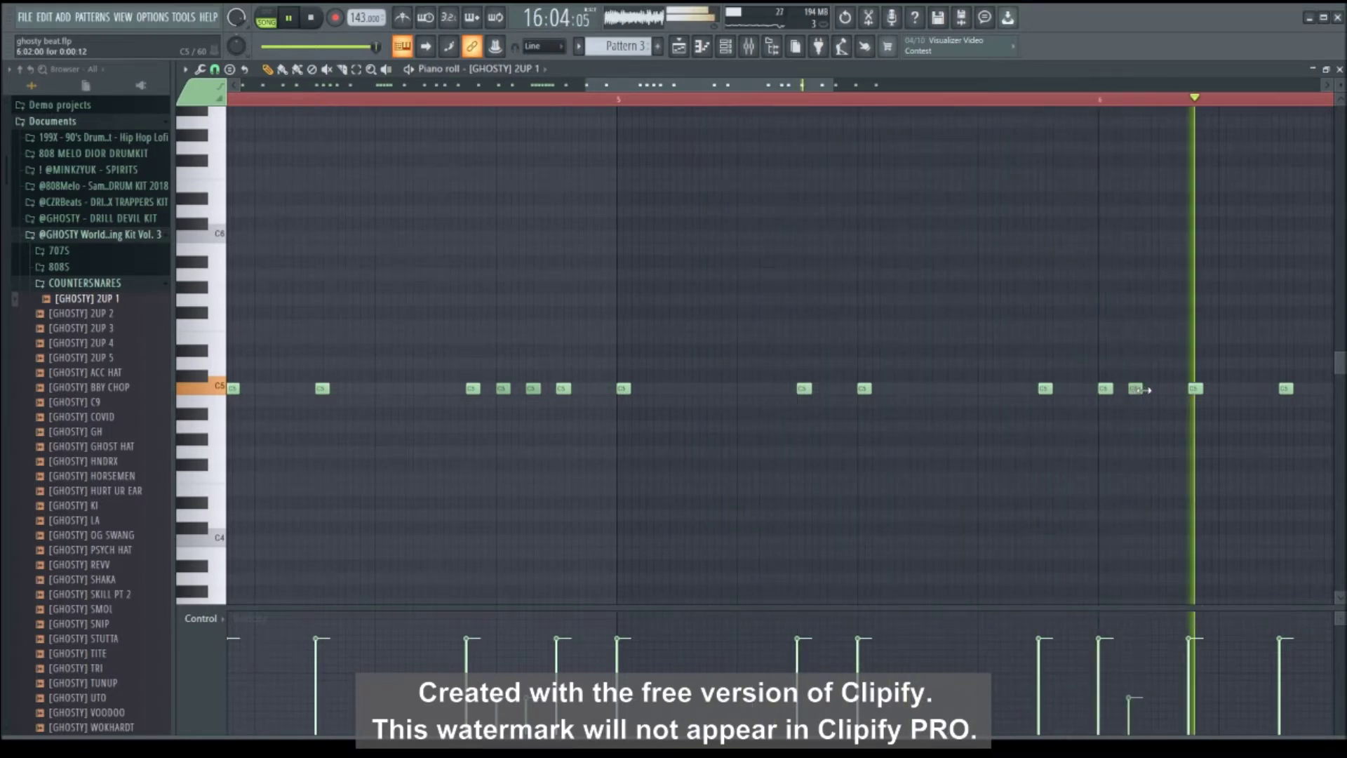
left_click(846, 389)
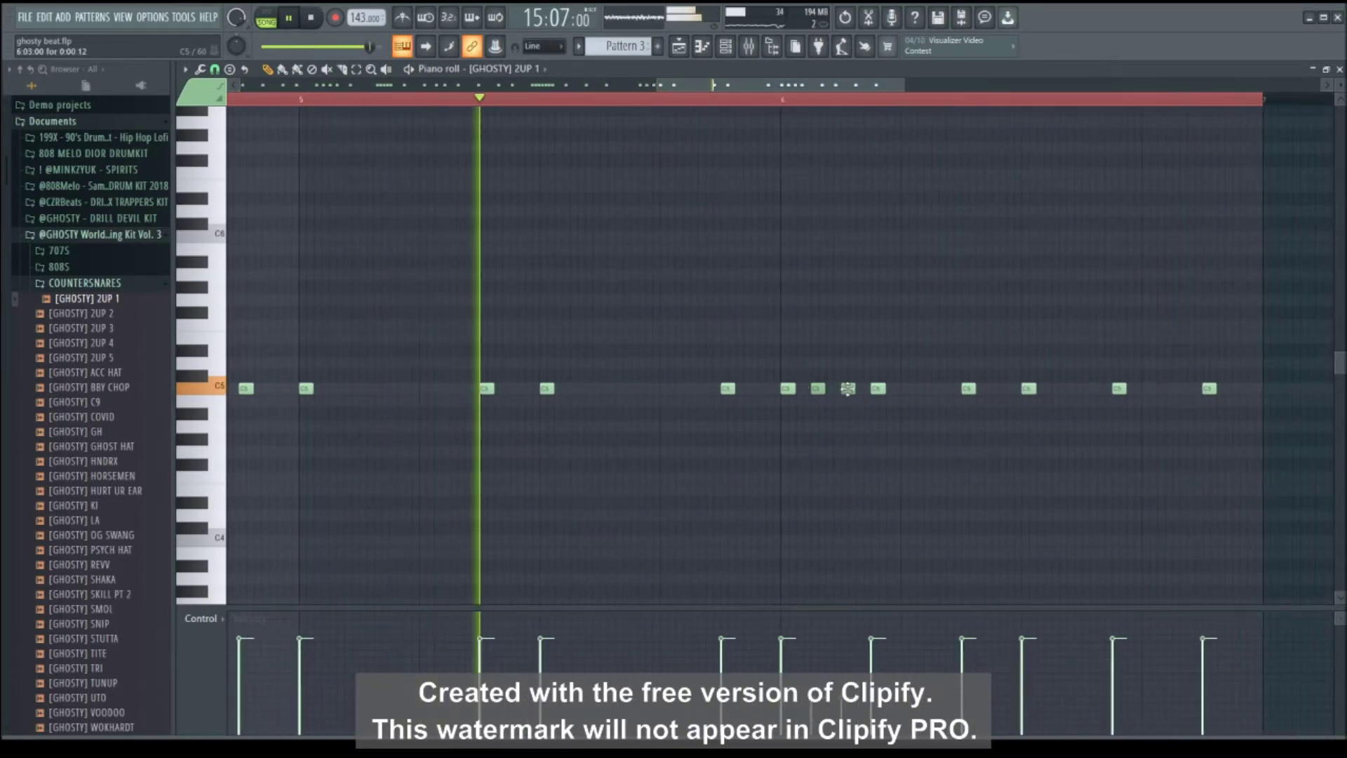
left_click(998, 389)
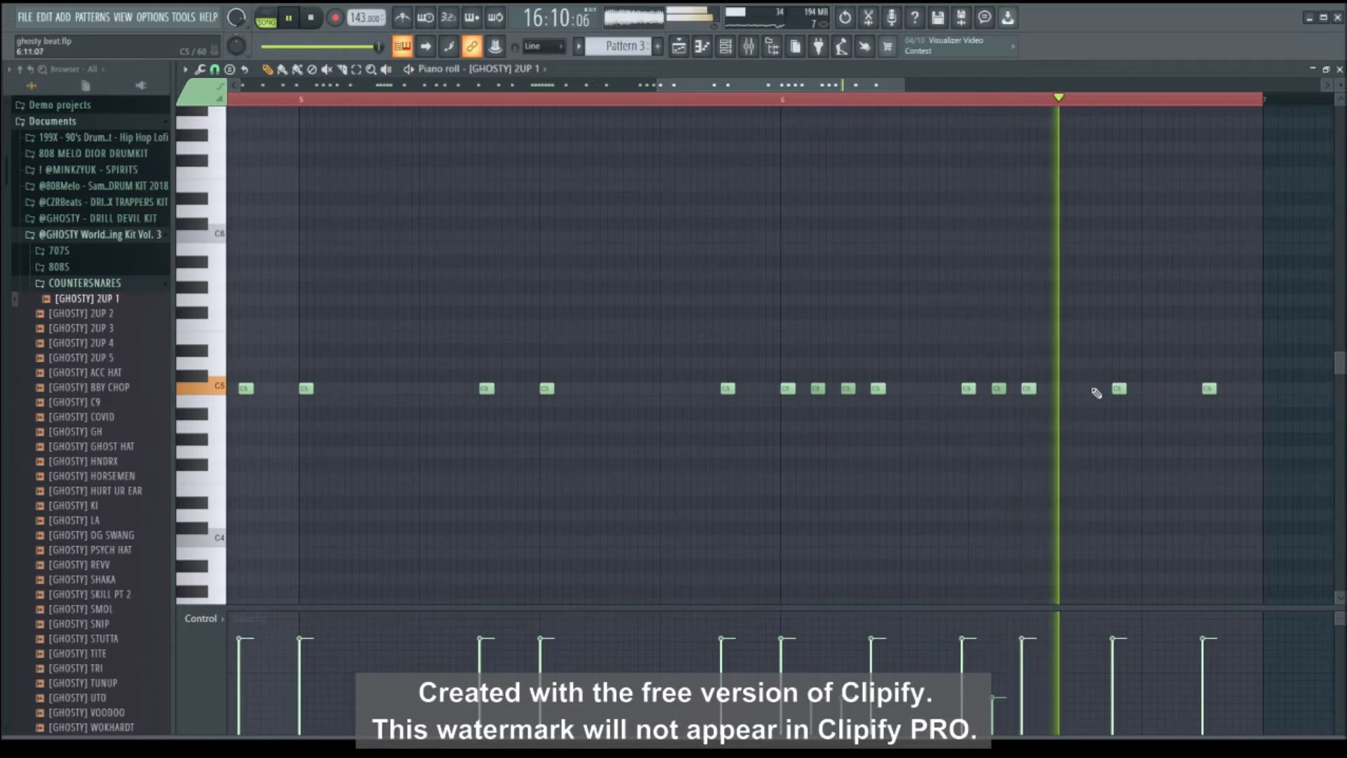
Add a roll of four soft C5 notes in bar 6 from step 5 up to the step 7 hit.
left_click(908, 388)
left_click(923, 389)
left_click(938, 388)
left_click(952, 389)
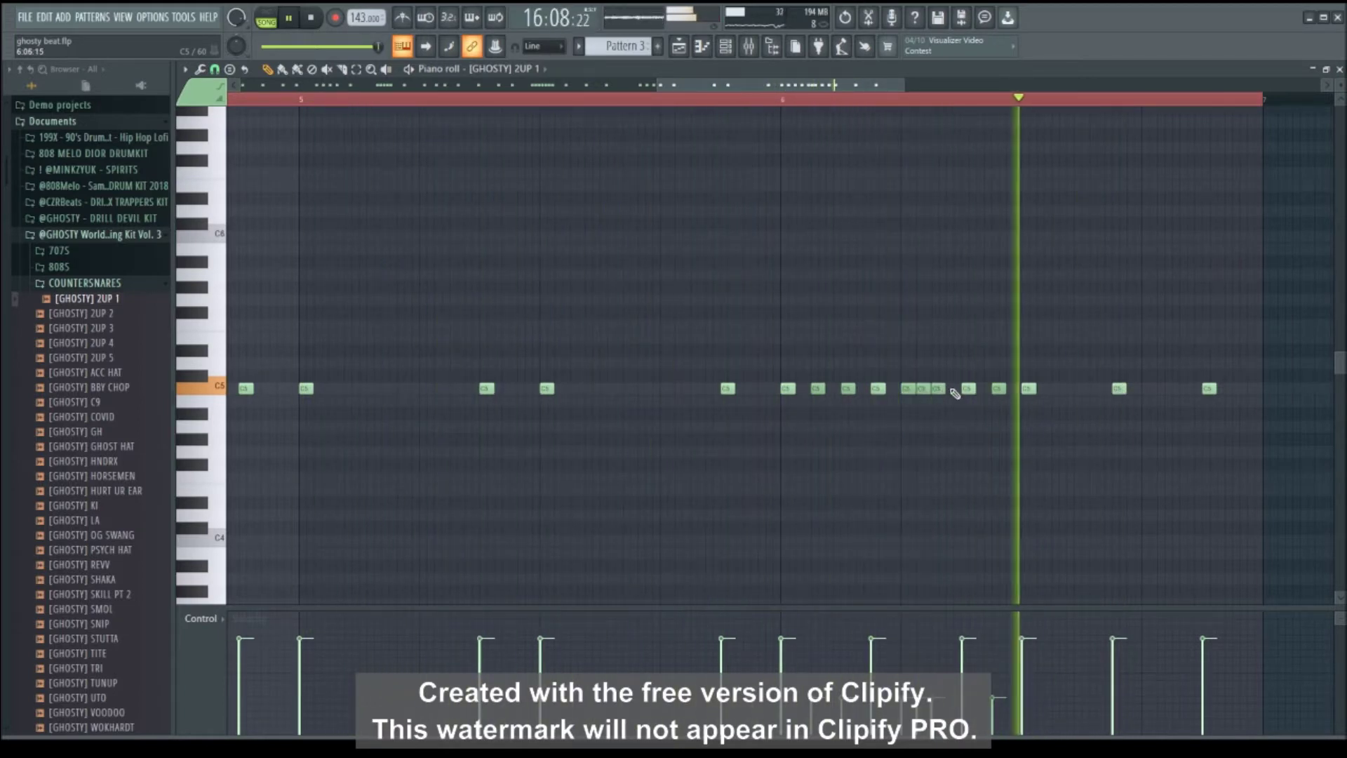
Add a fast roll of six short, soft C#5 notes directly after the step 9 hit of bar 6.
left_click(1134, 389)
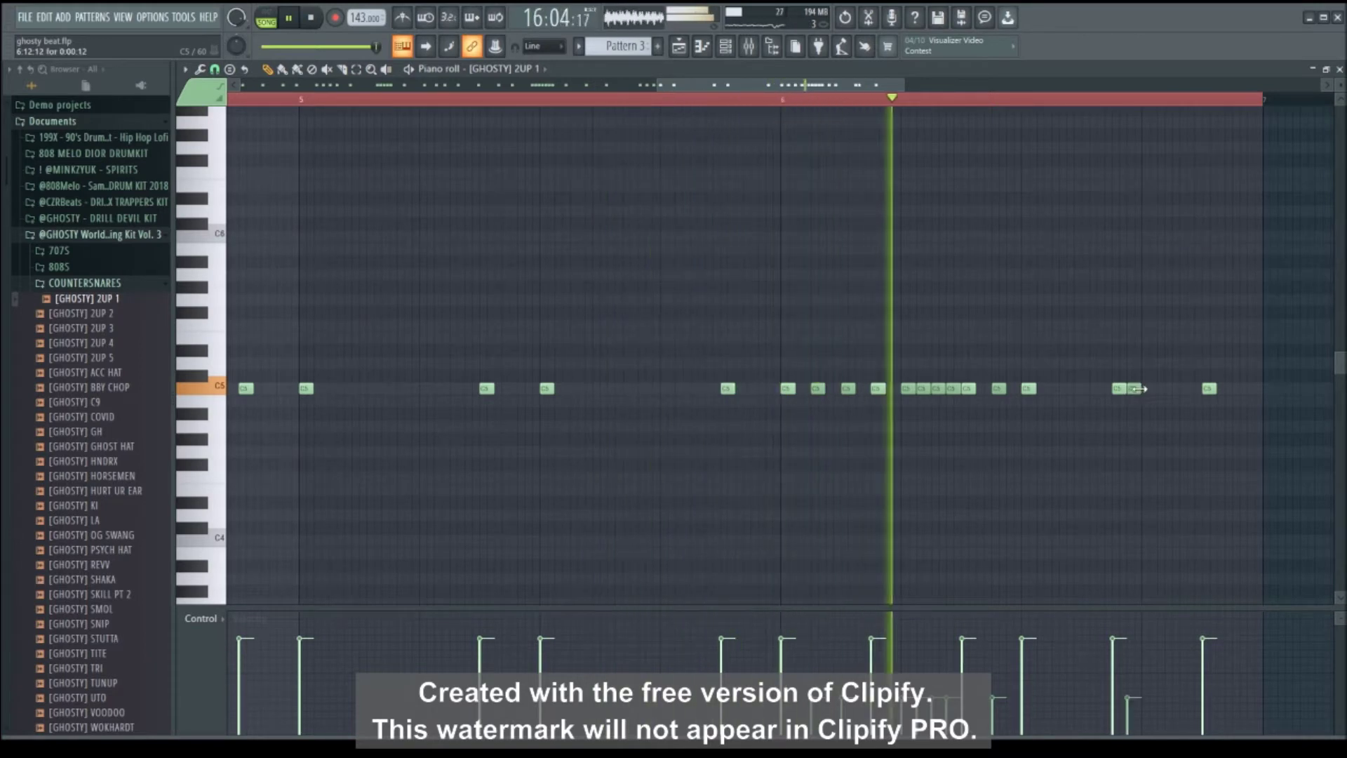
left_click_drag(1133, 388, 1041, 373)
left_click(1047, 375)
left_click(1060, 377)
key("space")
left_click(1064, 378)
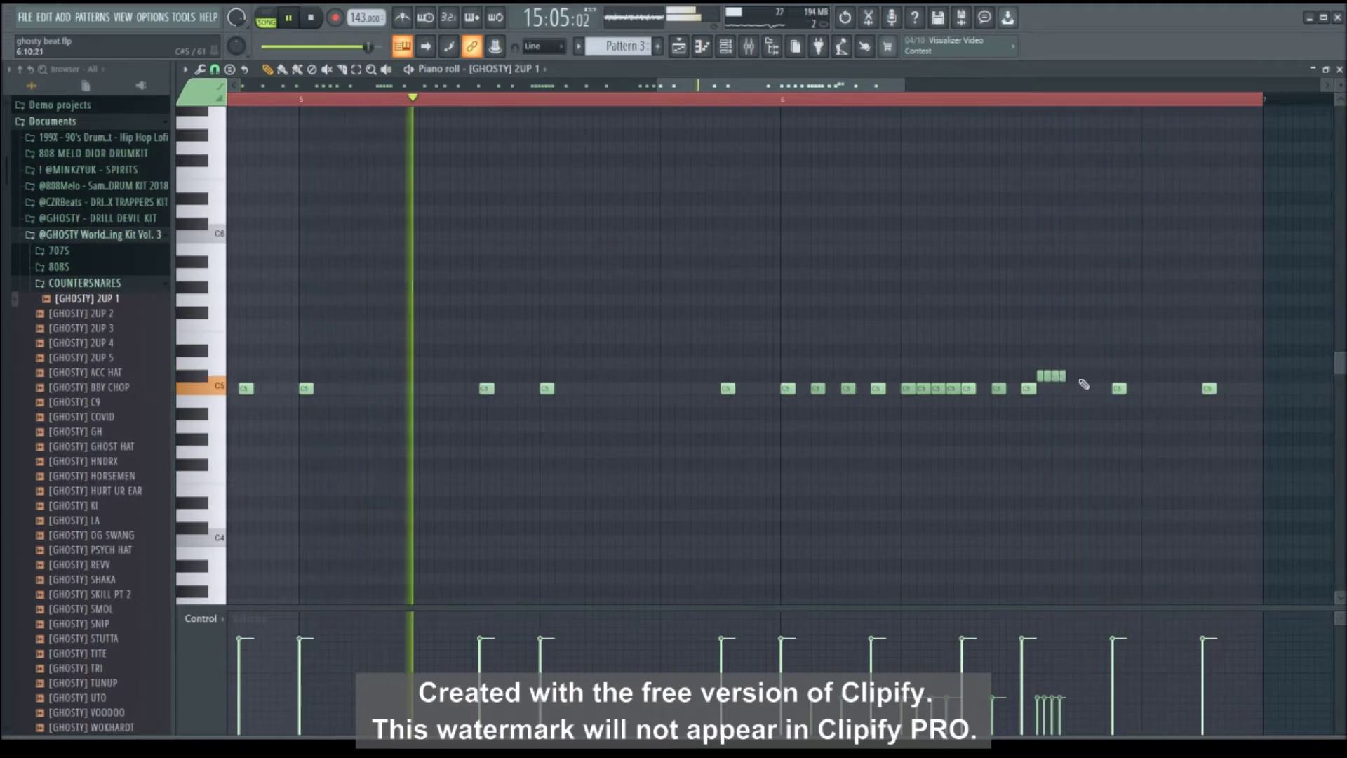
left_click(1071, 377)
left_click(1077, 376)
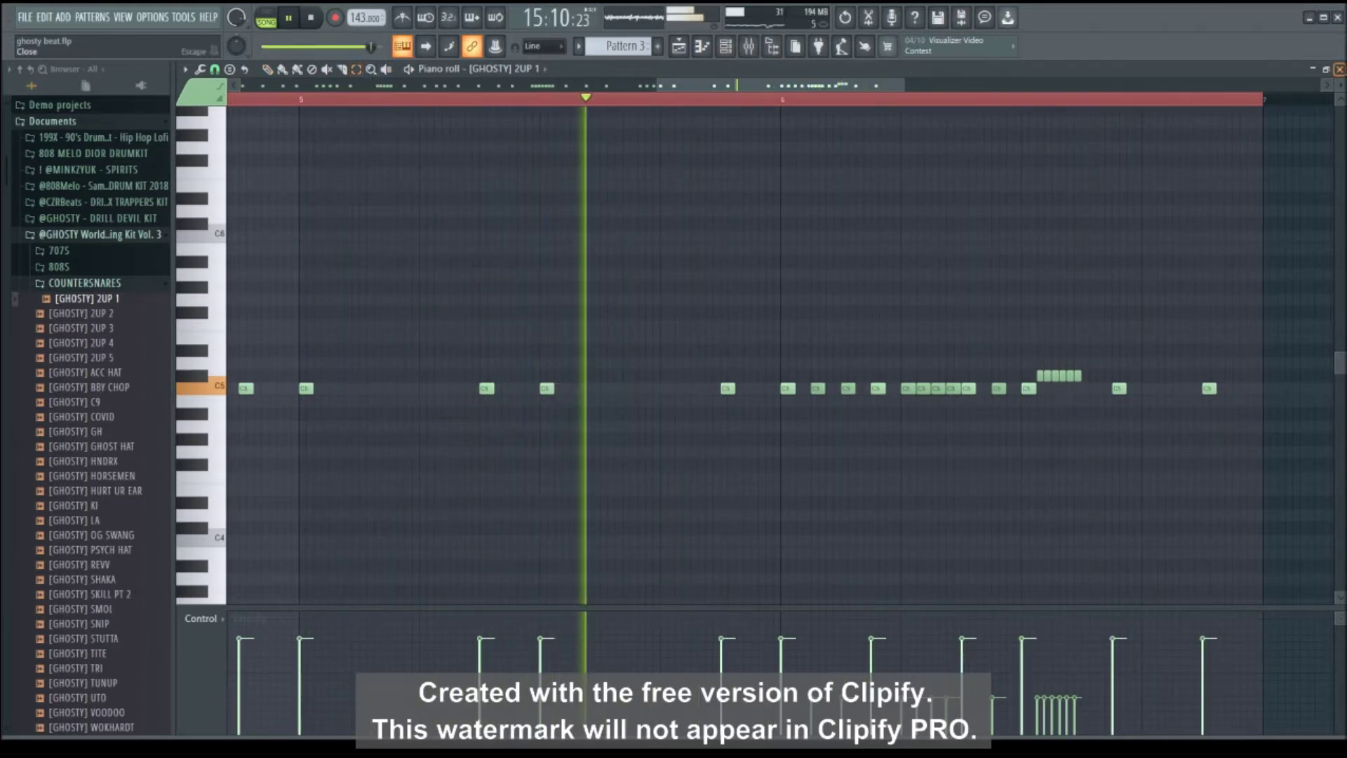
Return to the playlist and play the arrangement from bar 9 to hear the counter-snare pattern in context.
key("F7")
left_click(686, 49)
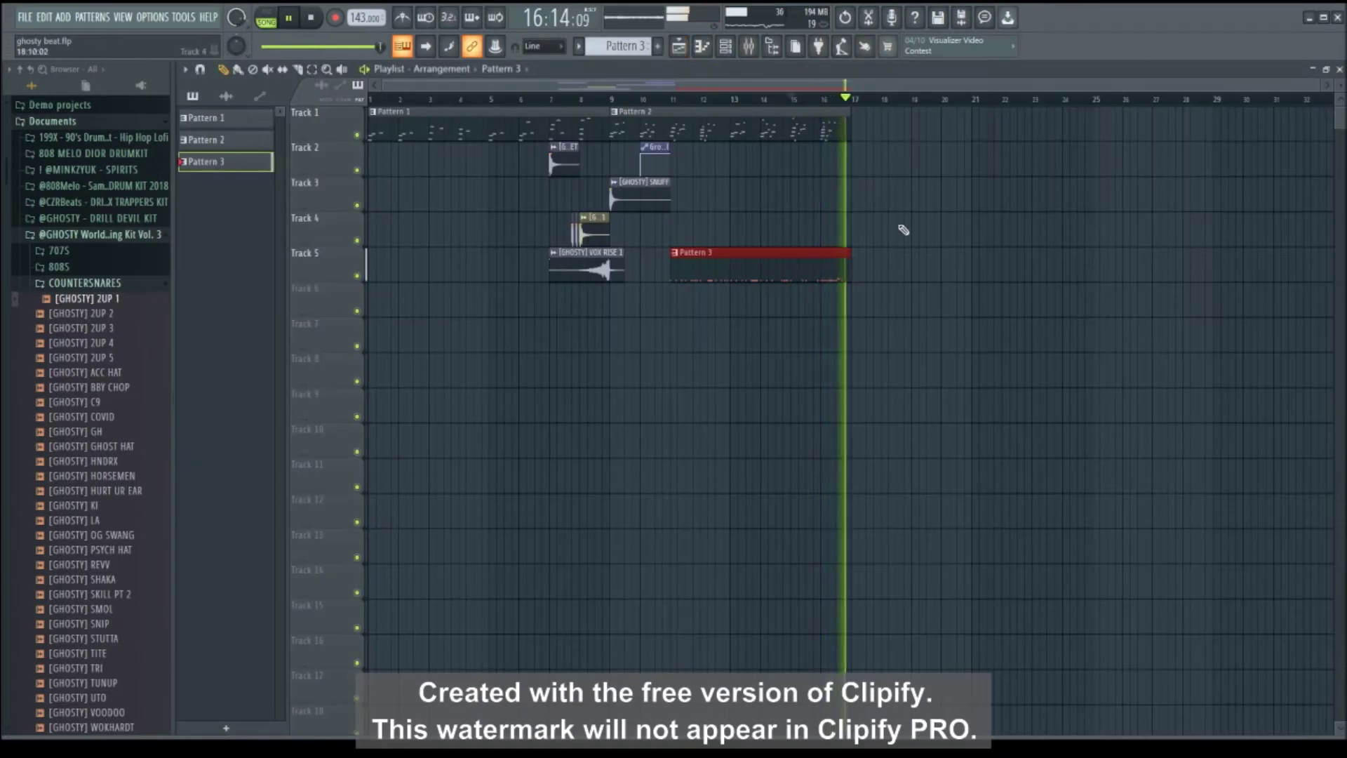
left_click(675, 103)
left_click(615, 105)
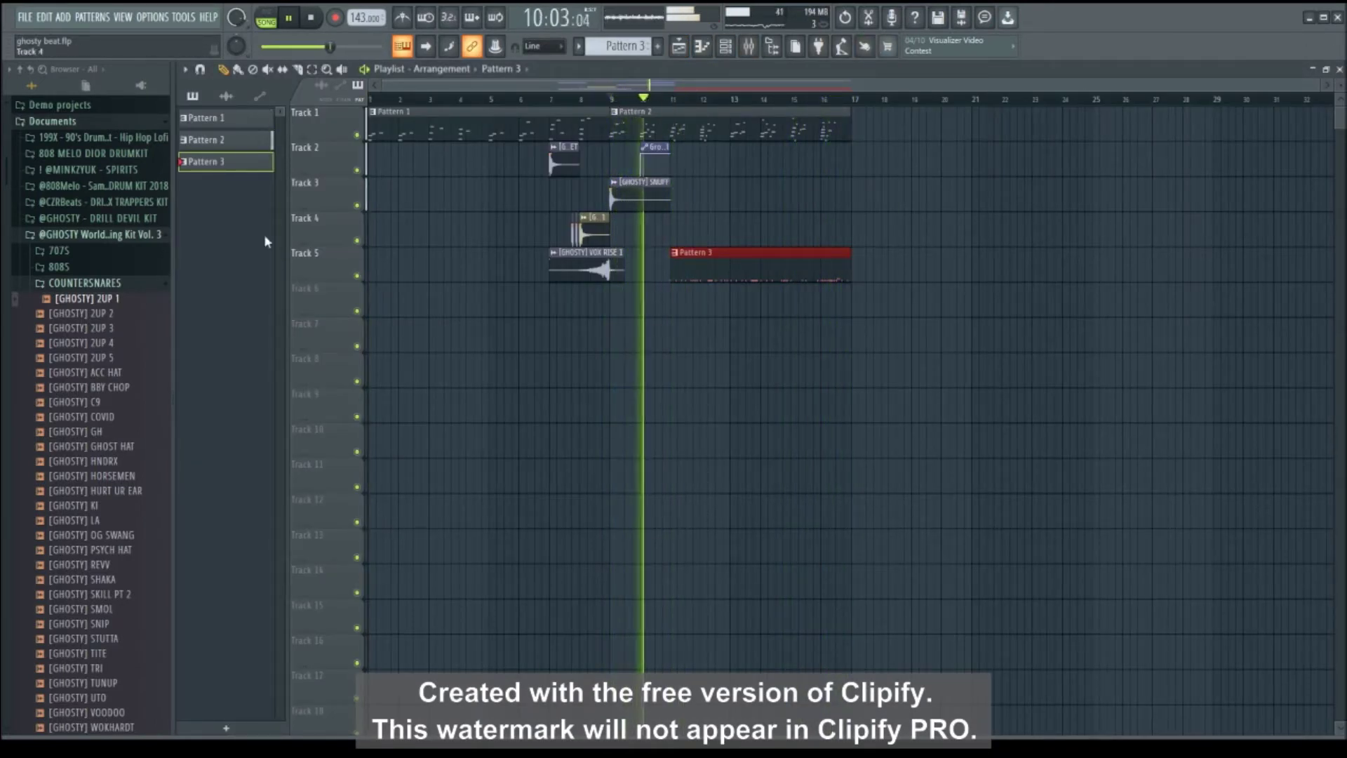
Create a new pattern and place it on Track 6 beneath Pattern 3, stretched to cover bars 11 through 16.
left_click(227, 729)
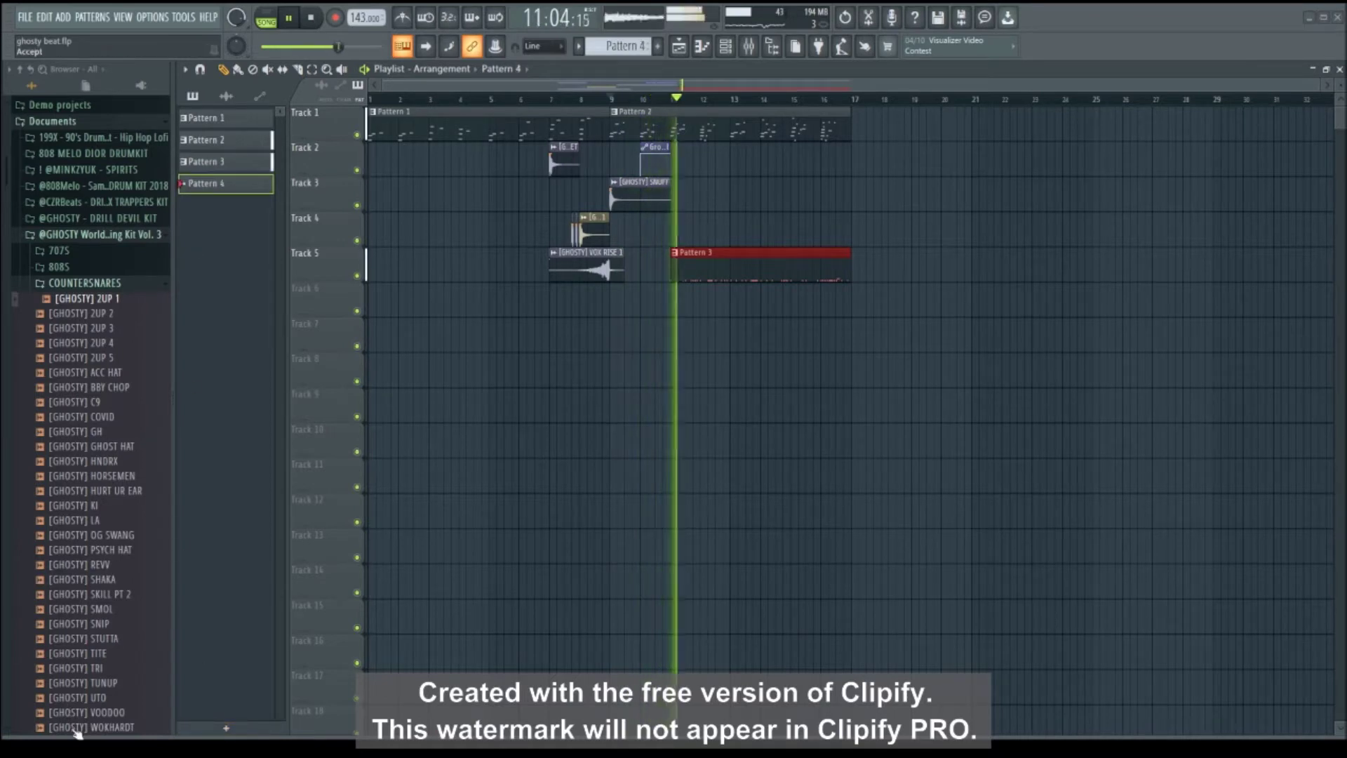
left_click(663, 303)
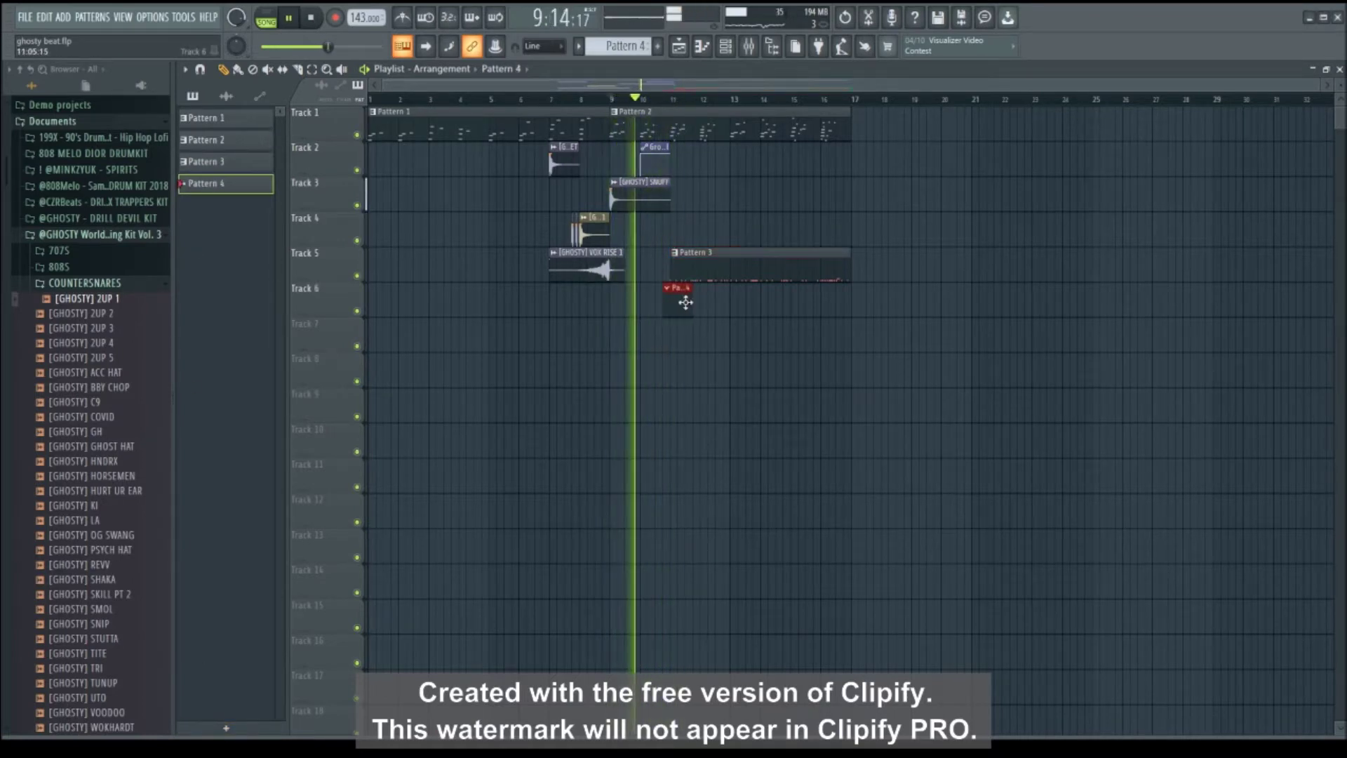
key("space")
left_click_drag(700, 309, 880, 301)
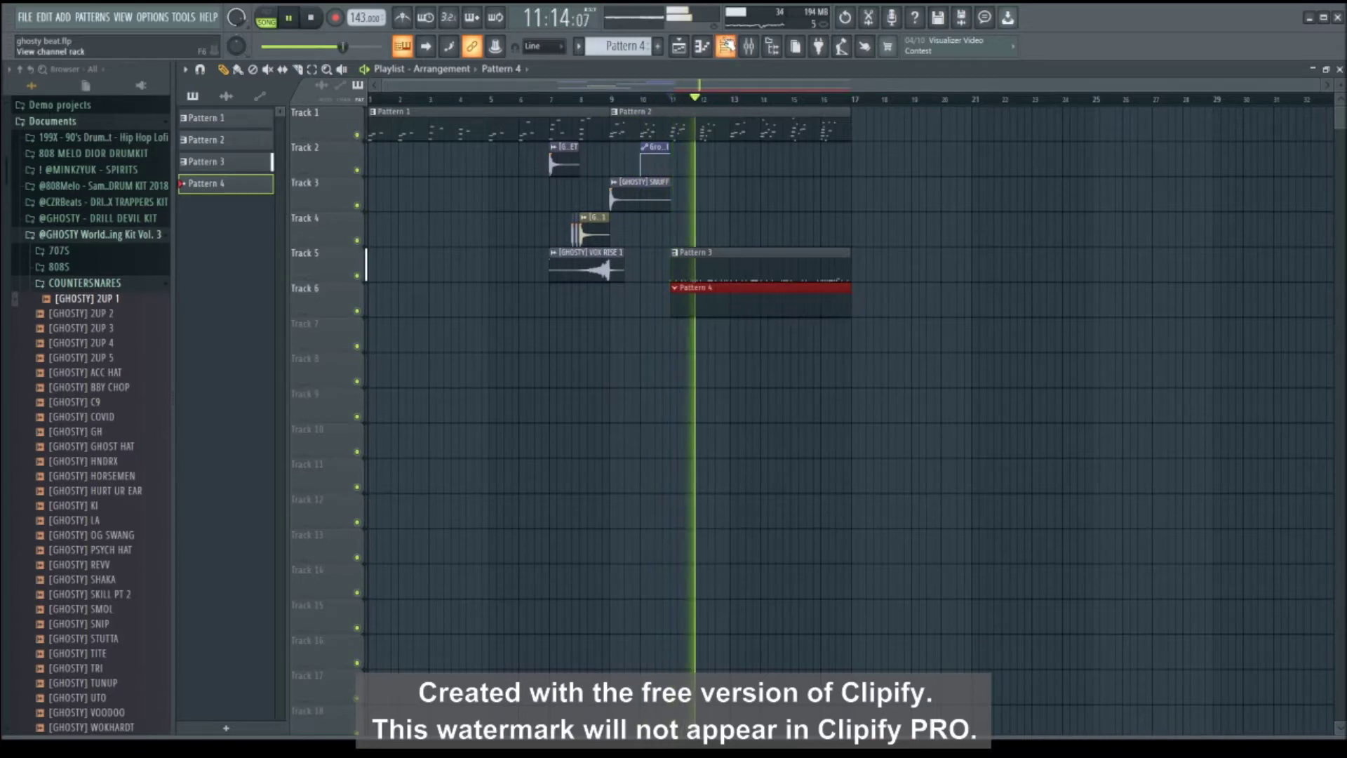
Add [GHOSTY] LUV KWEFF from the SNARES folder as a new channel and place a C5 hit at step 9 of bar 1.
key("F6")
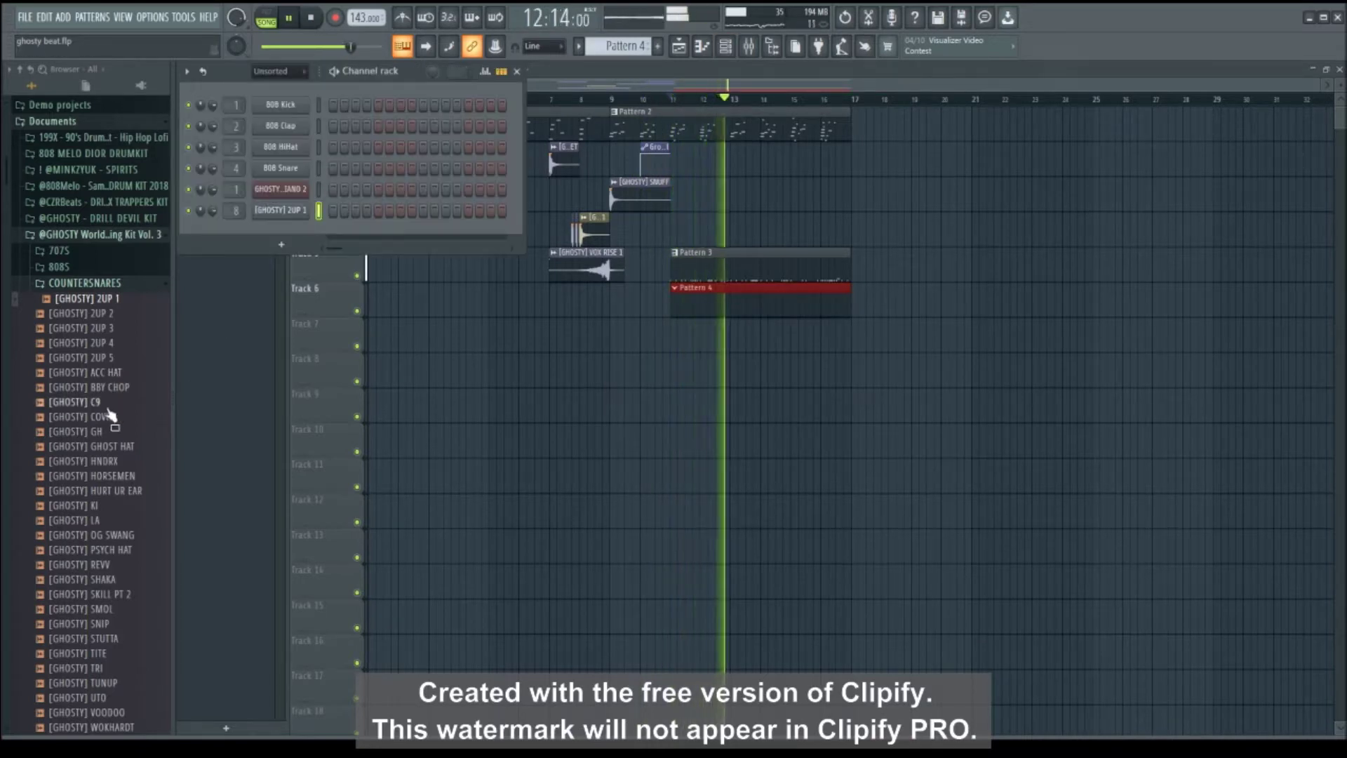
left_click(101, 284)
left_click(83, 347)
left_click(112, 541)
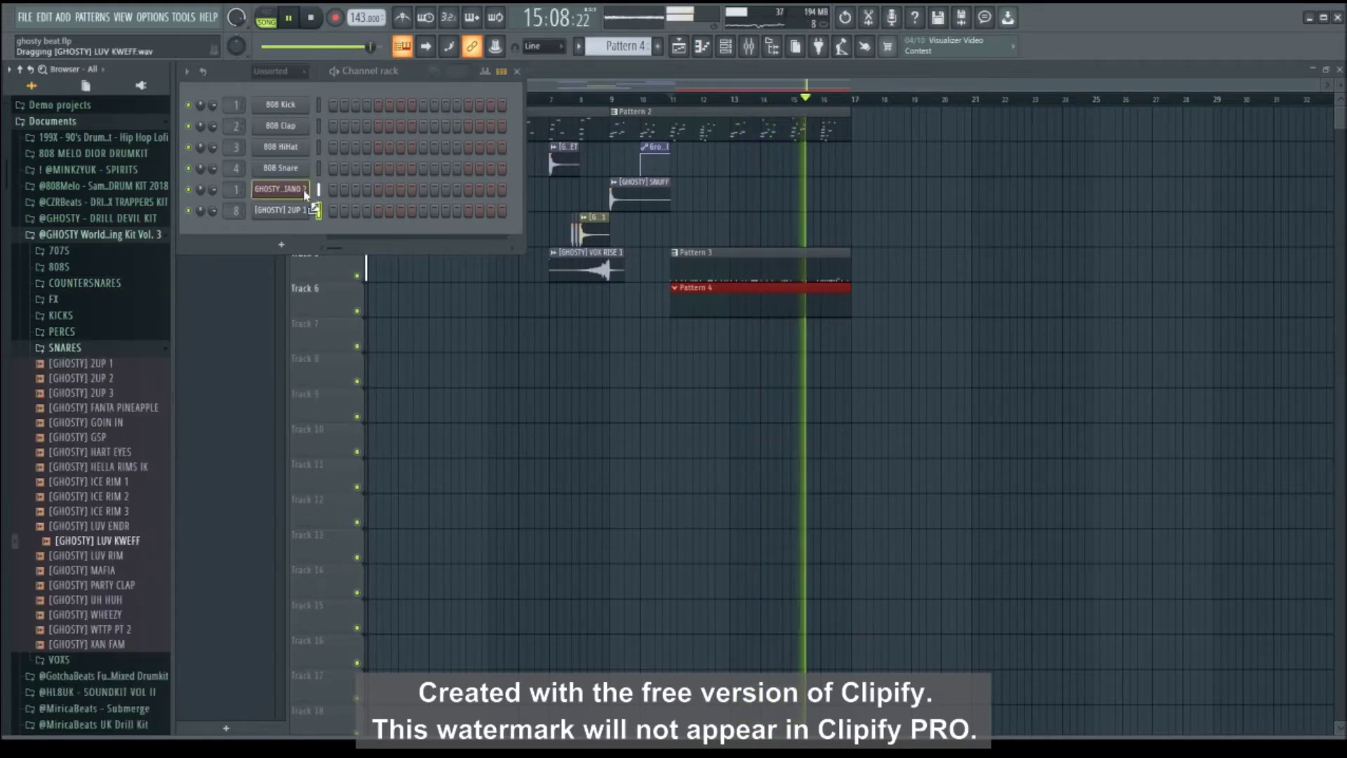
left_click_drag(303, 188, 279, 239)
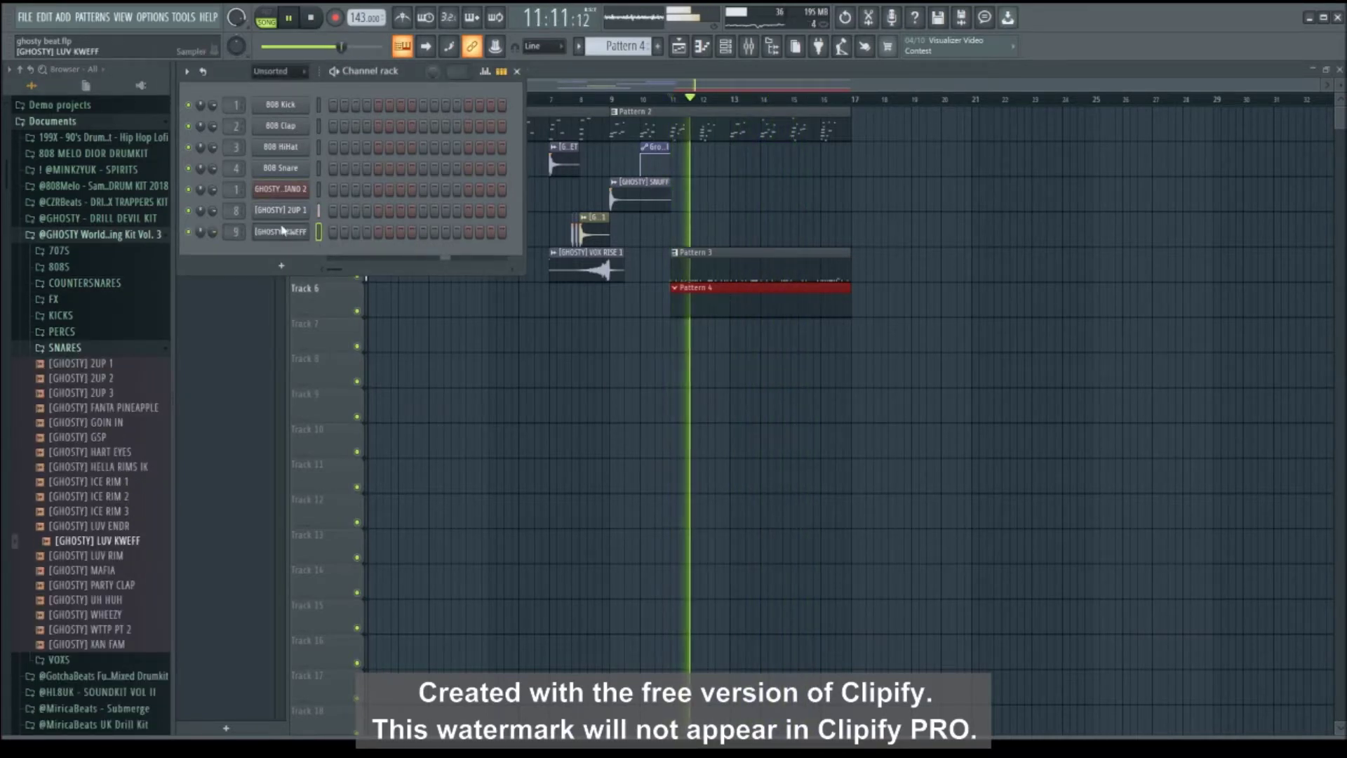
right_click(283, 231)
left_click(313, 244)
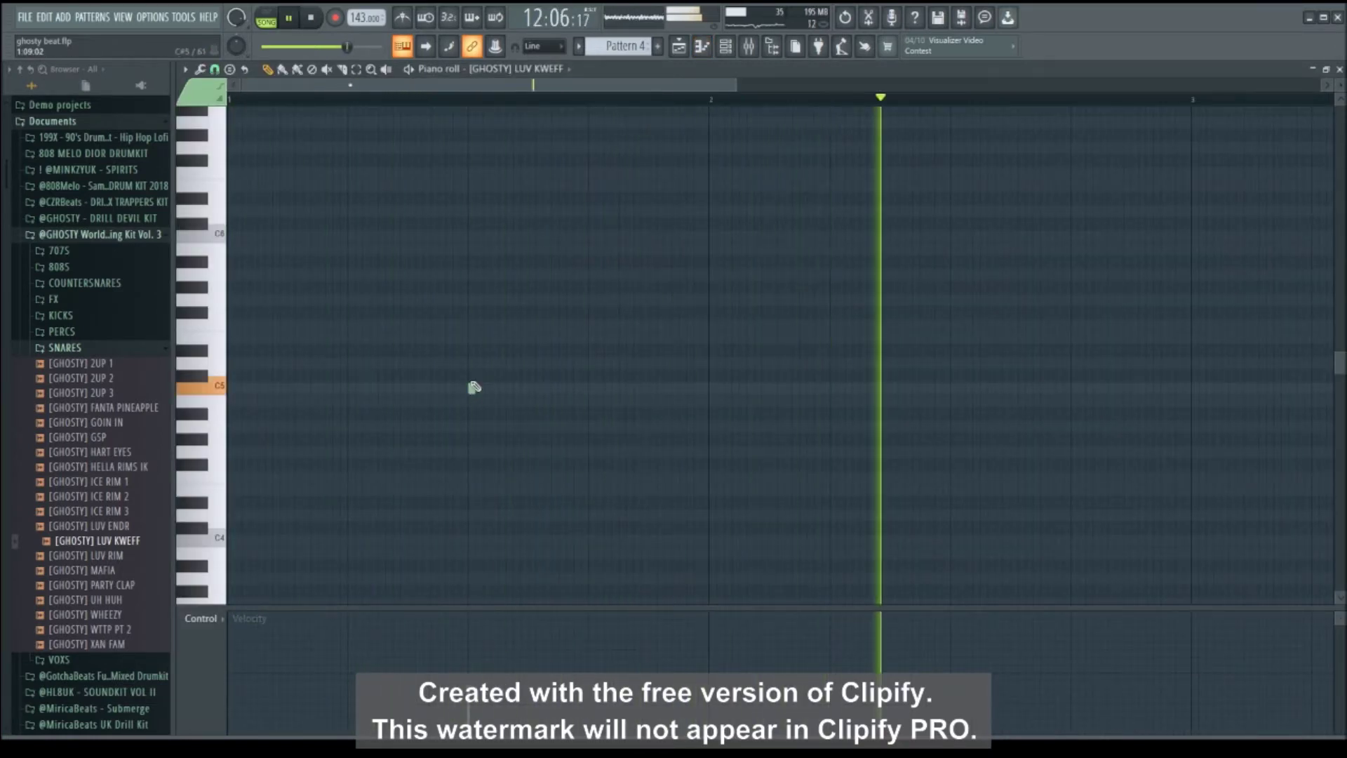
Look through the sample, envelope and miscellaneous settings of the [GHOSTY] LUV KWEFF channel.
left_click(726, 47)
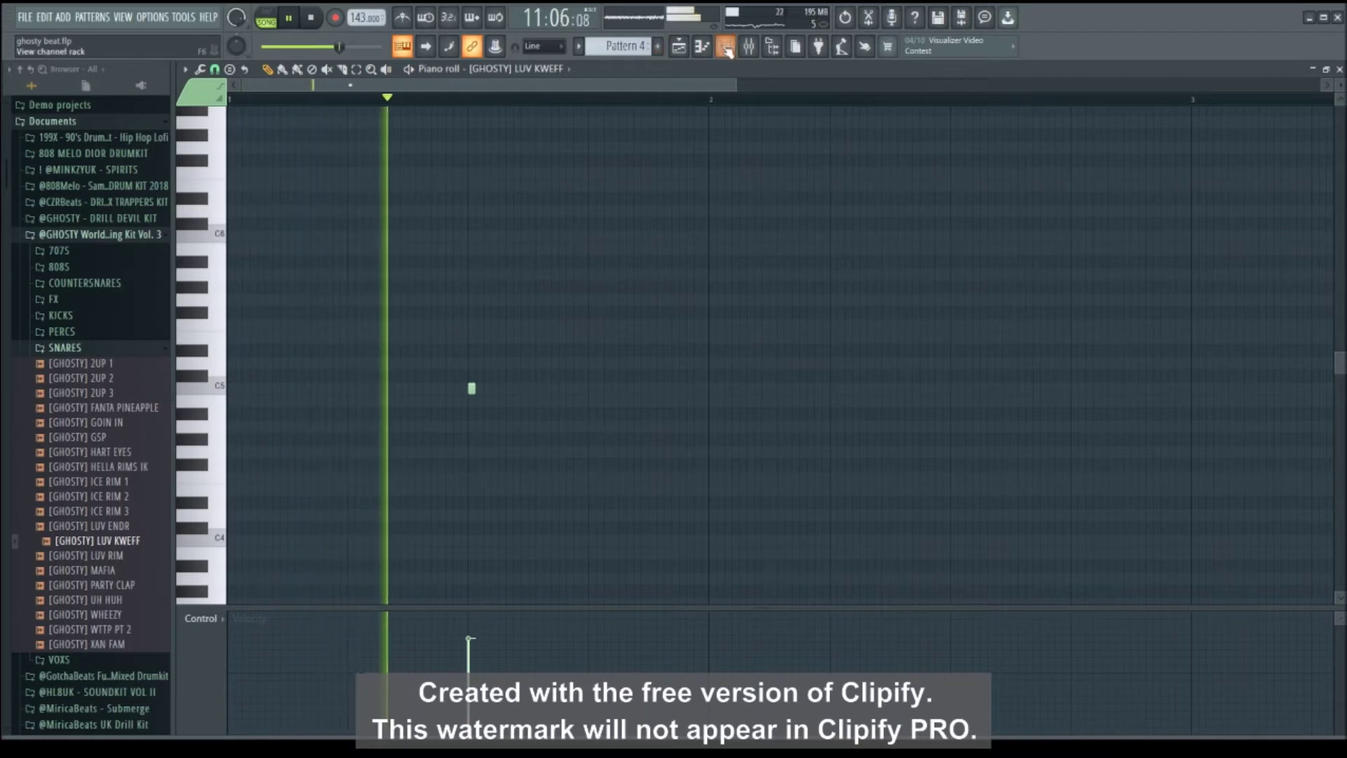
left_click(288, 233)
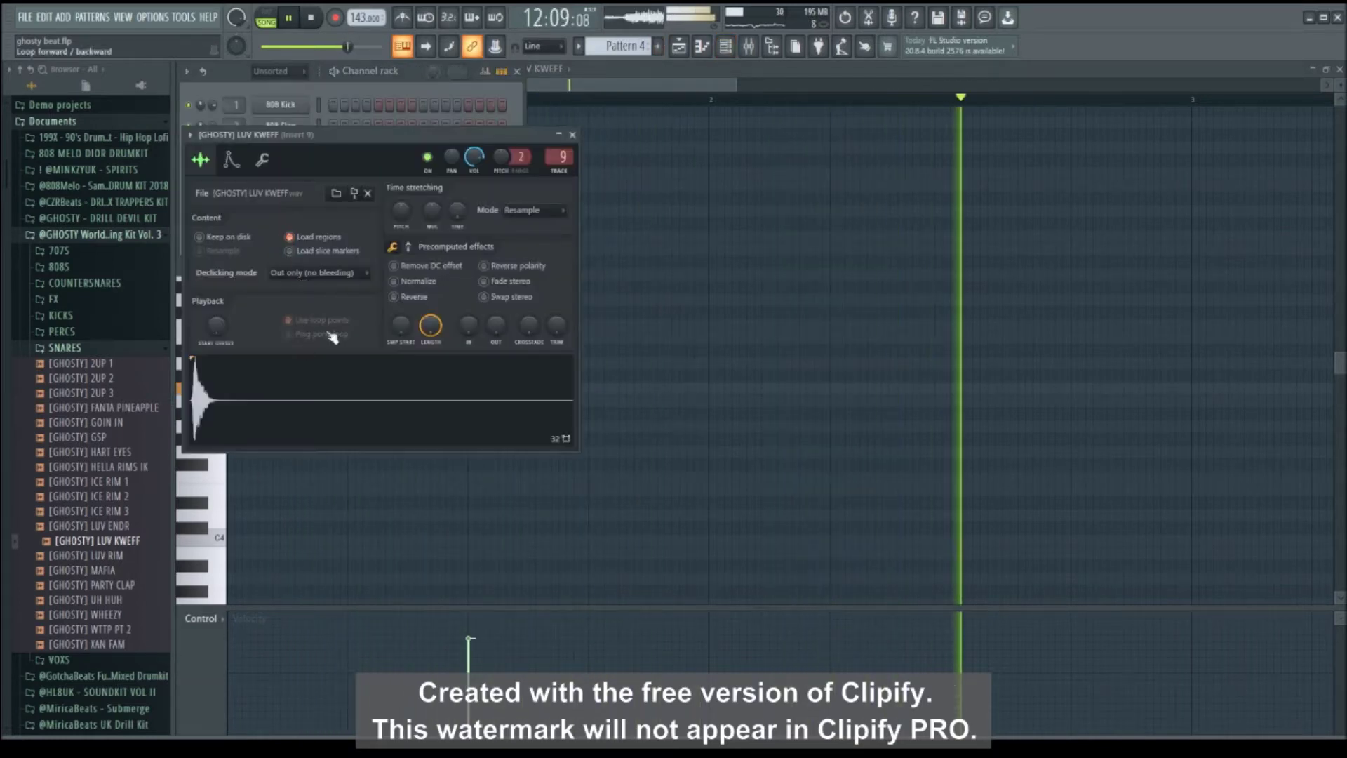
left_click(257, 162)
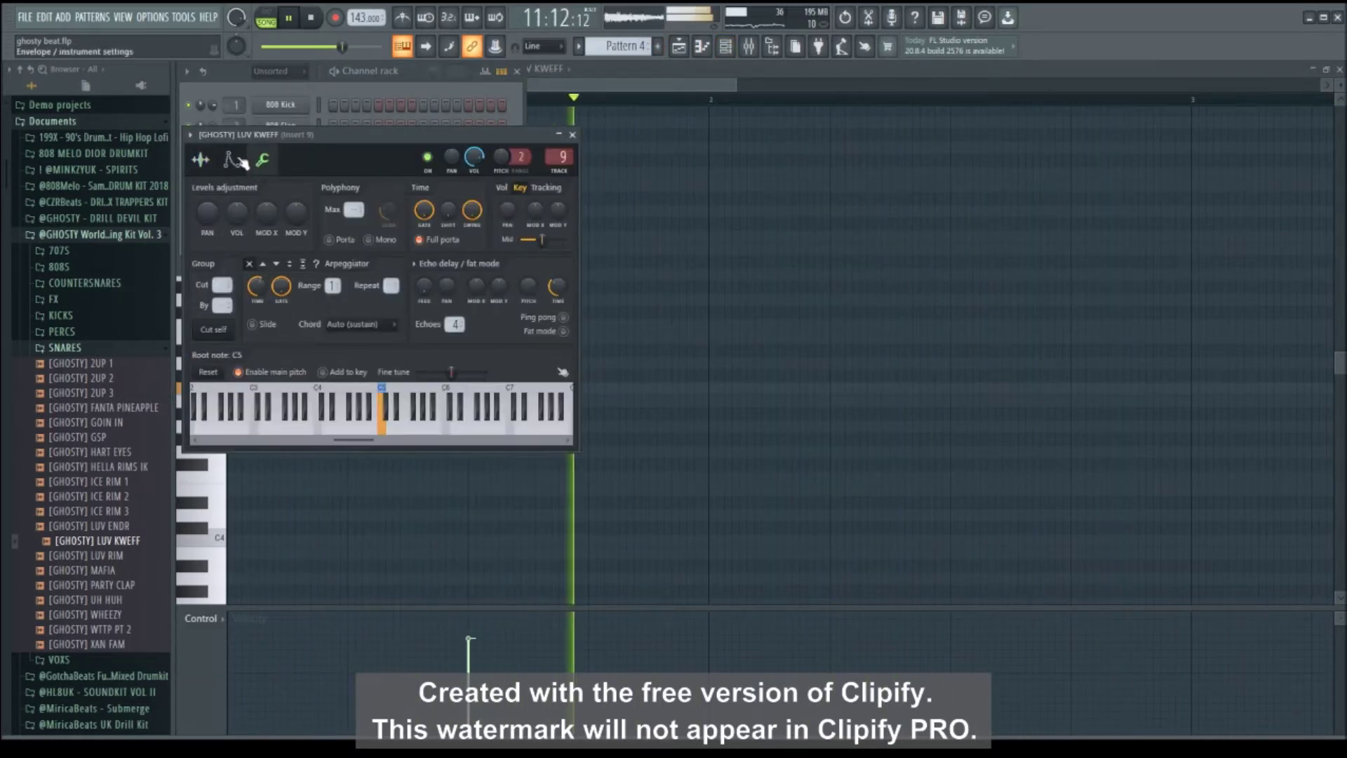
left_click(242, 163)
left_click(200, 160)
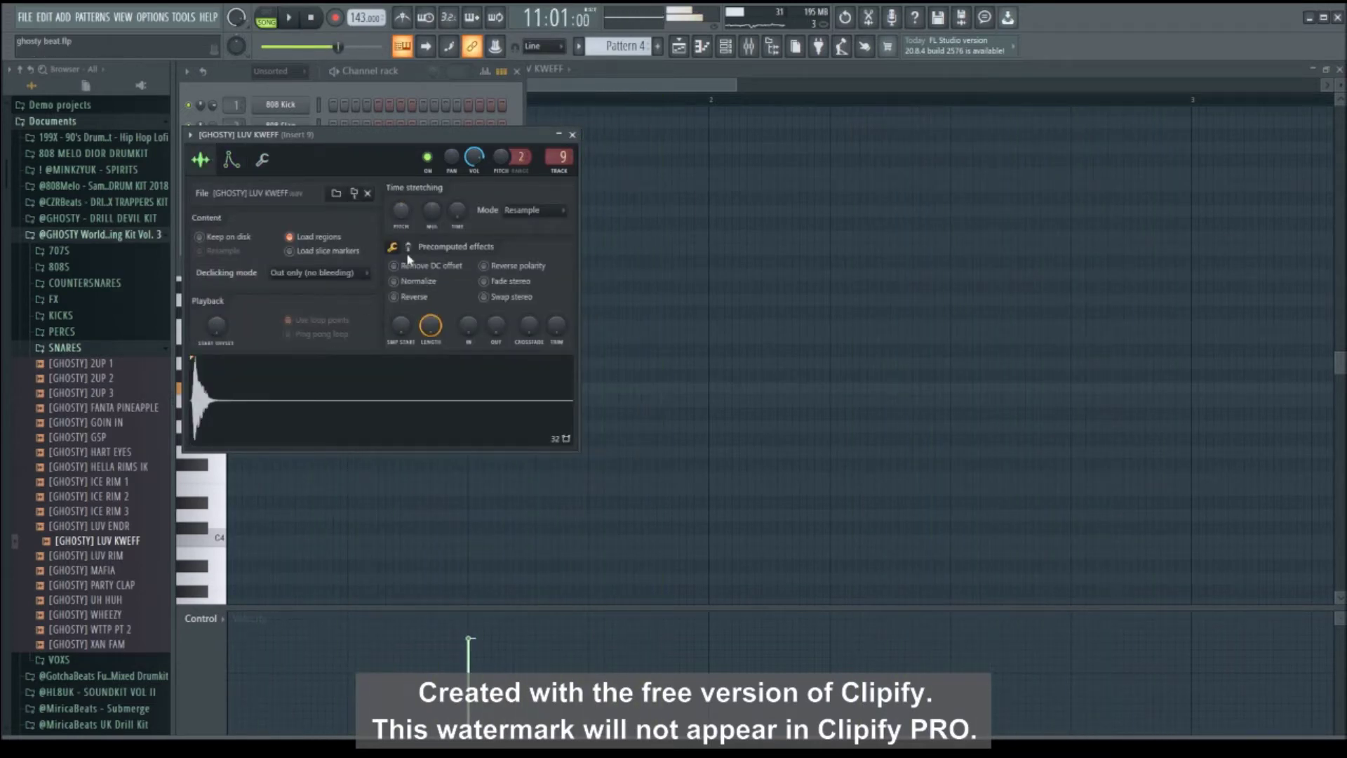
left_click_drag(401, 272, 401, 325)
left_click(572, 135)
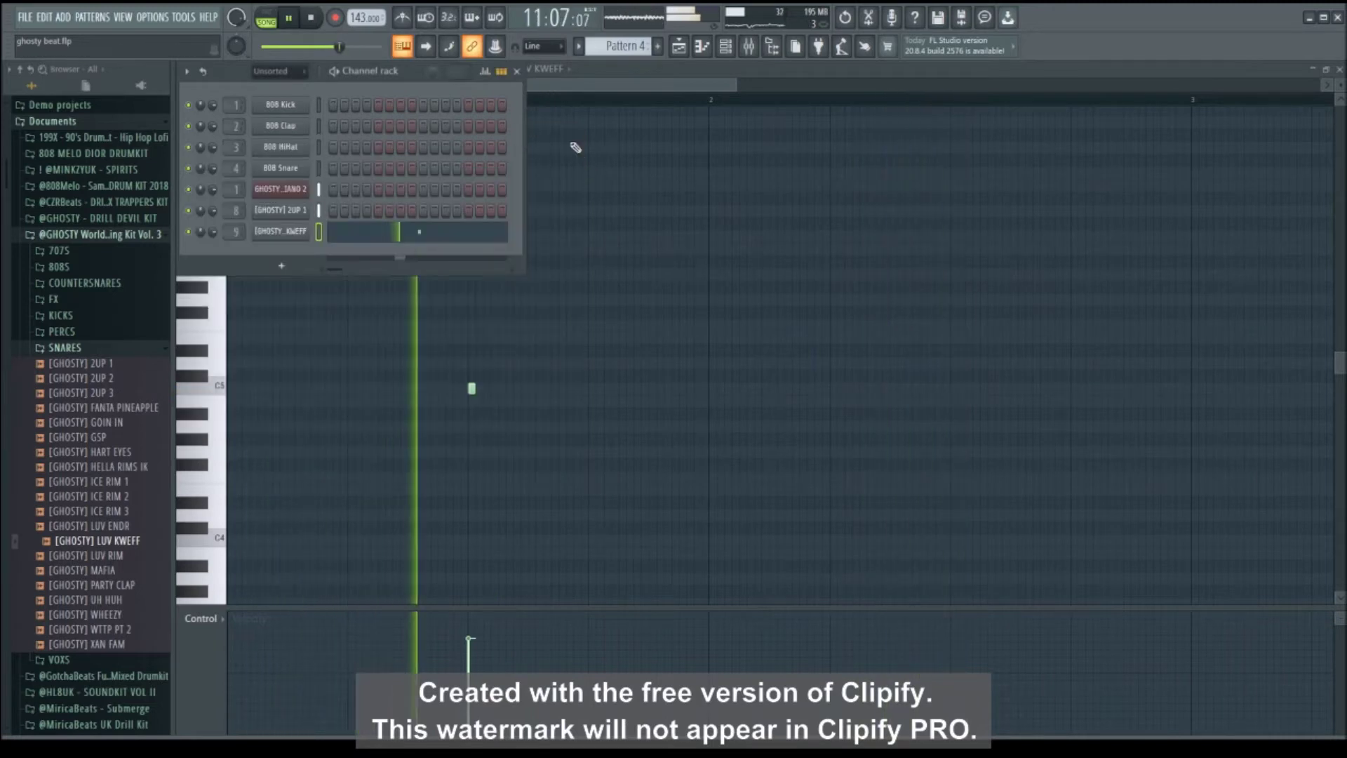
left_click(517, 70)
Load Fruity parametric EQ 2 into the first effect slot of mixer Insert 9.
key("F9")
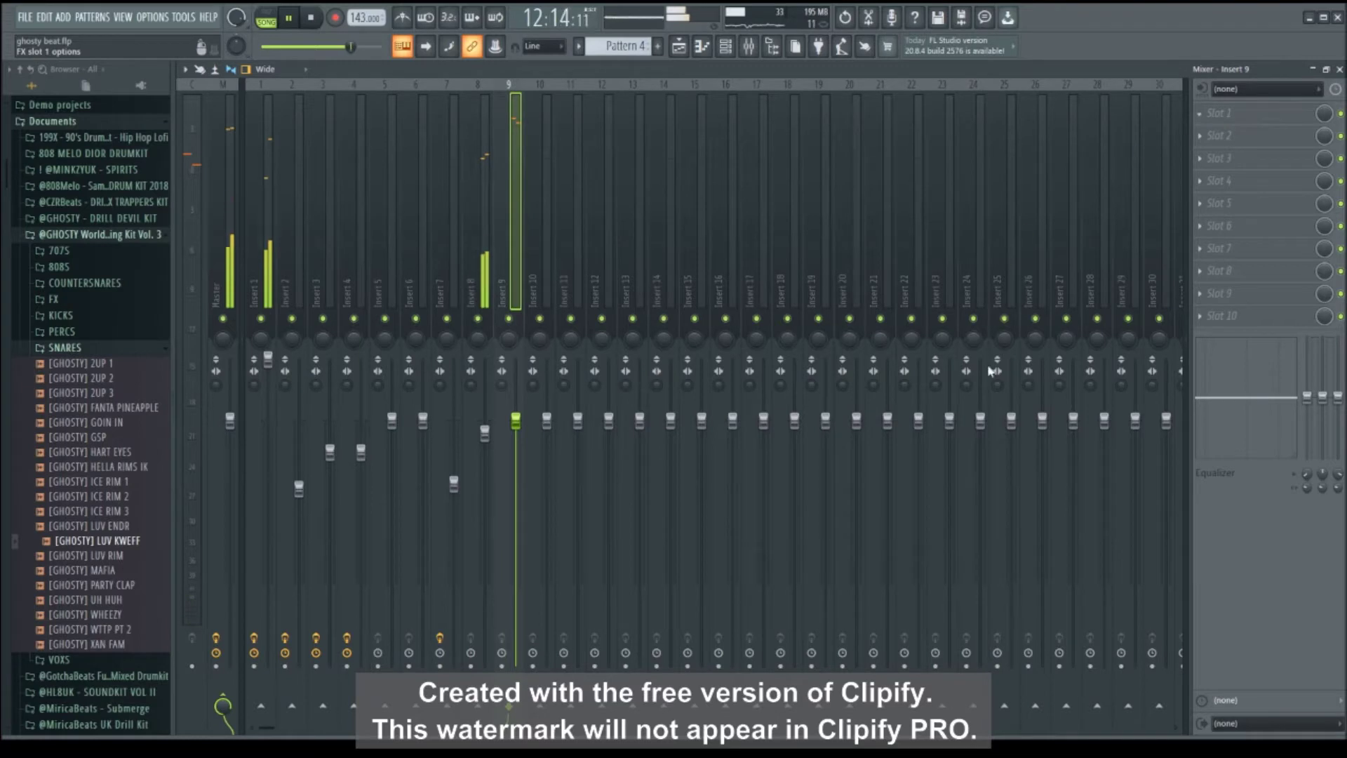
key("space")
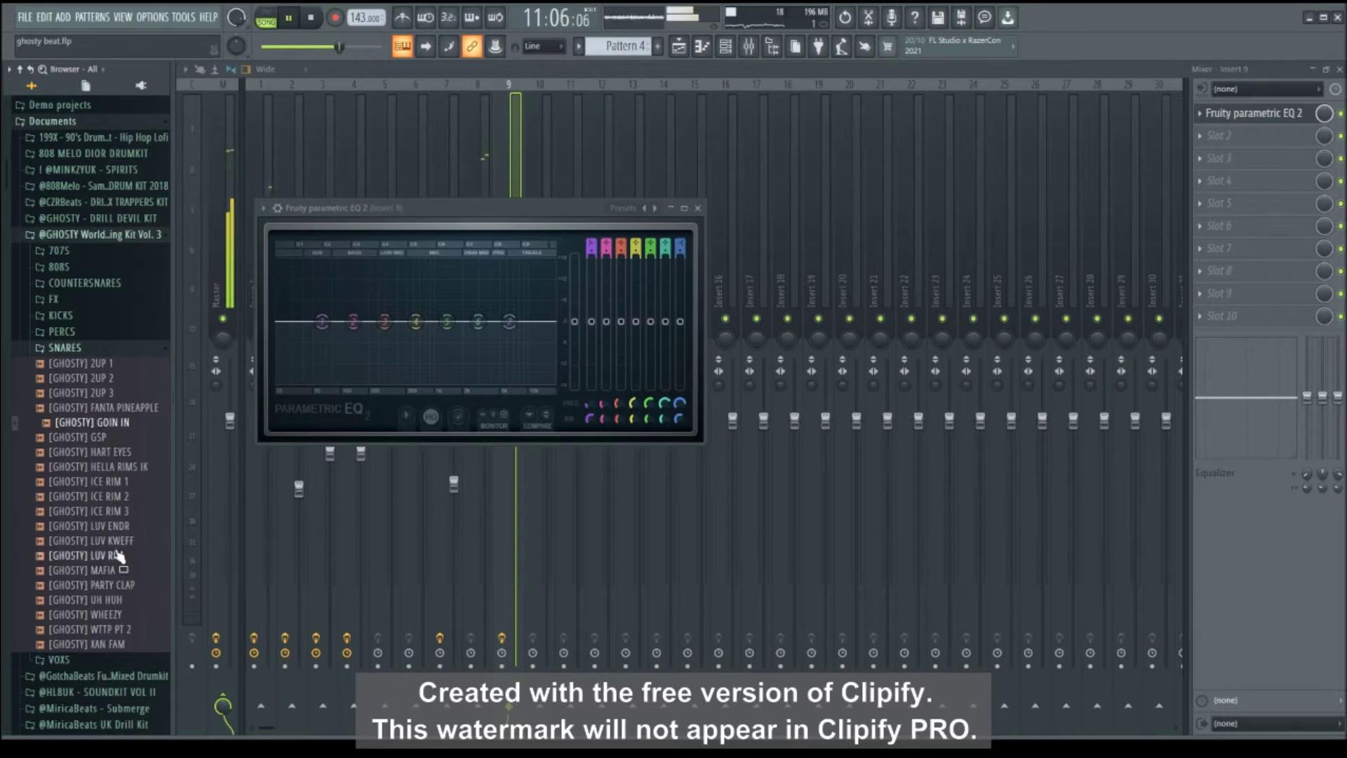
left_click(701, 208)
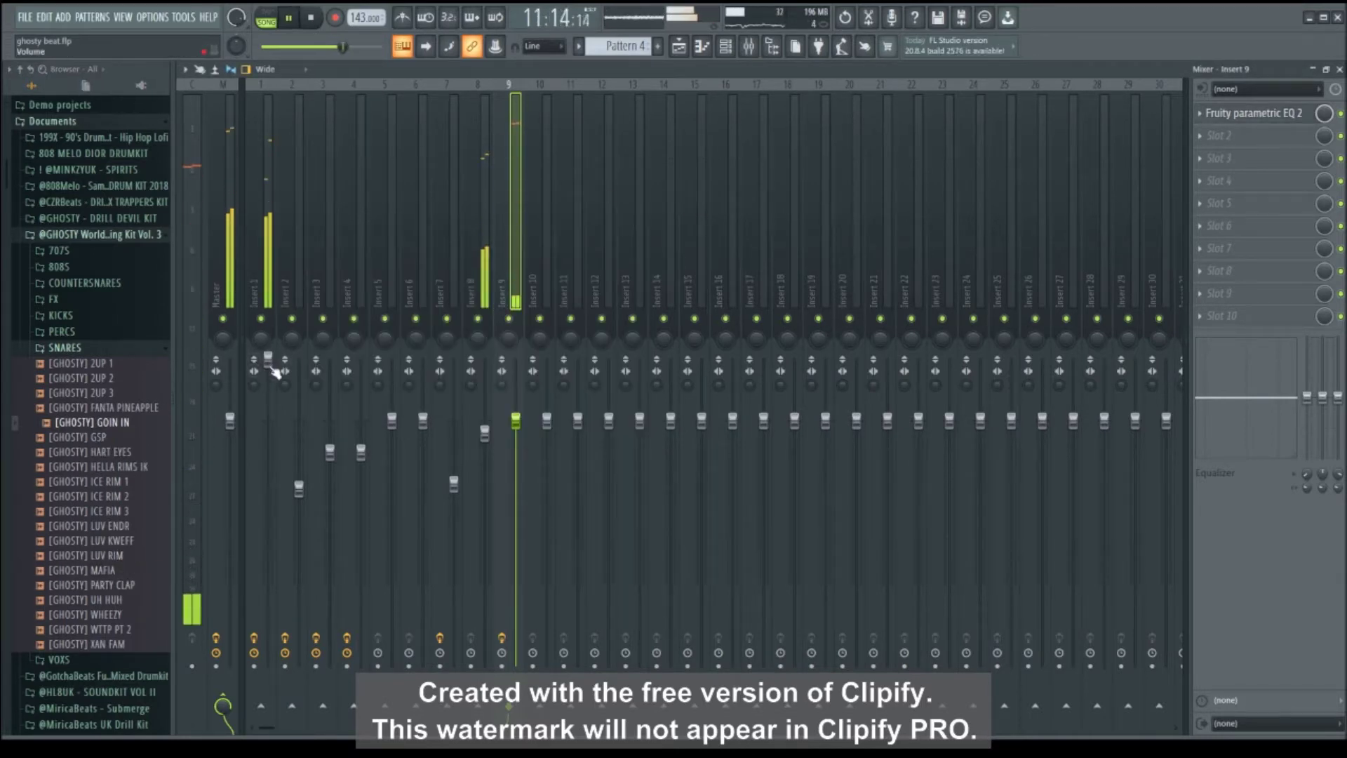
Lower the mixer volume of Insert 1 and replay the arrangement from bar 9.
left_click_drag(273, 407, 274, 393)
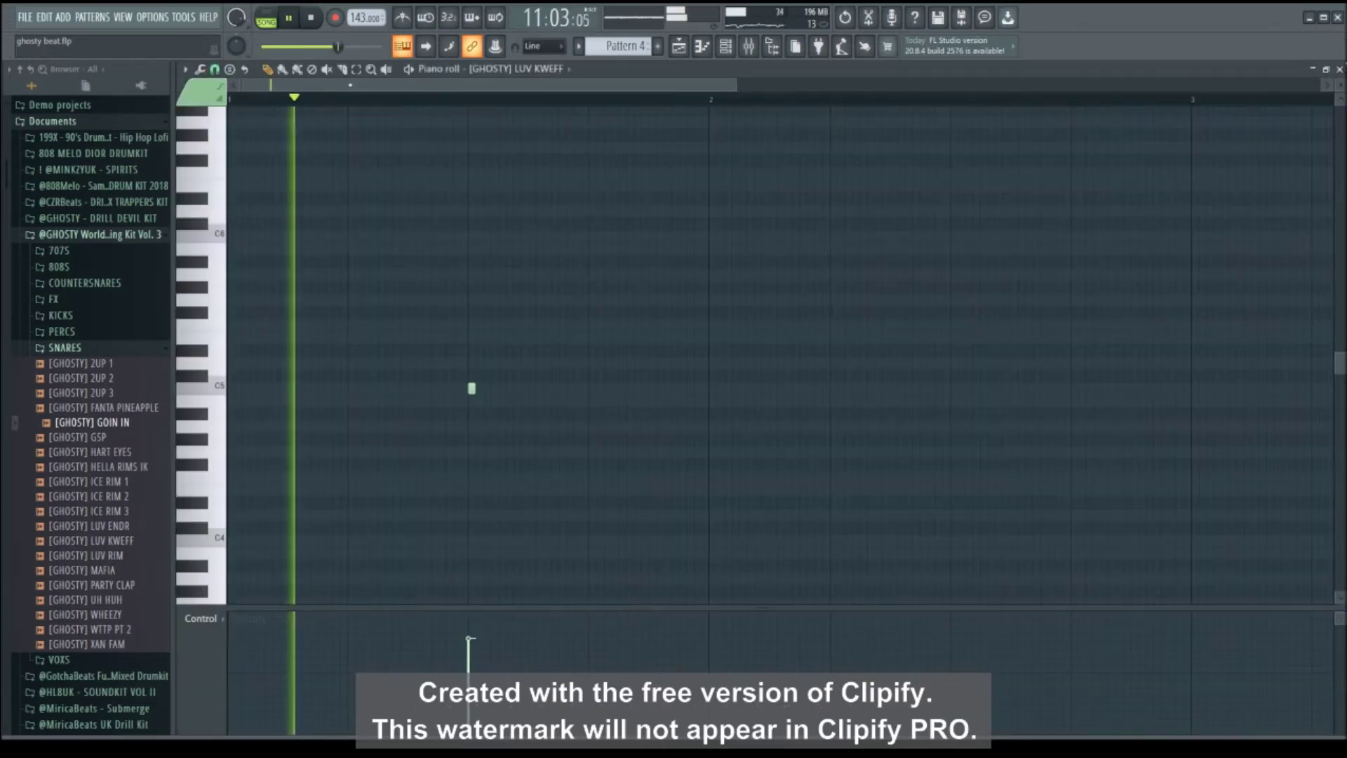
left_click(1338, 69)
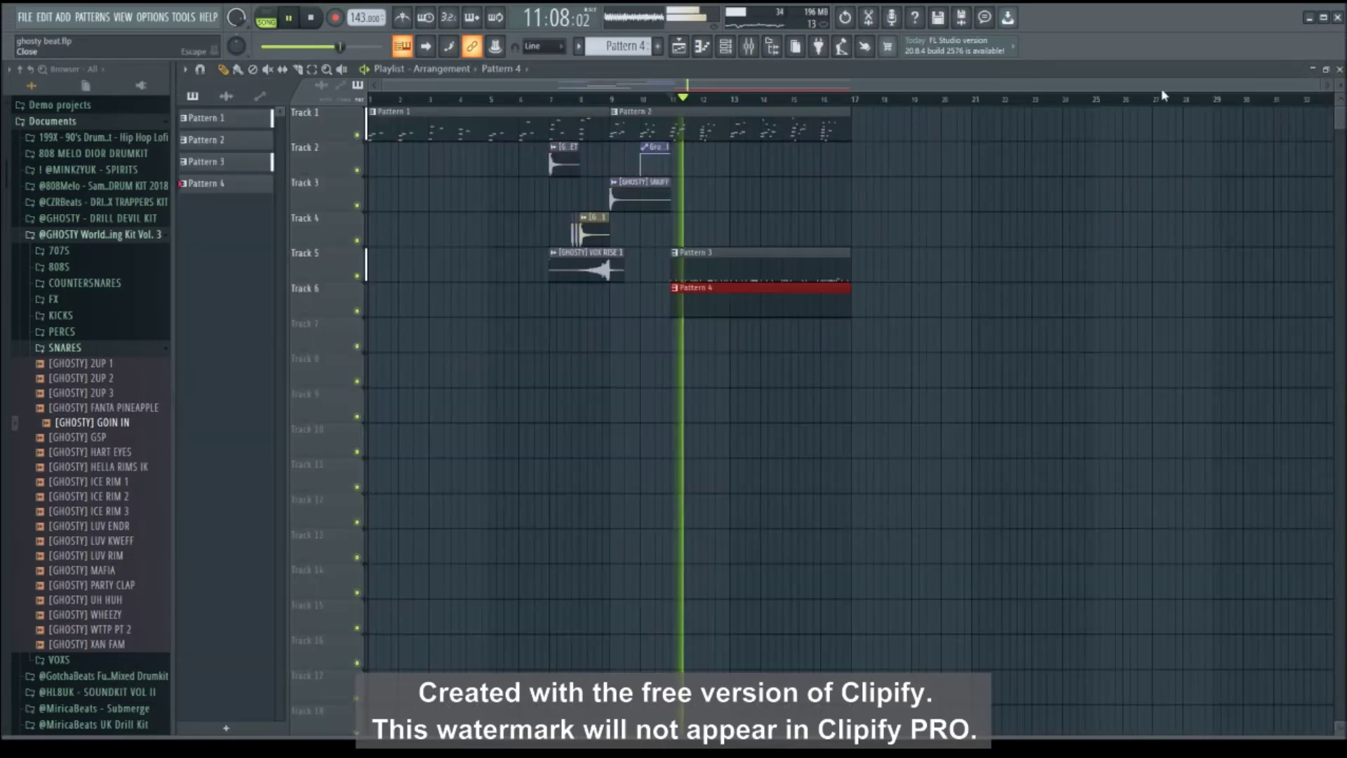
left_click(611, 101)
scroll(649, 107, "up", 3)
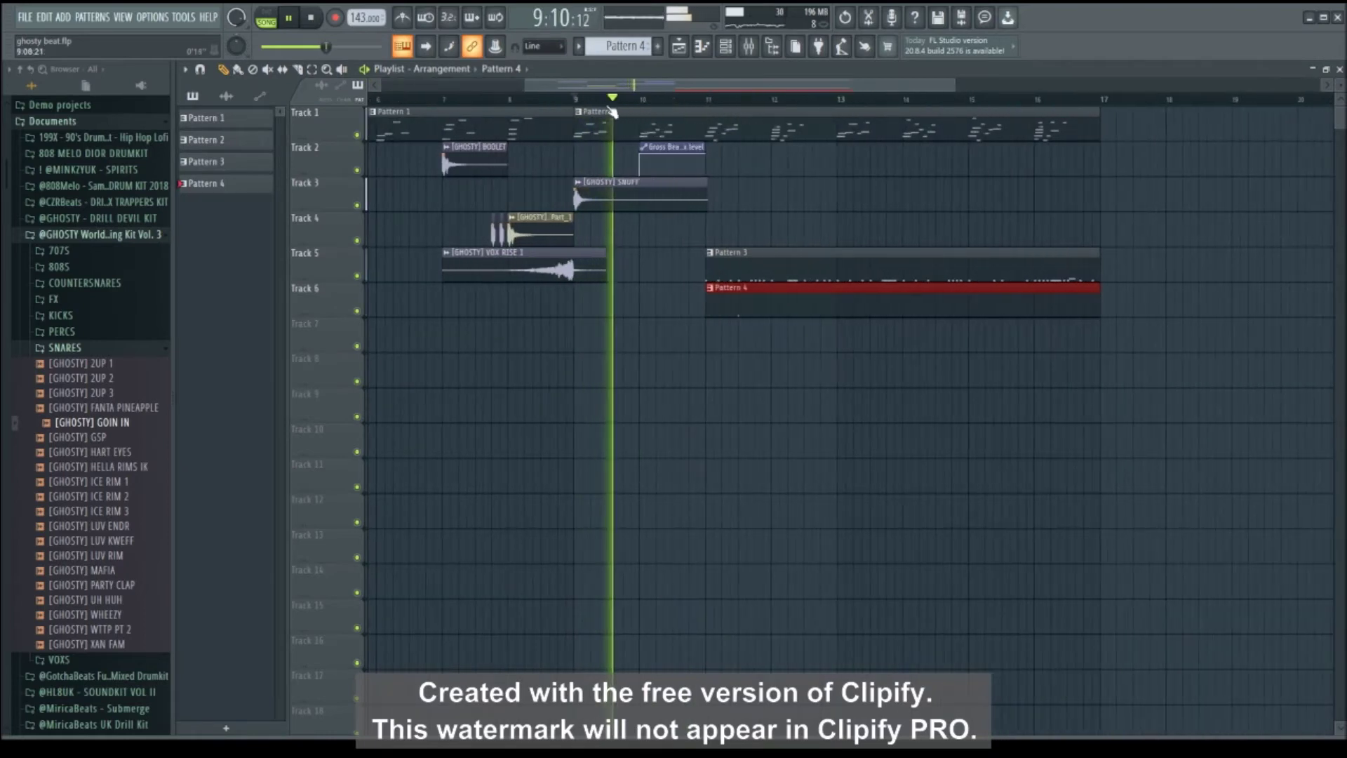
Play from bar 7 while lowering the volume of Insert 3 and bringing Insert 1 down level with the Master fader.
left_click(444, 100)
left_click(749, 48)
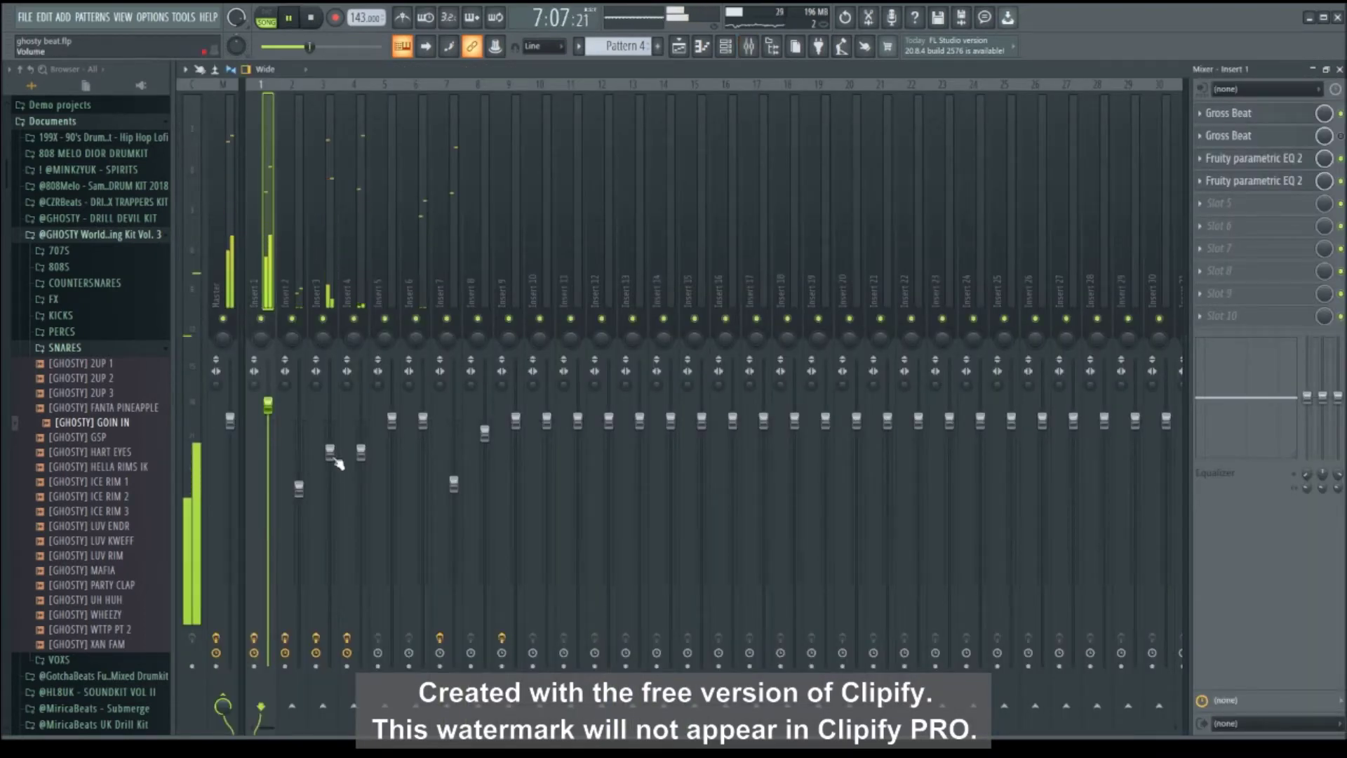
left_click_drag(330, 453, 330, 477)
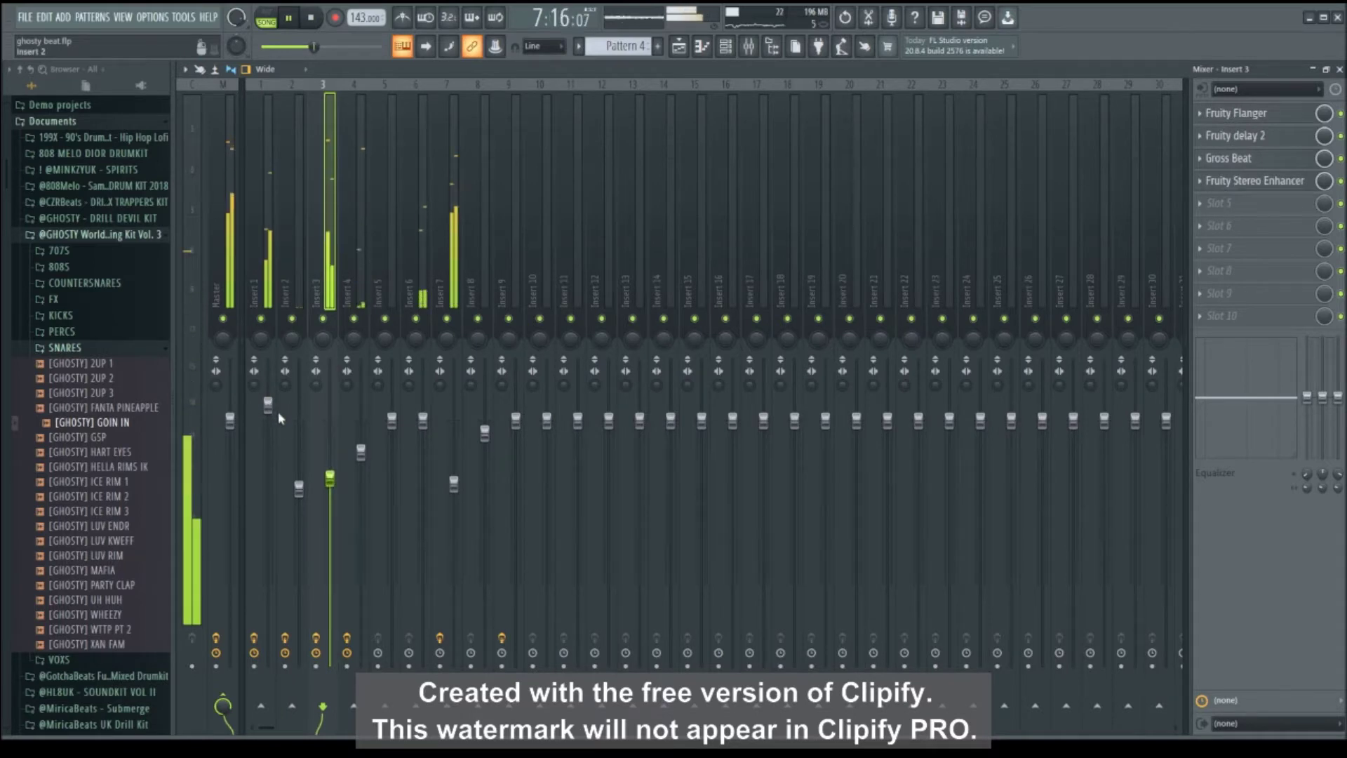
scroll(273, 409, "down", 2)
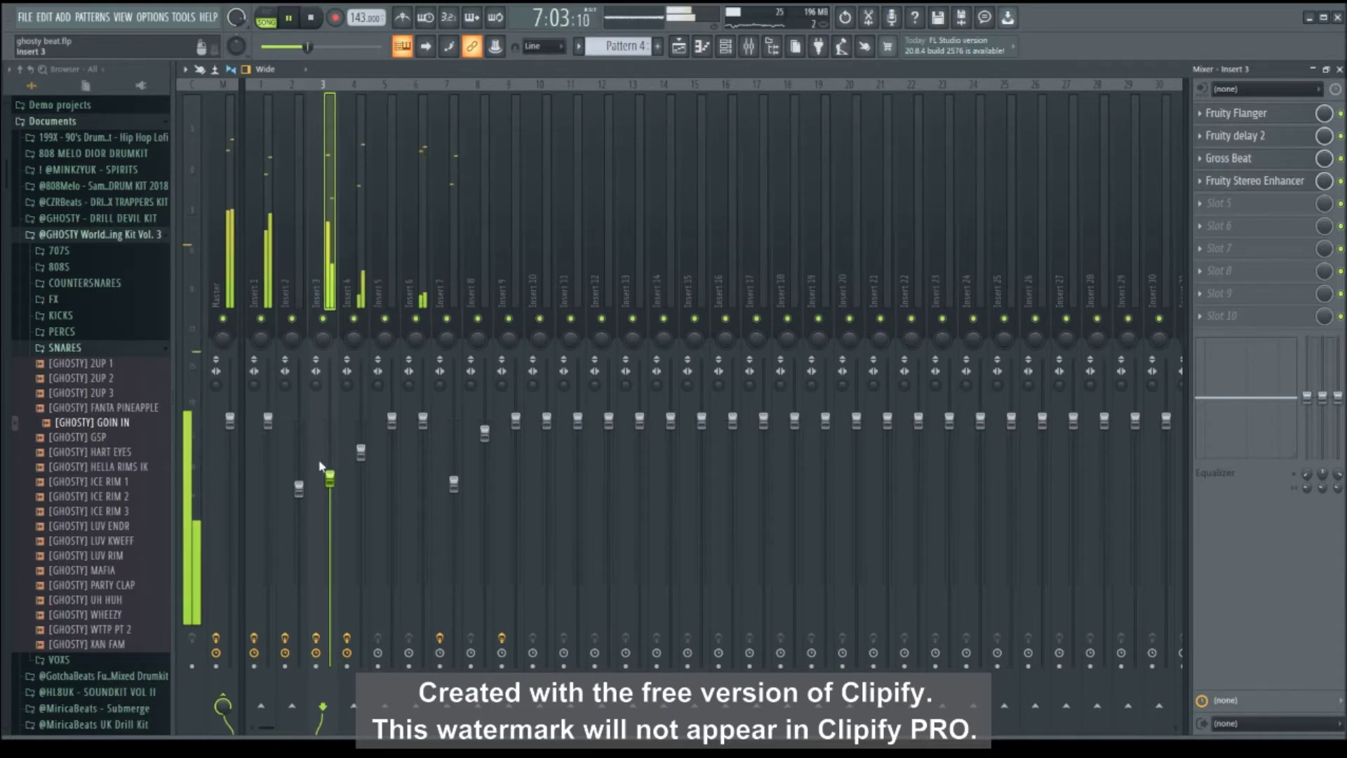
Balance Inserts 3 and 4 by bringing both mixer faders down to the same level.
left_click_drag(361, 456, 361, 463)
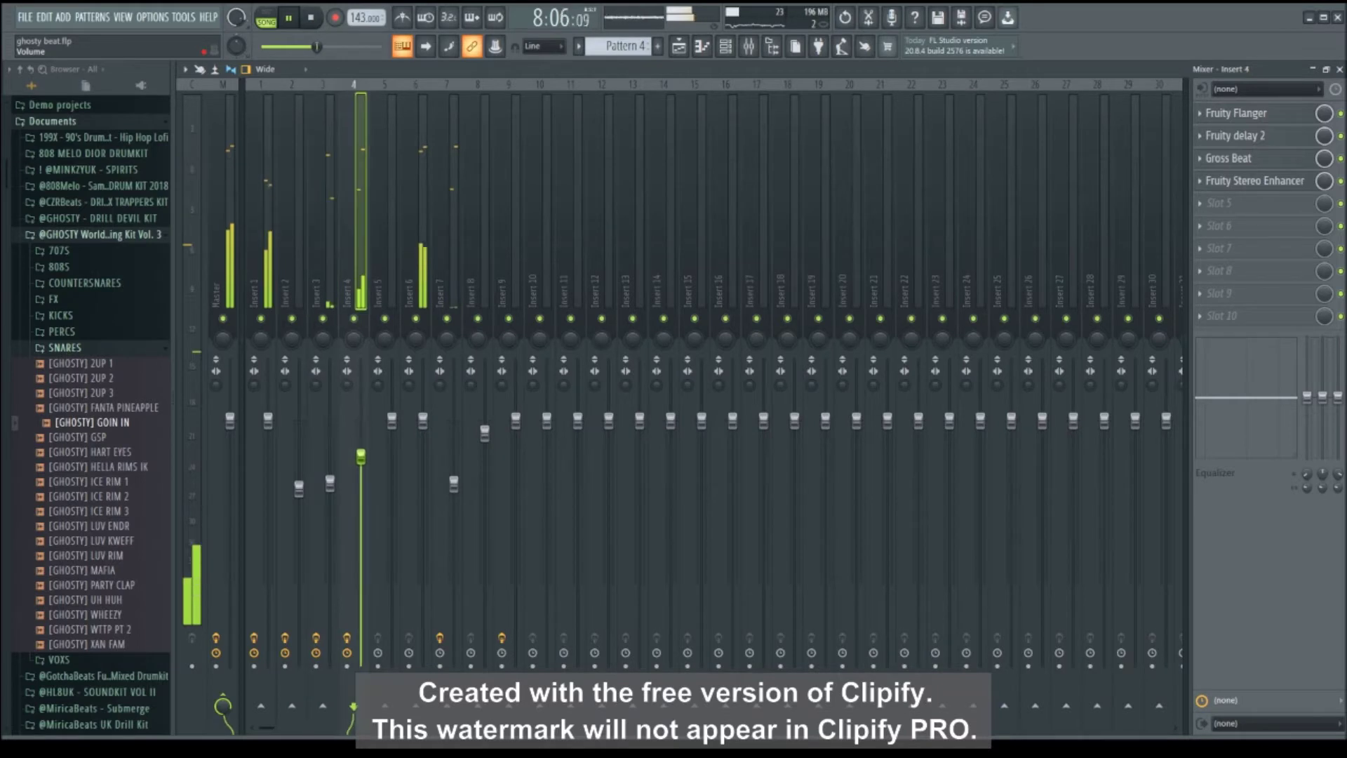
left_click(334, 485)
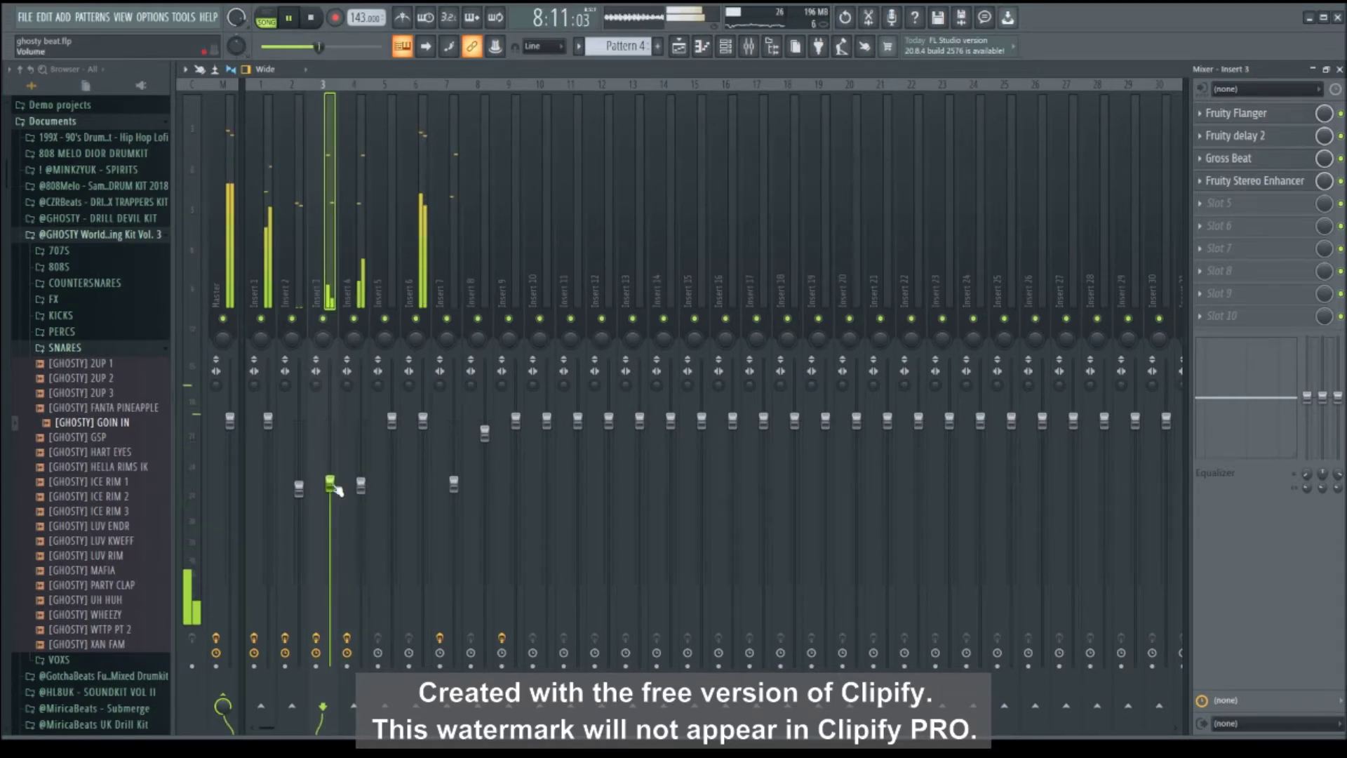
left_click_drag(360, 484, 361, 477)
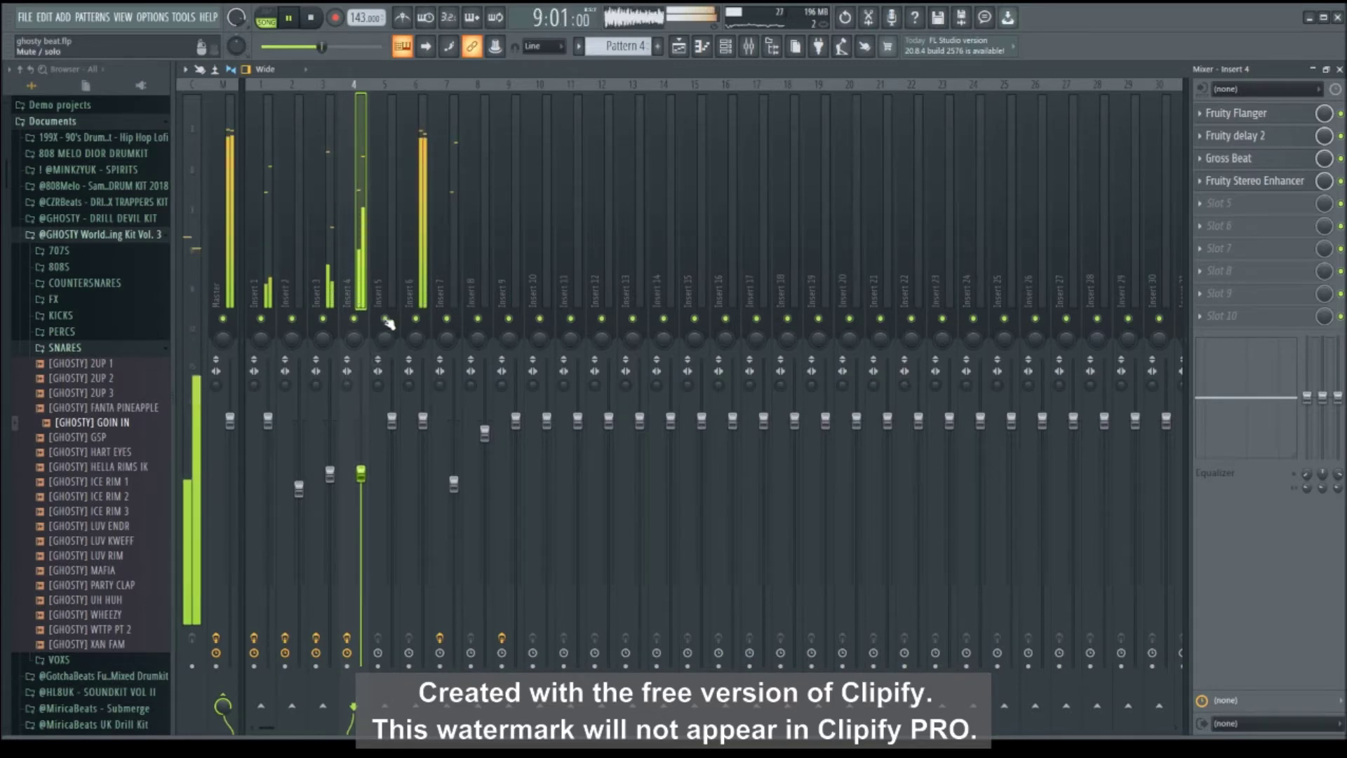
Lower the mixer volume of Insert 2 well below Inserts 3 and 4, checking it against playback from bar 9.
left_click_drag(299, 487, 299, 496)
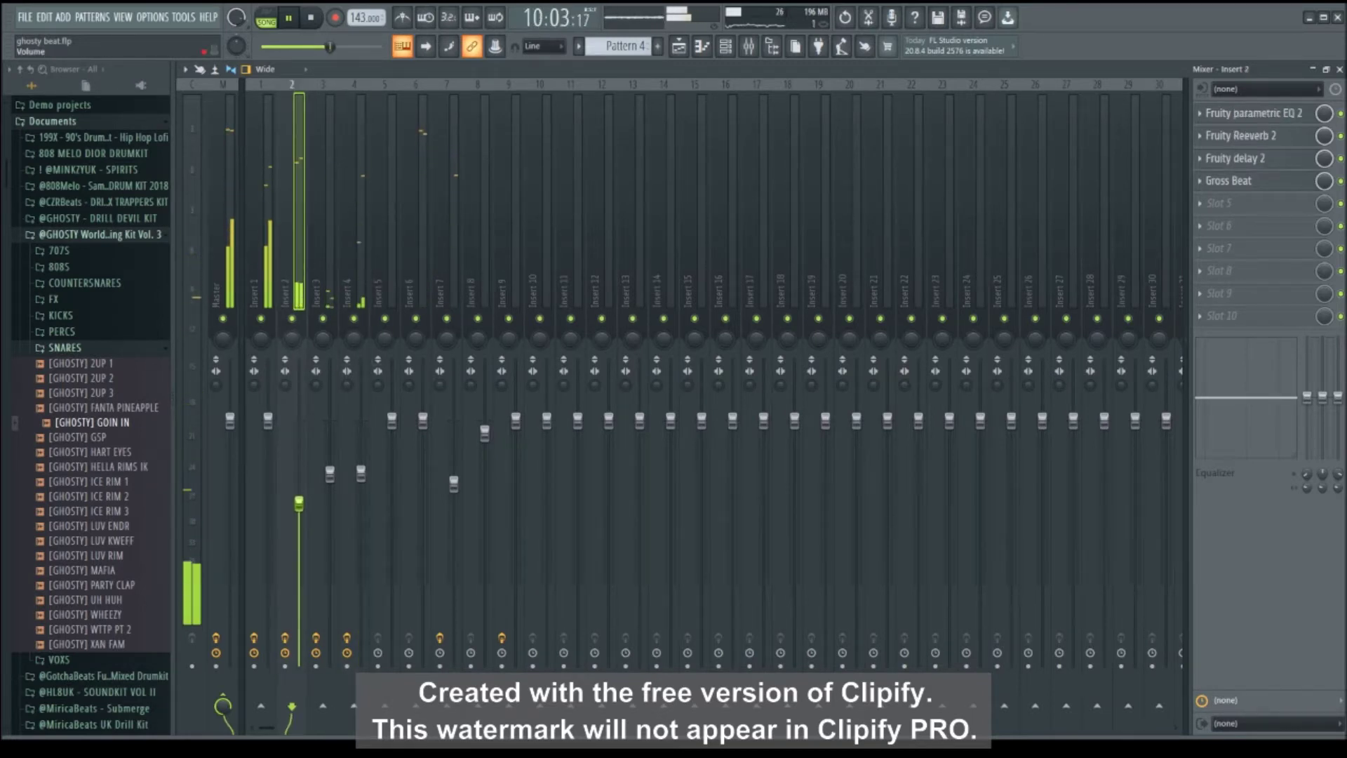
left_click(1339, 69)
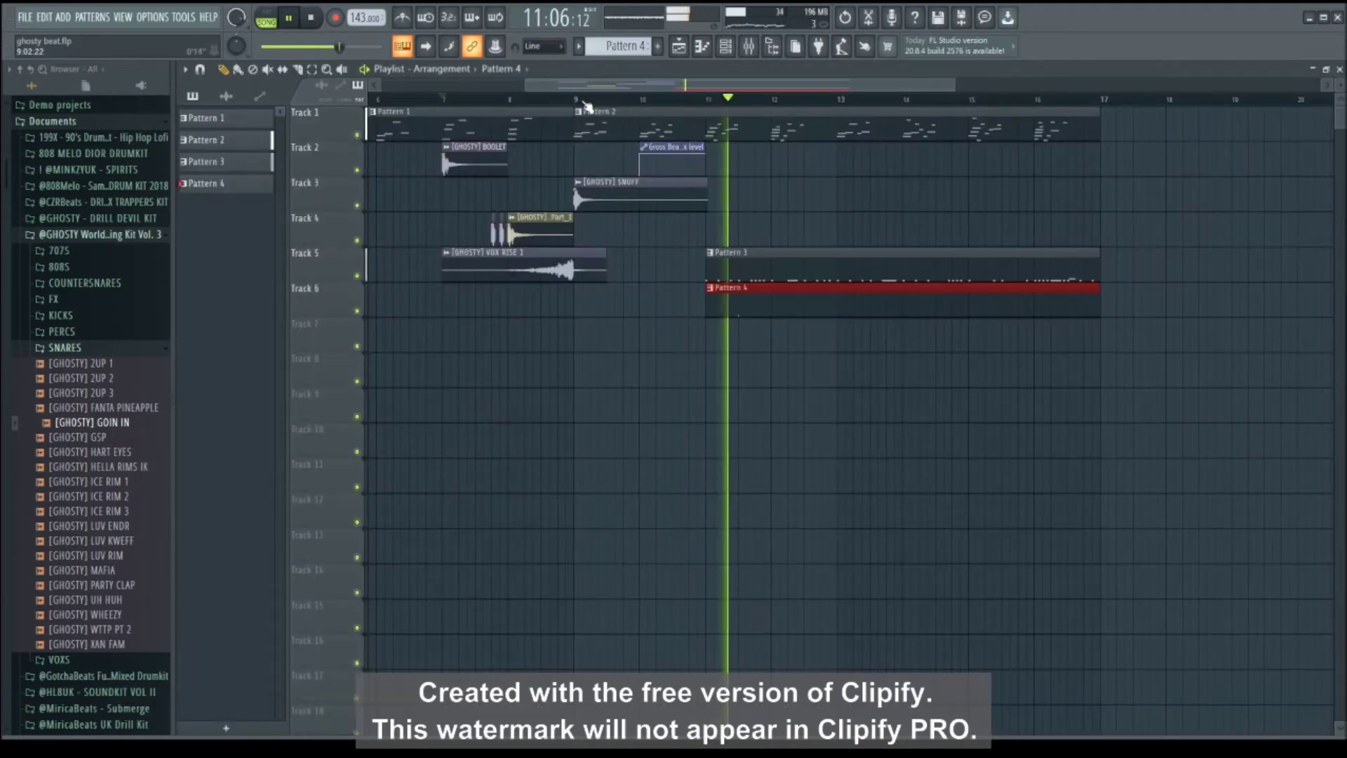
left_click(752, 49)
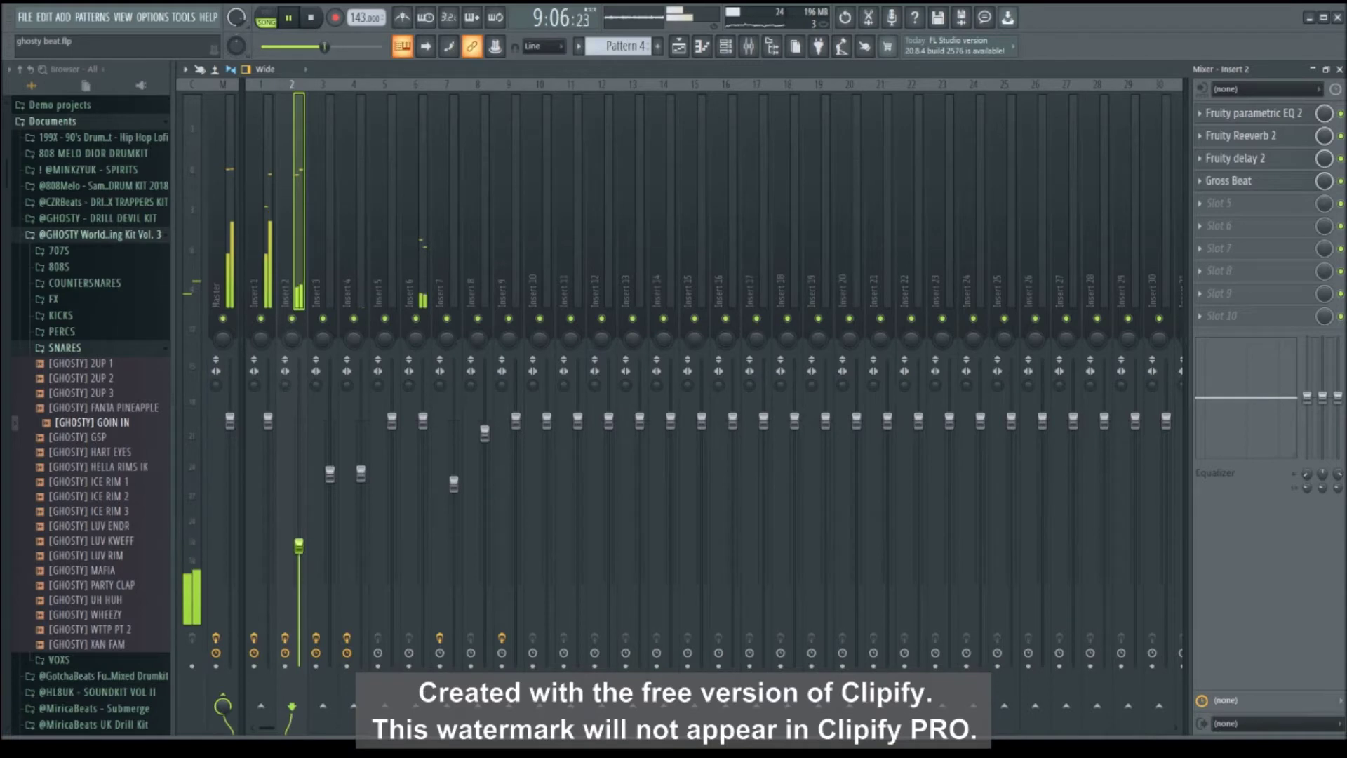
Set the wet level of Fruity Reeverb 2 on Insert 2 to 23% and return to the playlist.
left_click(1254, 137)
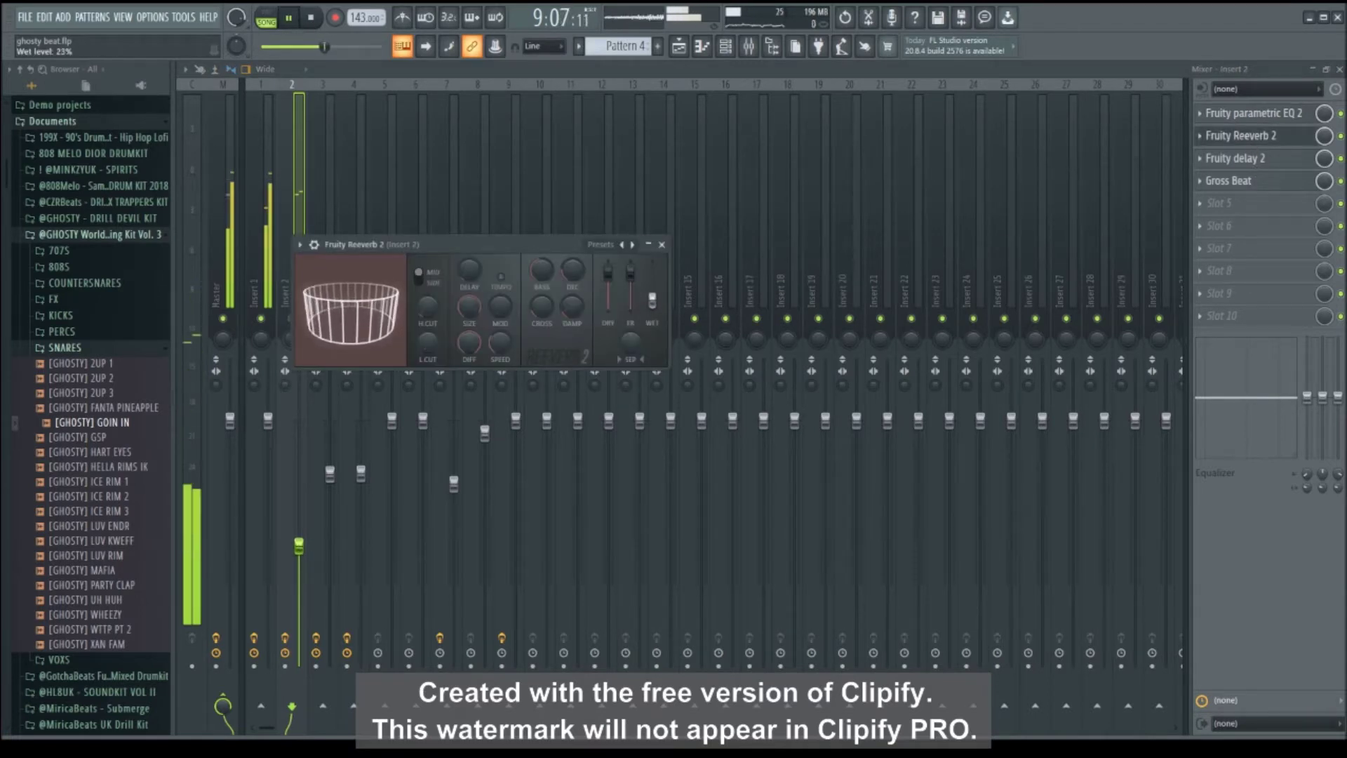
left_click(662, 244)
left_click(421, 246)
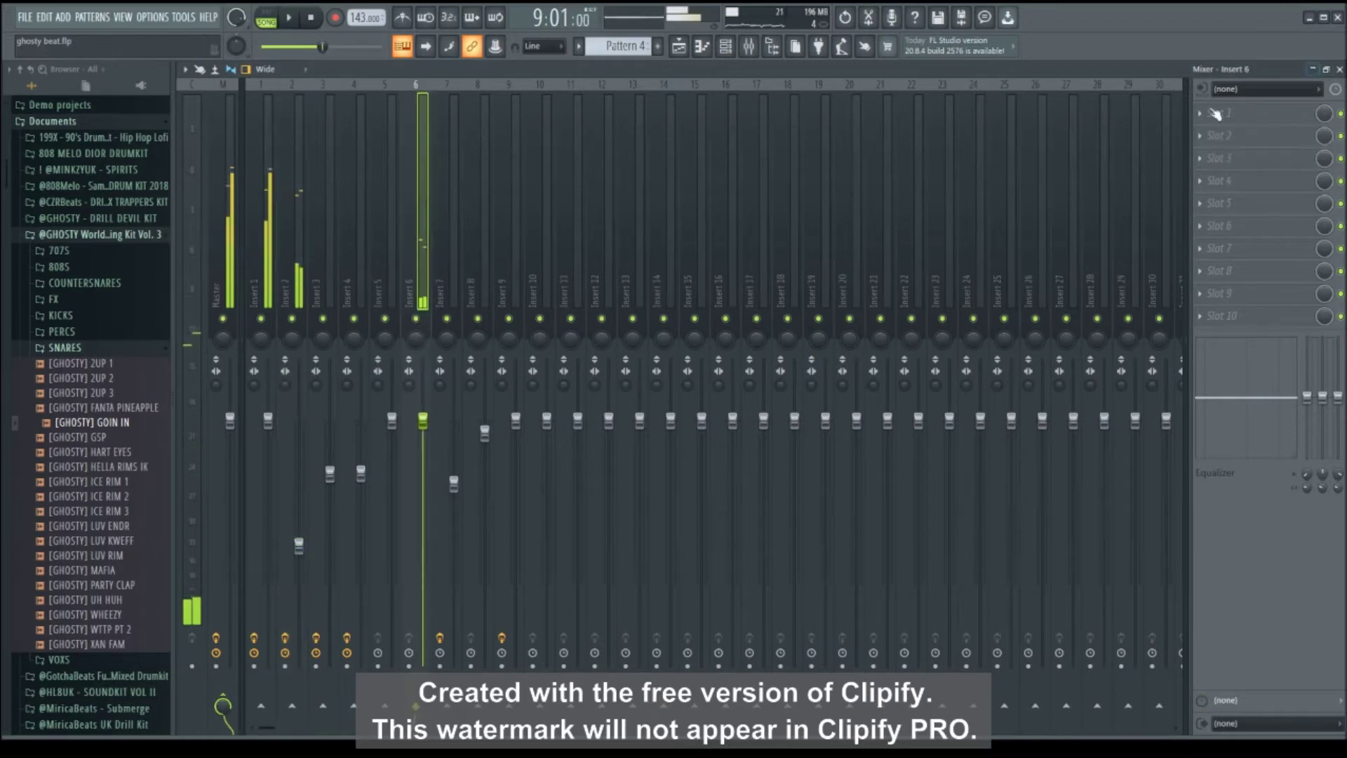
left_click(1340, 70)
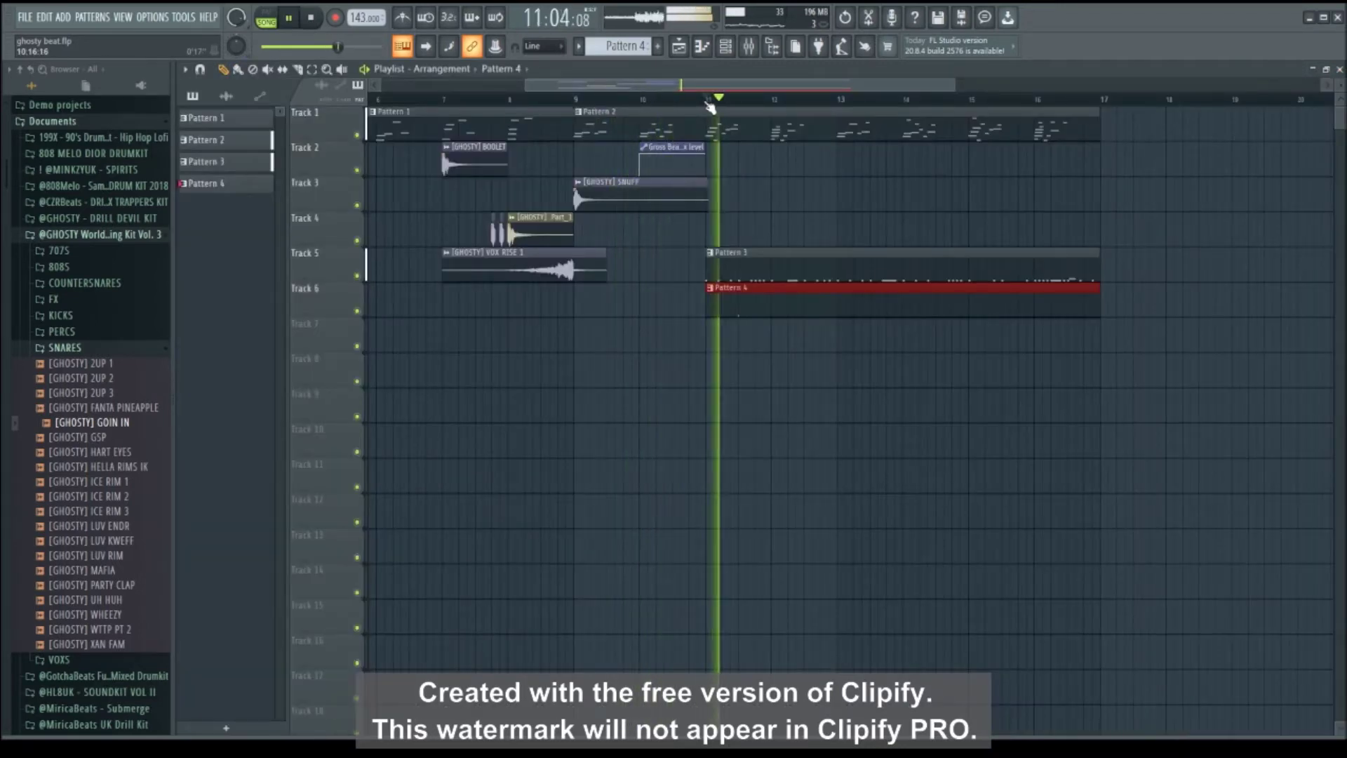
Open the Track 6 snare pattern in the piano roll and raise the bar 1 hit to maximum velocity.
scroll(706, 103, "up", 4)
double_click(768, 313)
key("space")
key("space")
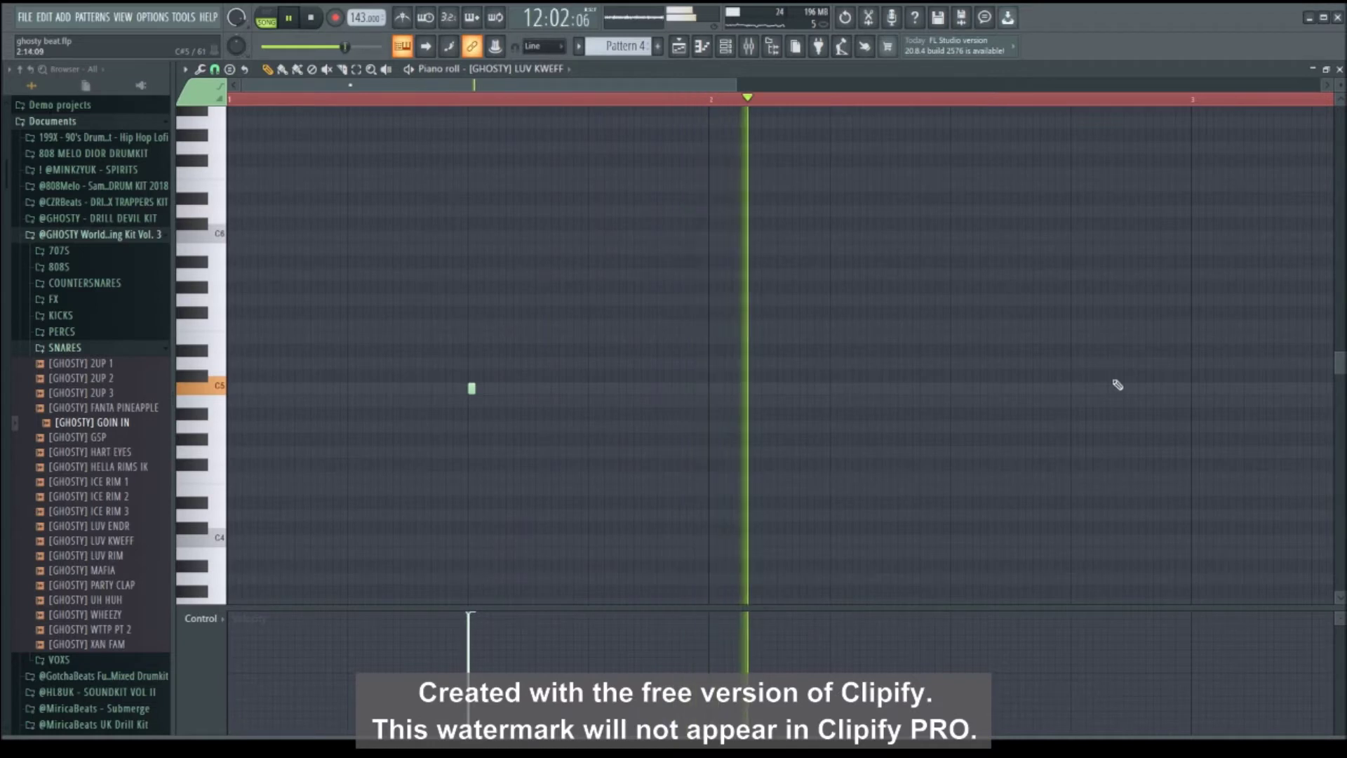
Add a full-velocity C5 snare hit at 2:15:06, just after step 15 of bar 2, and play the pattern back.
left_click(1142, 388)
key("space")
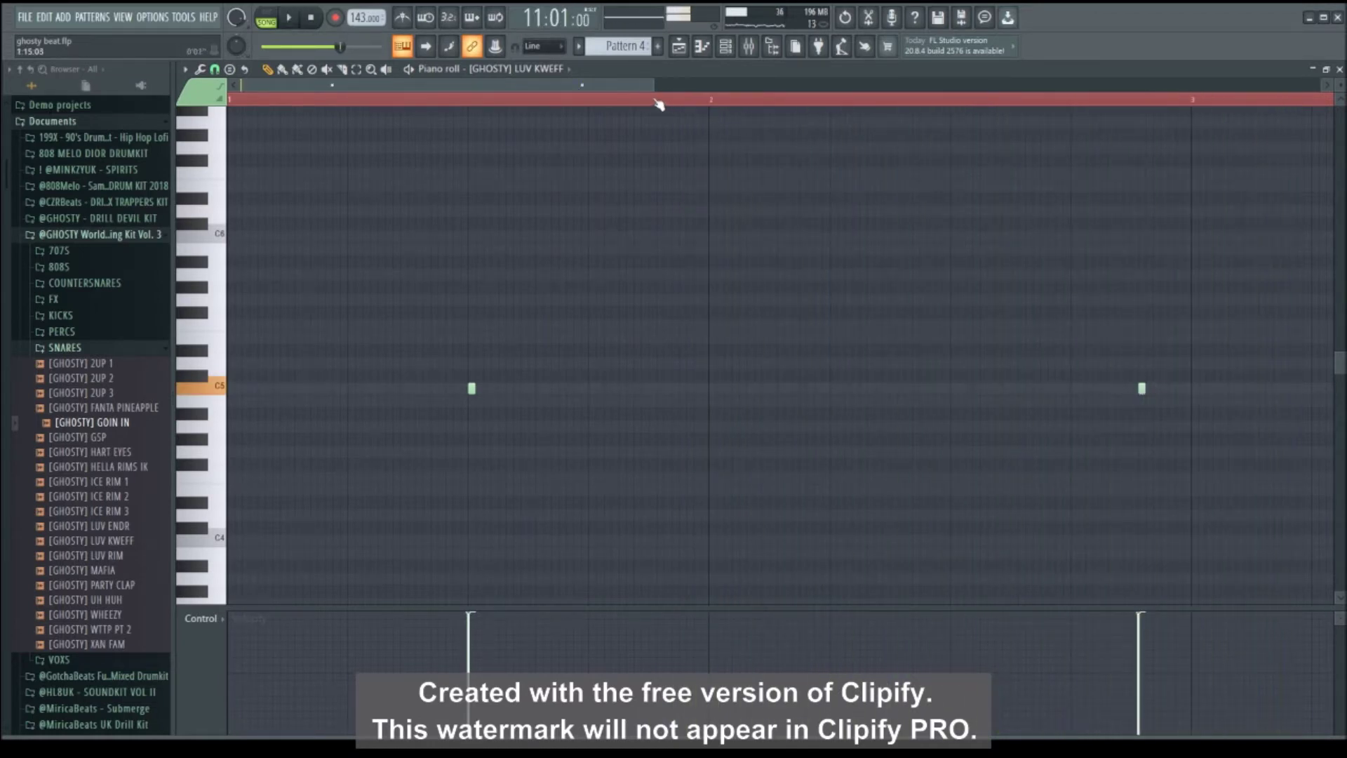
scroll(661, 105, "down", 2)
key("space")
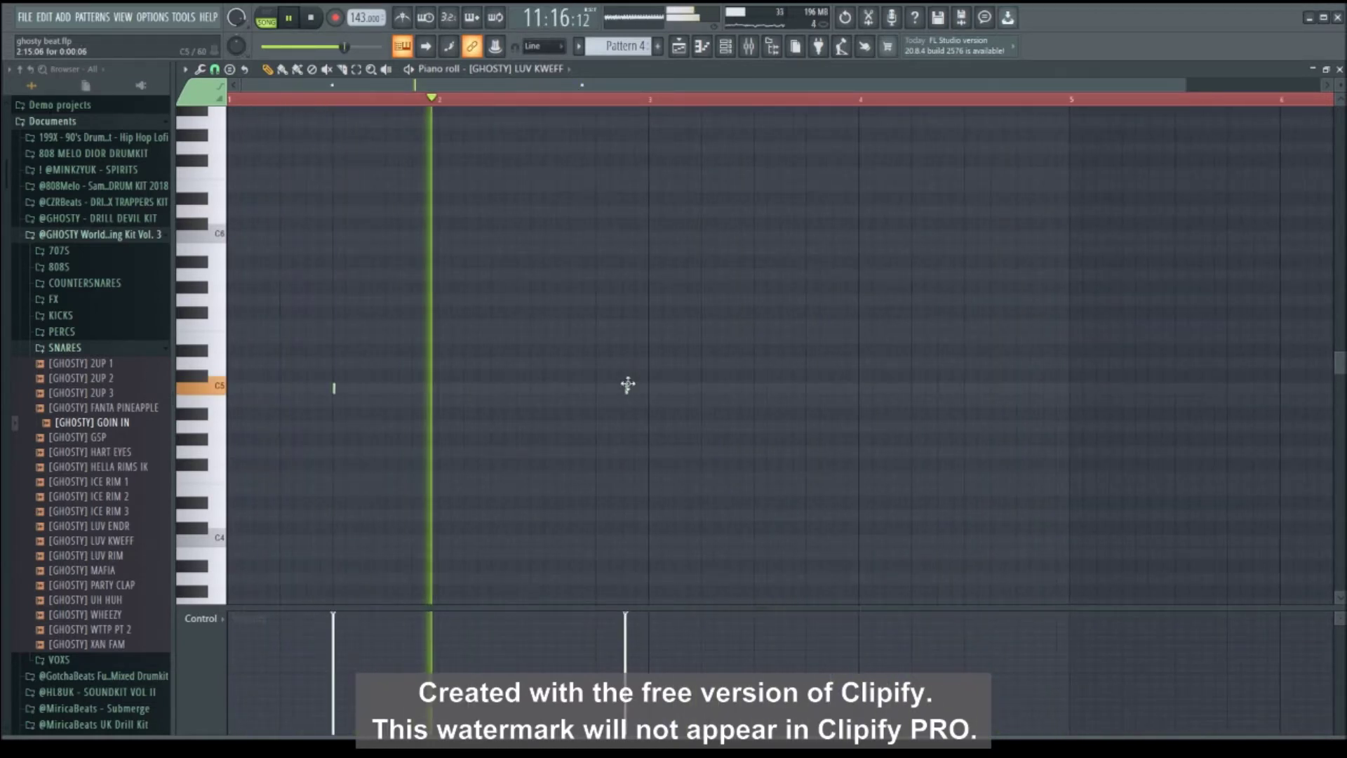
Add full-velocity C5 snare hits at step 9 of bars 3 and 5 and at step 13 of bar 4, checking playback.
left_click(755, 388)
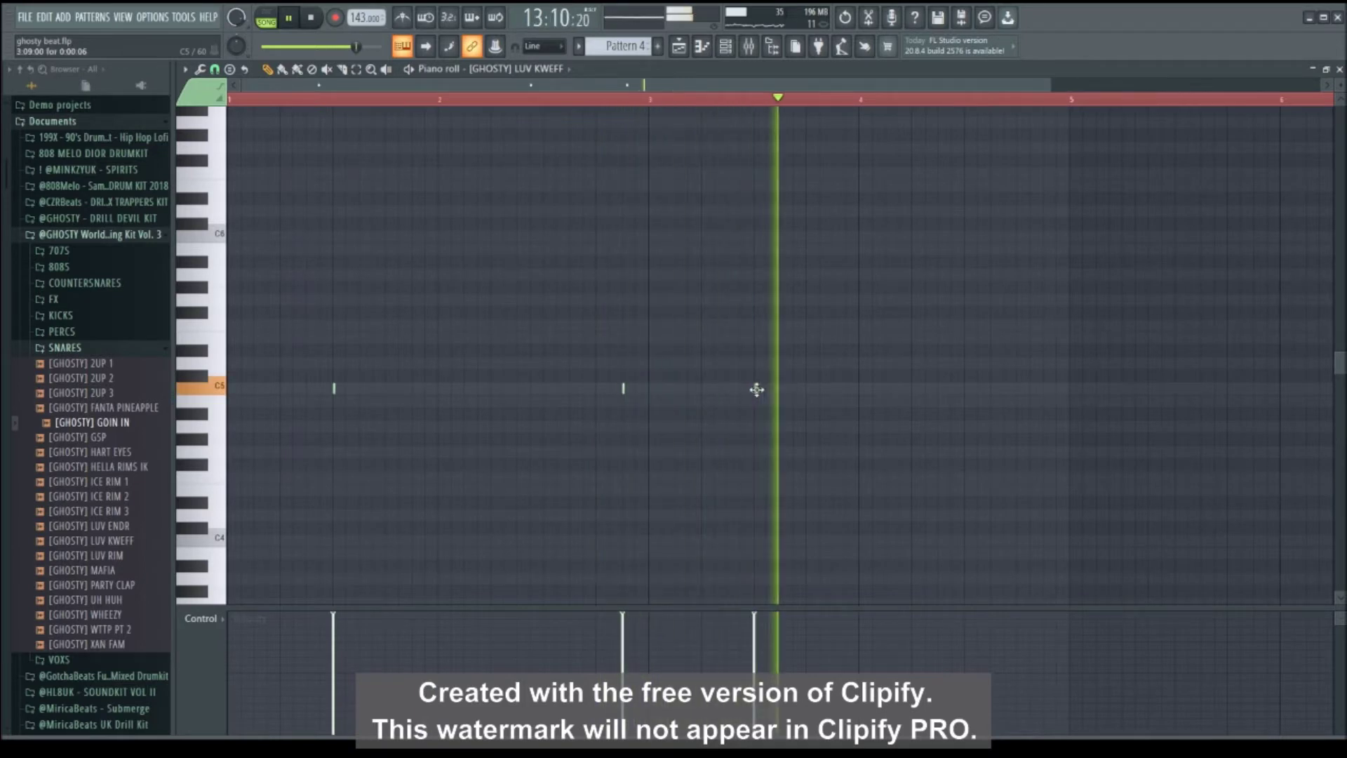
left_click(1018, 388)
key("space")
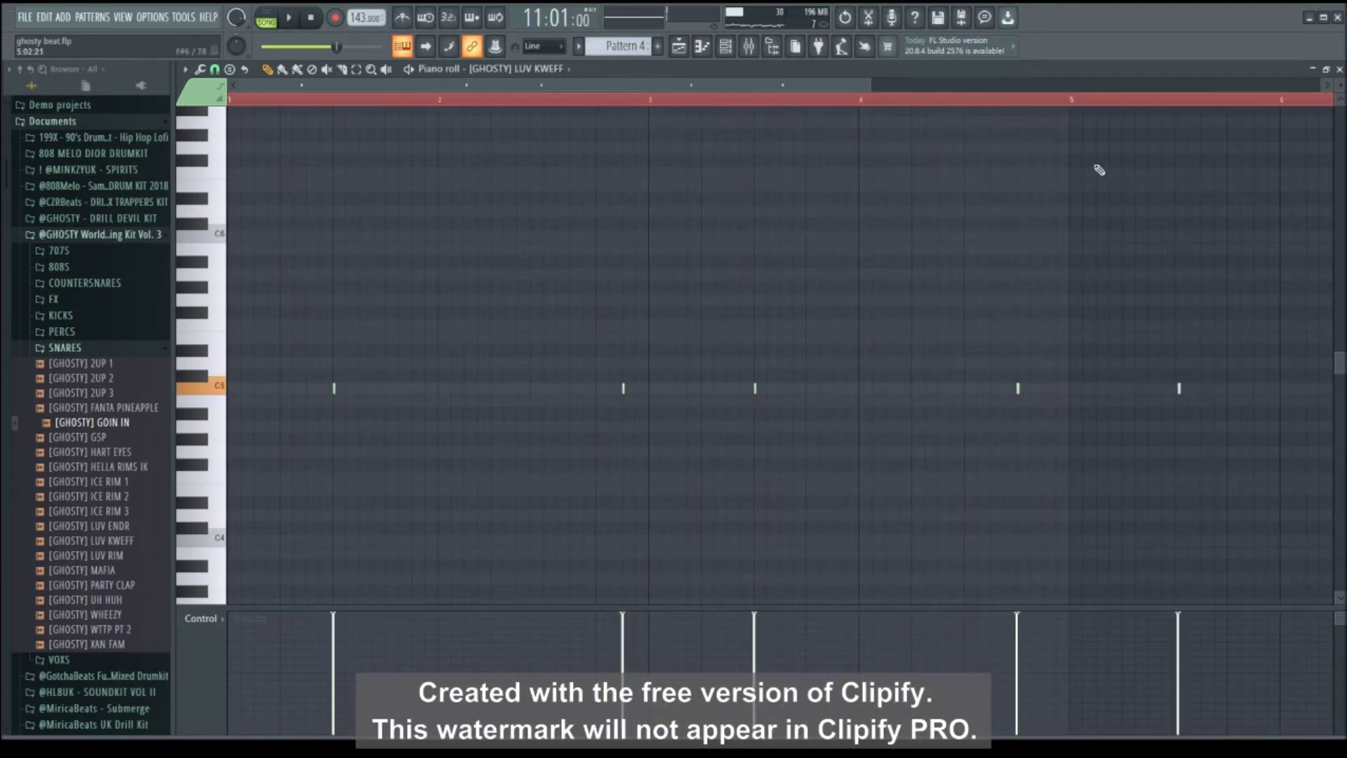
key("space")
Nudge the first bar 5 snare hit slightly earlier and add another full-velocity C5 hit at step 15 of bar 5.
left_click_drag(809, 85, 866, 85)
key("space")
left_click_drag(1080, 389, 1078, 389)
key("space")
left_click(1155, 388)
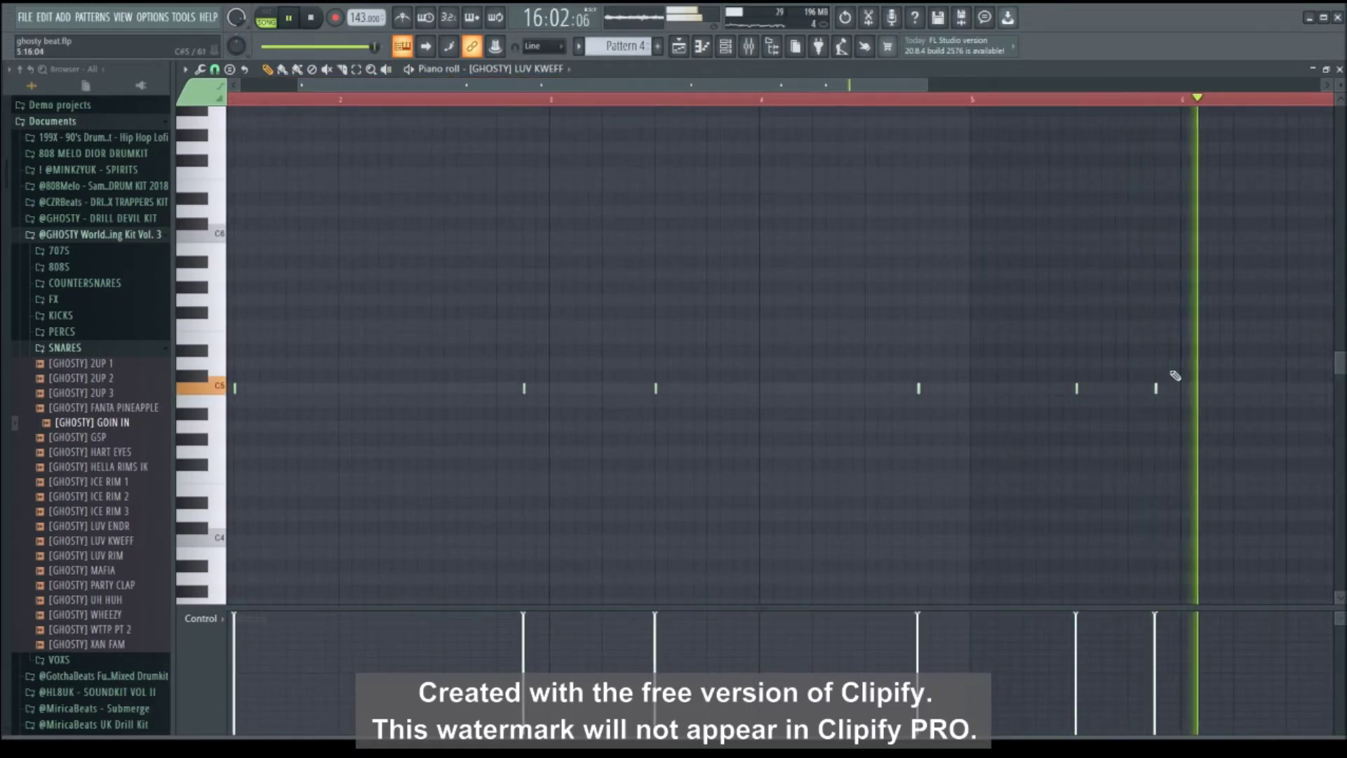
Add a C5 snare hit at step 13 of bar 6, delete the stray hit just before it, and return to the playlist.
left_click(1135, 388)
left_click(1147, 388)
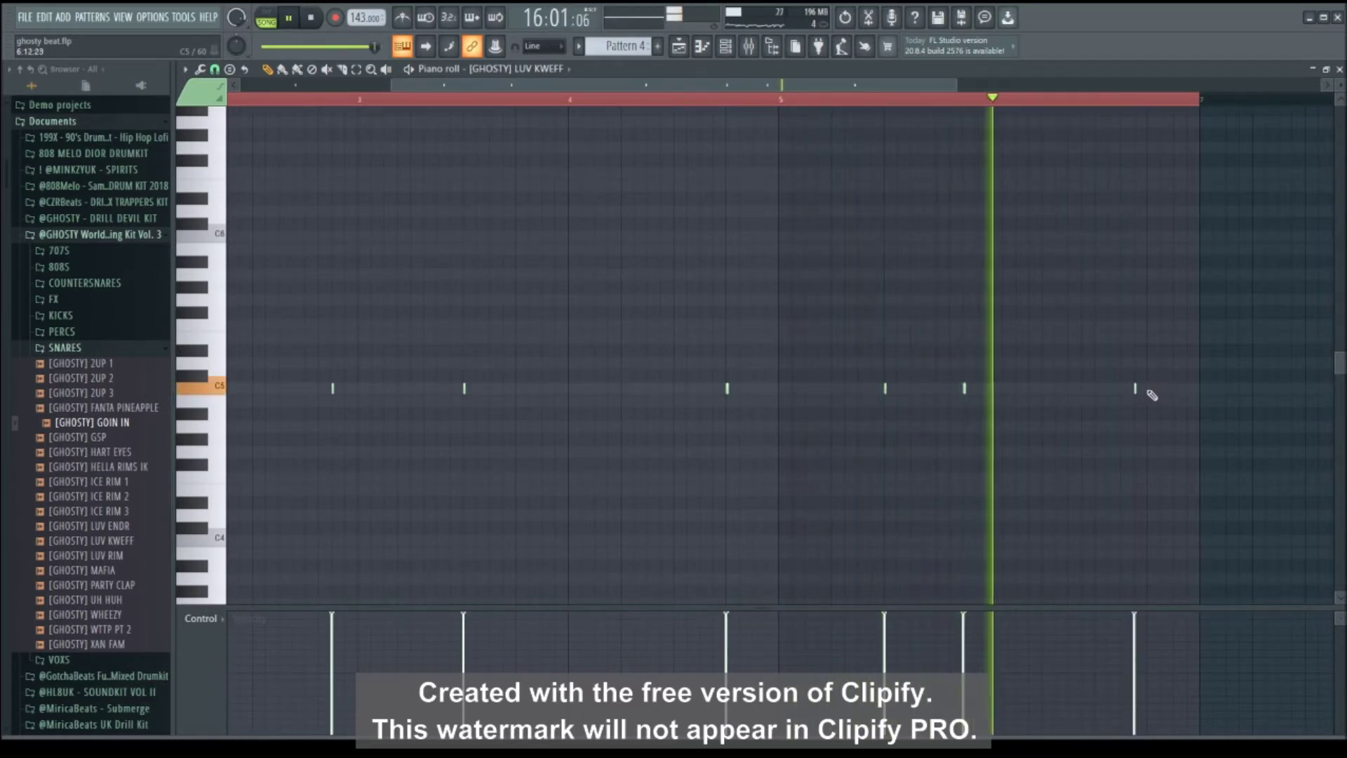
right_click(1135, 390)
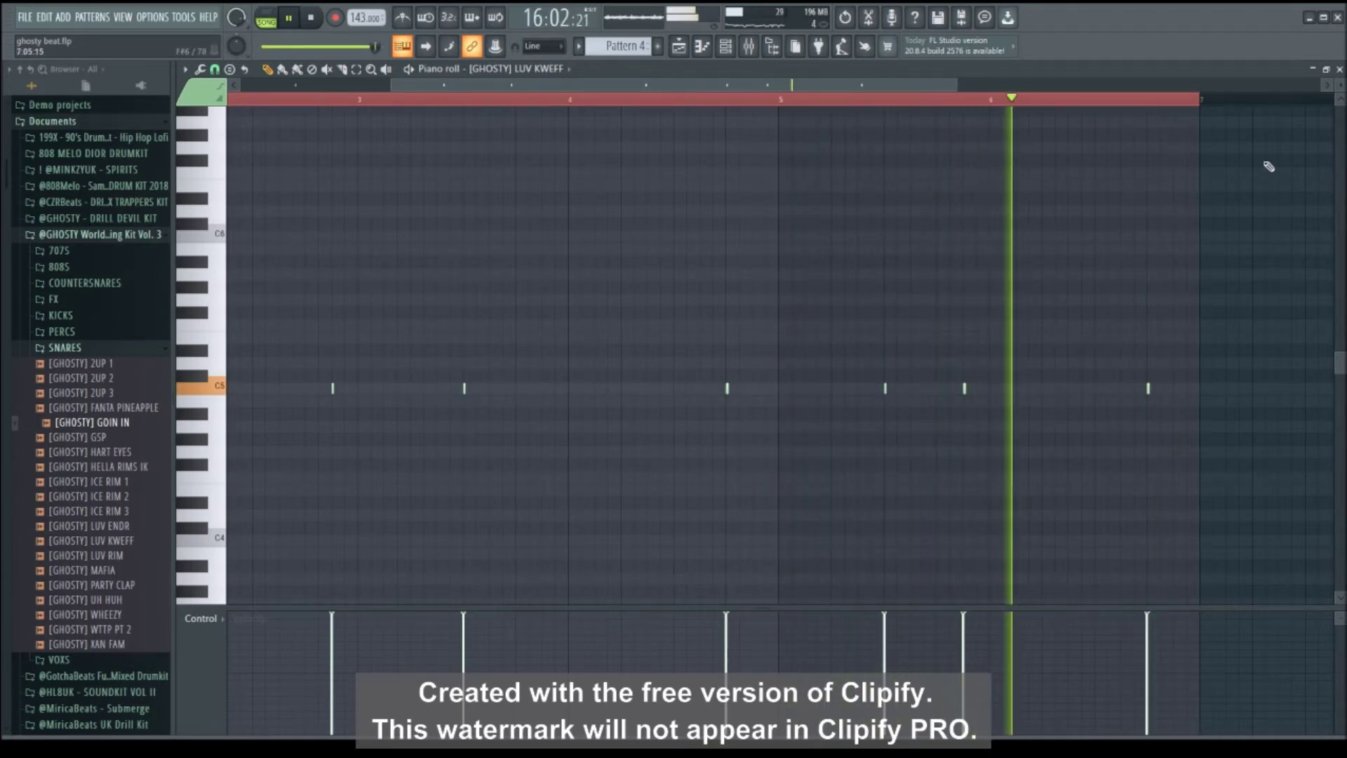
left_click(1338, 71)
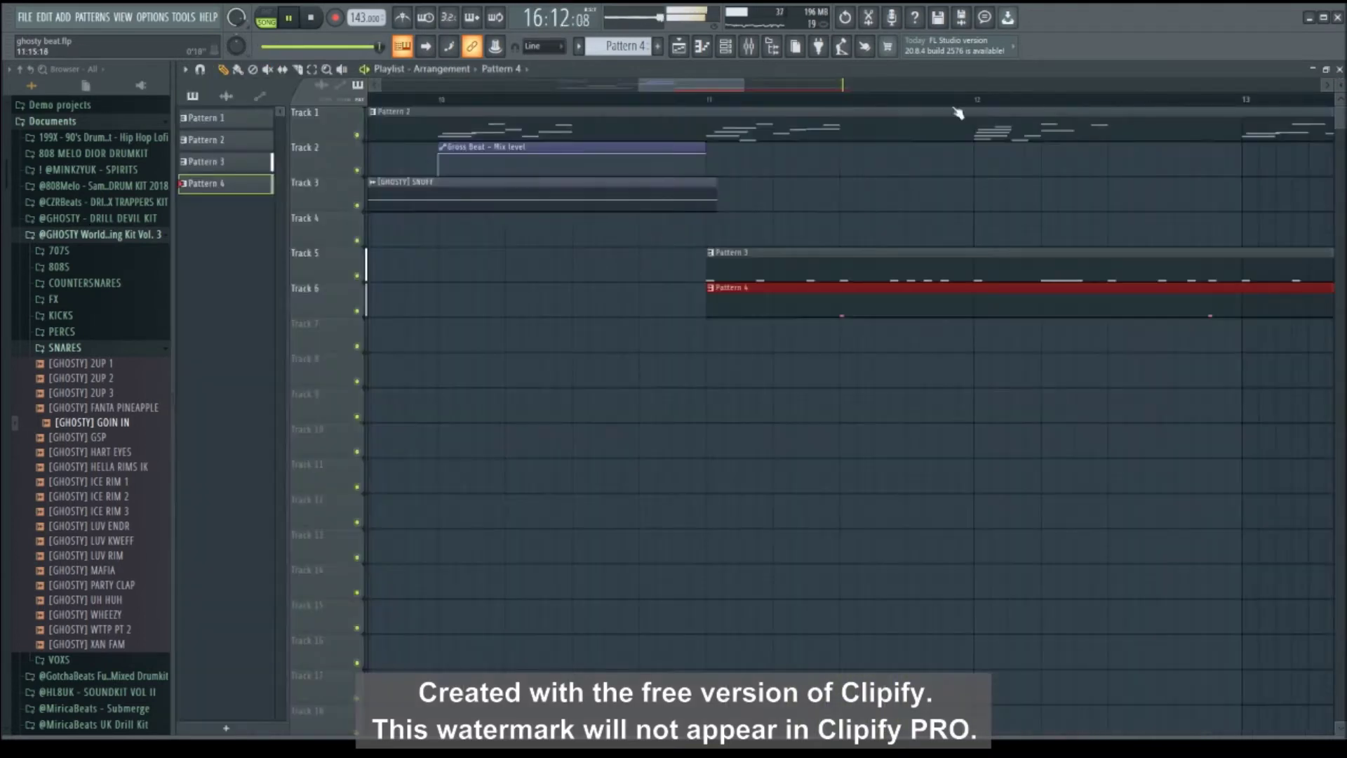
Lower the mixer volume of Insert 9 to just below the level of Inserts 3 and 4 during playback.
left_click(748, 46)
left_click_drag(485, 433, 516, 431)
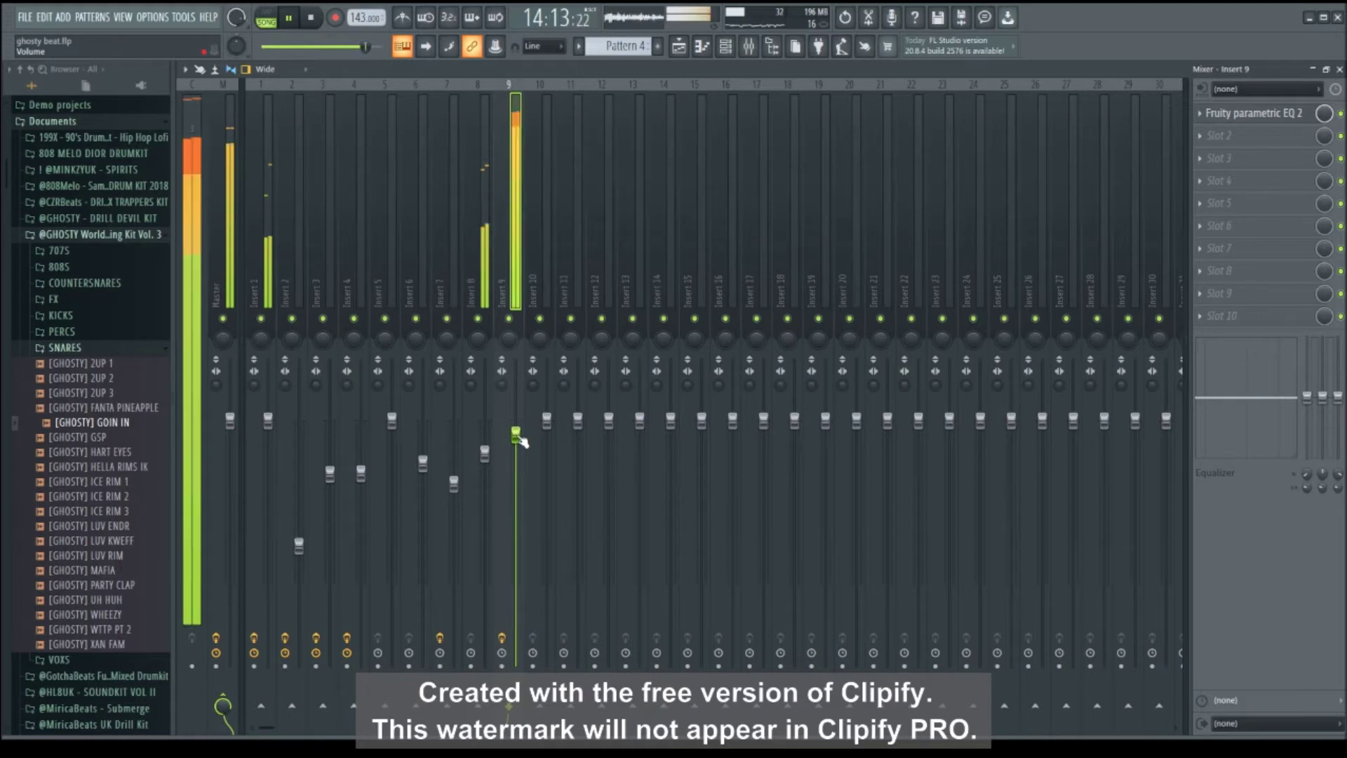
left_click_drag(516, 440, 515, 456)
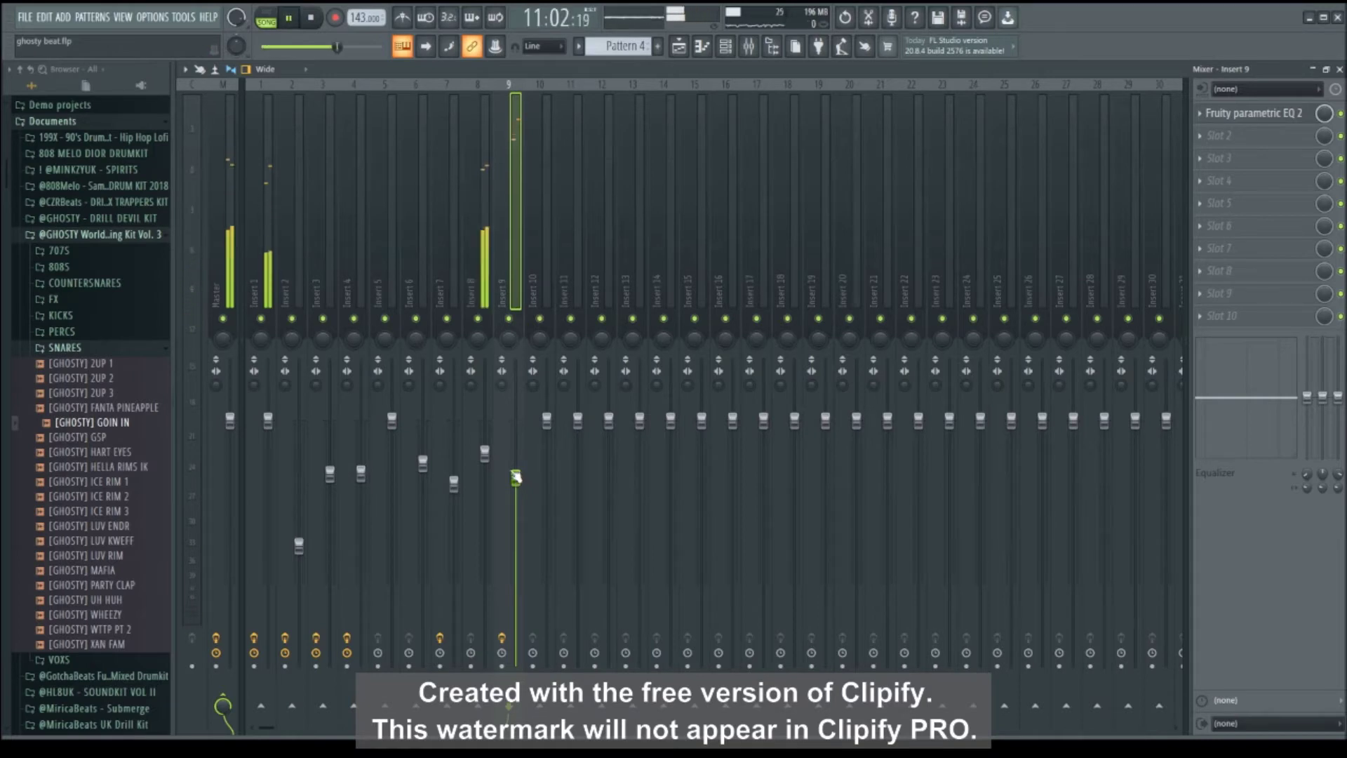
Fine-tune the mixer against playback, lowering Insert 9 to about Insert 7's level and Insert 8 to about Insert 6's level.
left_click(485, 454)
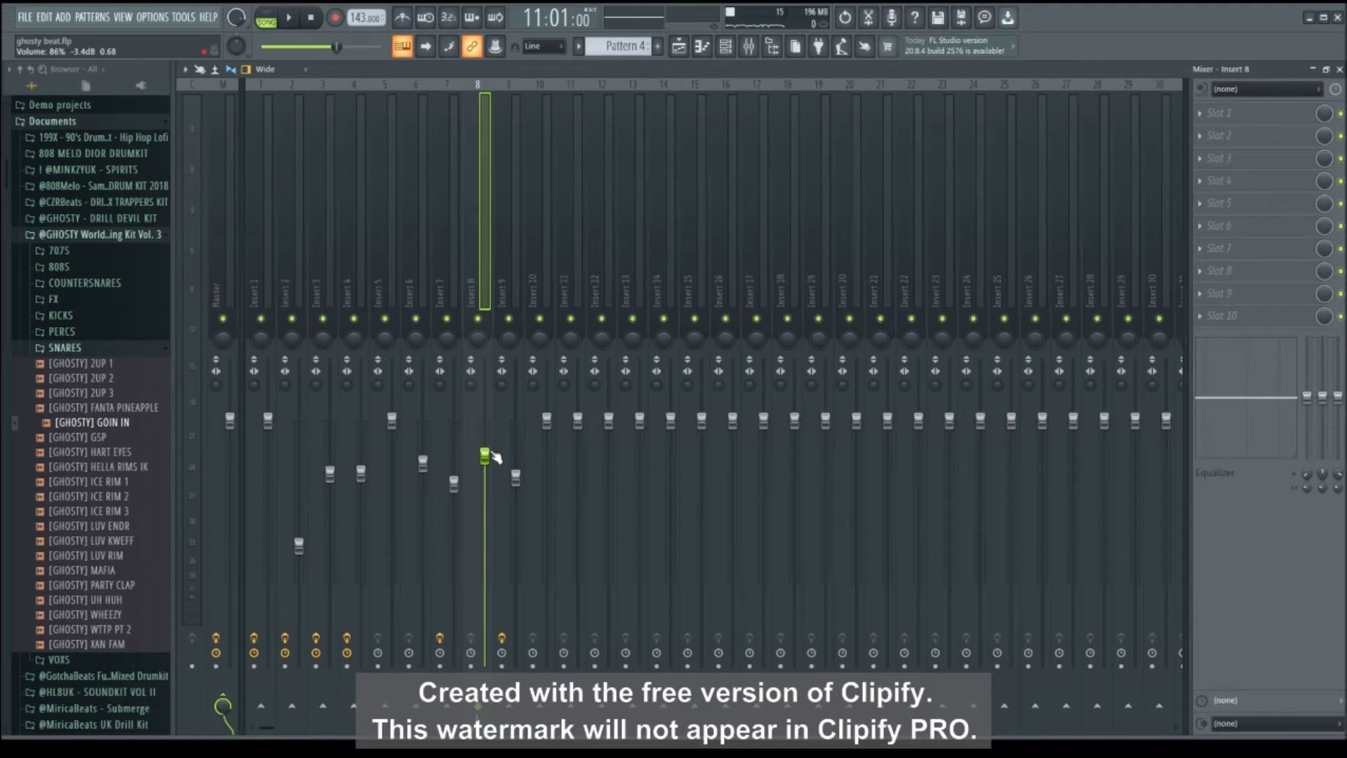
key("space")
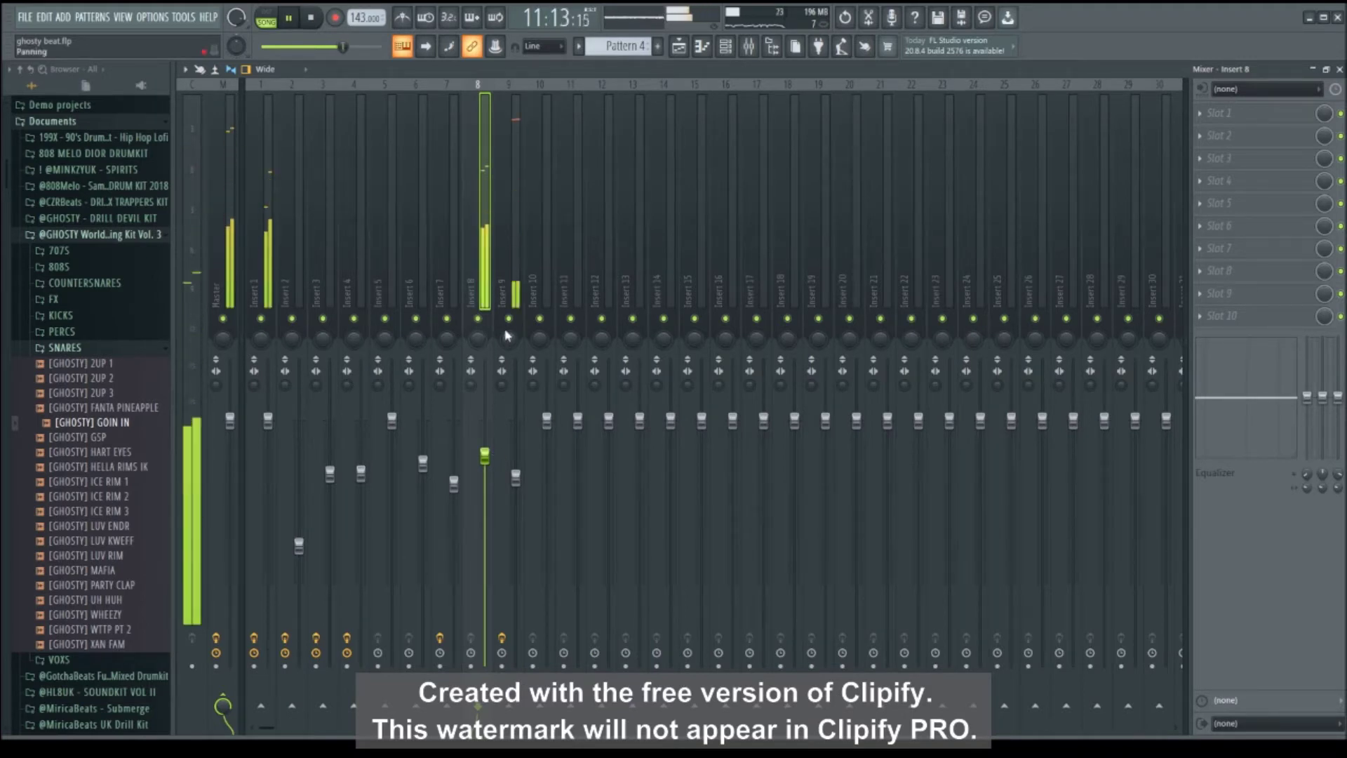
left_click_drag(517, 484, 517, 488)
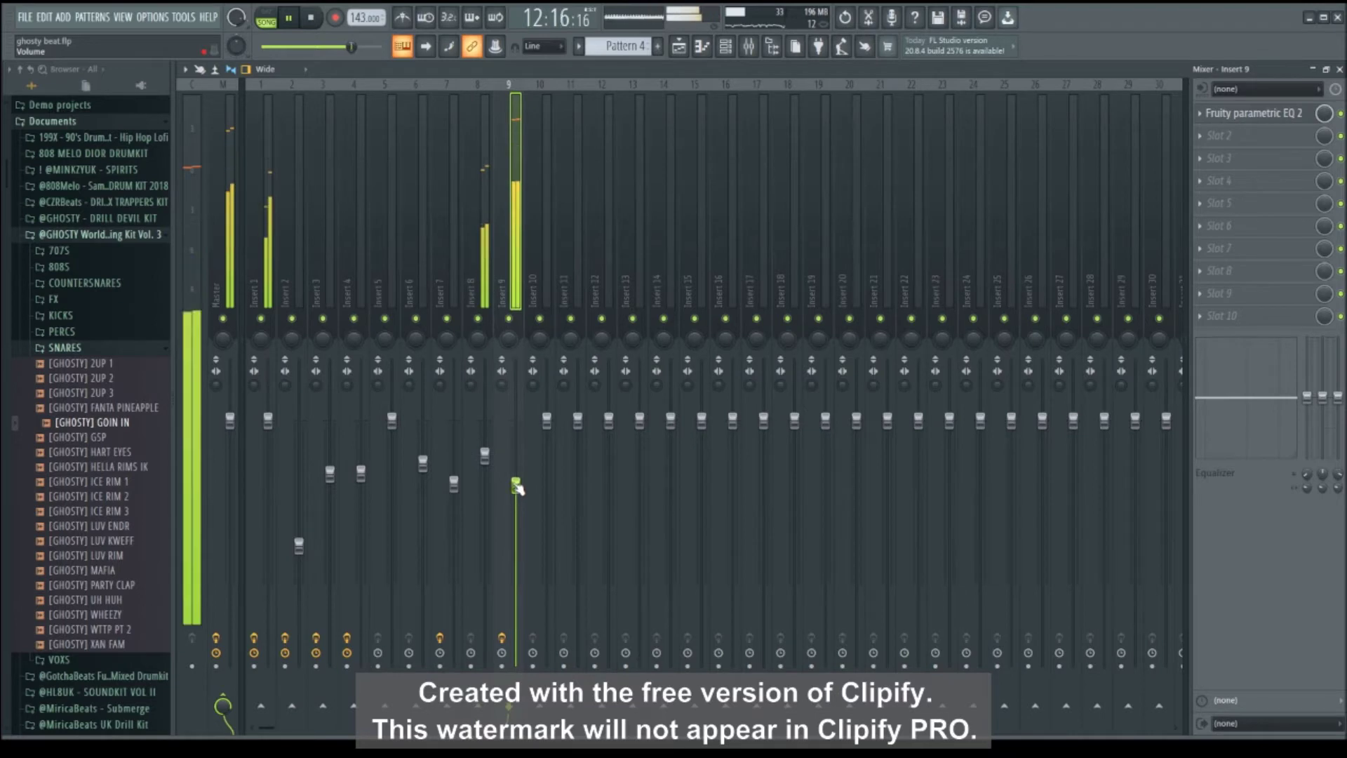
left_click_drag(484, 454, 484, 458)
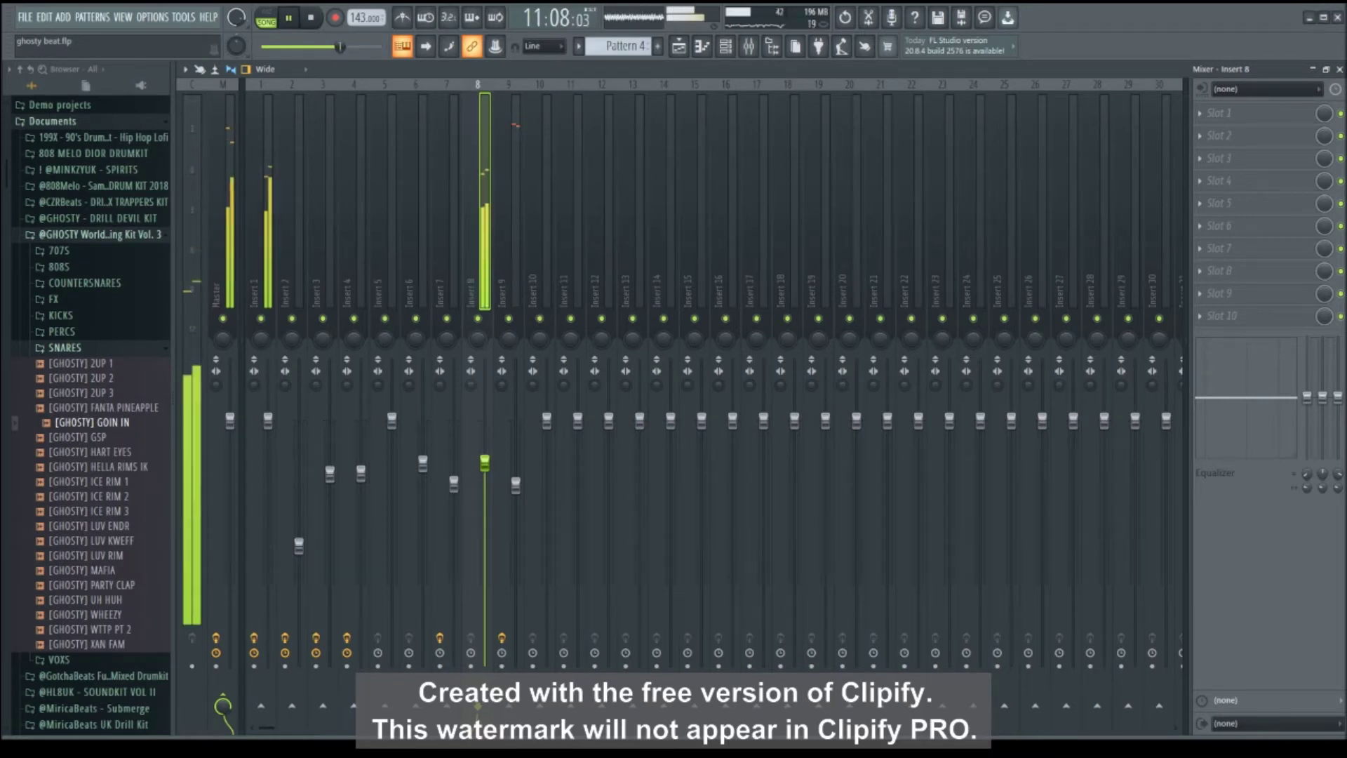
key("space")
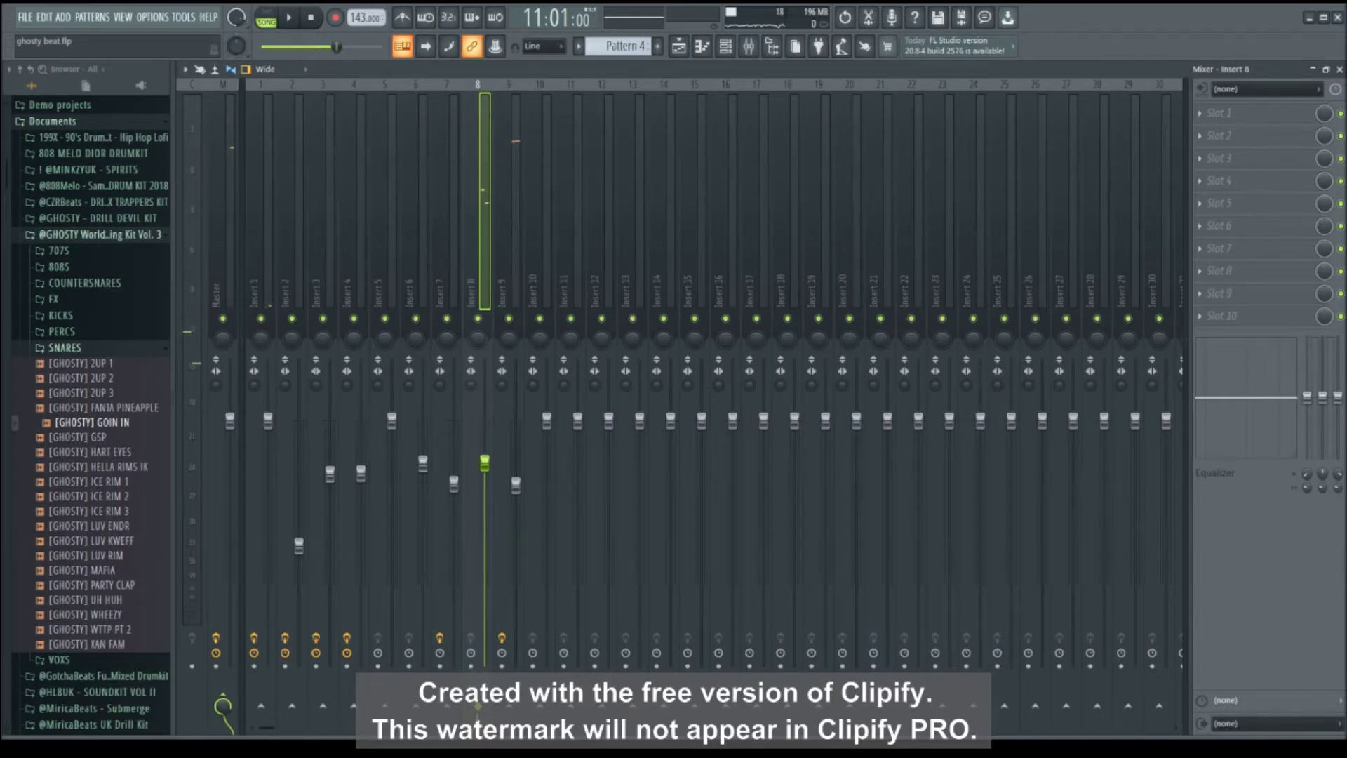
Play the arrangement from bar 11 in the playlist and reopen the Track 6 snare pattern in the piano roll.
key("F5")
key("space")
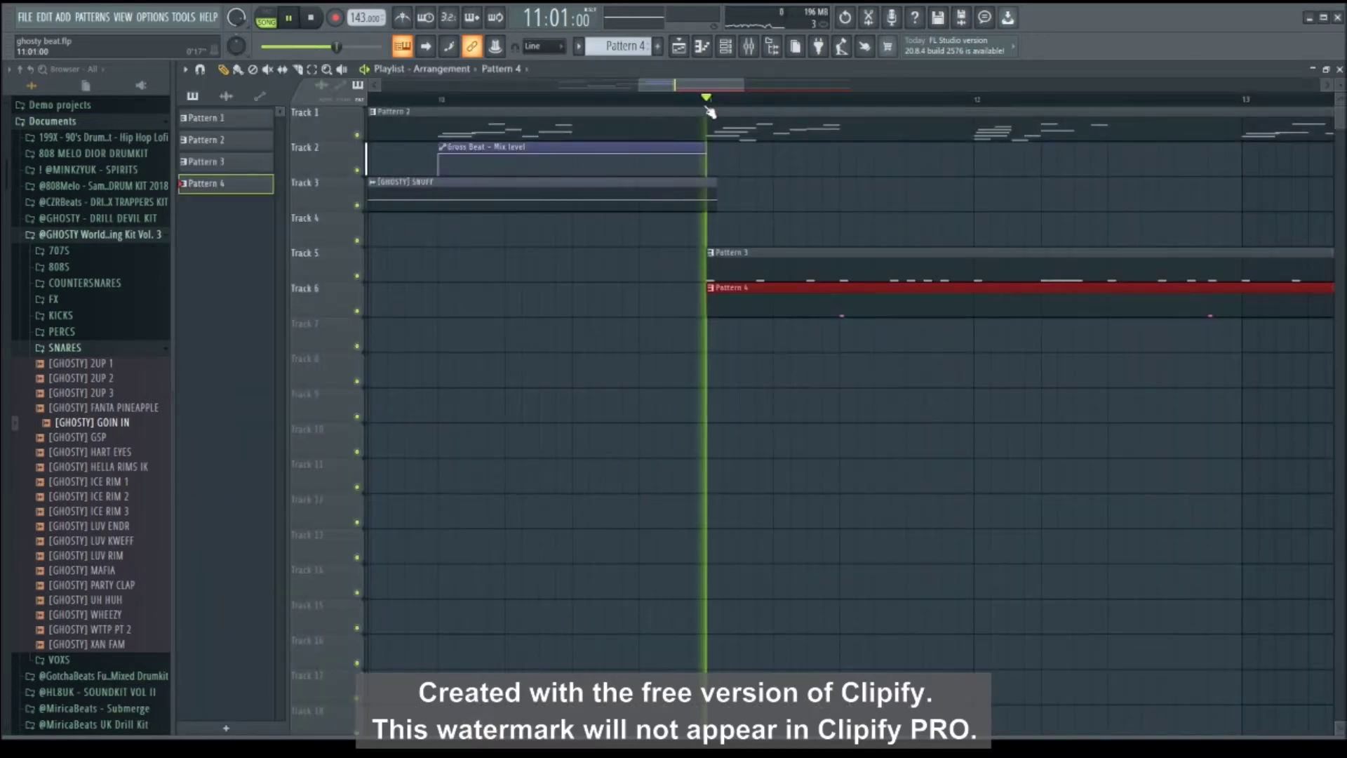
left_click_drag(475, 110, 458, 110)
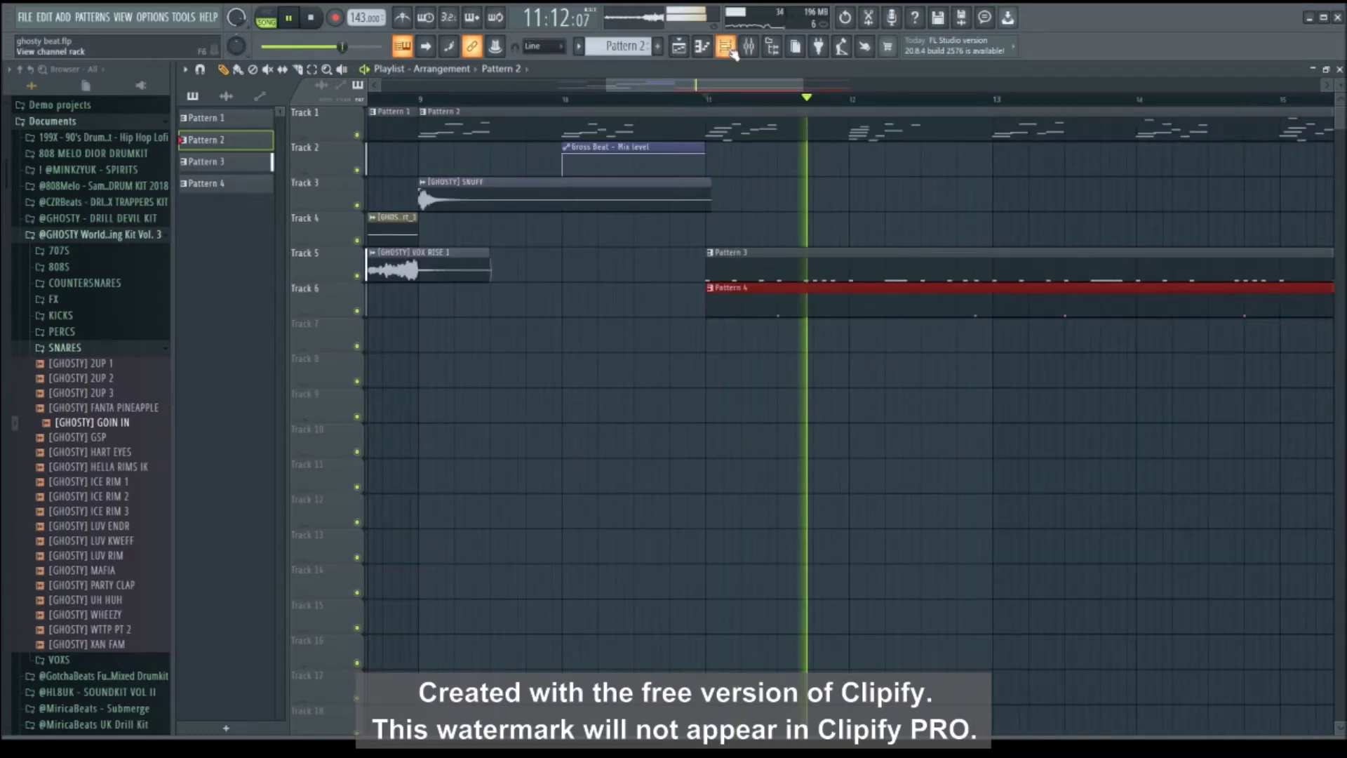
left_click(831, 299)
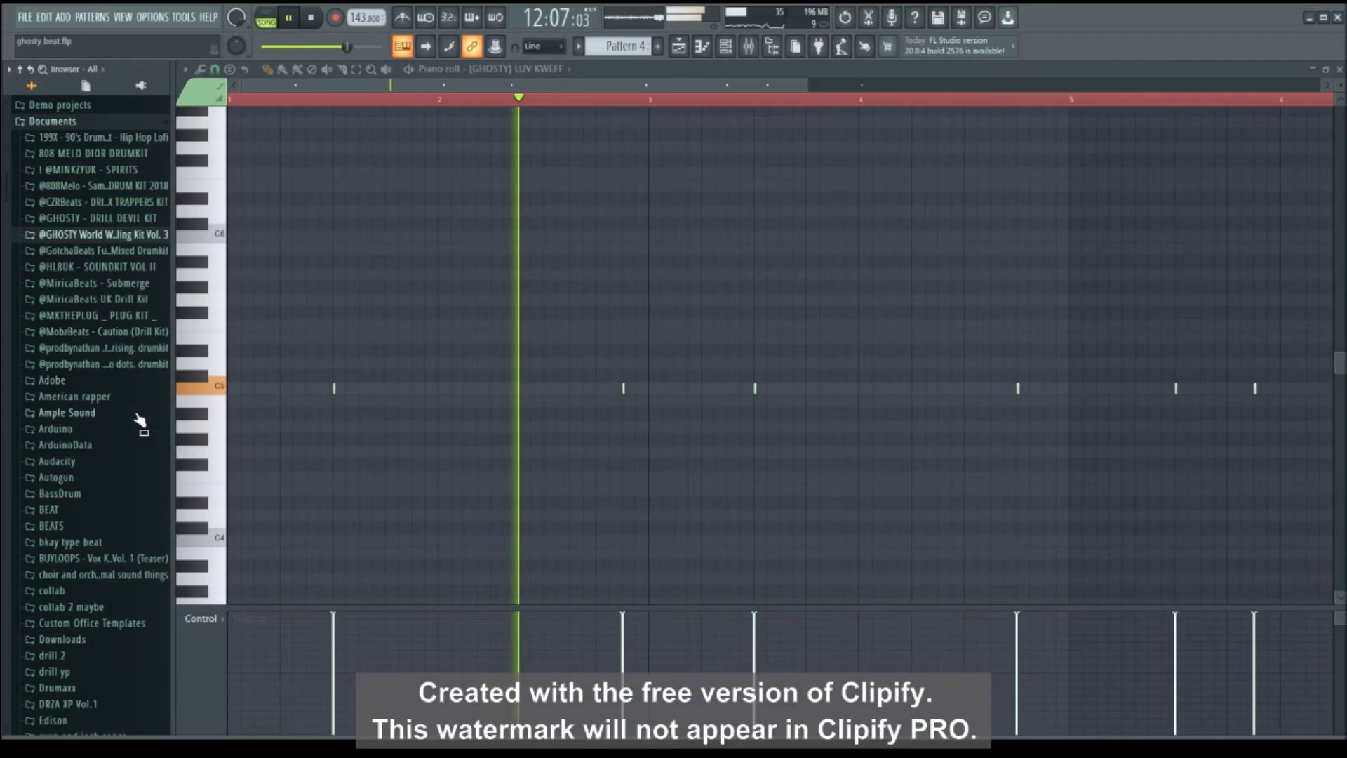
Audition alternative snares such as [GHOSTY] QUICKSHOT LED from the SNARES folder of the Ghosty Vol. 2 kit, then collapse that kit.
scroll(140, 420, "down", 9)
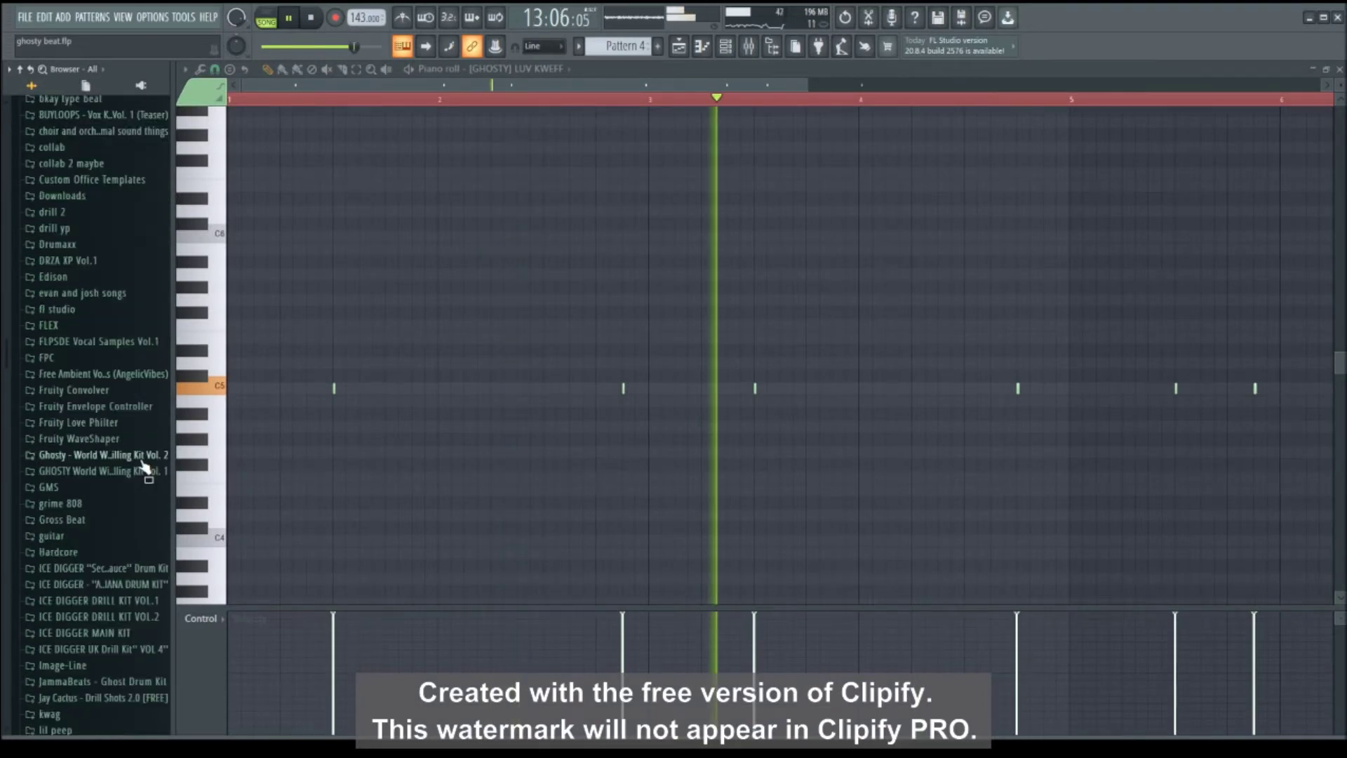
left_click(98, 455)
left_click(104, 357)
left_click(105, 490)
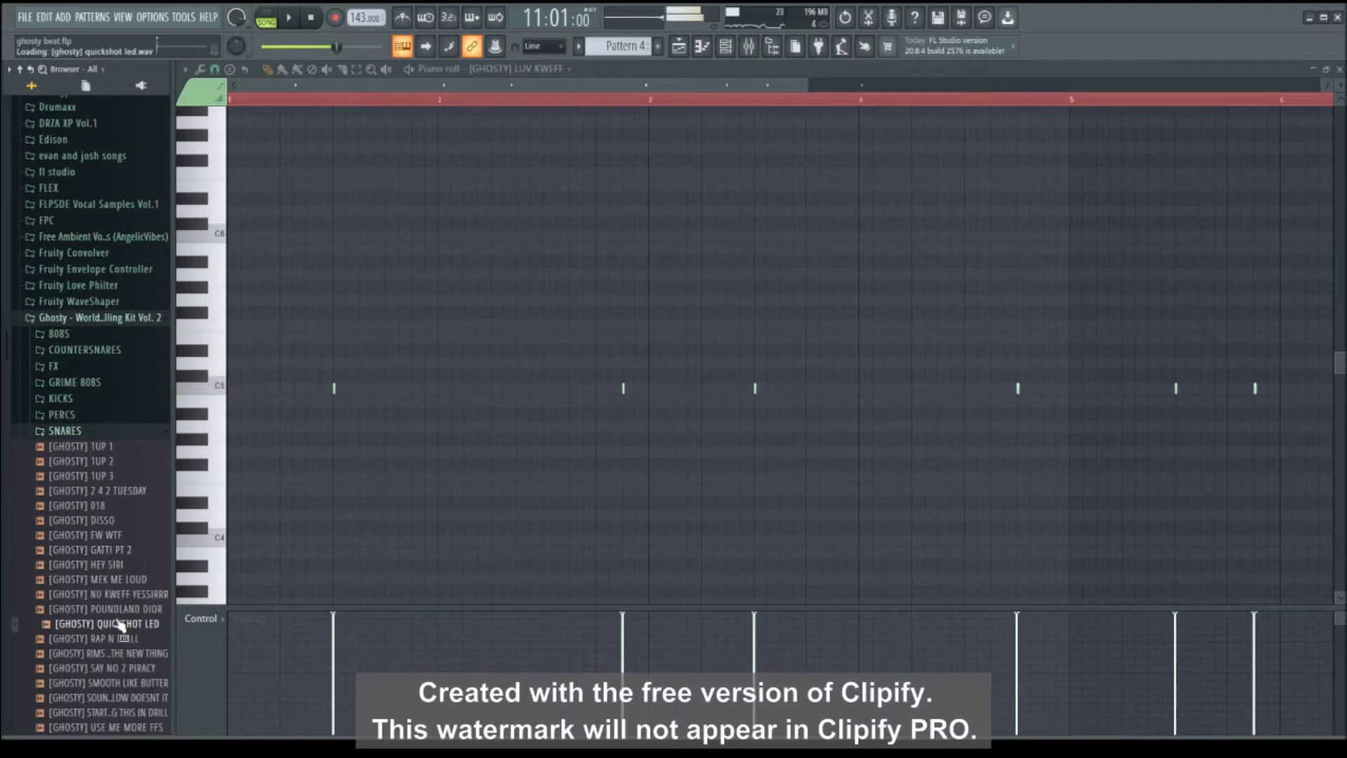
key("space")
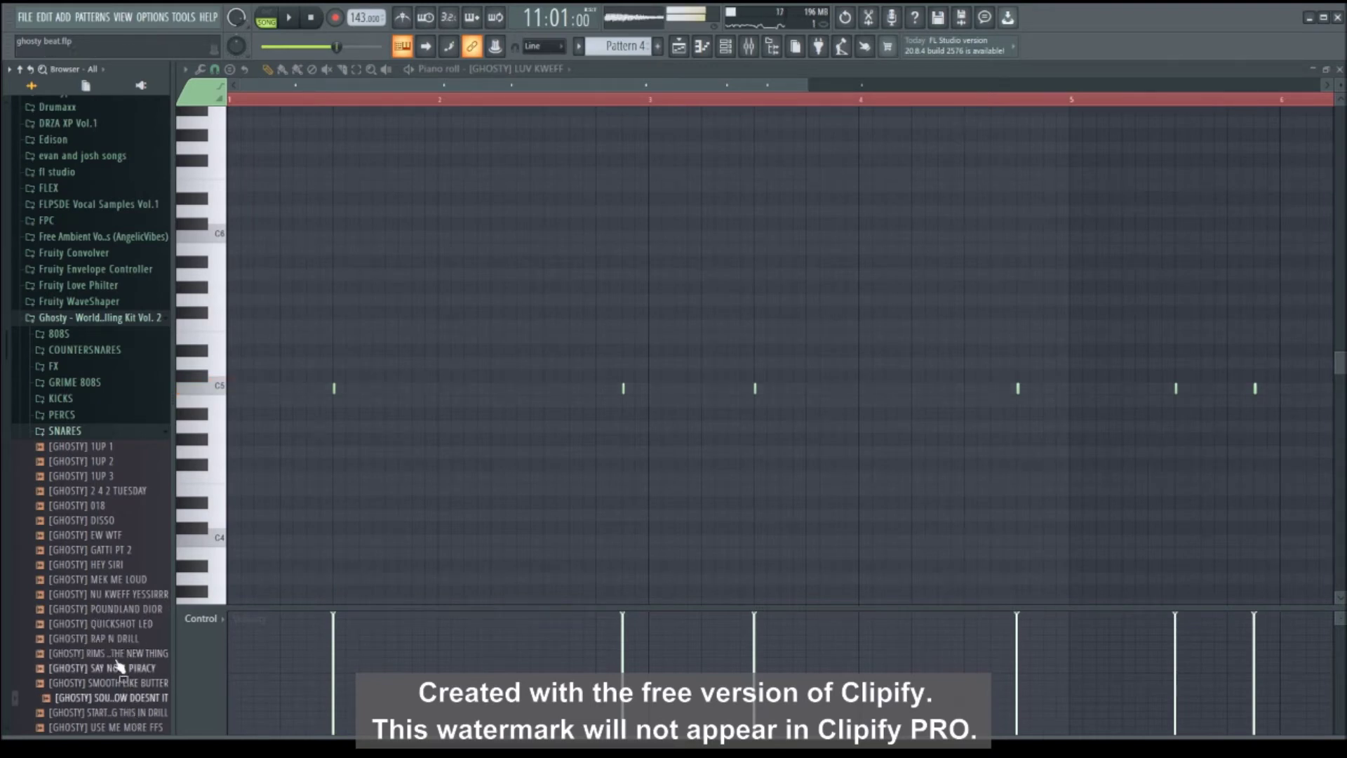
key("space")
left_click(91, 319)
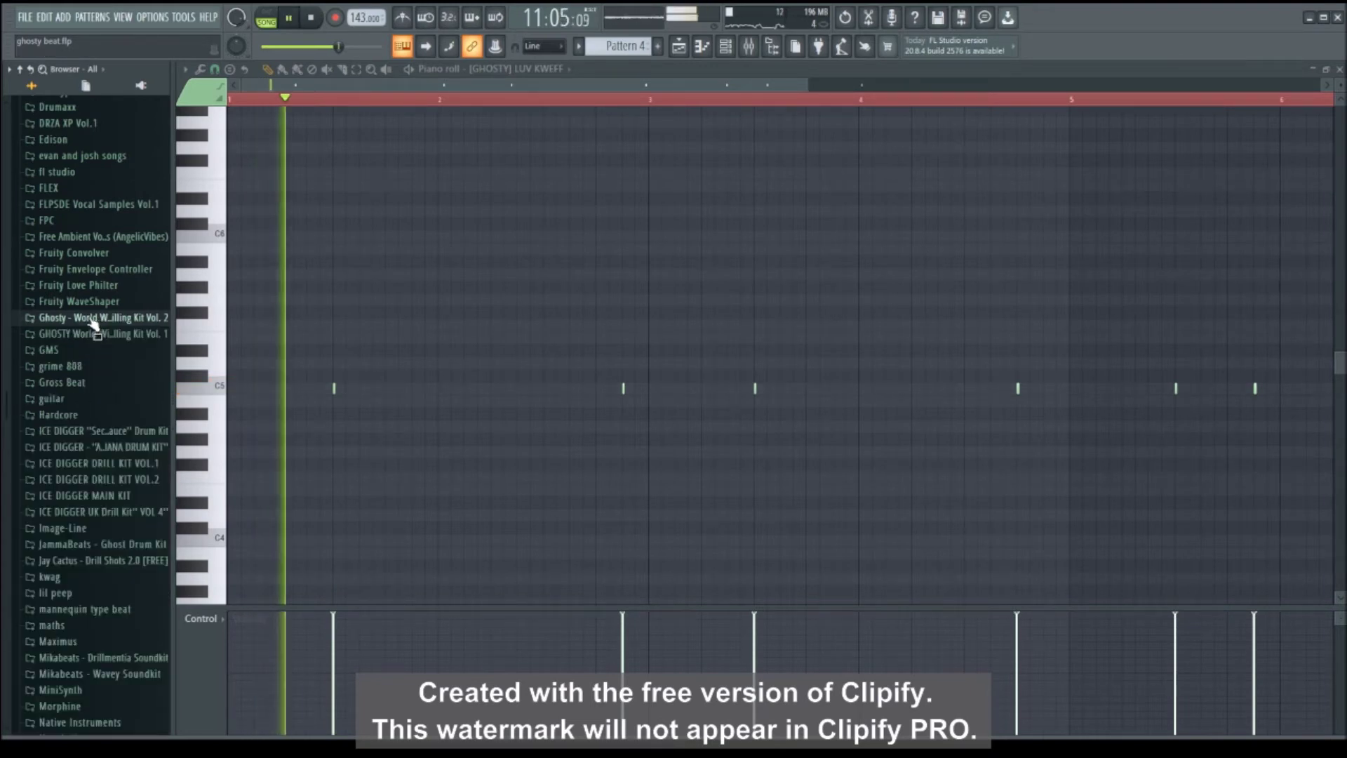
scroll(112, 219, "up", 3)
scroll(109, 211, "up", 8)
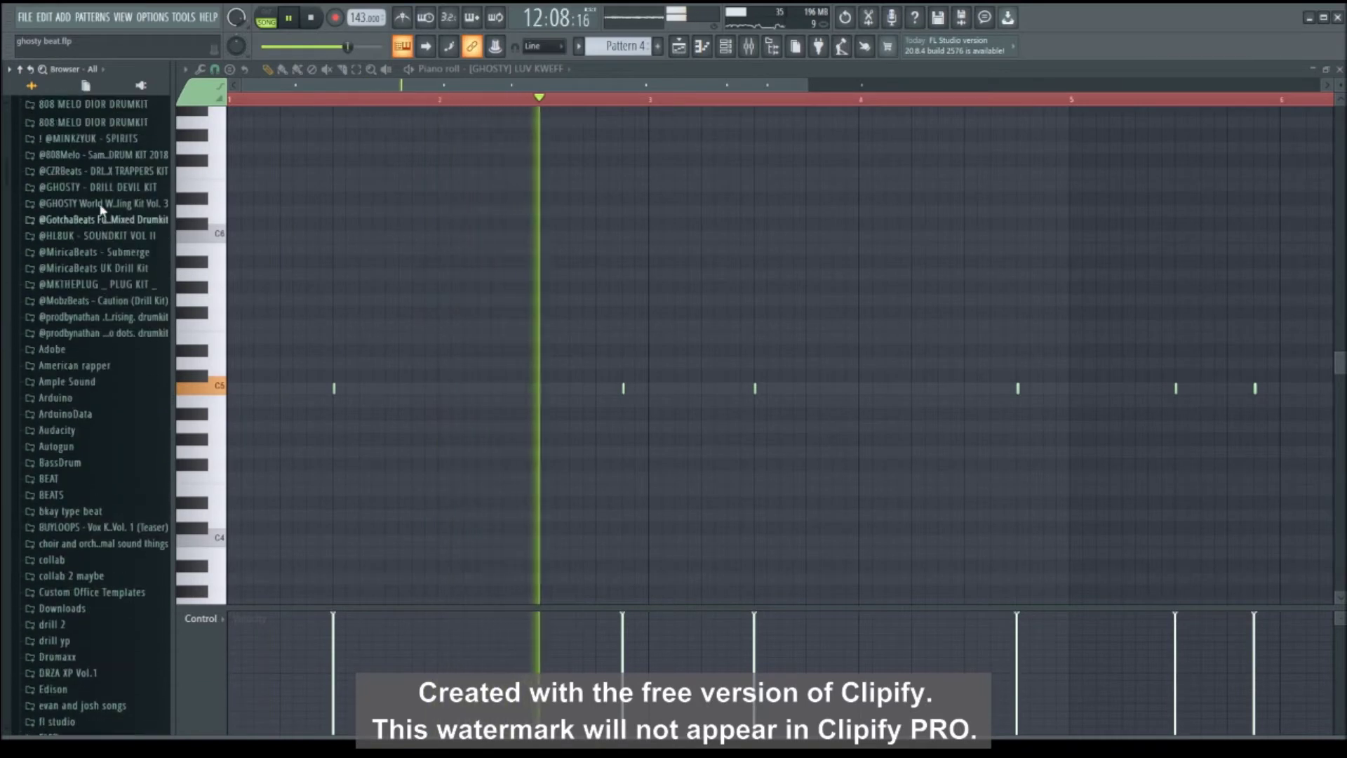
Try [GHOSTY] GOIN IN from the Ghosty Vol. 3 kit as the replacement sample on the Insert 9 snare channel.
left_click(126, 398)
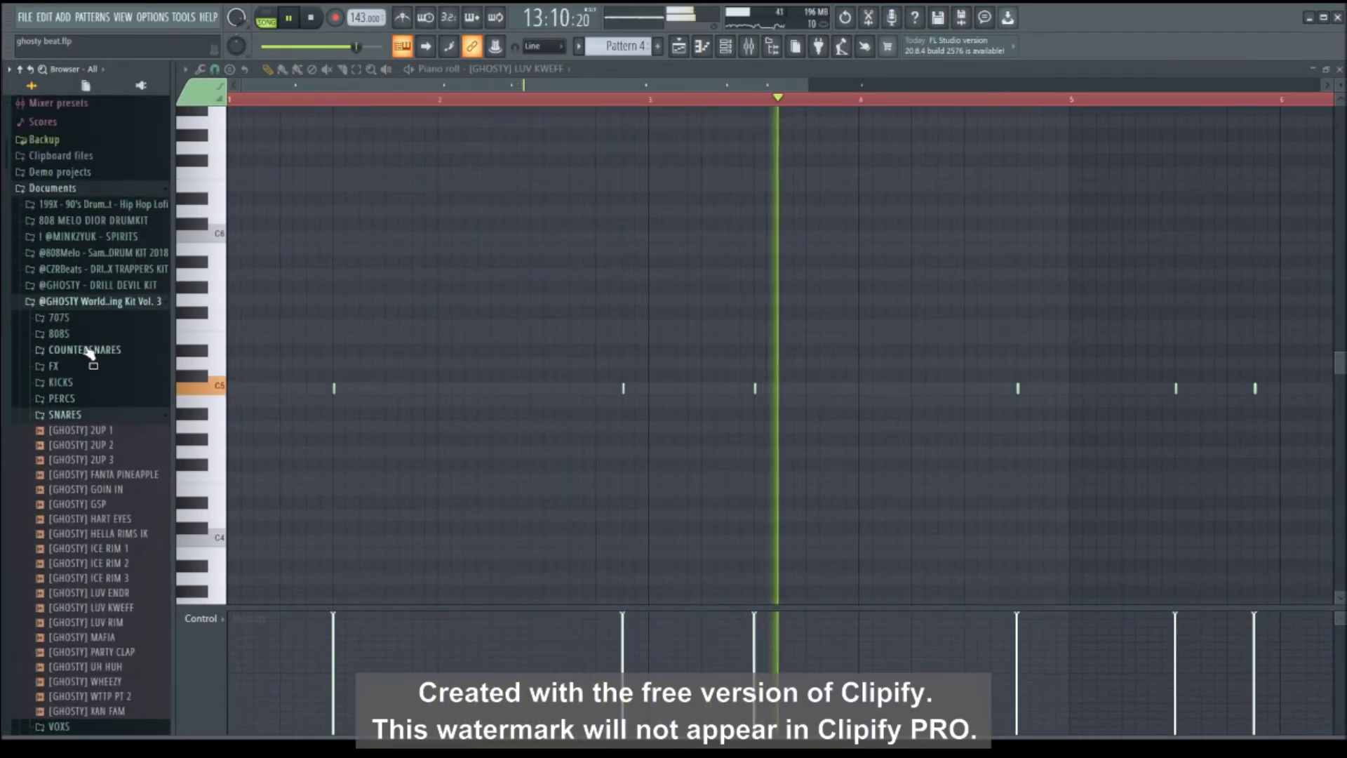
left_click(120, 490)
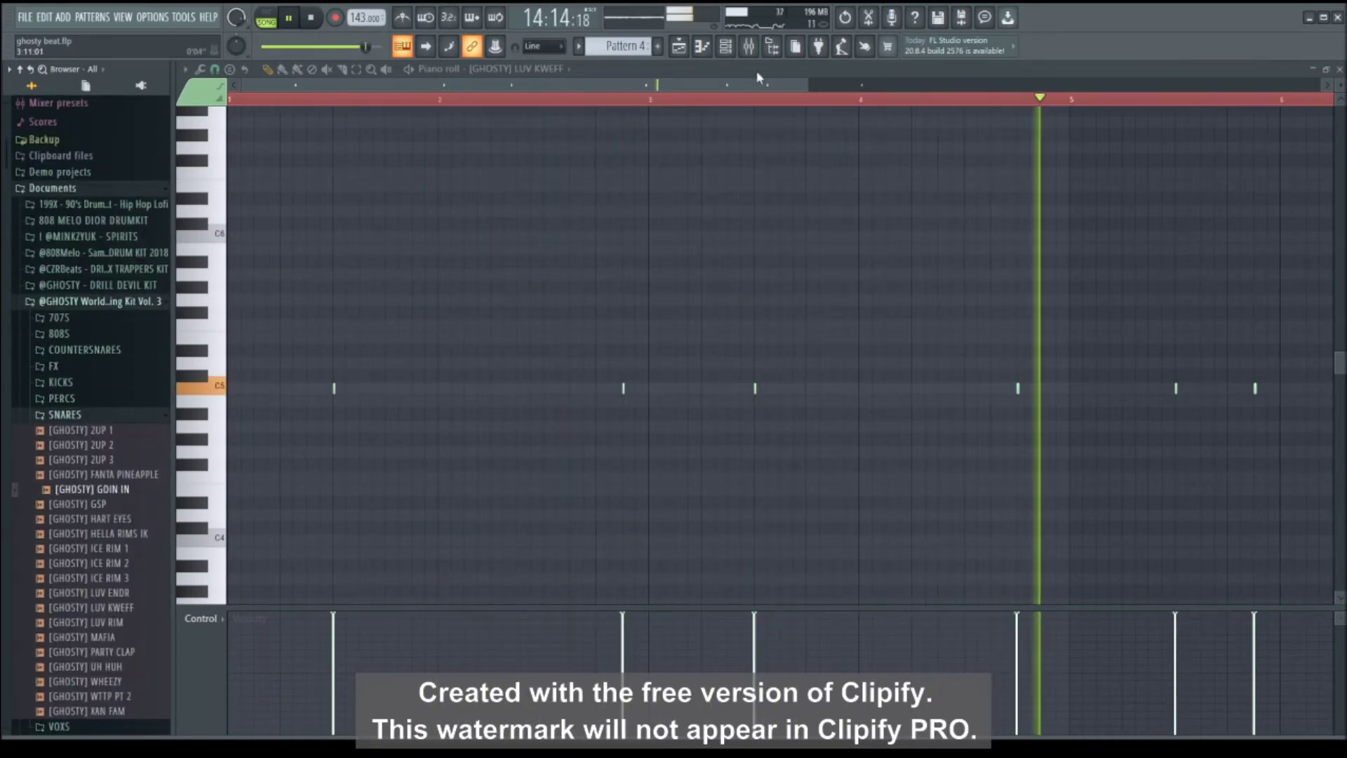
left_click(724, 47)
left_click_drag(105, 489, 300, 237)
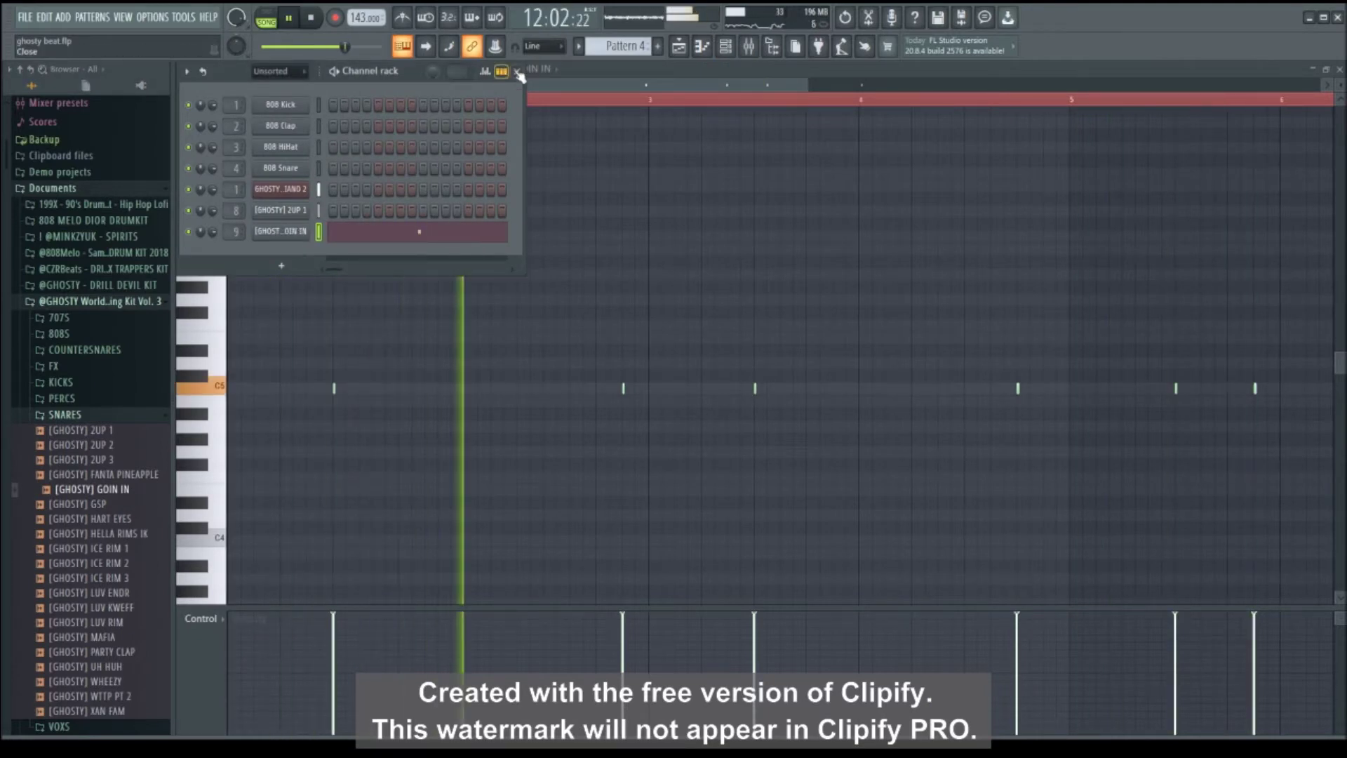
Try [GHOSTY] 2UP 3 as the sample on the Insert 9 snare channel and play the pattern back.
key("space")
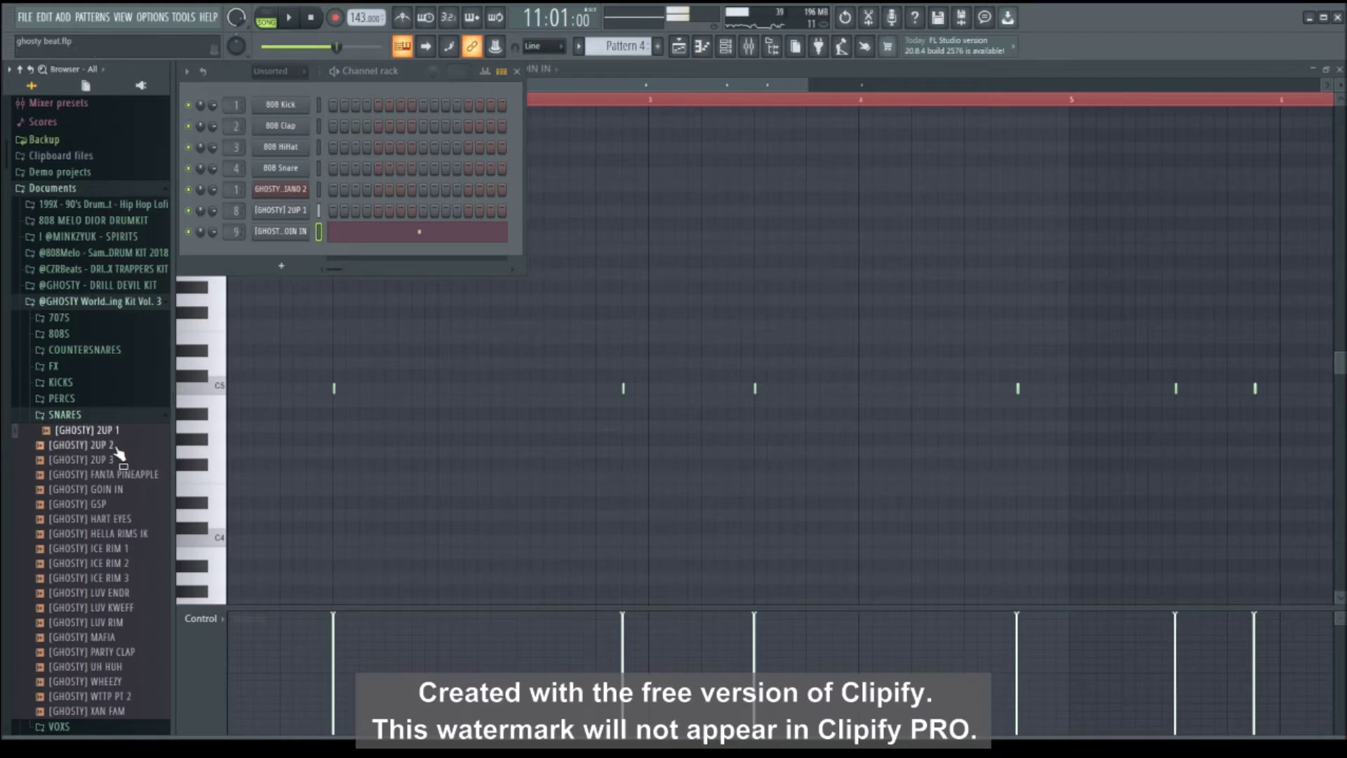
left_click_drag(291, 235, 292, 233)
key("space")
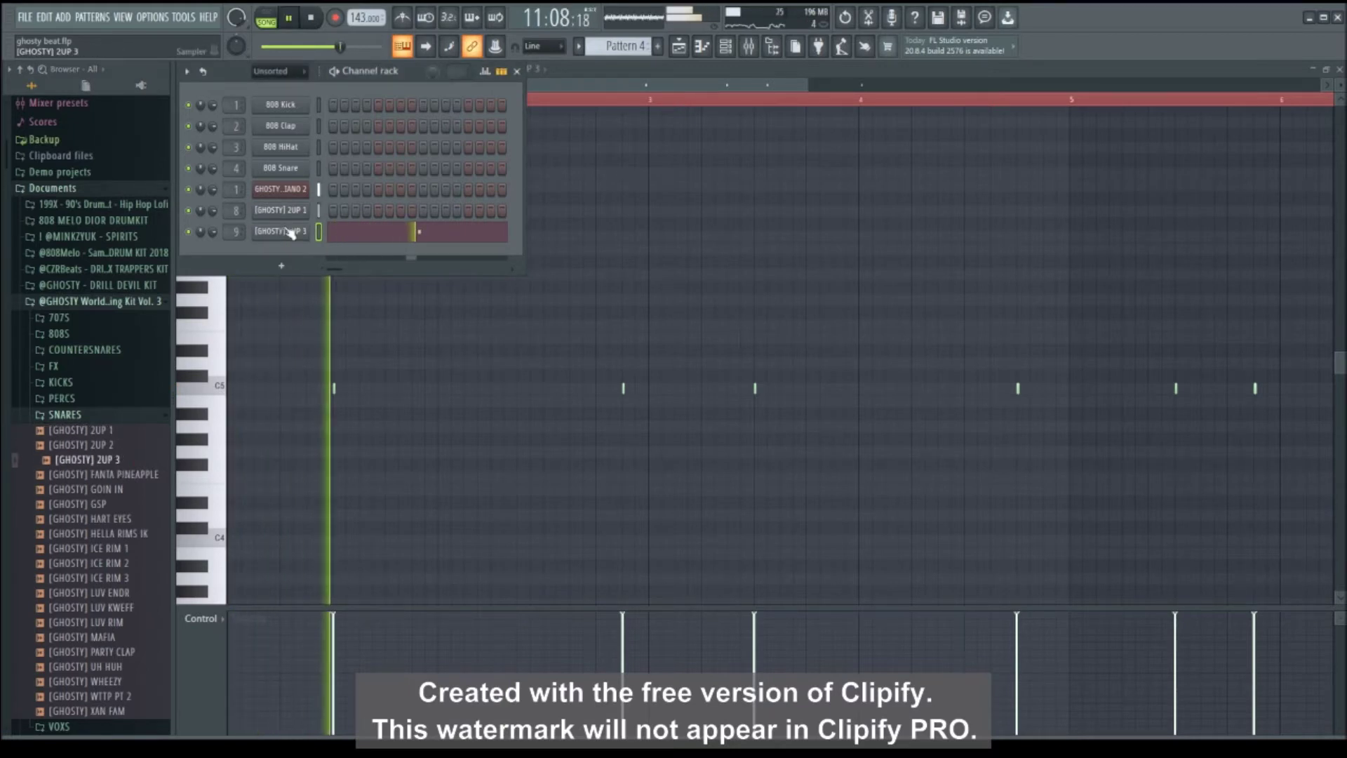
Audition more Vol. 3 snares, put [GHOSTY] LUV KWEFF back on the Insert 9 snare channel, and close the channel rack.
left_click(115, 430)
left_click(113, 446)
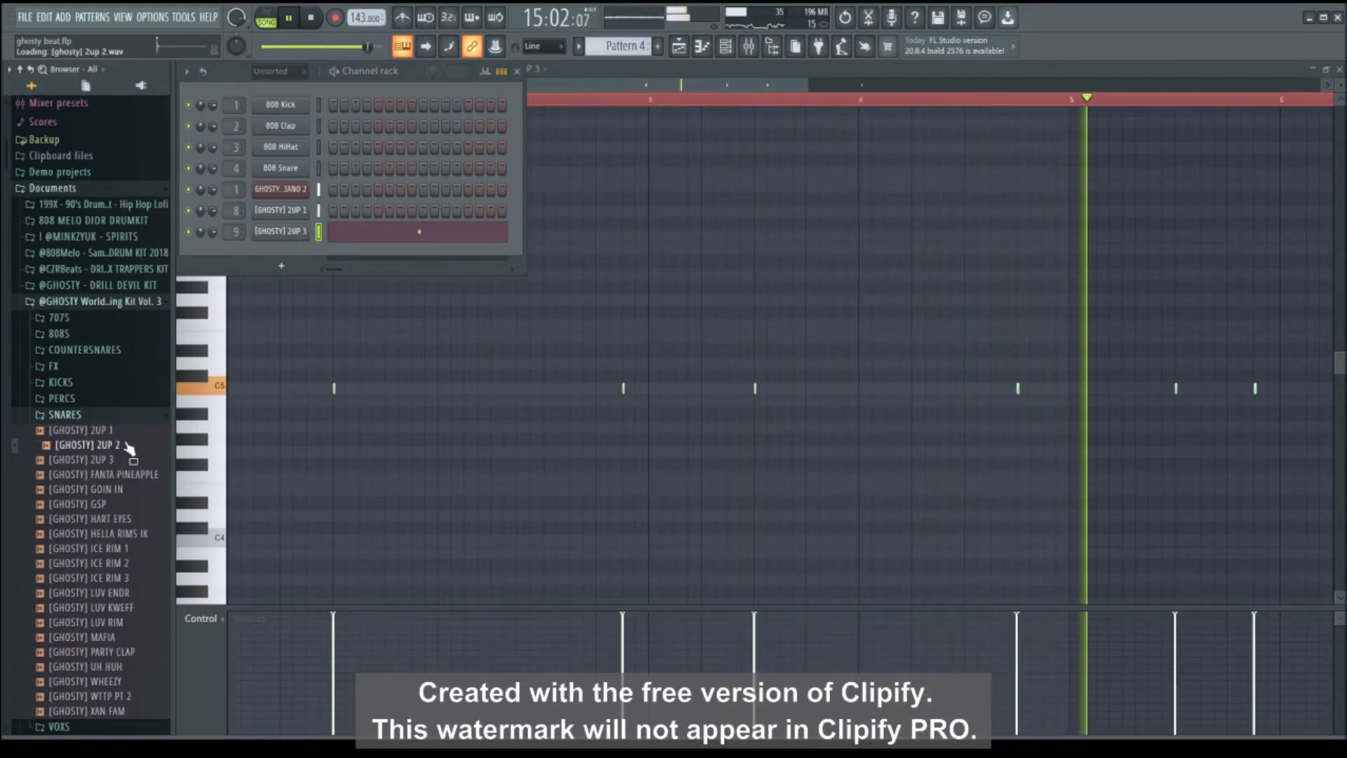
key("space")
left_click(113, 547)
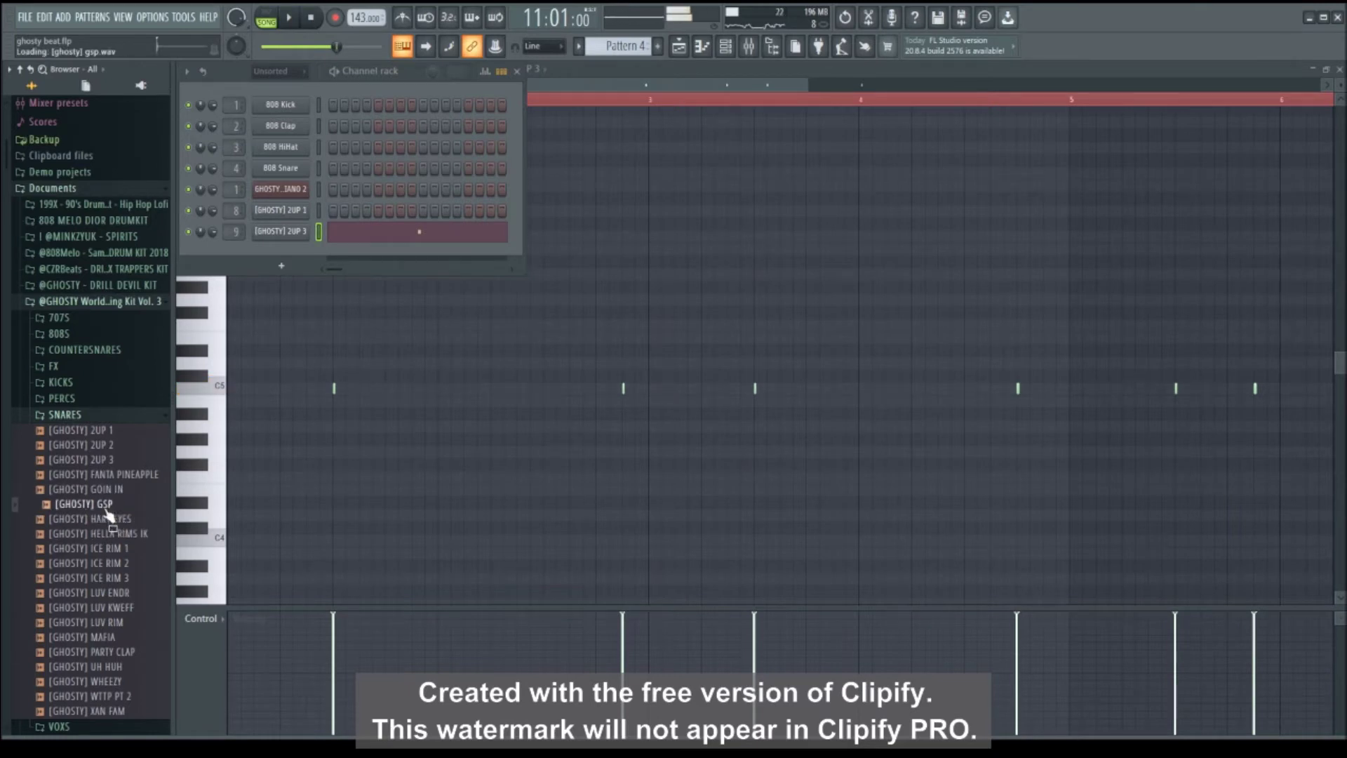
left_click(293, 239)
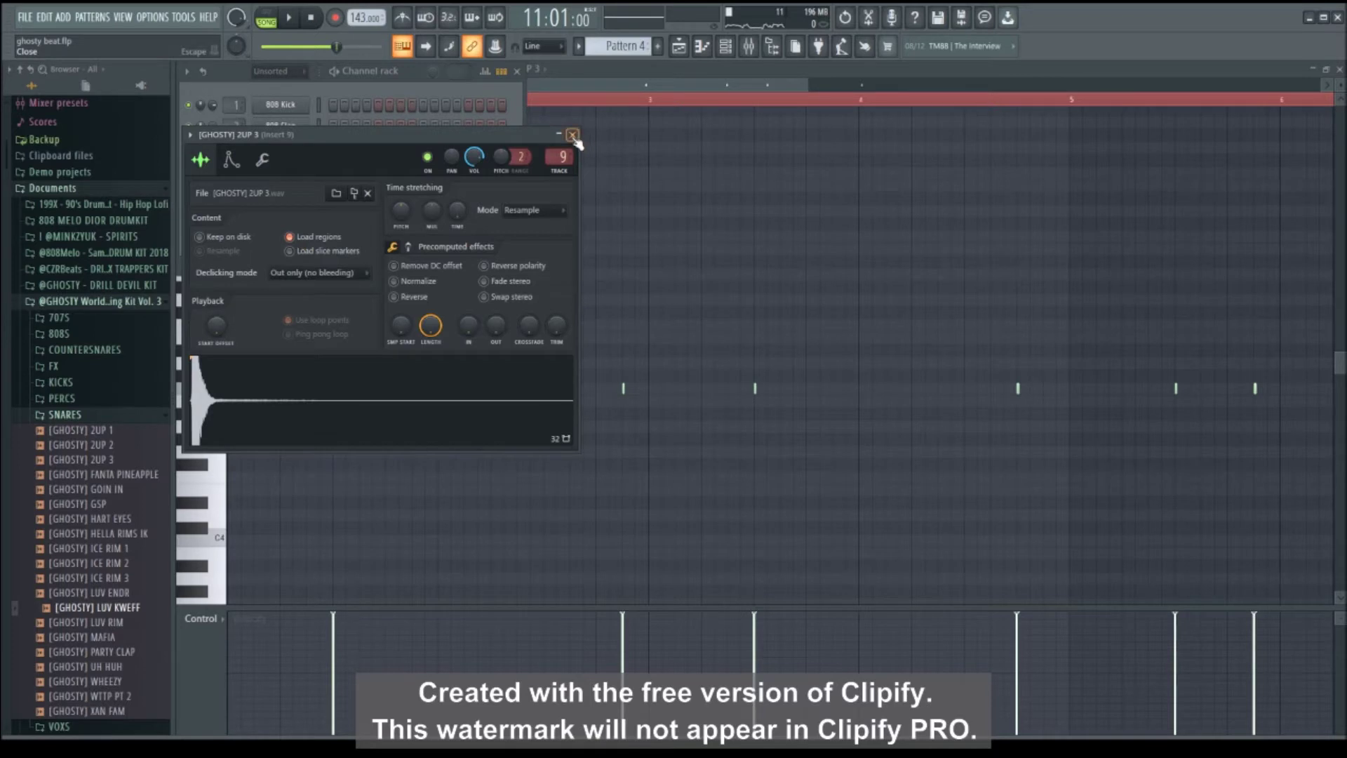
left_click(573, 135)
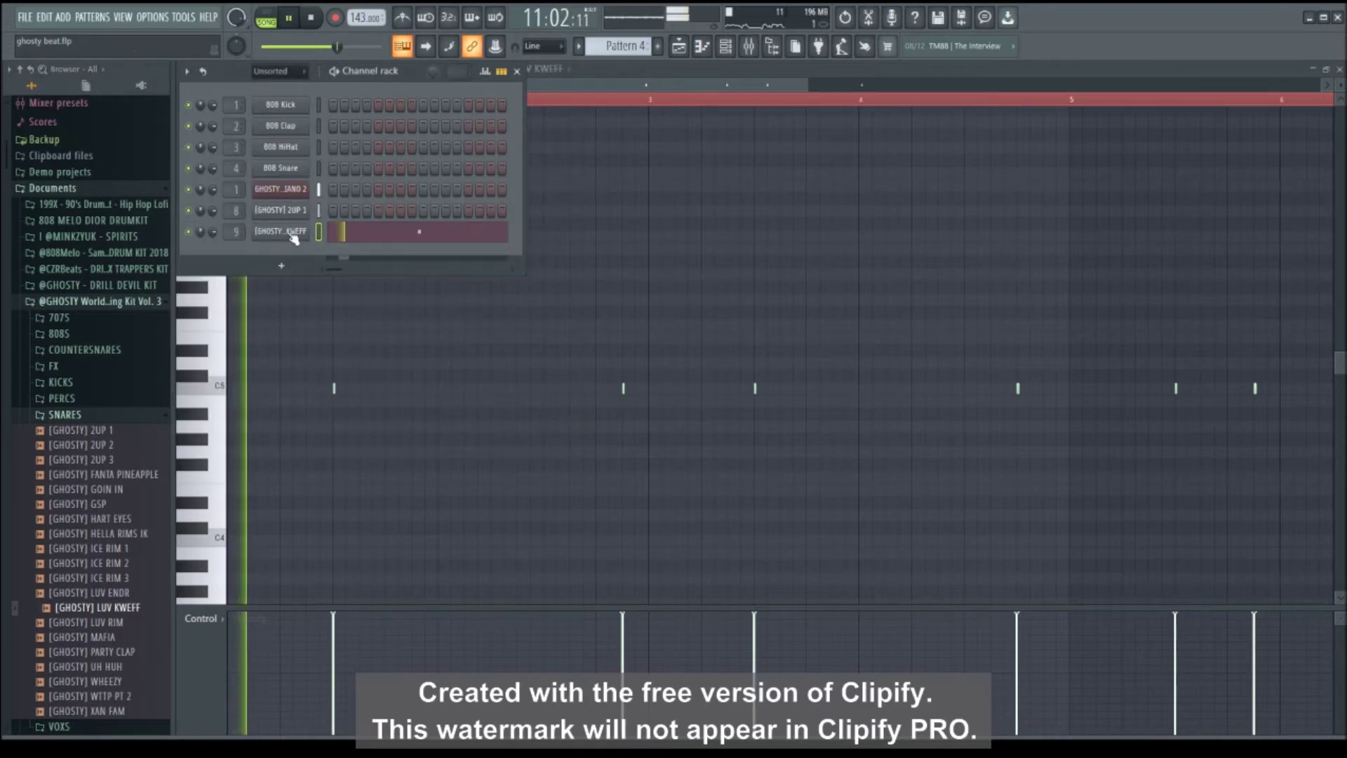
left_click(517, 70)
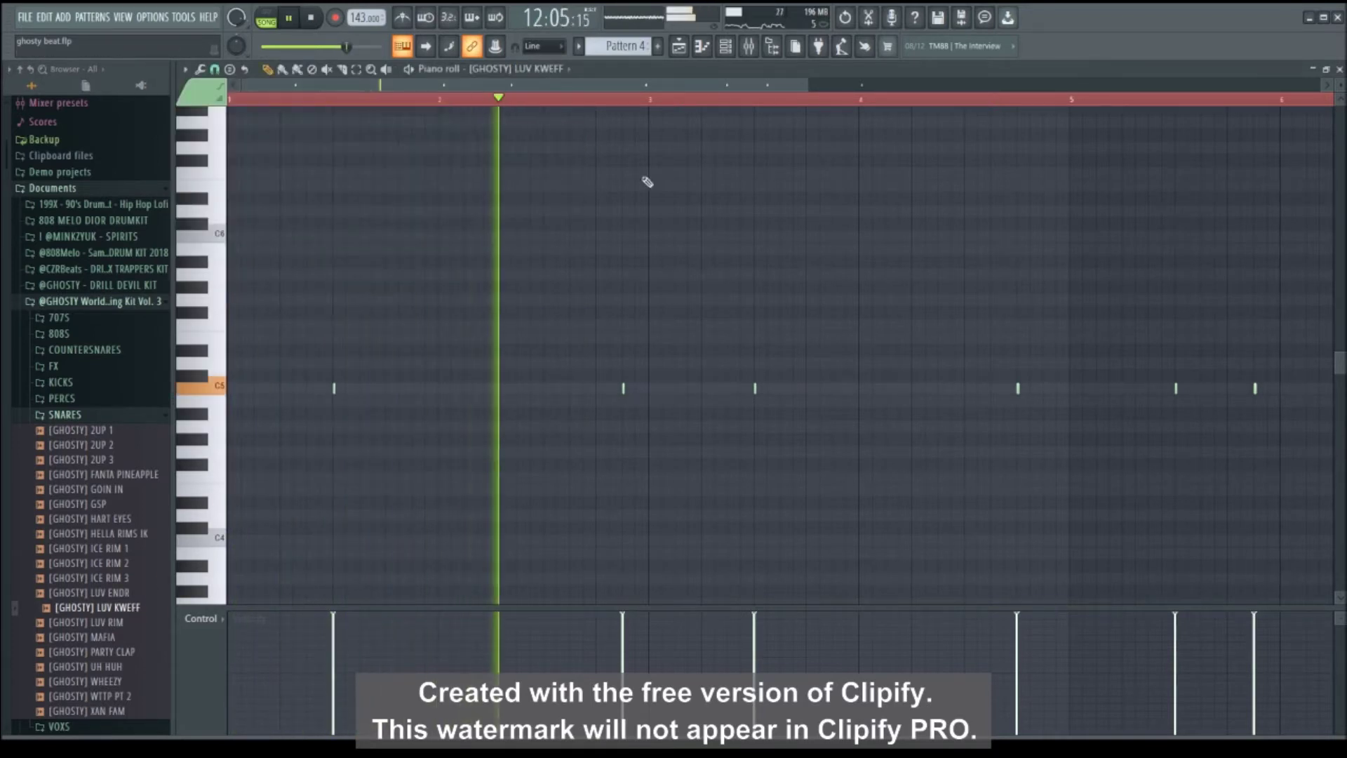
Return to the playlist and play the arrangement from bar 15 to check the end of the drum patterns.
key("F5")
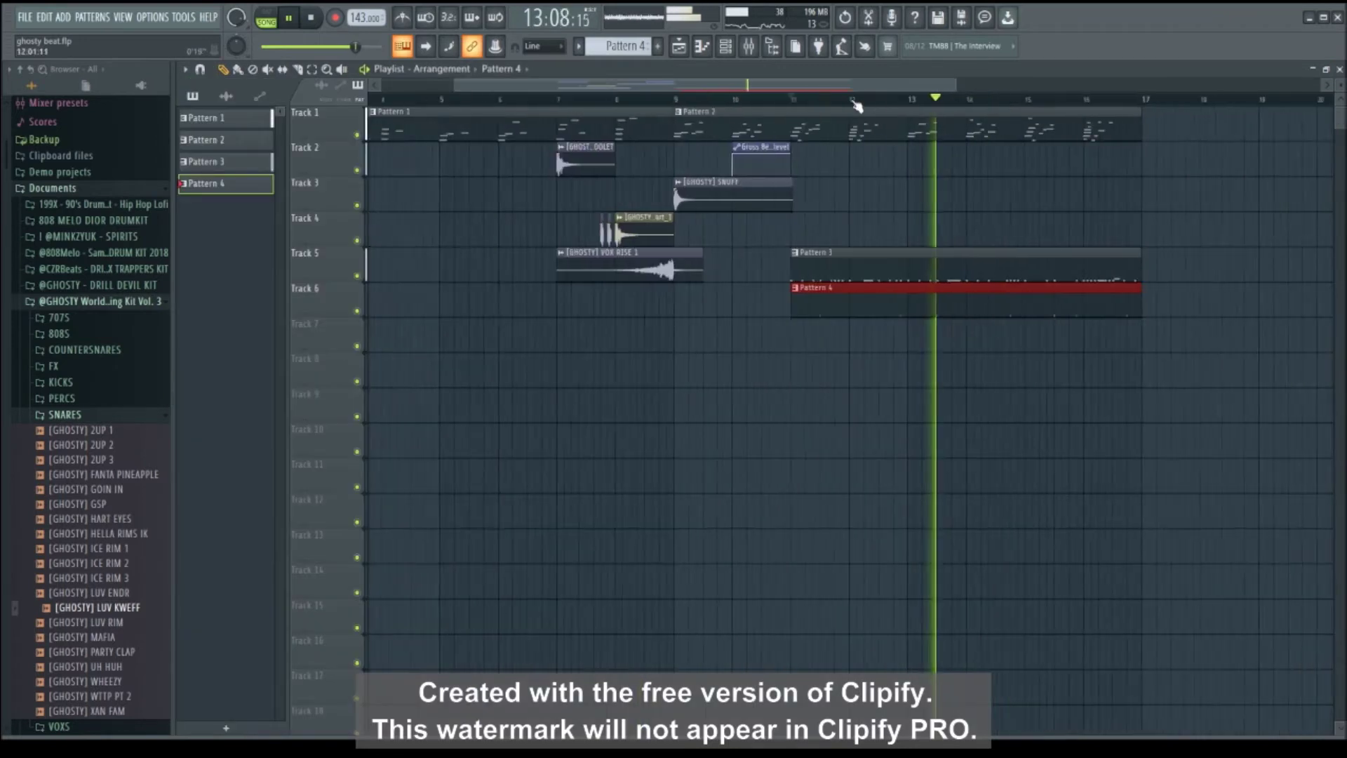
scroll(855, 105, "down", 3)
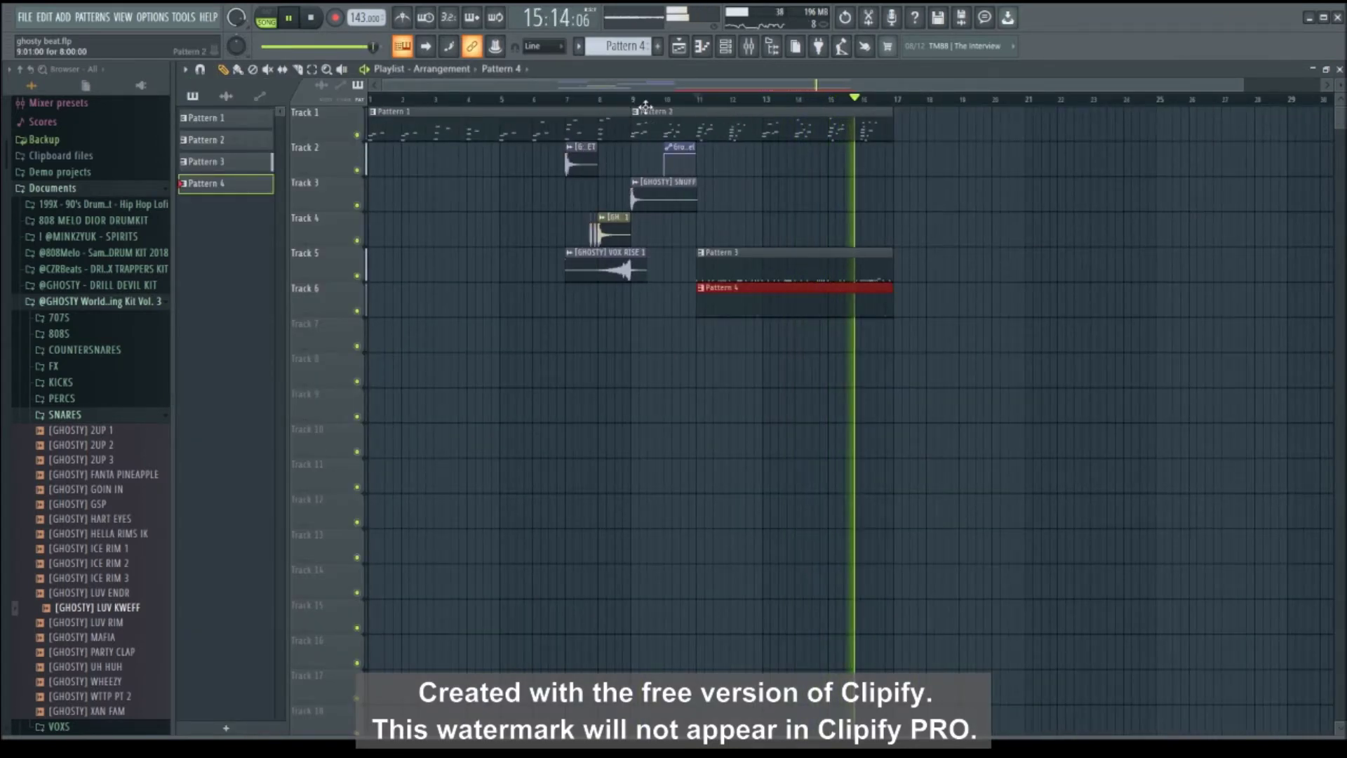
left_click(672, 113)
key("space")
key("space")
left_click(829, 99)
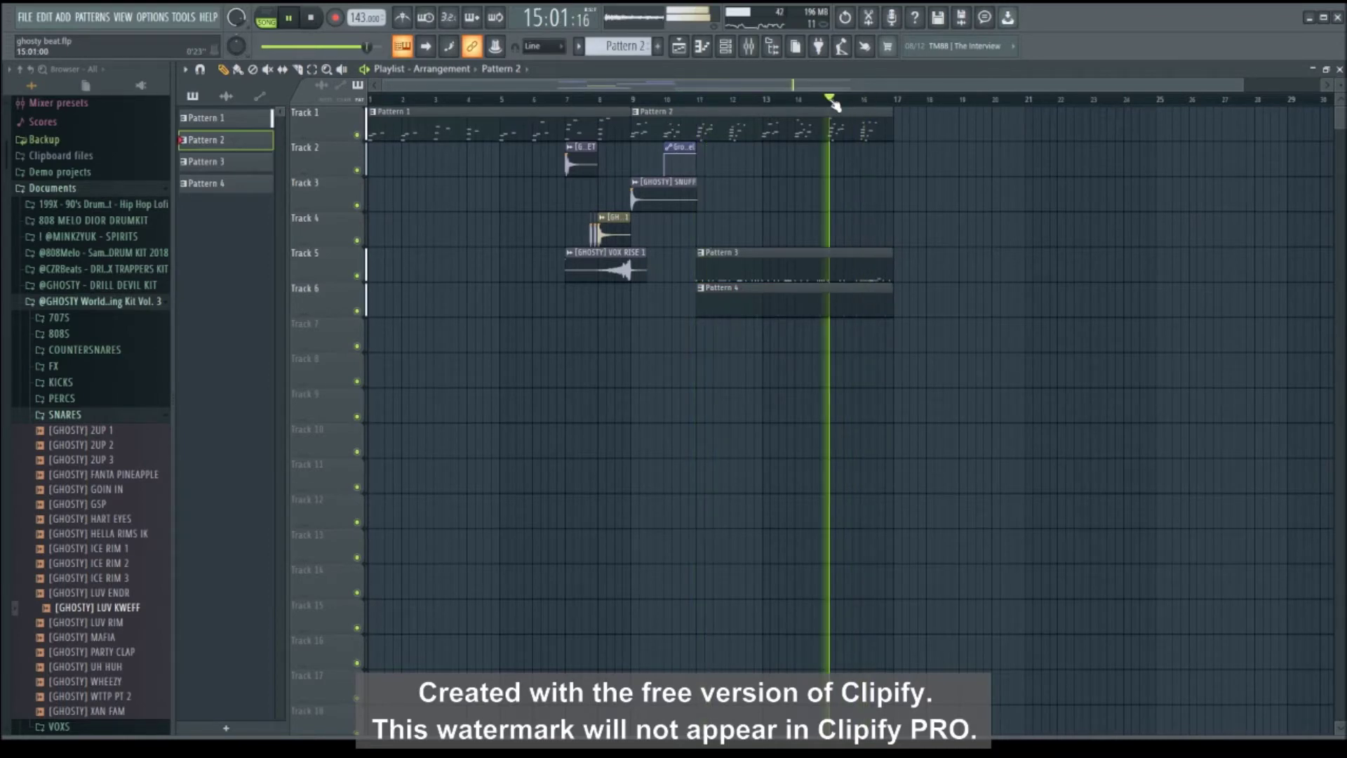
scroll(832, 101, "up", 3)
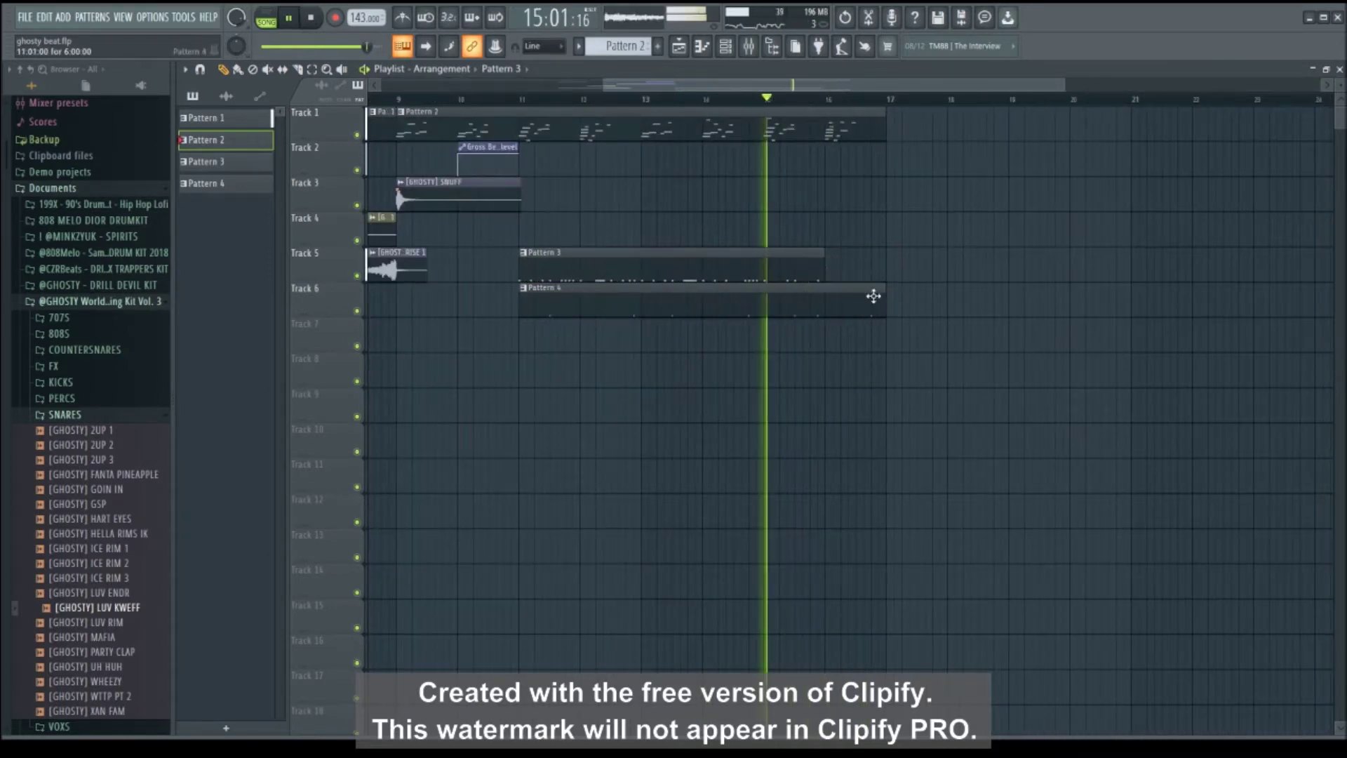
Place a copy of the bar 9 melody clip at bar 17 on Track 1 and make it a unique pattern.
key("space")
scroll(732, 106, "down", 3)
scroll(732, 107, "down", 1)
key("space")
left_click(533, 127)
left_click_drag(860, 126, 823, 121)
key("space")
key("space")
left_click(820, 114)
left_click(855, 203)
key("space")
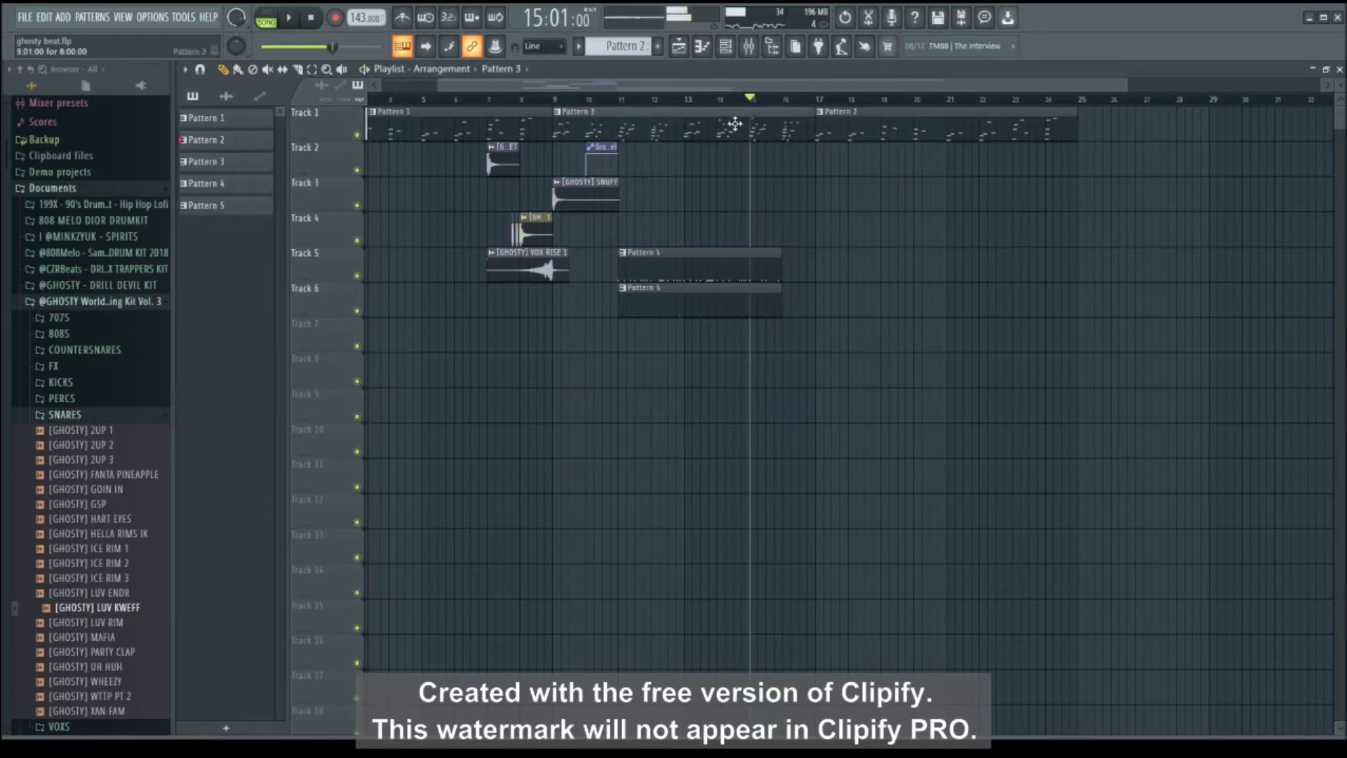
double_click(734, 125)
key("space")
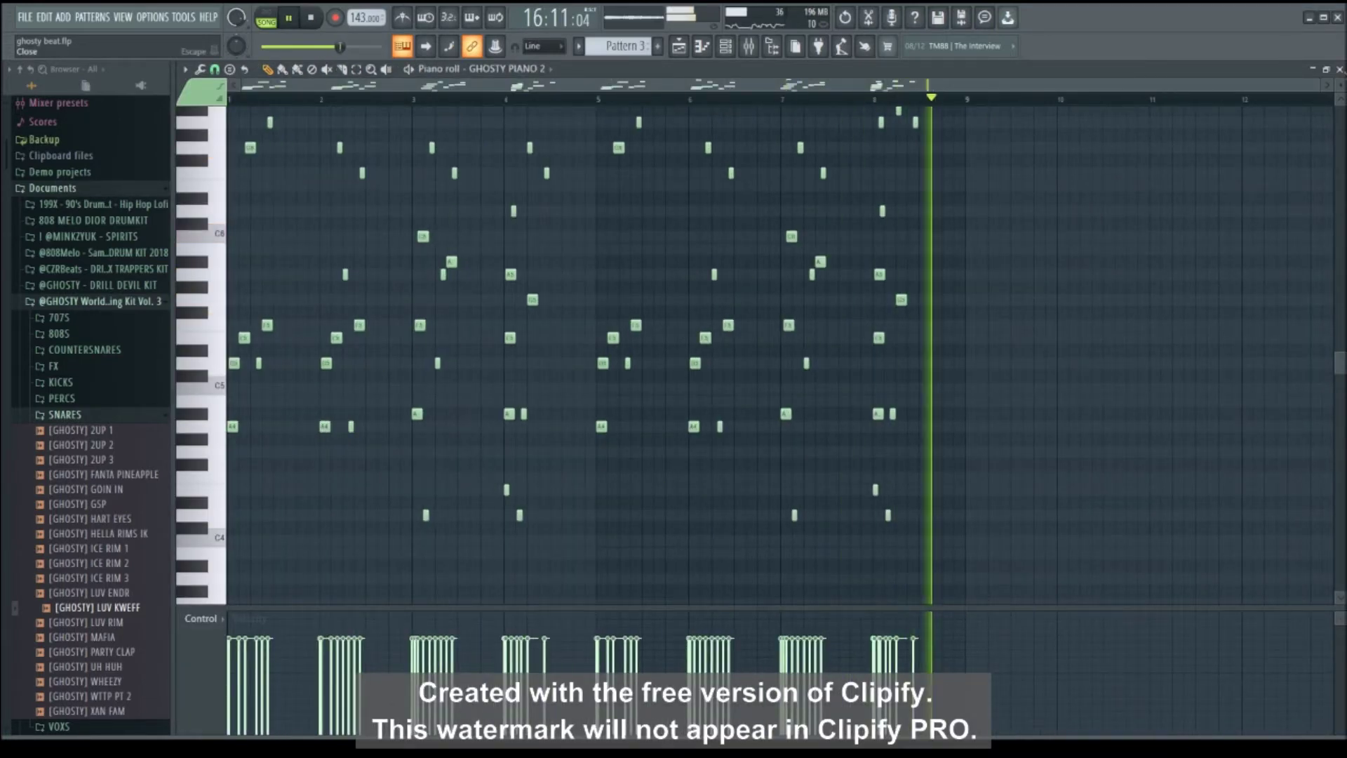
left_click(1339, 69)
Transpose all GHOSTY PIANO 2 notes in the bar 17 melody clip up one semitone, play them back, and return to the playlist.
double_click(820, 113)
key("ctrl+a")
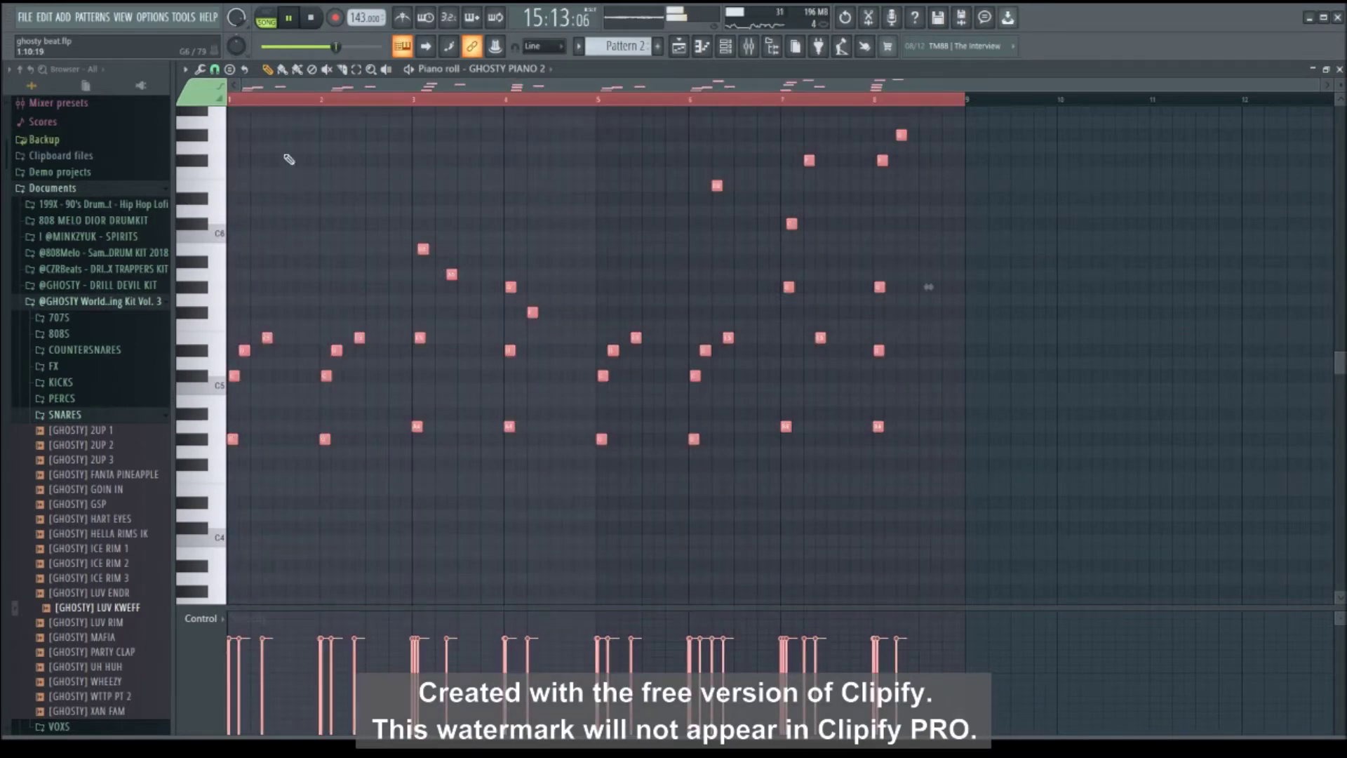
scroll(231, 397, "up", 3, "ctrl")
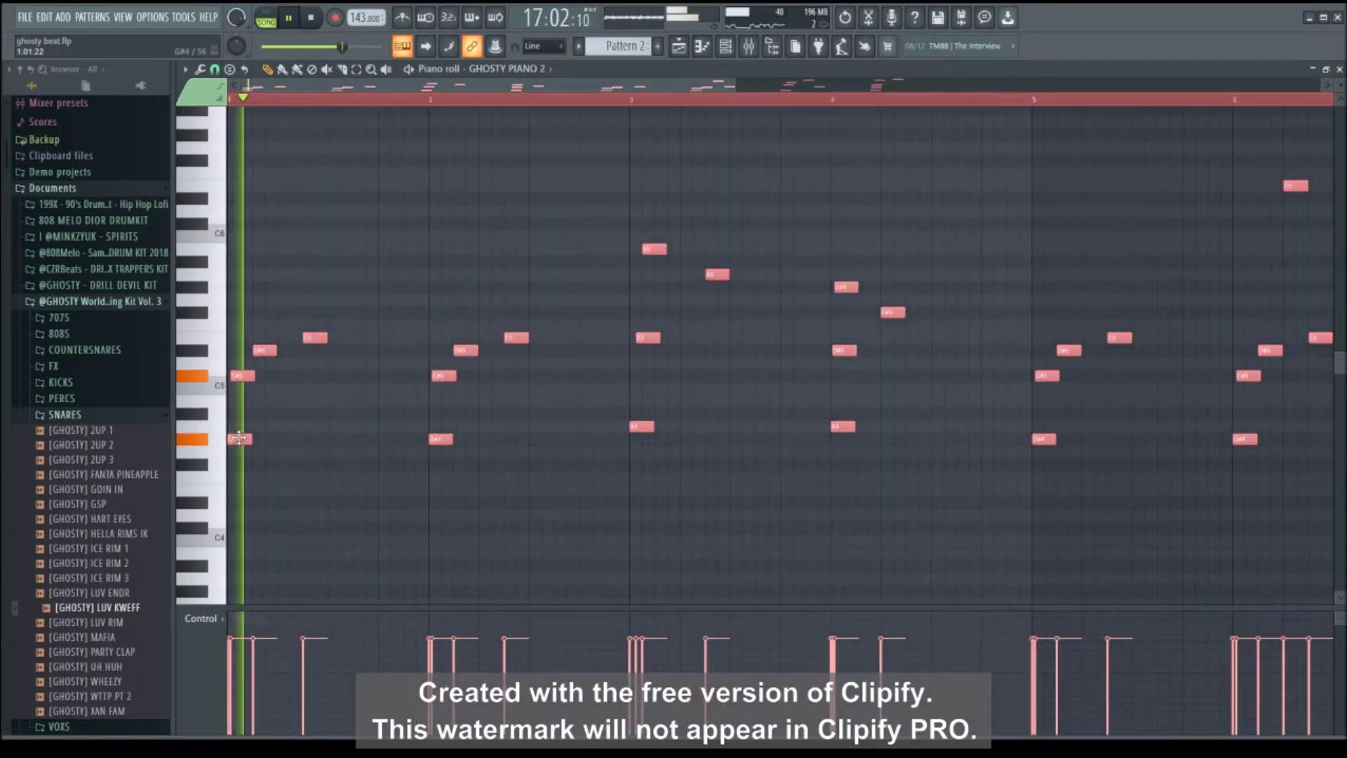
left_click_drag(238, 438, 239, 425)
key("space")
left_click(232, 101)
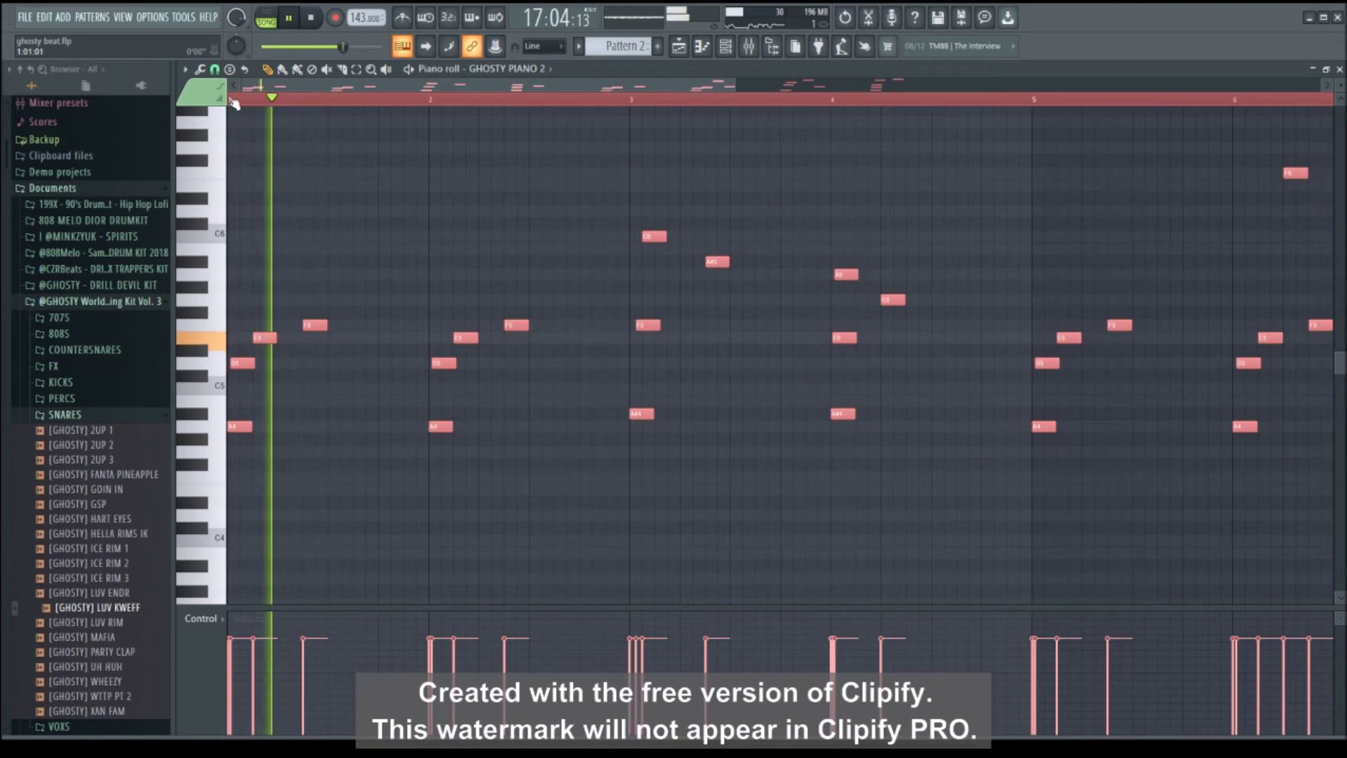
key("space")
key("F5")
key("space")
Place another Pattern 4 clip on Track 5 at bar 19 and lengthen it to six bars so it ends at bar 25.
left_click(679, 268)
left_click(896, 252)
mouse_move(936, 267)
left_mouse_down()
mouse_move(968, 267)
mouse_move(864, 256)
mouse_move(913, 254)
left_mouse_up()
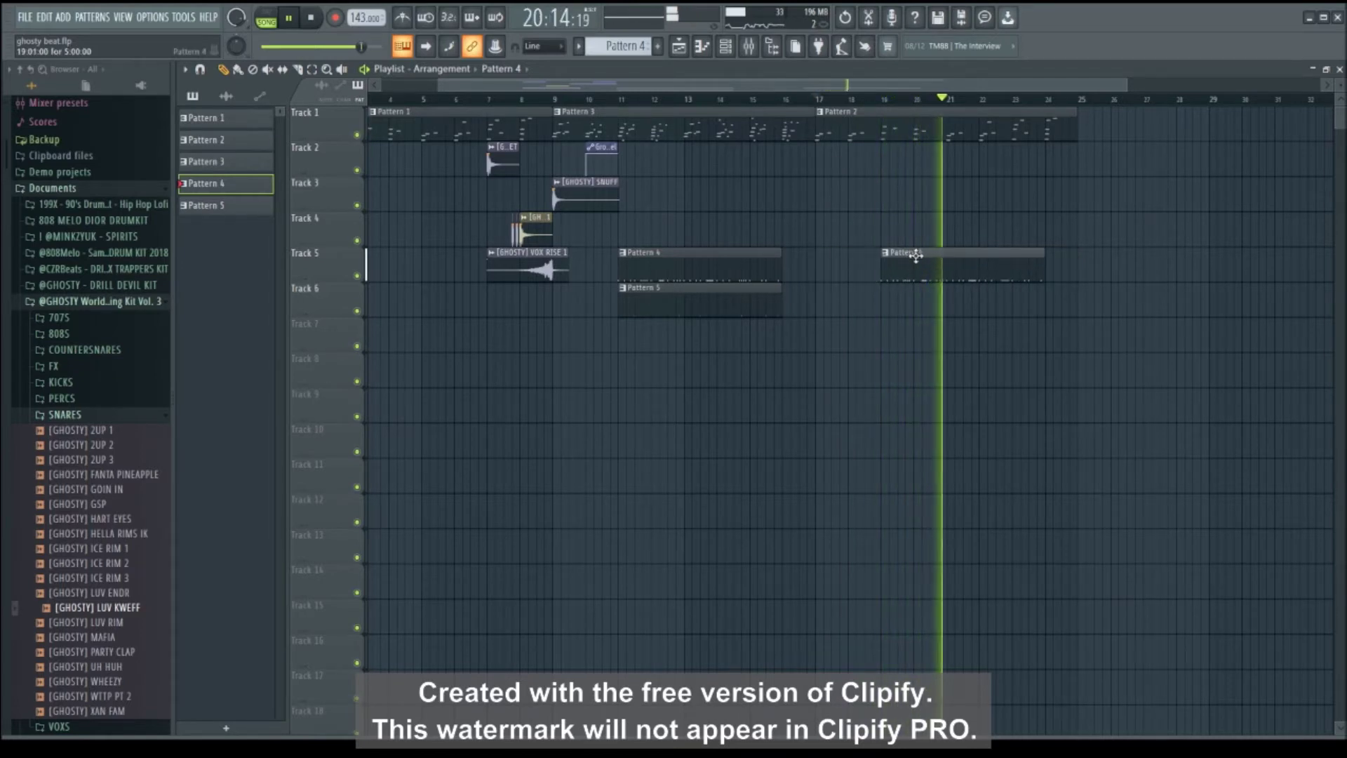
left_click_drag(1040, 266, 1076, 267)
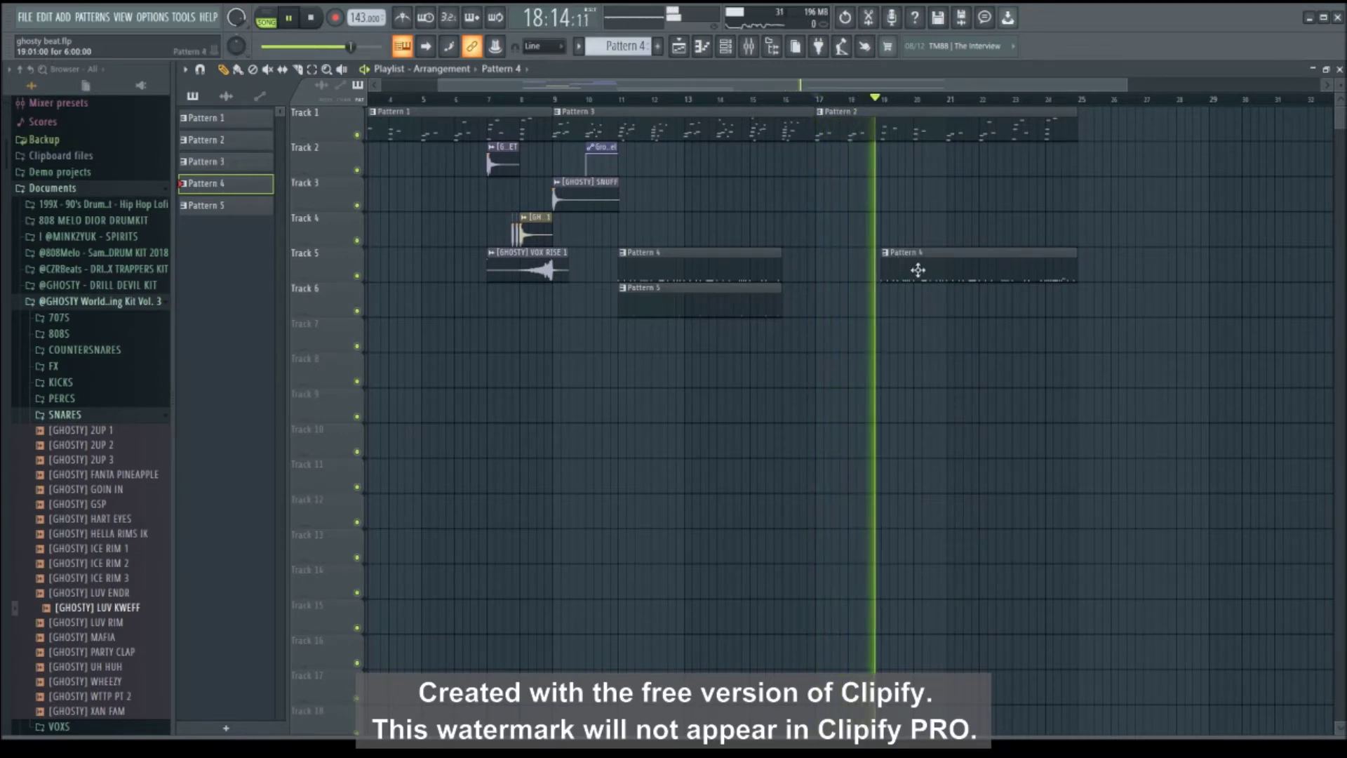
Add a Pattern 5 clip on Track 6 starting at bar 19 and extend it to six bars, matching the clip above.
left_click(933, 298)
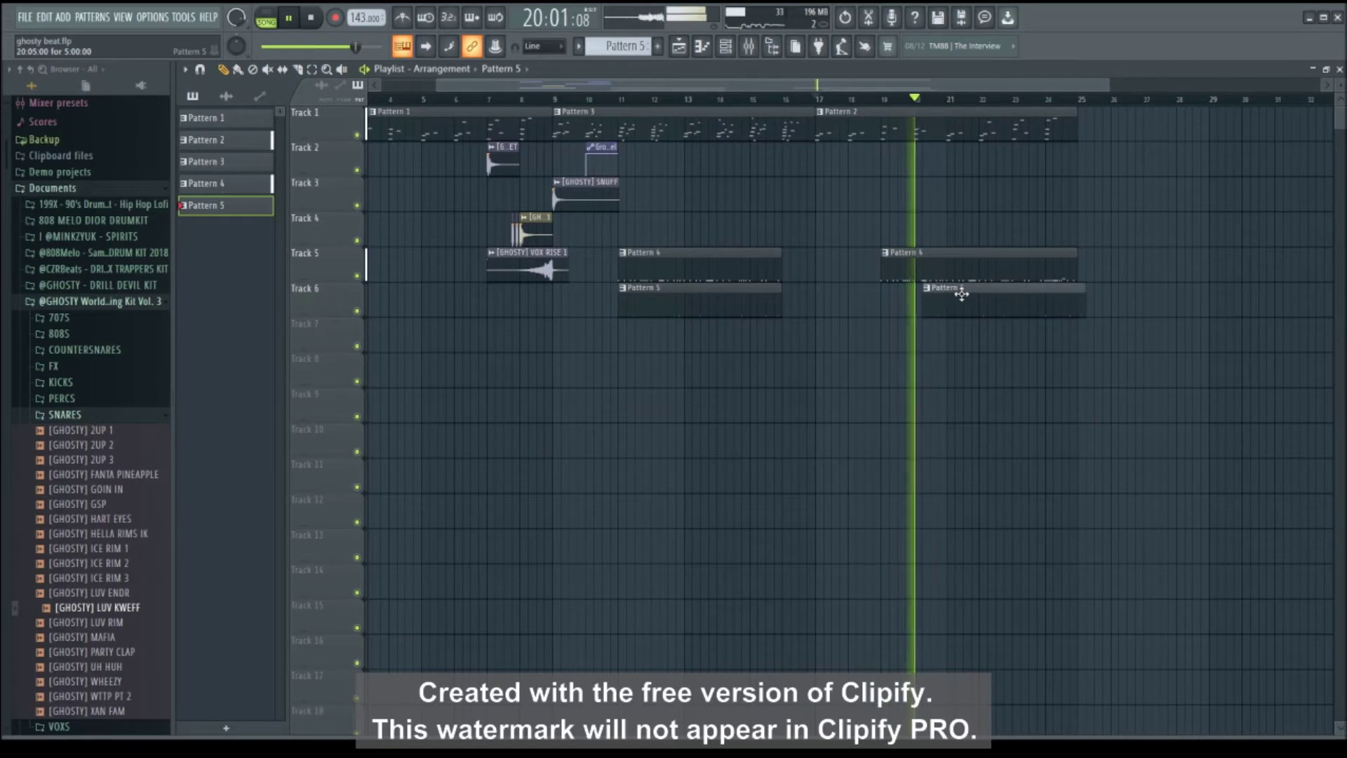
key("space")
key("space")
left_click_drag(933, 291, 917, 303)
left_click_drag(1044, 295, 1077, 295)
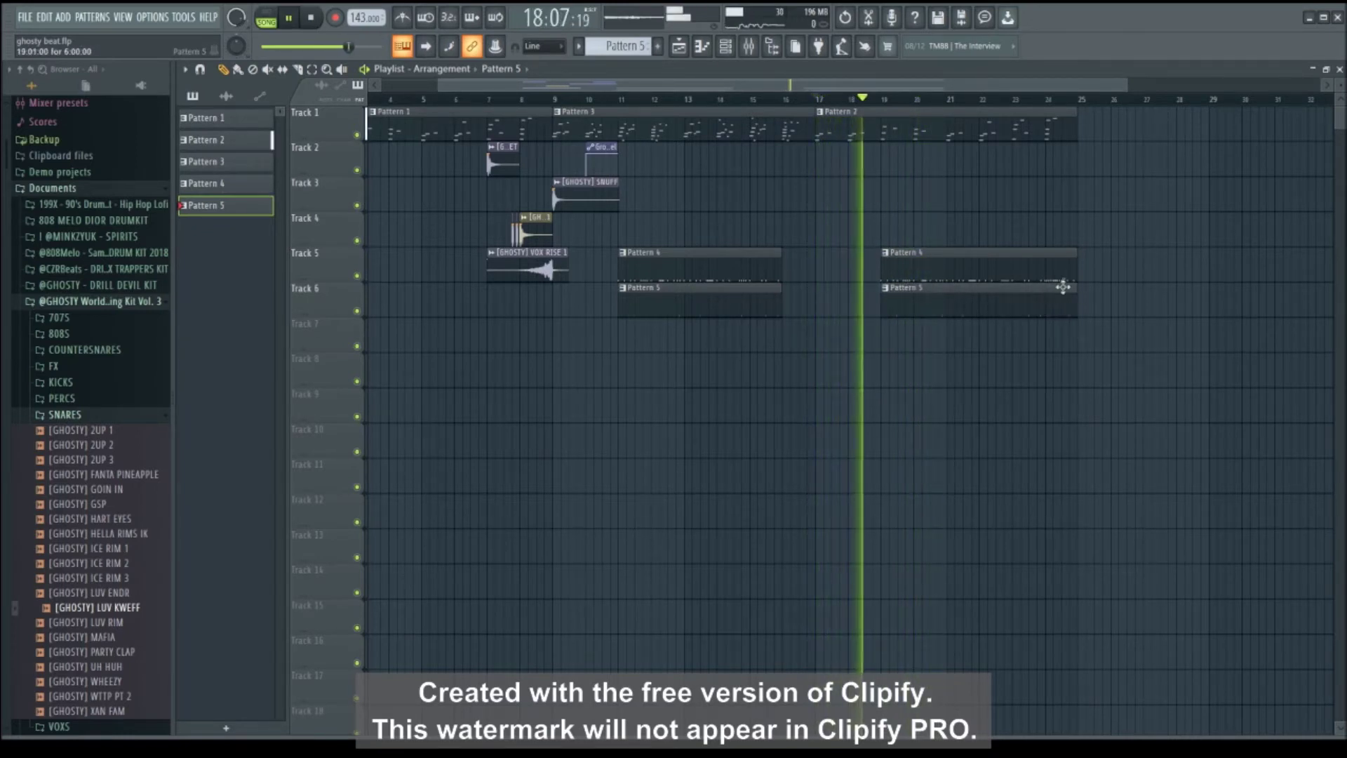
Play the arrangement from bar 9 and again from bar 11 to check the transition into the drum clips.
left_click(554, 102)
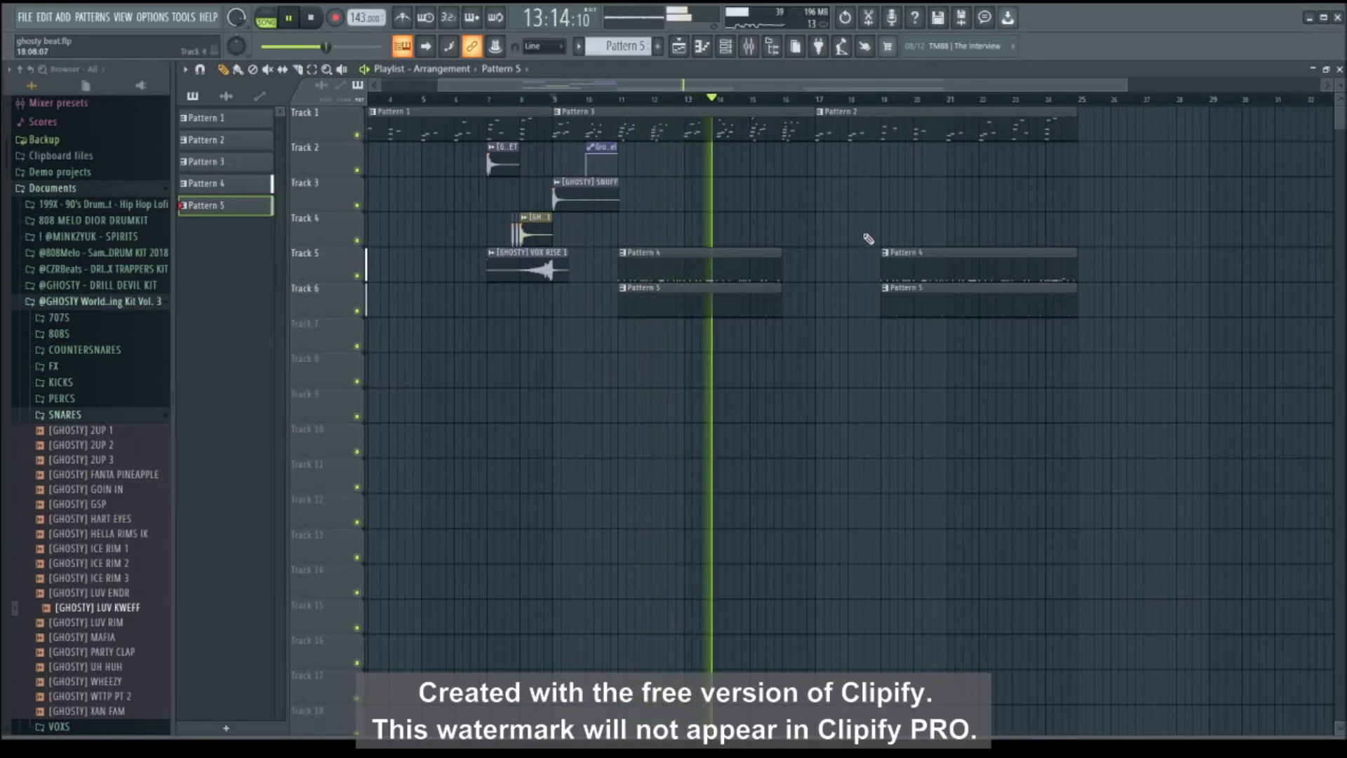
key("space")
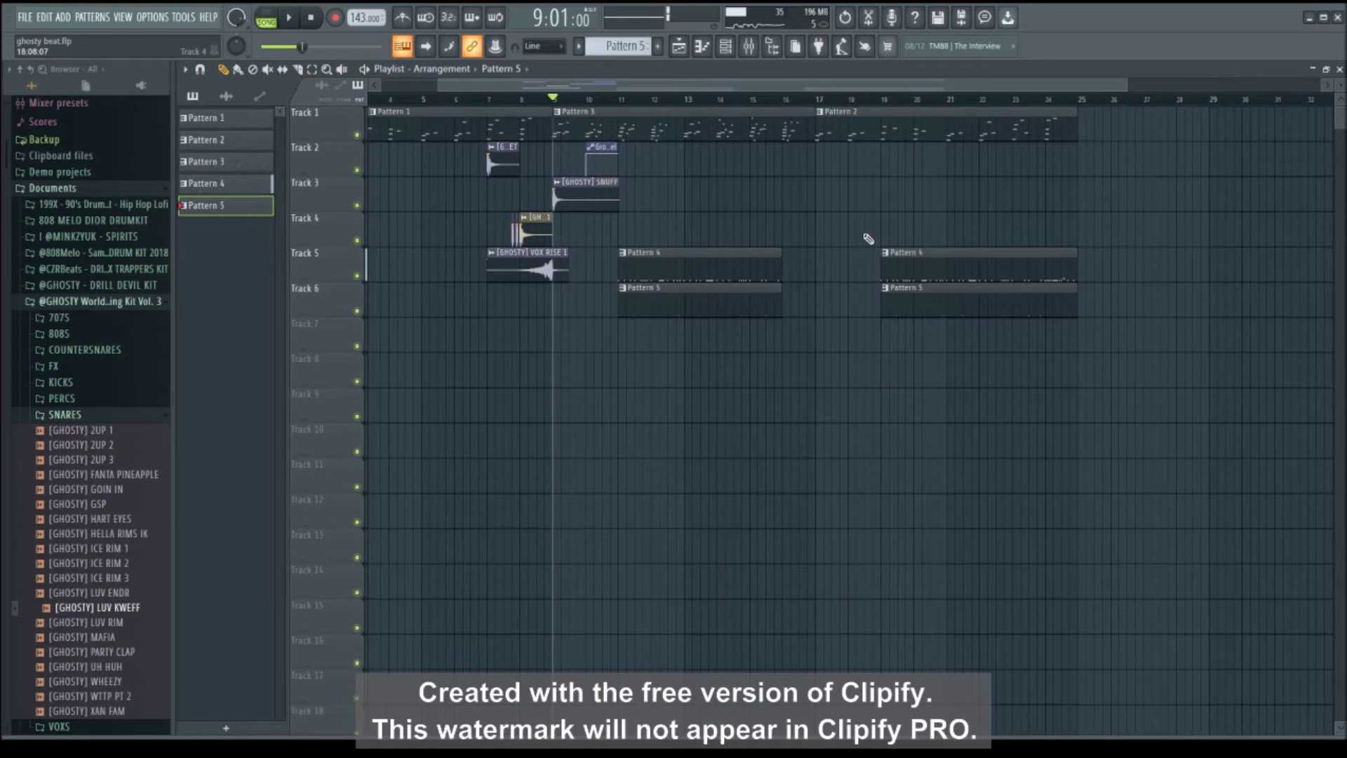
key("space")
left_click(618, 101)
scroll(618, 101, "up", 3)
scroll(618, 101, "down", 4)
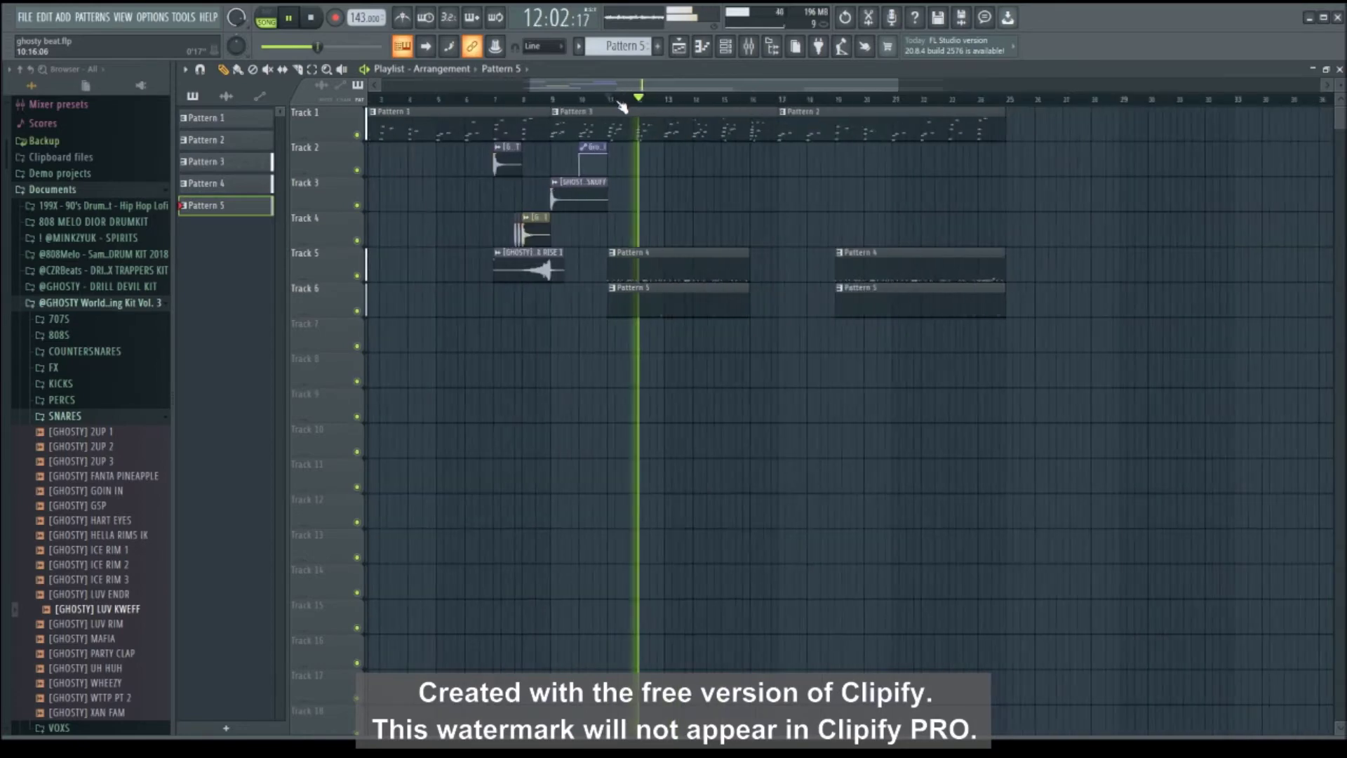
scroll(622, 106, "up", 3)
scroll(622, 107, "up", 1)
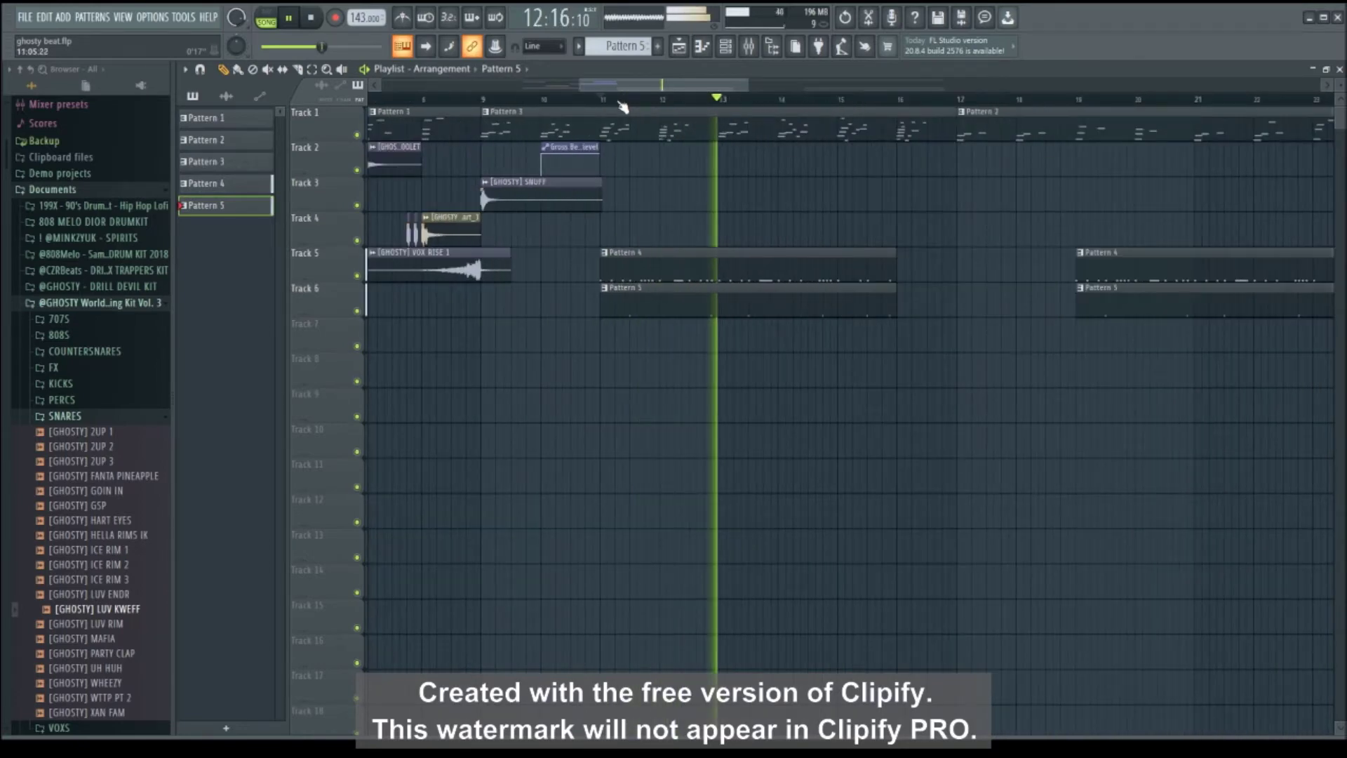
scroll(622, 107, "down", 2)
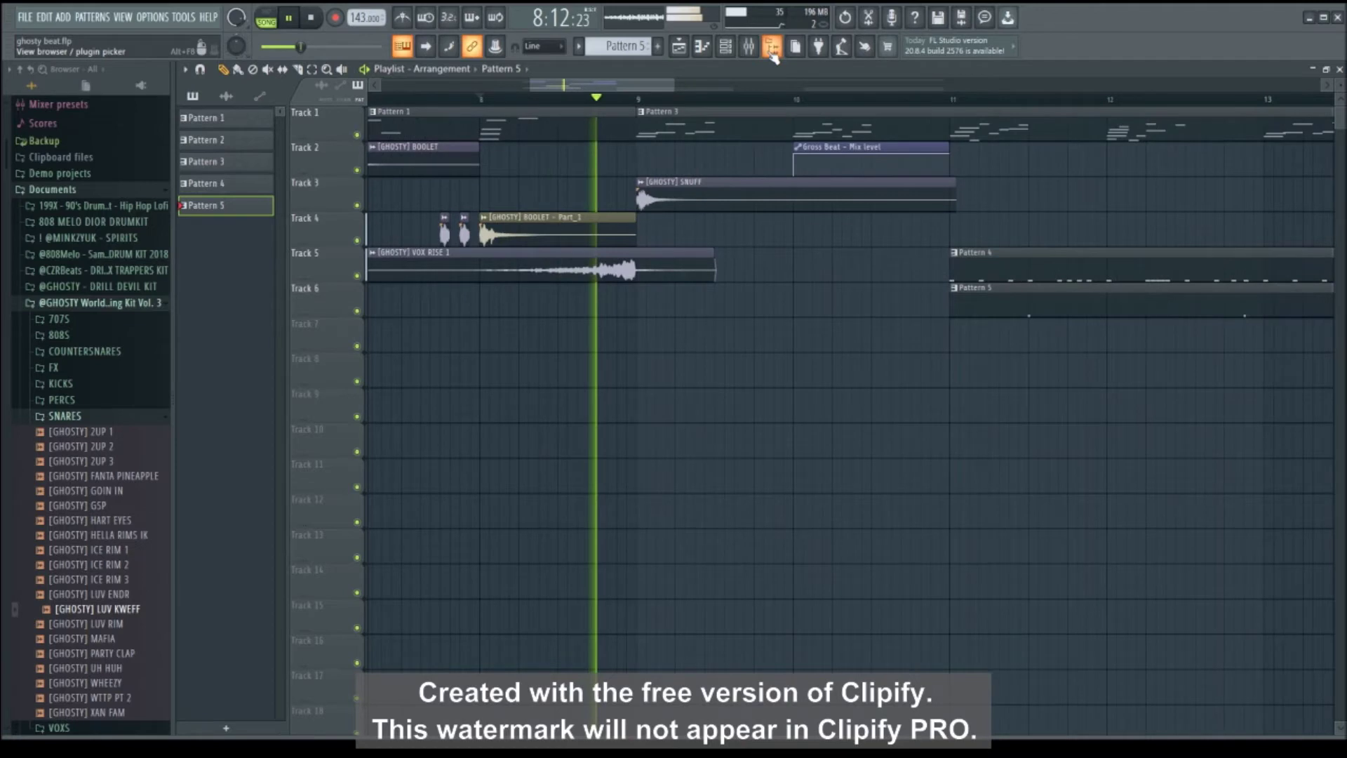
Lower the Insert 6 volume in the mixer and add Fruity Reeverb 2 with the Cathedral preset to its second effect slot.
left_click(771, 53)
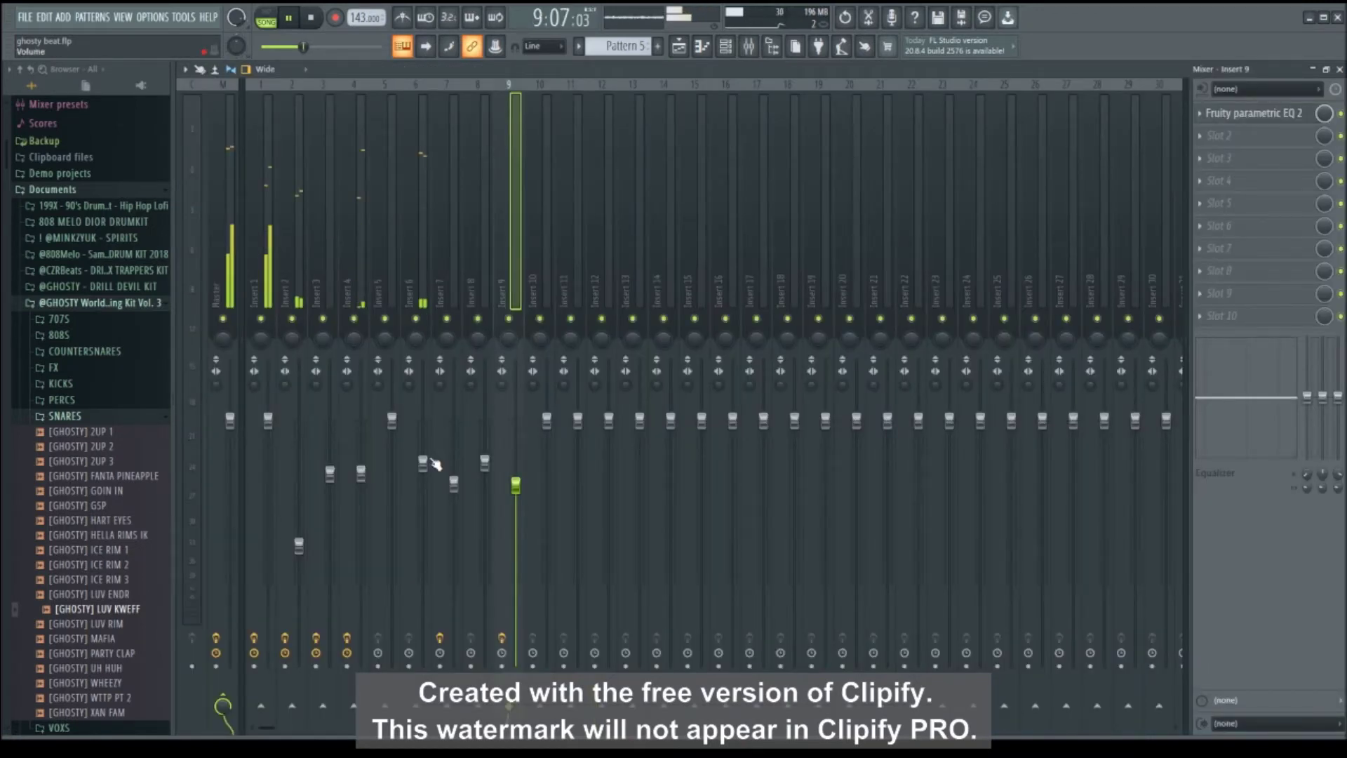
left_click_drag(435, 464, 435, 498)
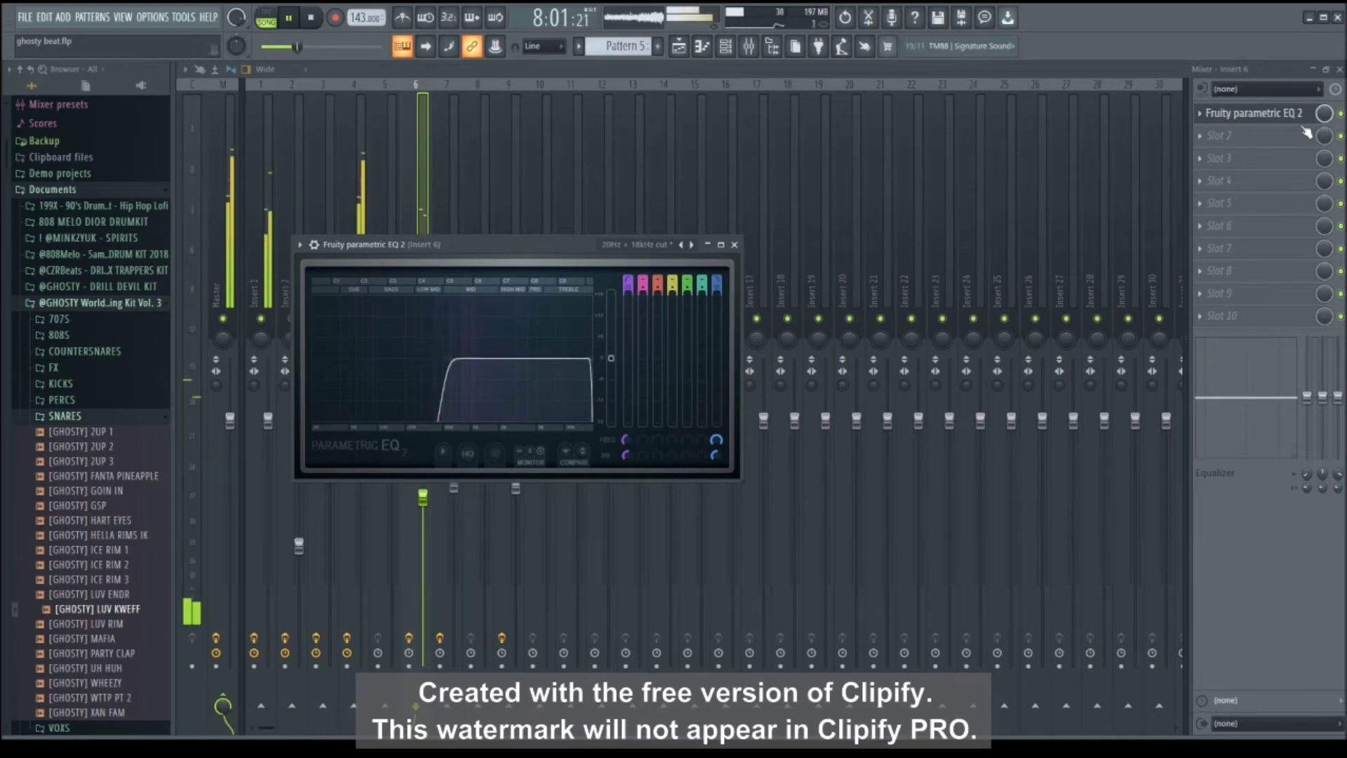
left_click(1303, 130)
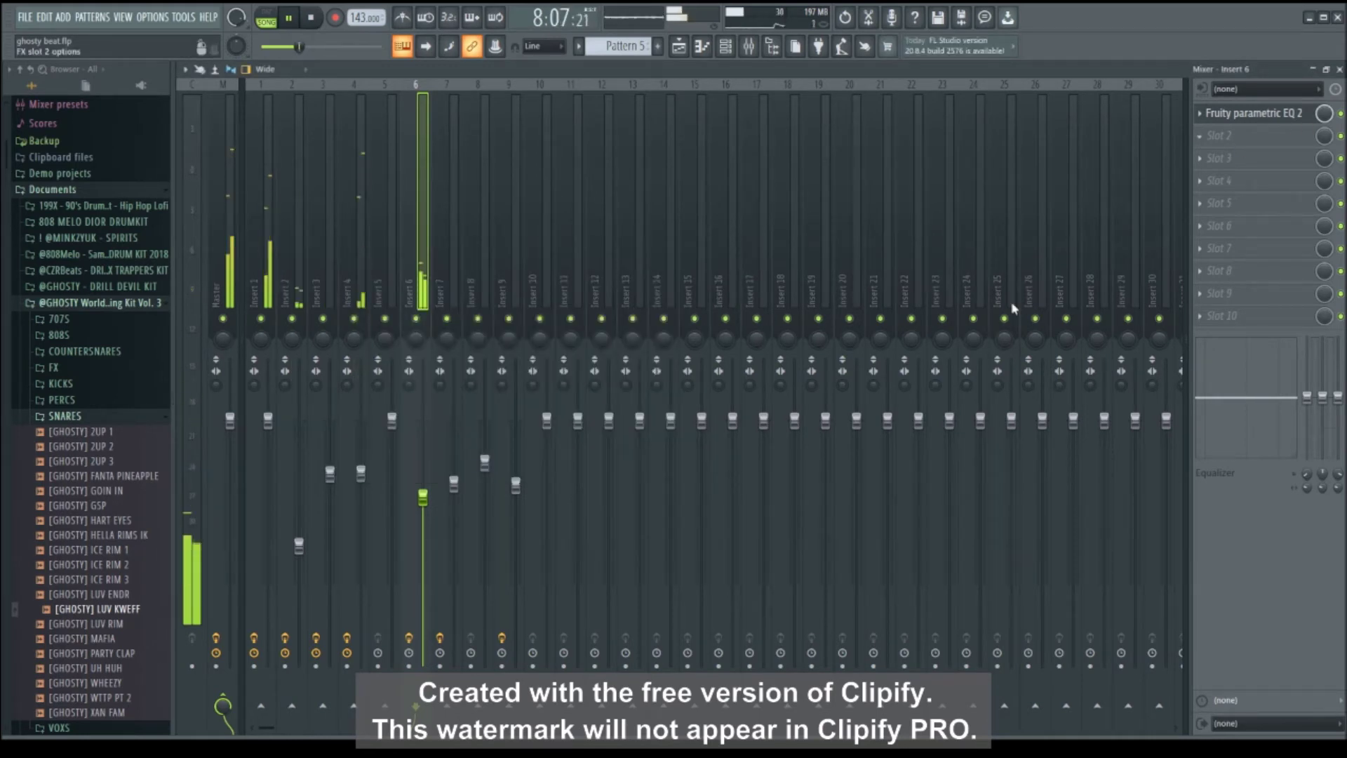
left_click(1017, 202)
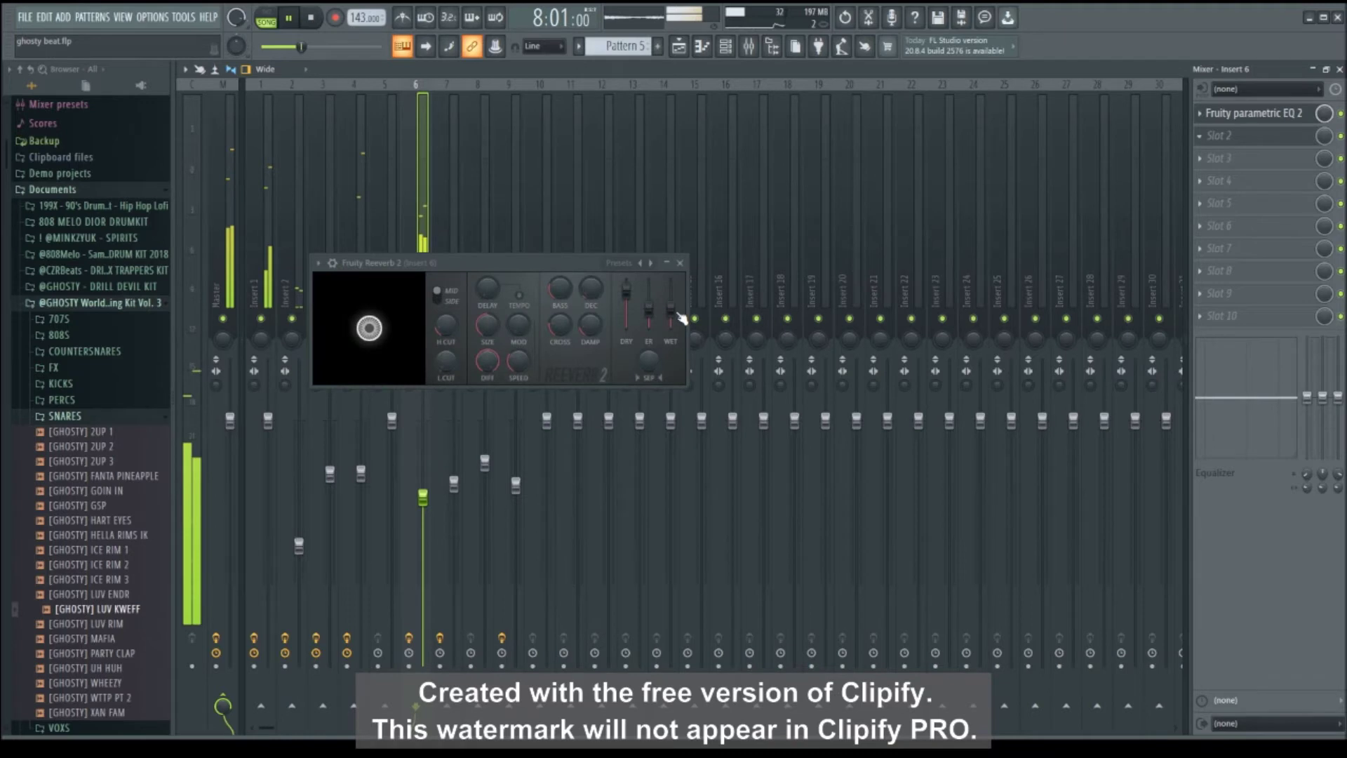
left_click(651, 263)
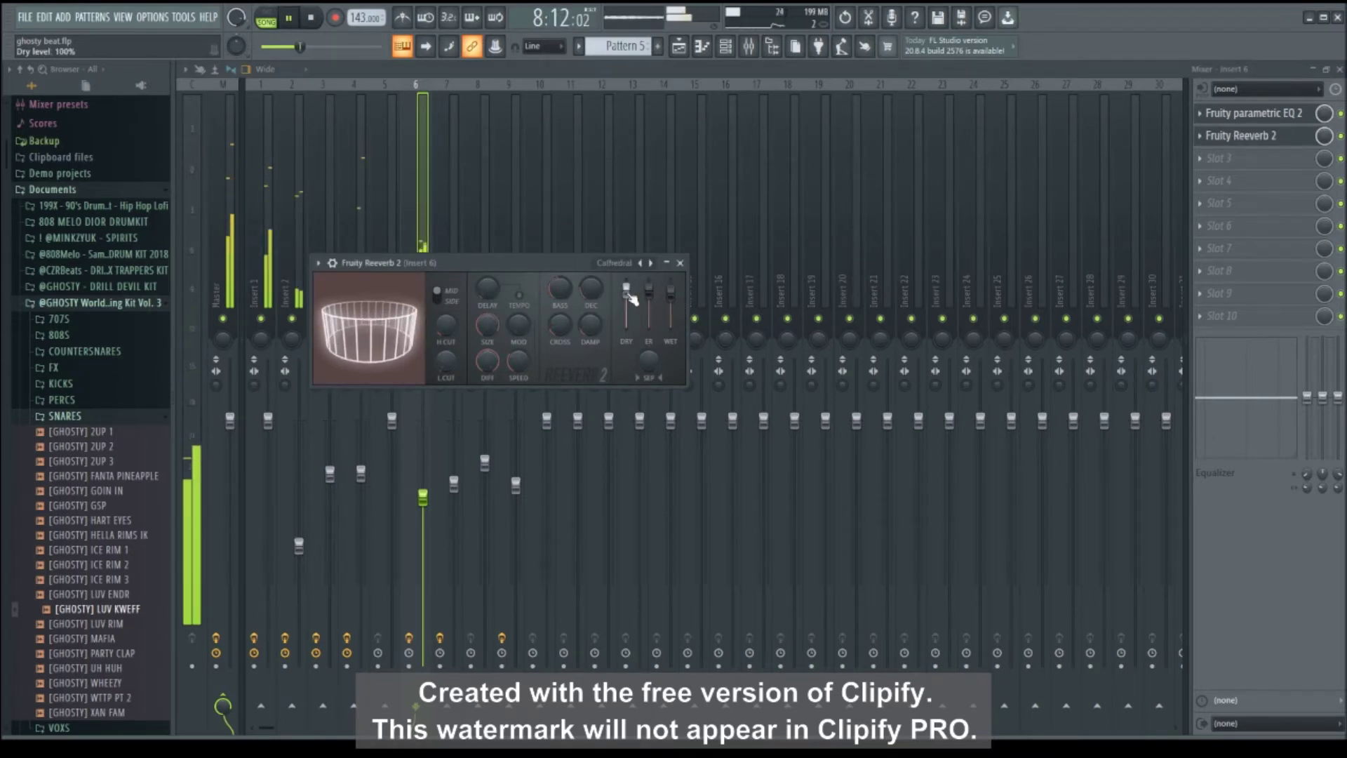
left_click(680, 262)
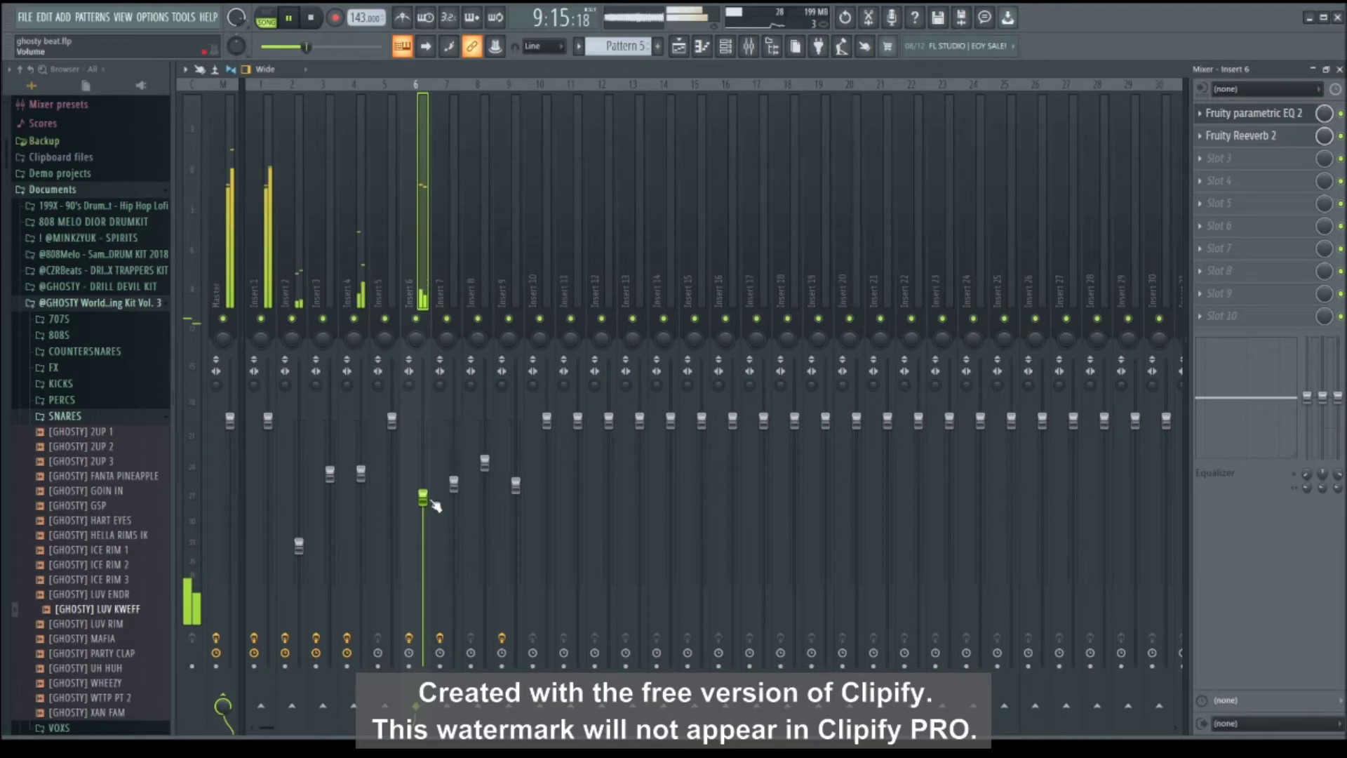
left_click_drag(422, 496, 422, 489)
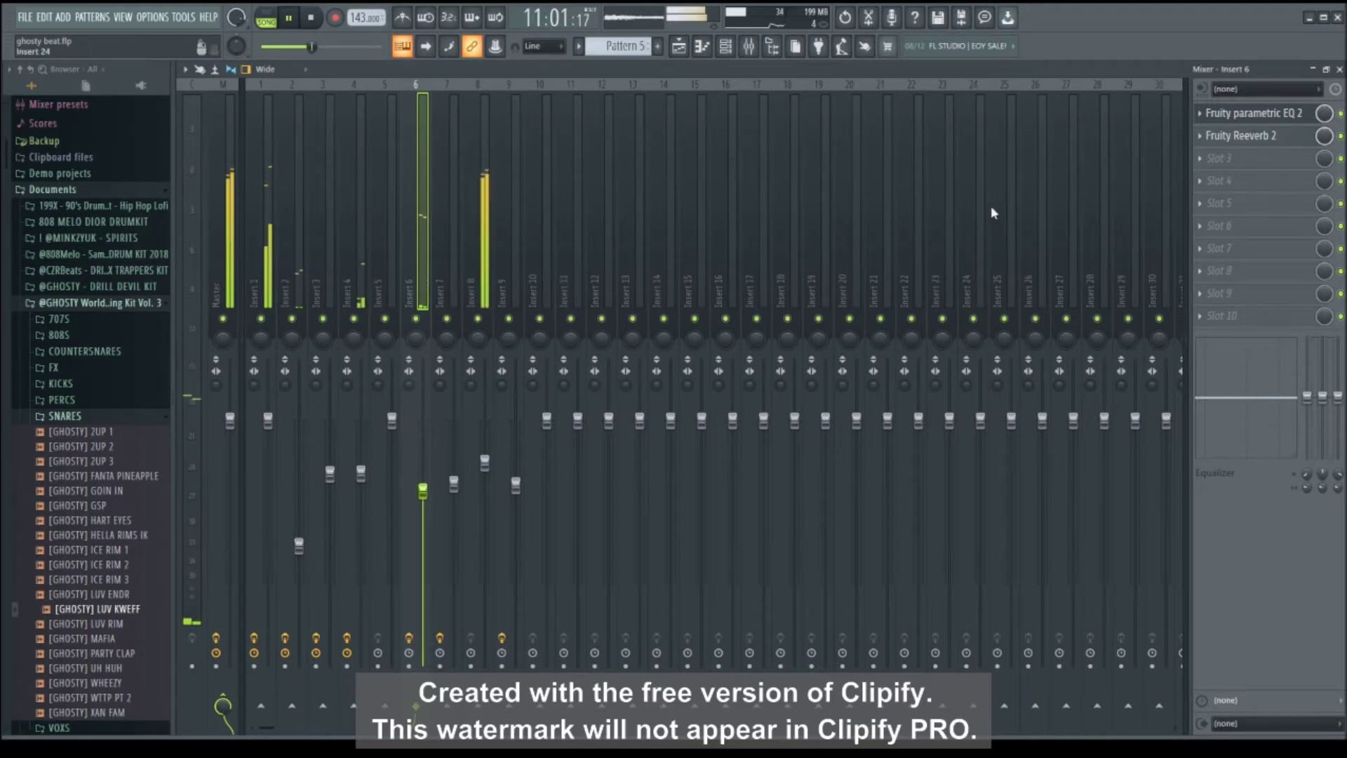
left_click(484, 463)
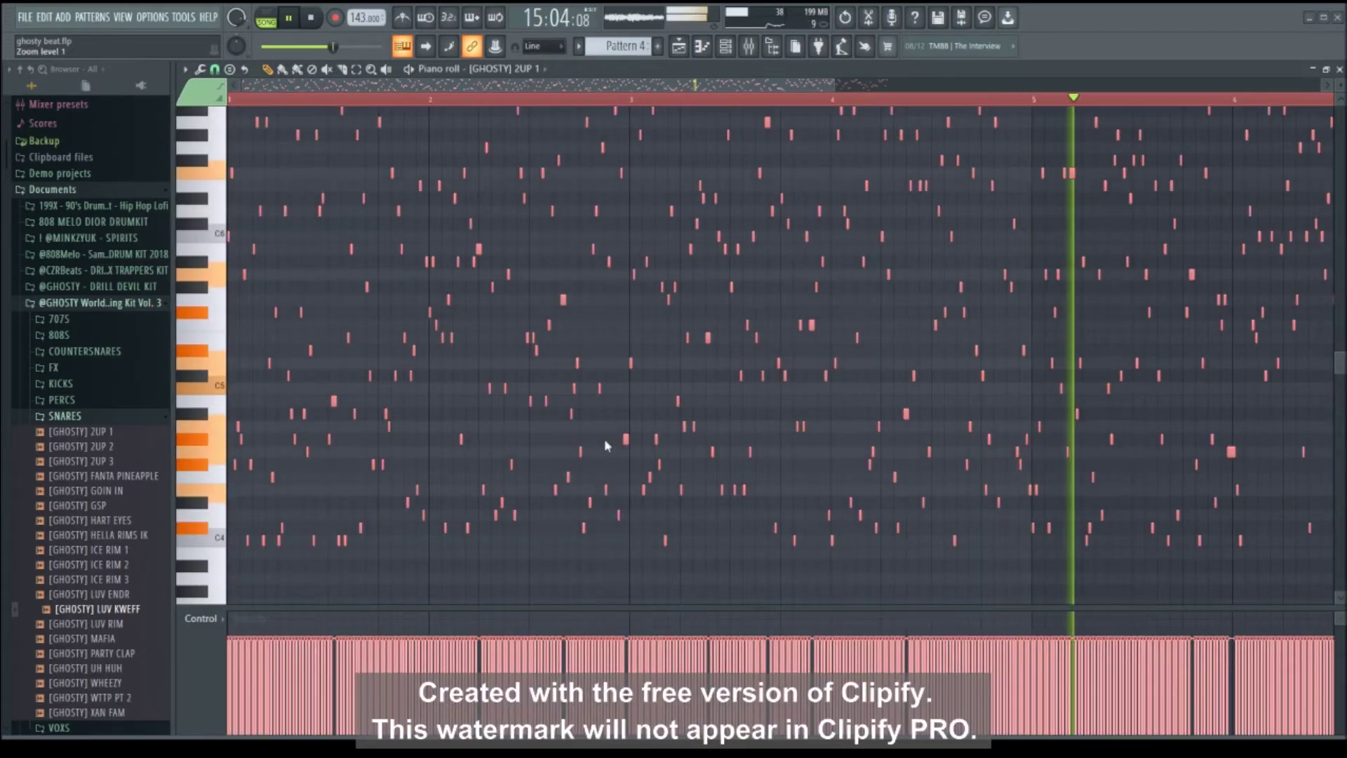
Undo the random pitches on the [GHOSTY] 2UP 1 notes in Pattern 4, randomize only their velocities, and close the piano roll.
key("space")
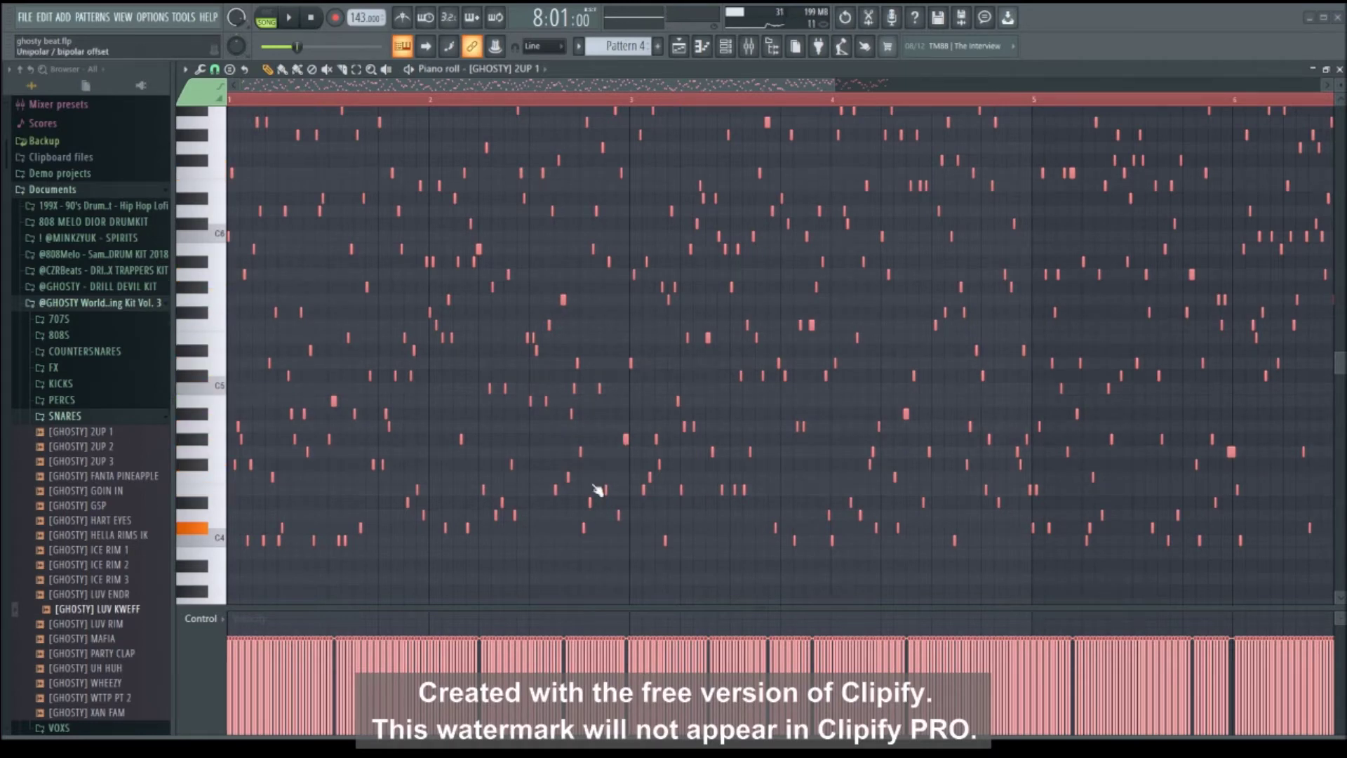
left_click_drag(649, 339, 650, 406)
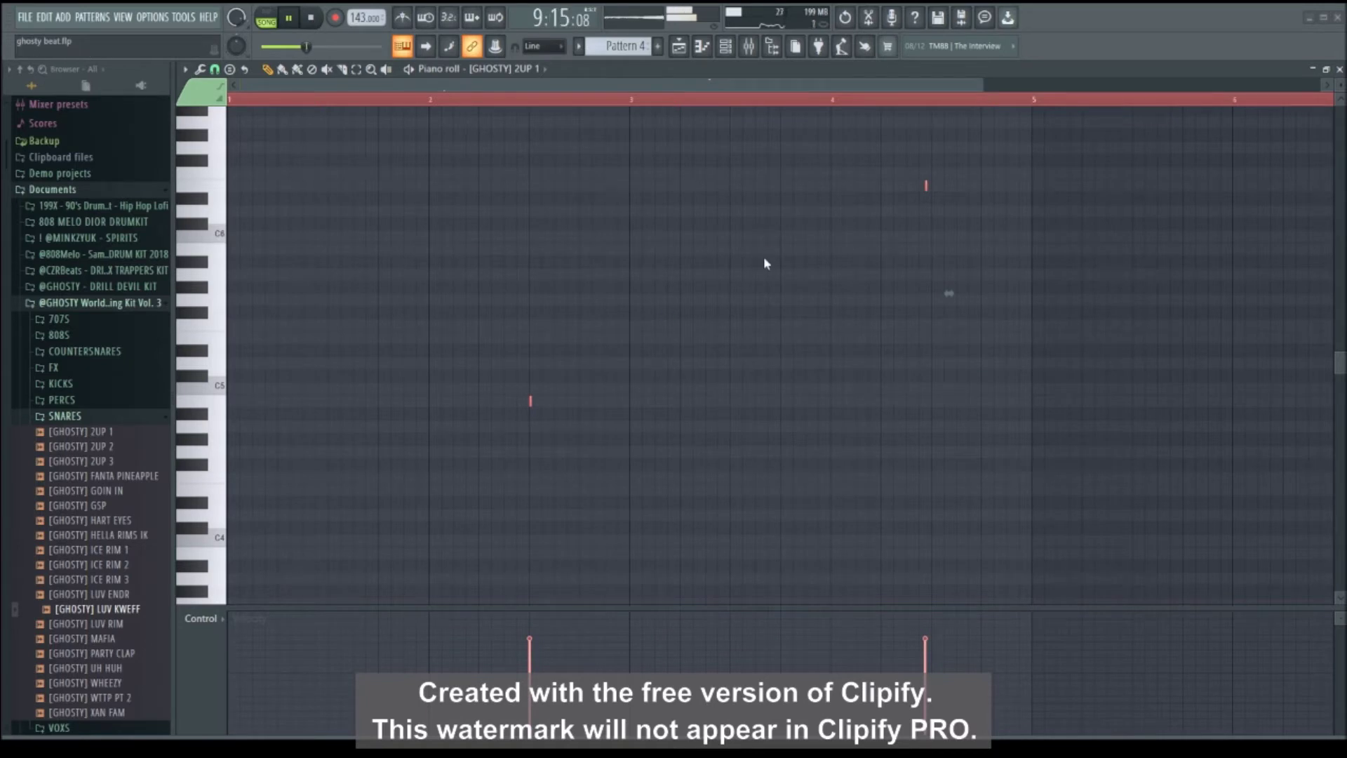
key("space")
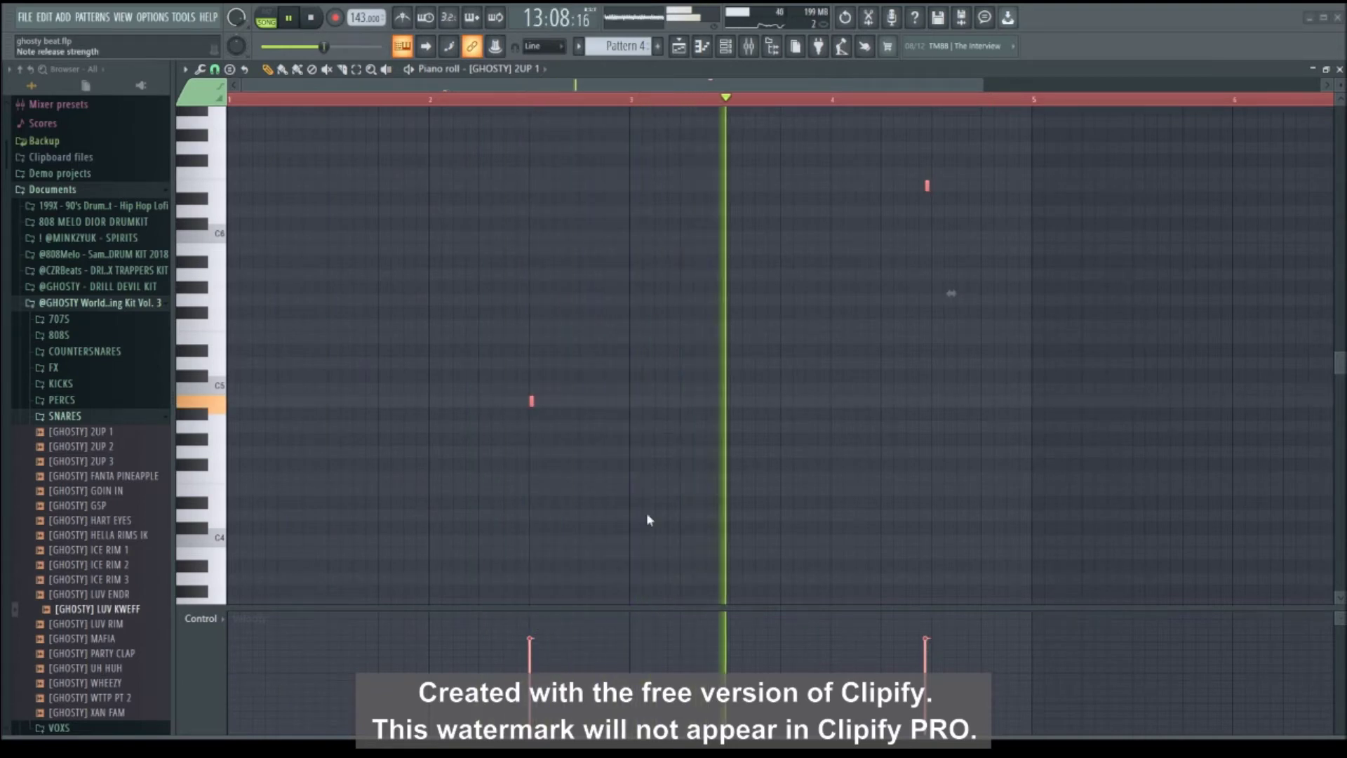
key("ctrl+z")
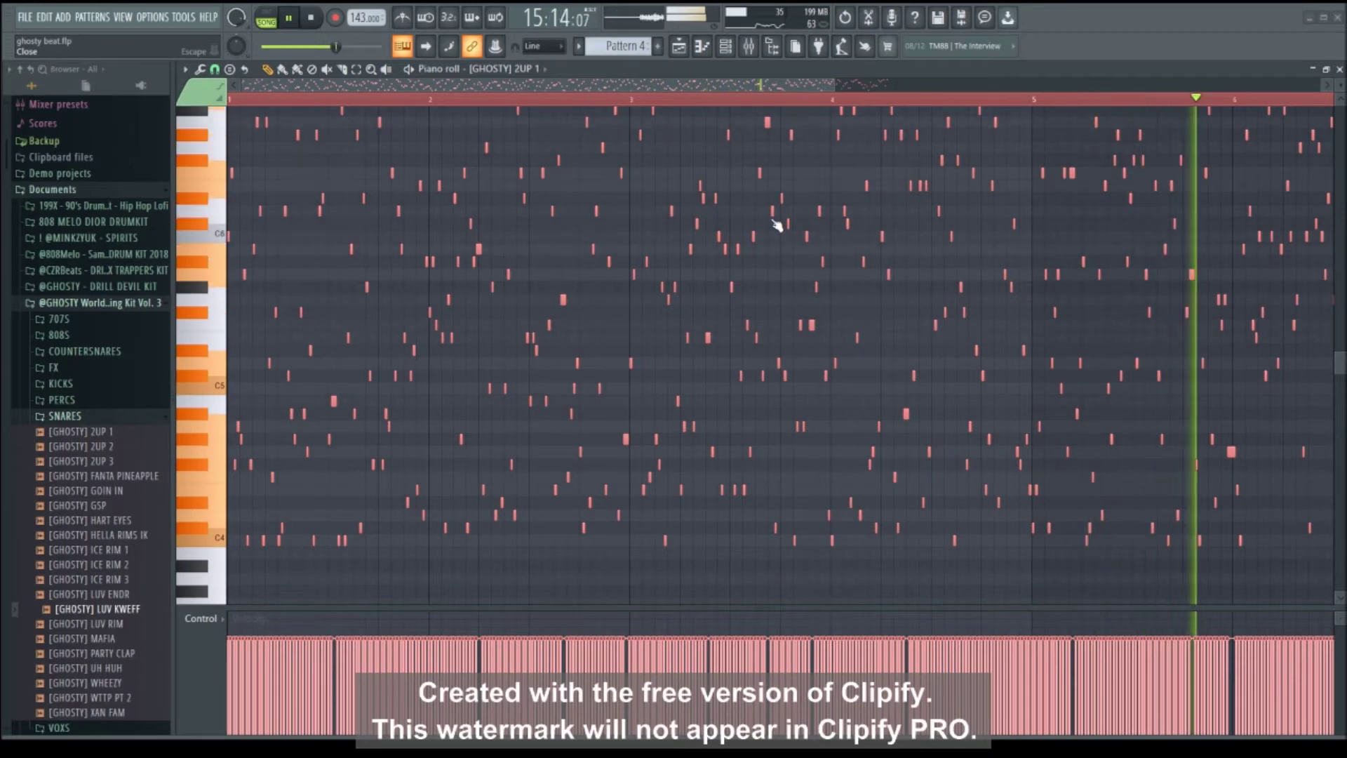
key("ctrl+z")
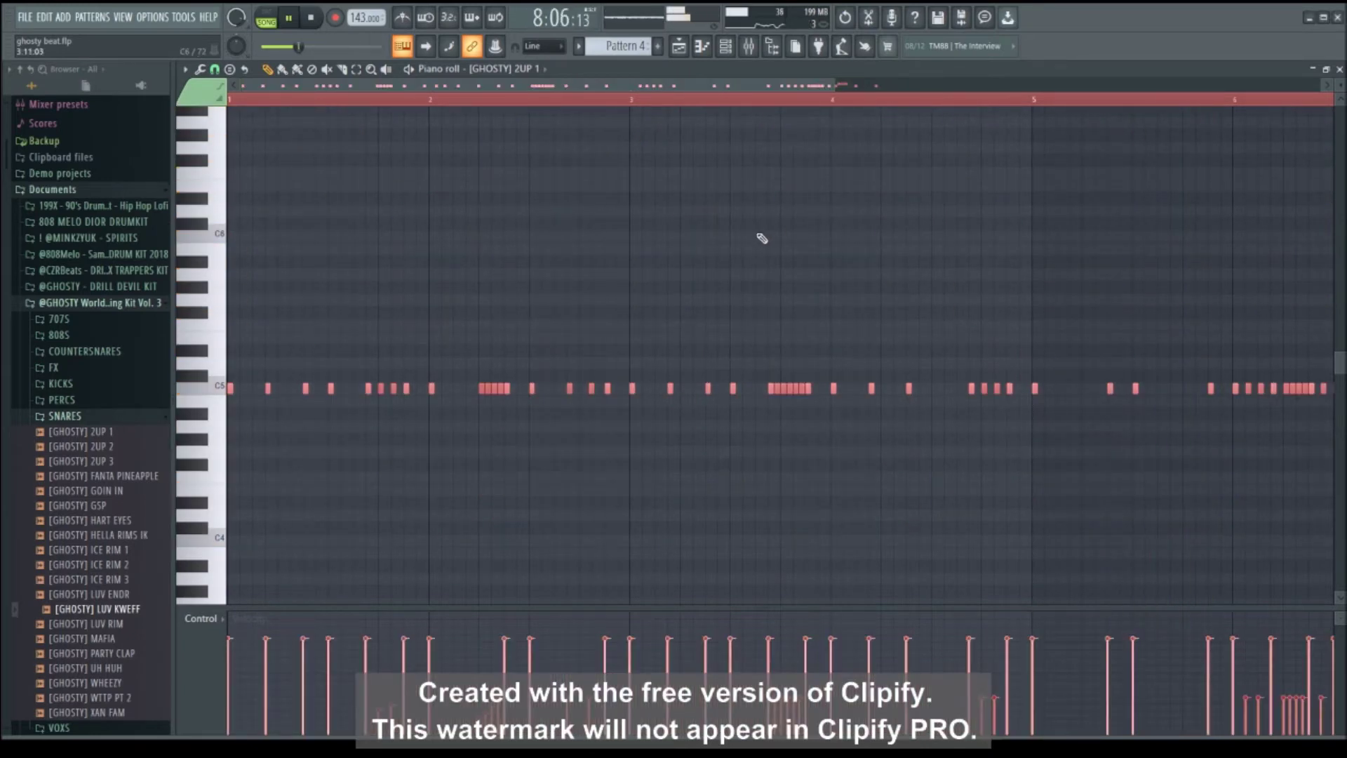
key("ctrl+z")
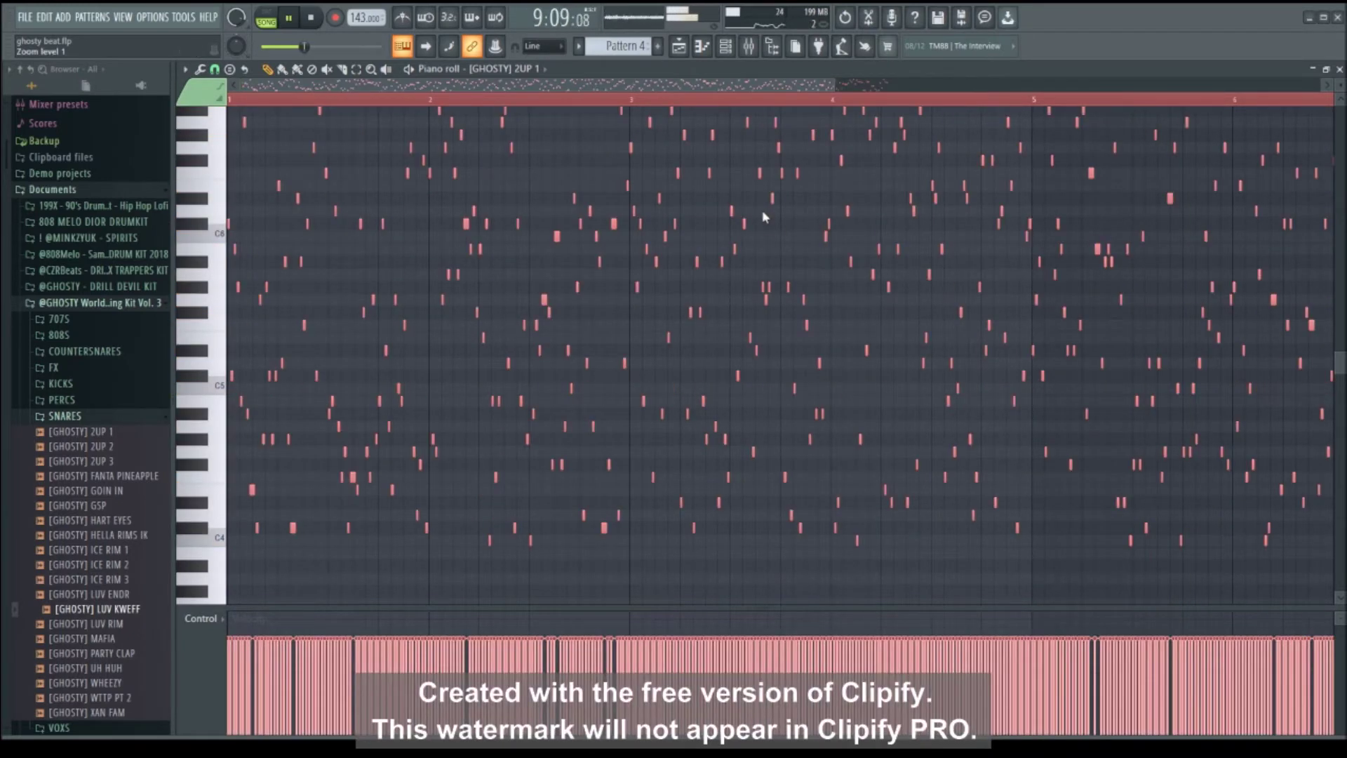
key("ctrl+z")
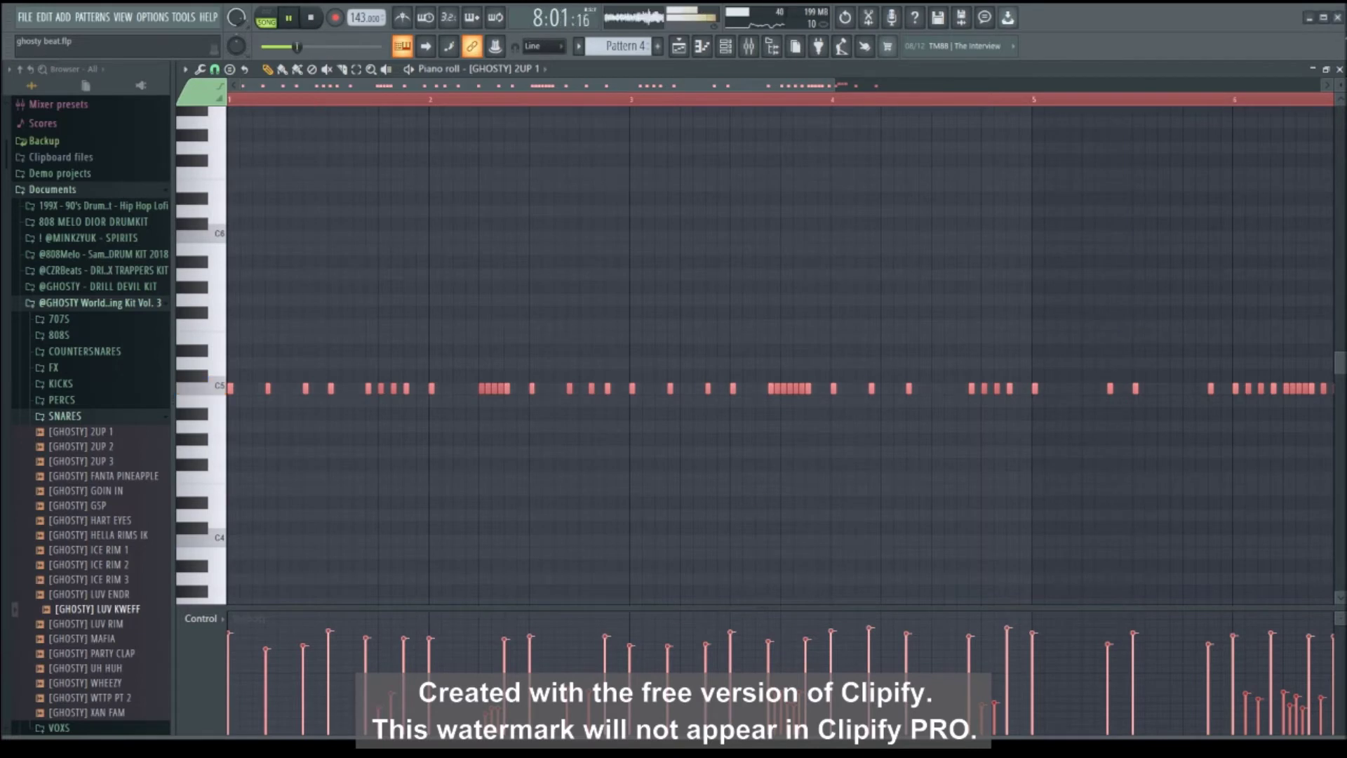
left_click(1339, 70)
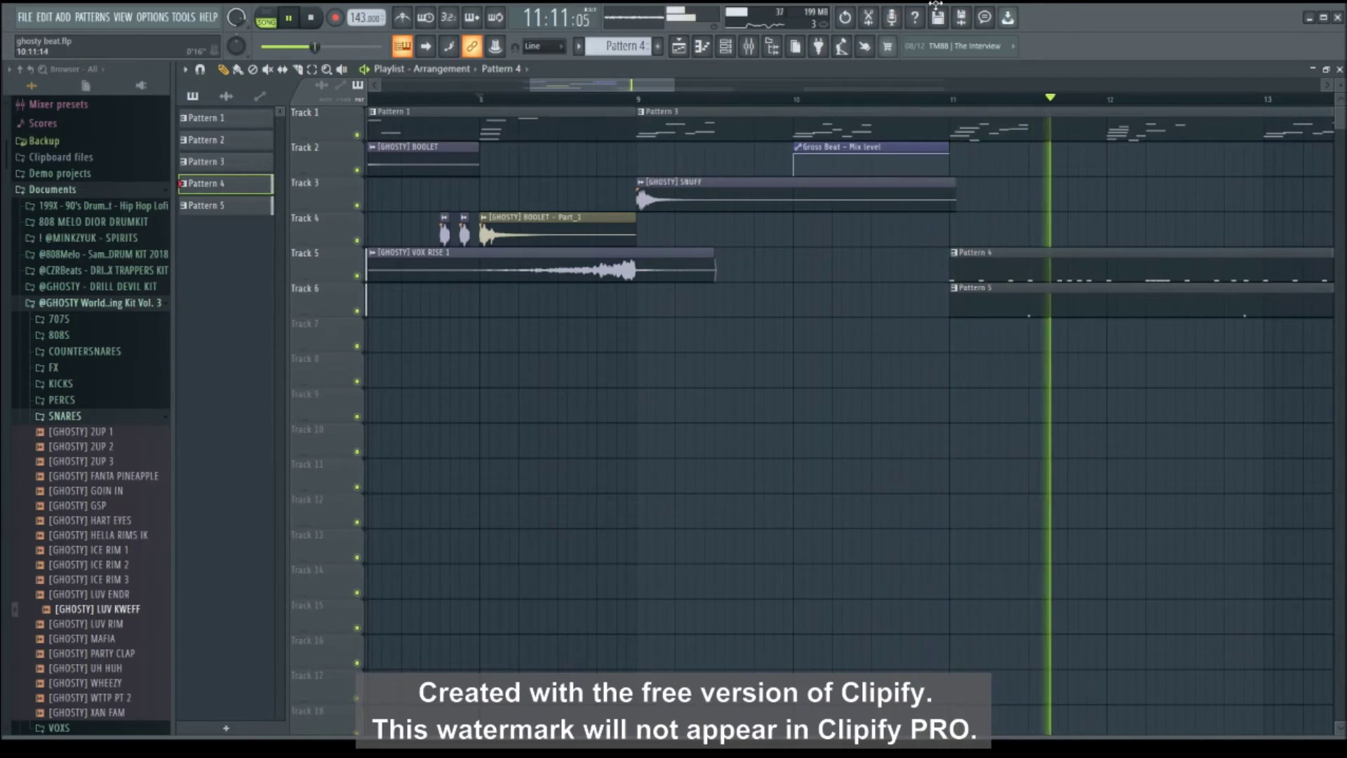
Raise the Insert 8 volume slightly in the mixer and return to the playlist.
left_click(748, 46)
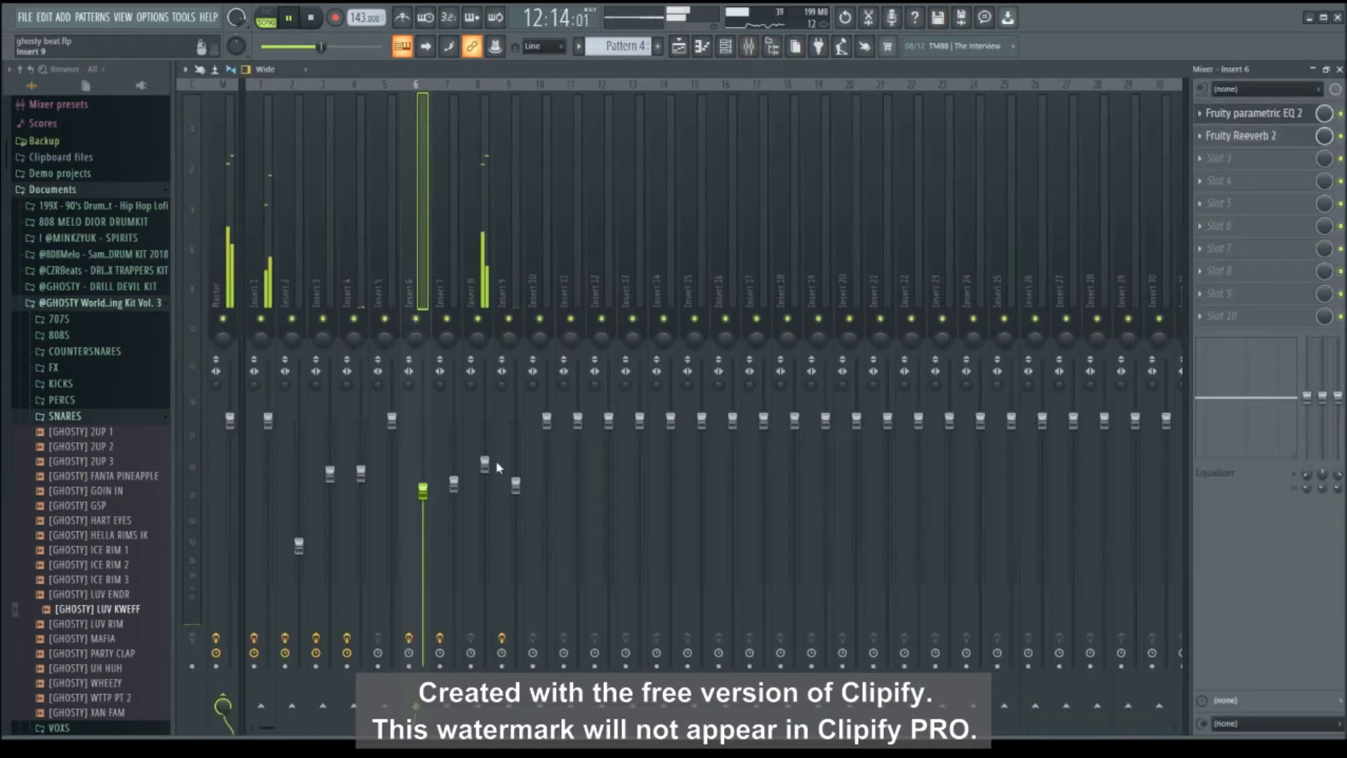
left_click_drag(485, 465, 485, 458)
key("F9")
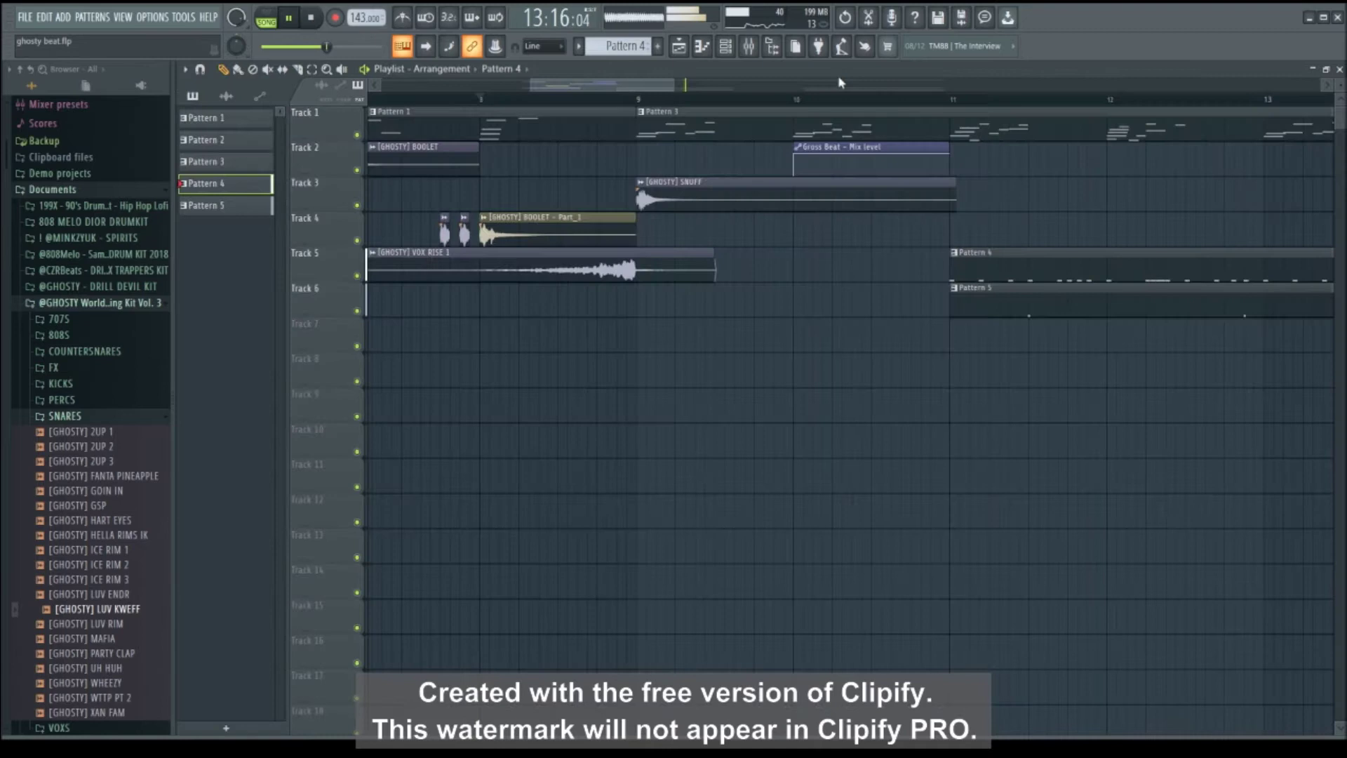
Stop playback, open the FX folder of the Ghosty Vol. 3 kit, and audition its samples down to [GHOSTY] VOX RISE 3.
scroll(516, 105, "down", 5)
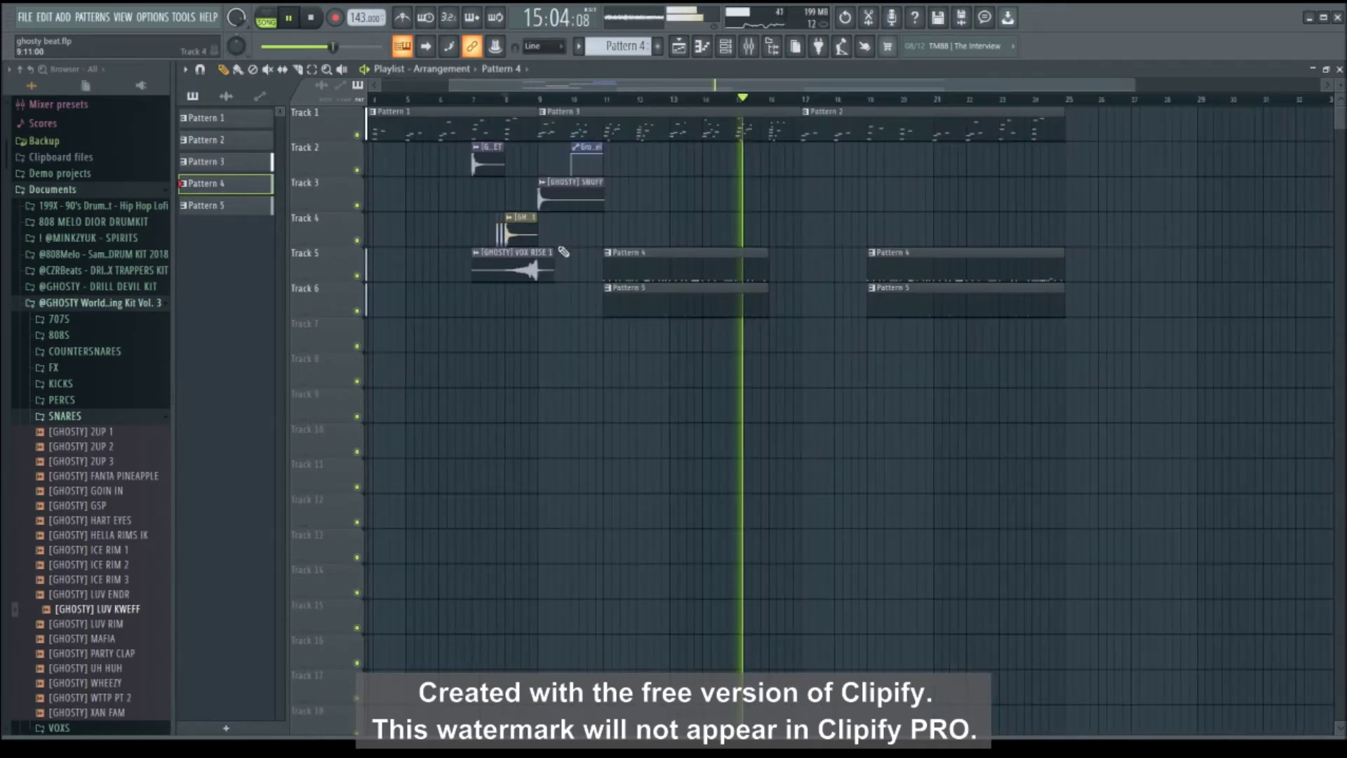
key("space")
left_click_drag(115, 609, 102, 361)
left_click(102, 364)
left_click_drag(108, 510, 134, 606)
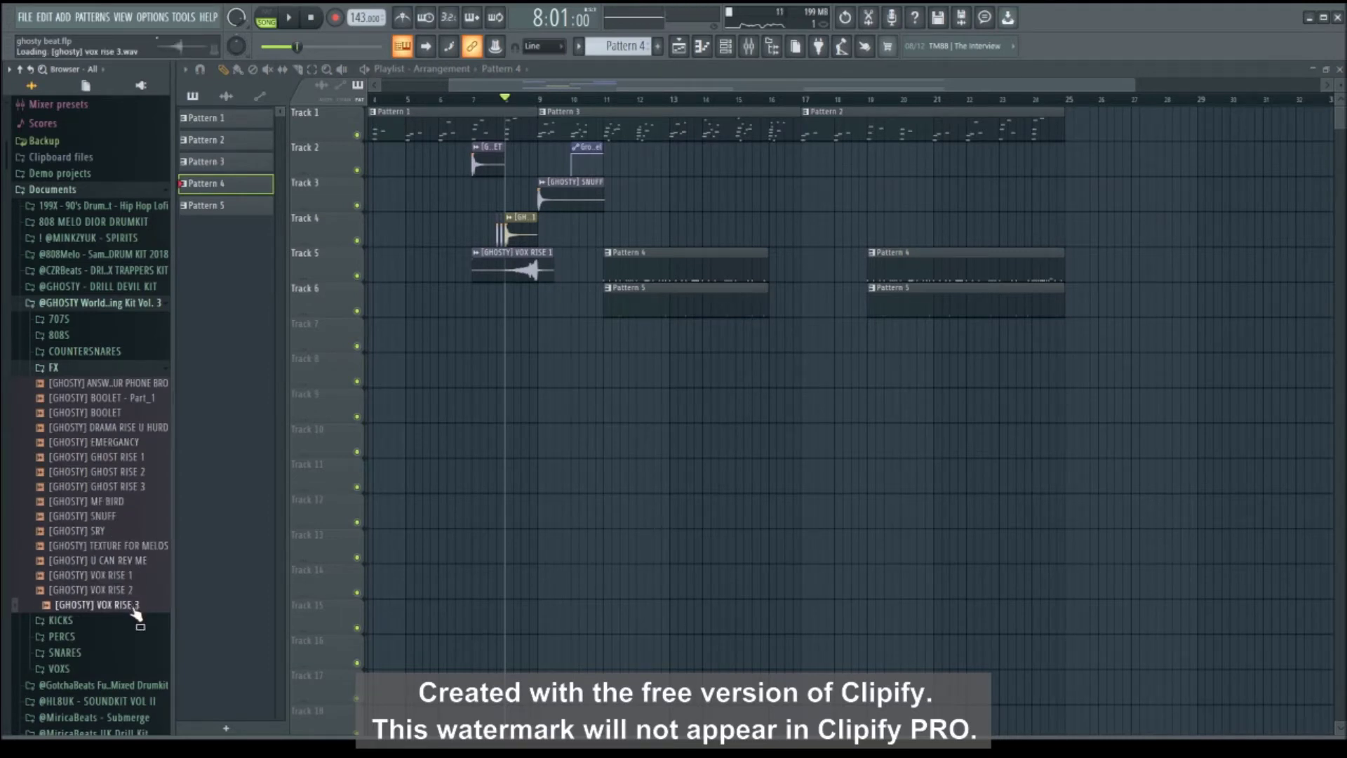
Try [GHOSTY] VOX RISE 3 in the playlist around bar 9, remove the clip, and toggle playback.
left_click_drag(132, 605, 544, 386)
right_click(551, 380)
key("space")
Add [GHOSTY] GHOST RISE 1 from the FX folder to Track 7 so the clip spans bar 15 to bar 19.
left_click_drag(146, 475, 663, 369)
left_click_drag(732, 365, 803, 306)
scroll(819, 92, "left", 2)
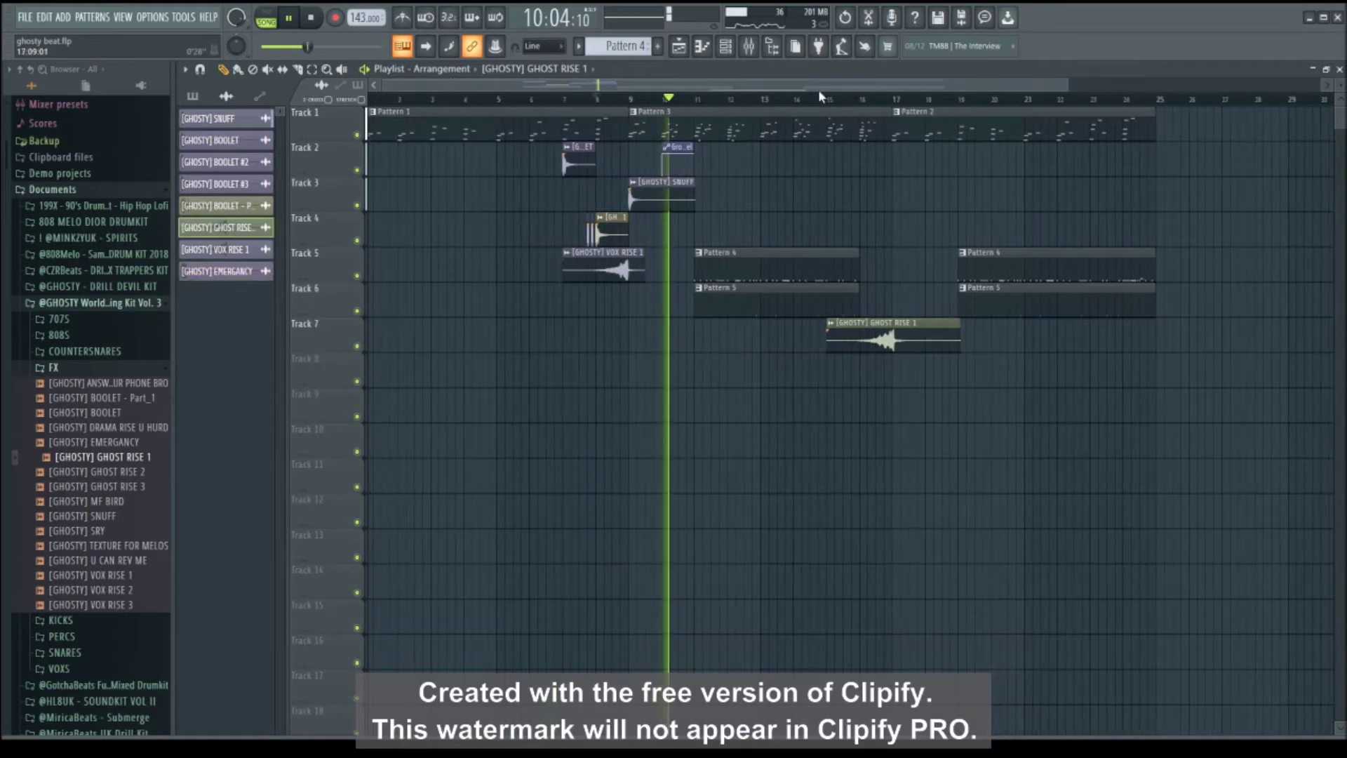
Nudge the [GHOSTY] GHOST RISE 1 clip so its peak lands on bar 17, and play from bar 16.
left_click_drag(818, 90, 953, 108)
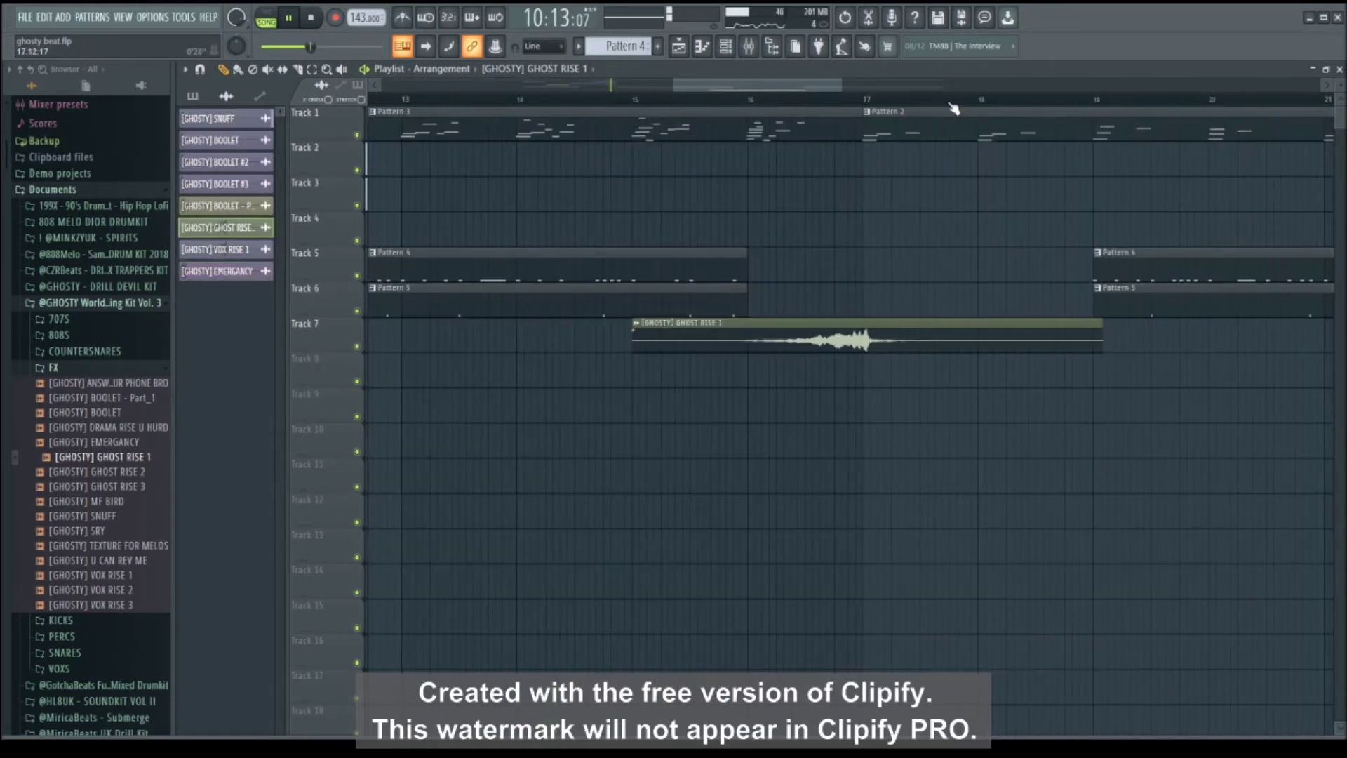
scroll(952, 108, "up", 1)
left_click_drag(898, 326, 892, 326)
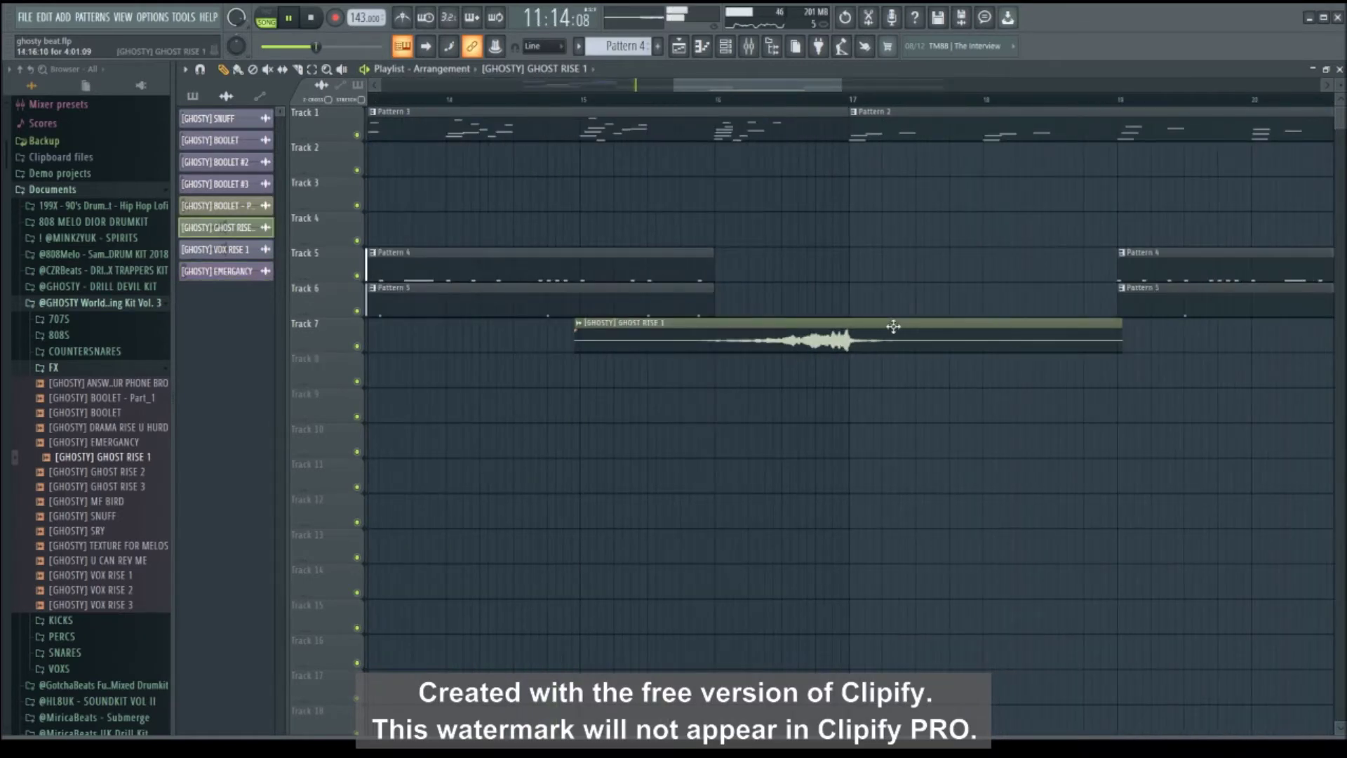
left_click(719, 100)
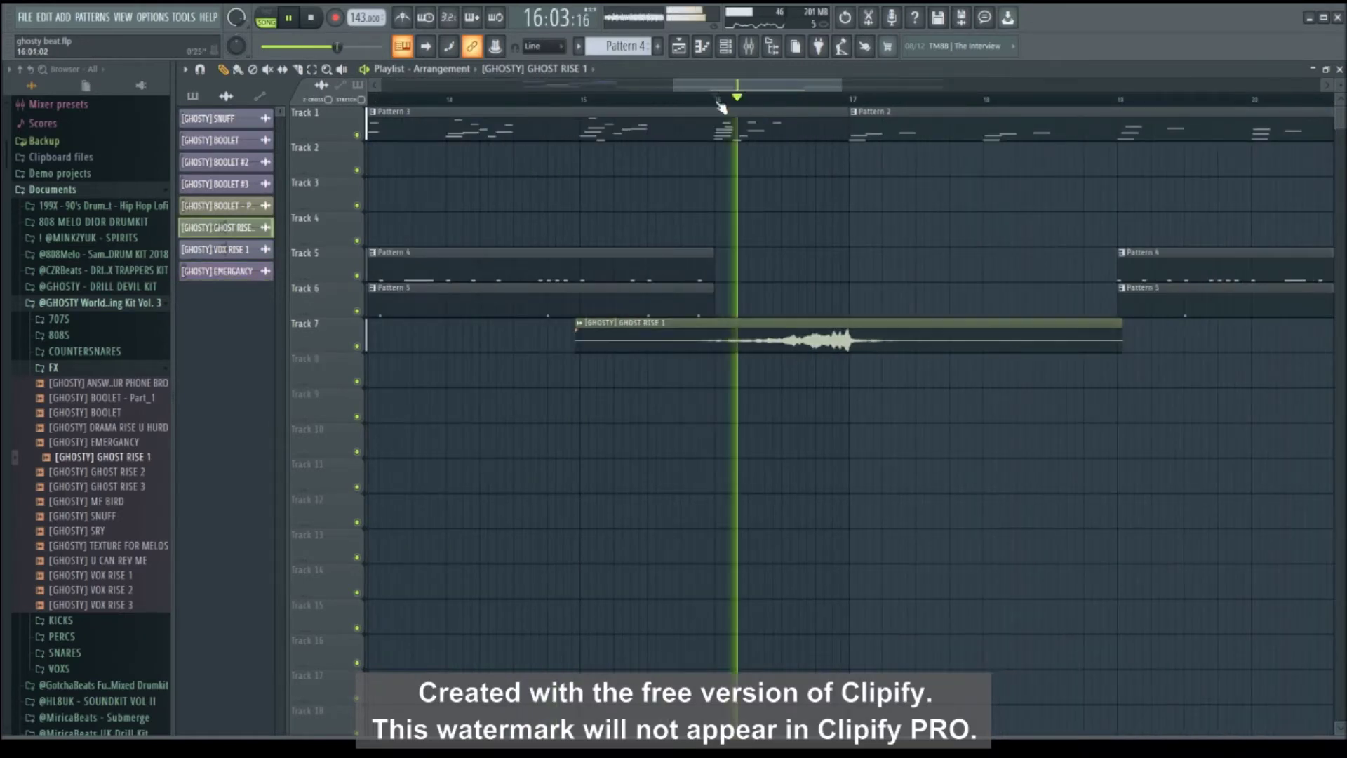
scroll(745, 87, "up", 2)
Add Fruity parametric EQ 2 with the lows cut and Fruity Reeverb 2 to Insert 10, and lower its volume slightly.
left_click(748, 50)
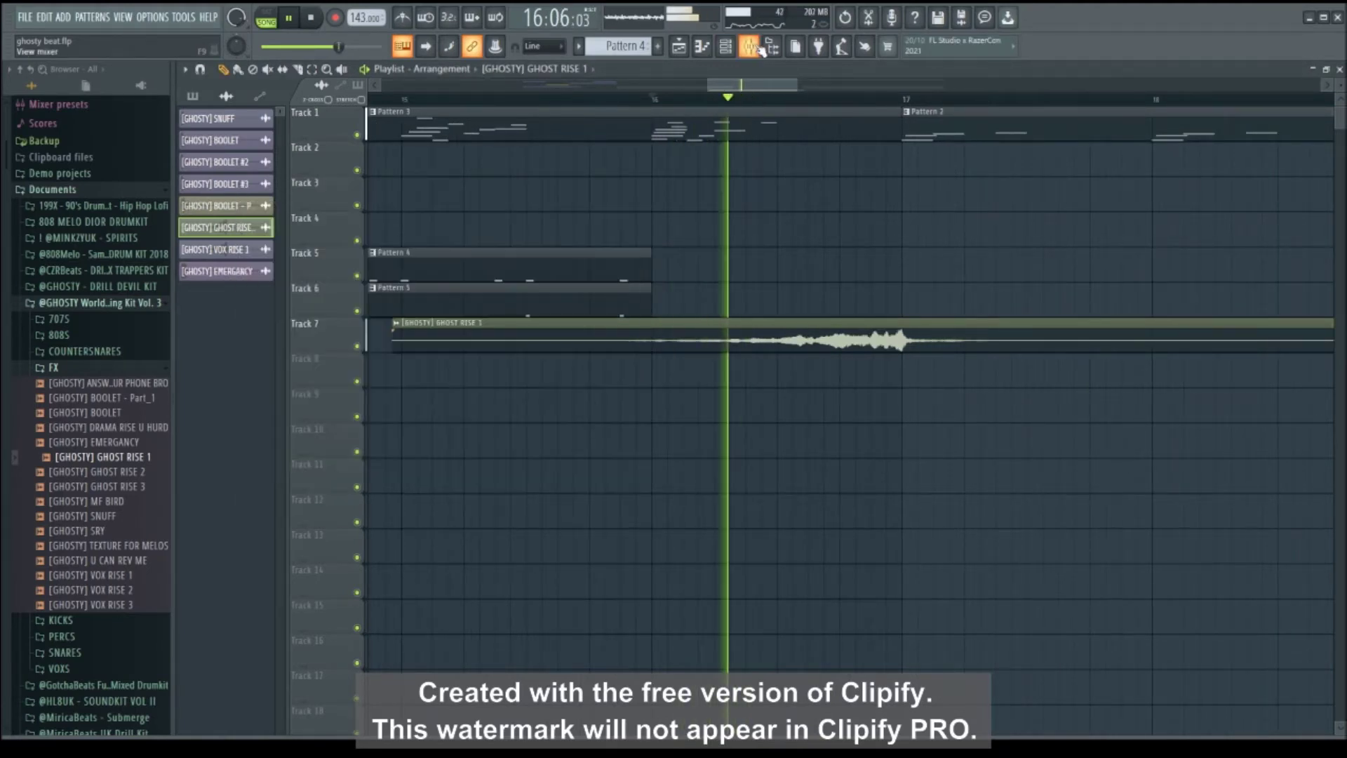
left_click(758, 48)
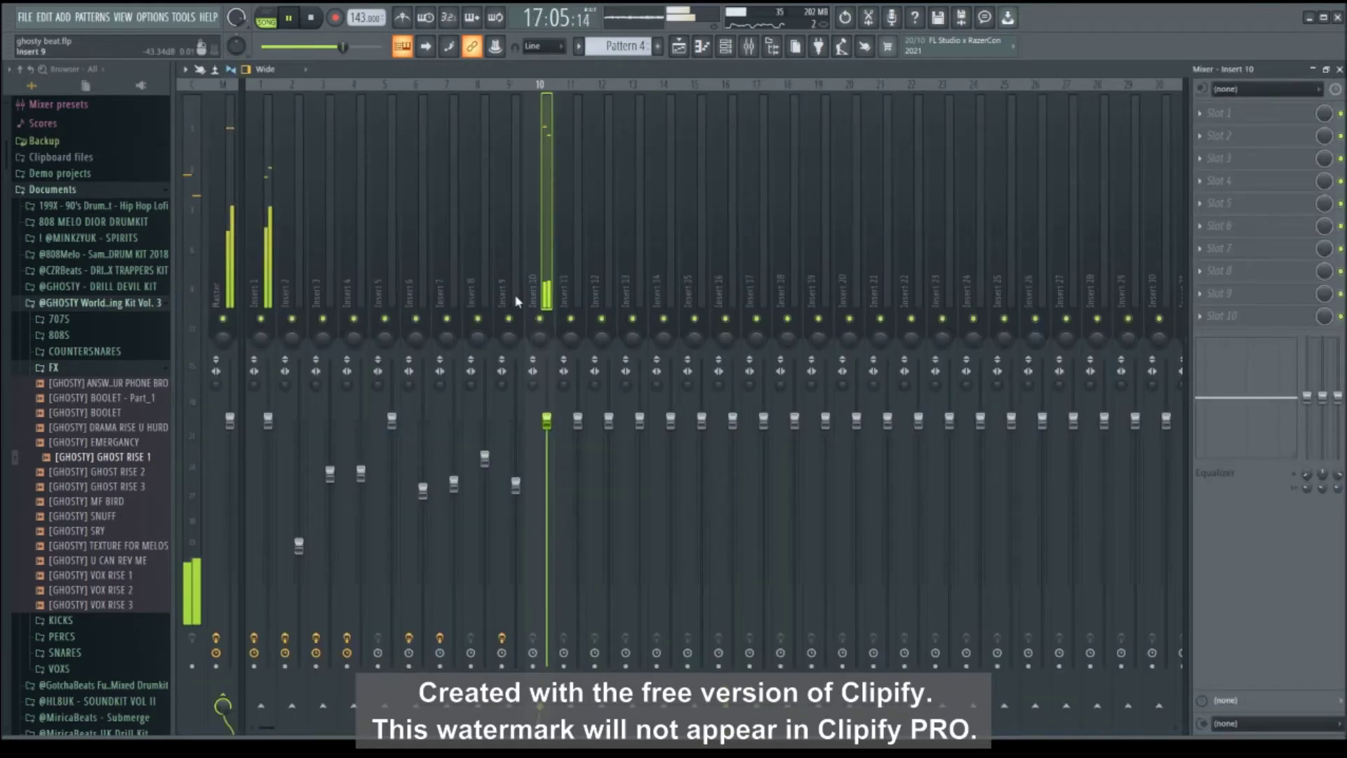
left_click(1008, 492)
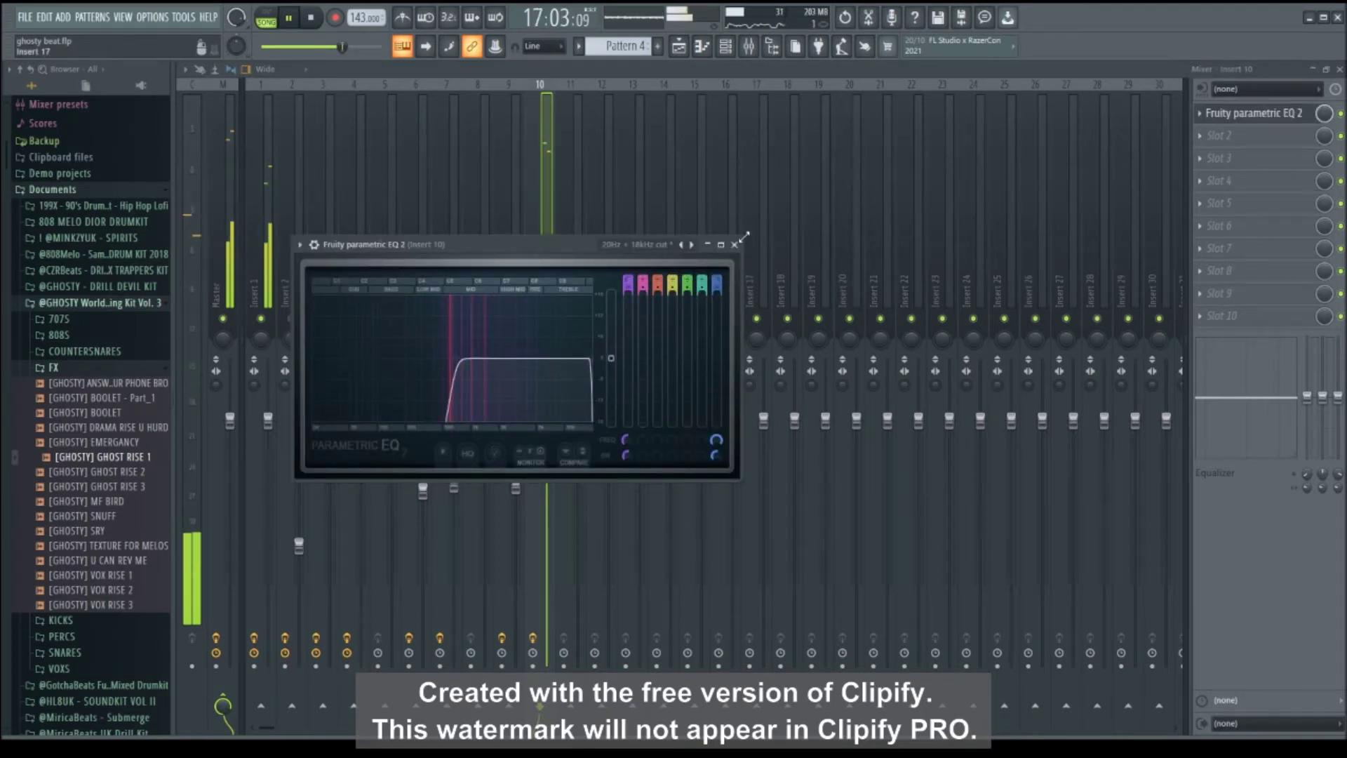
left_click(734, 244)
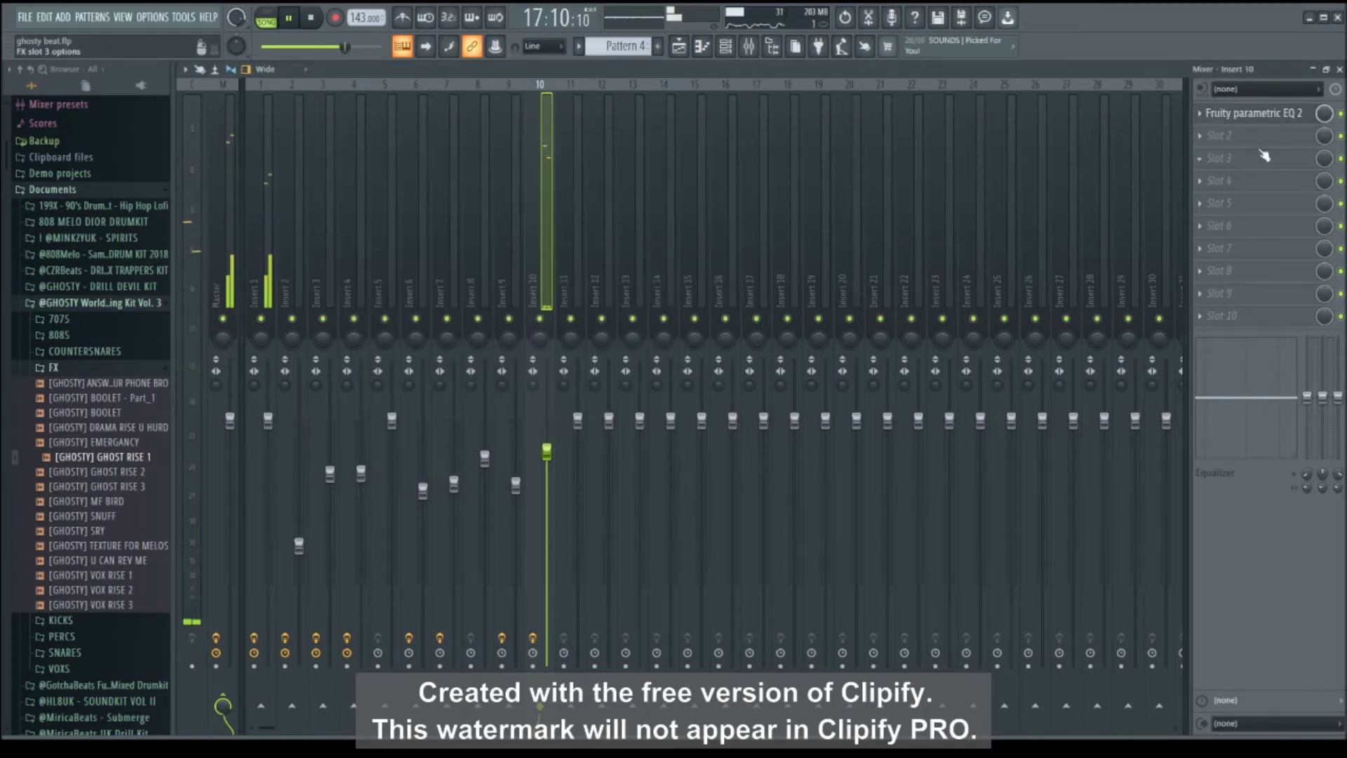
left_click(793, 243)
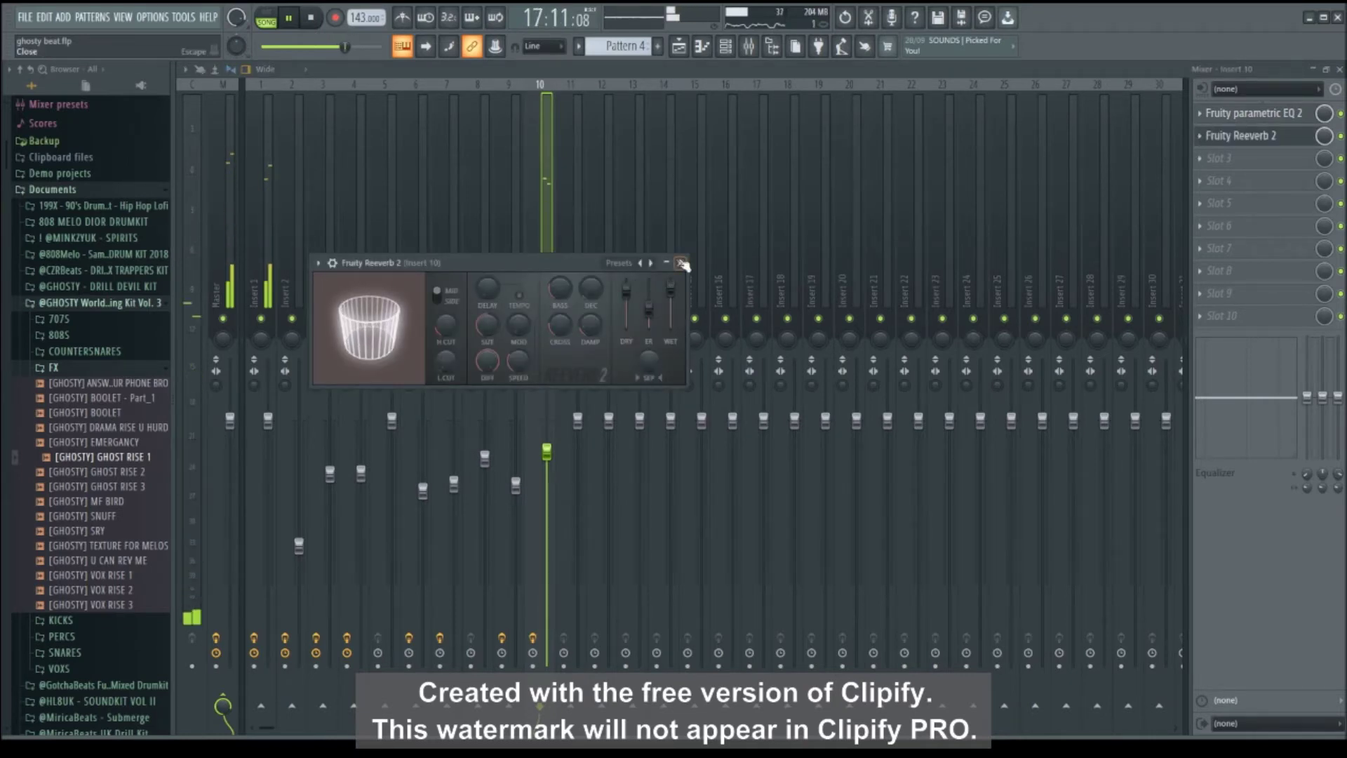
left_click(681, 263)
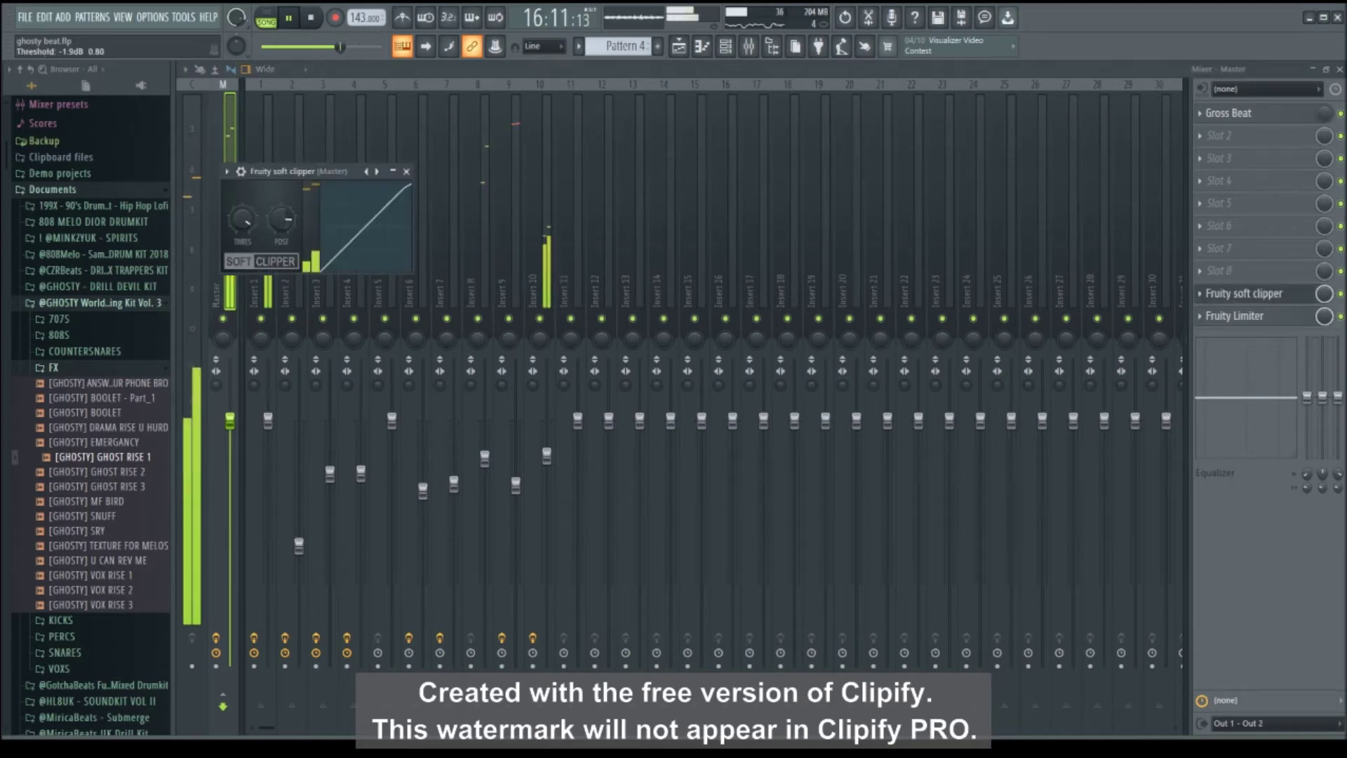
Lower the threshold of the Fruity soft clipper on the Master track and return to the playlist.
left_click_drag(289, 222, 290, 217)
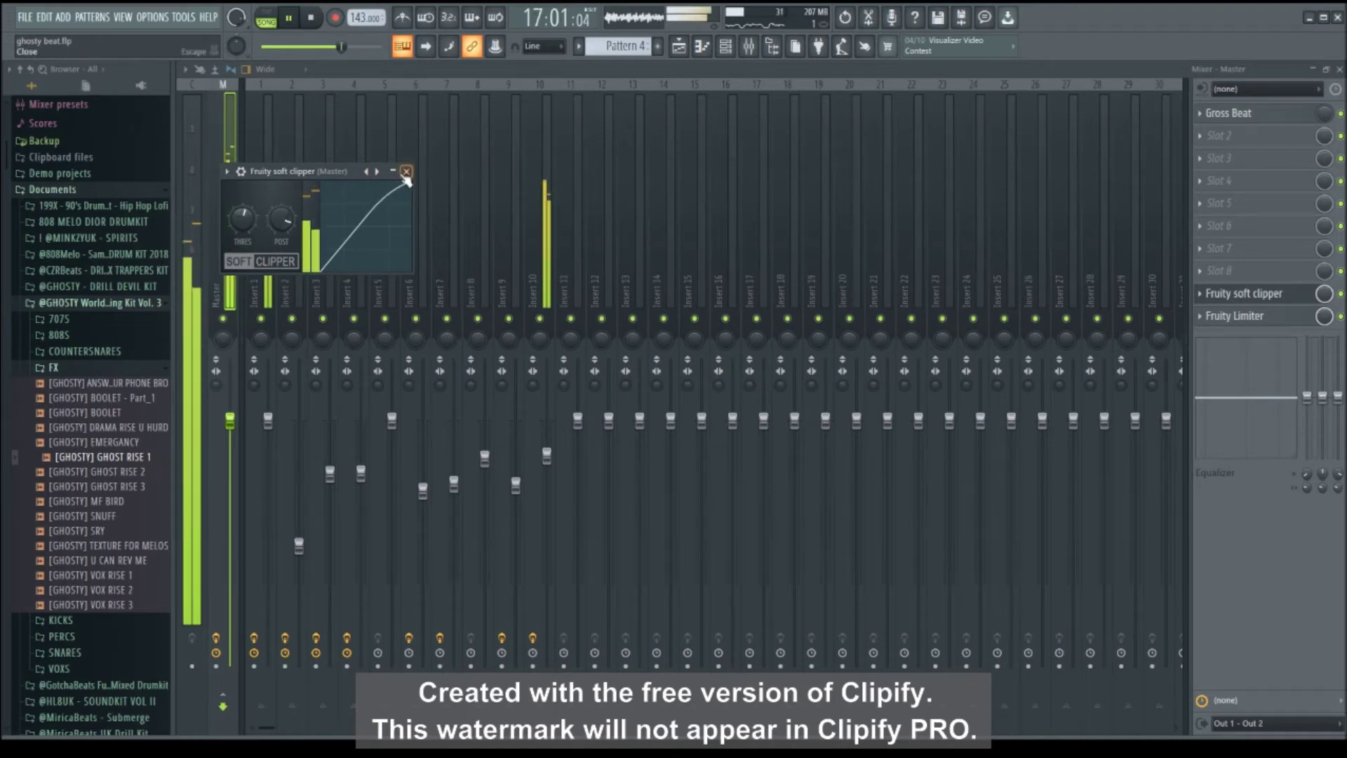
left_click(405, 172)
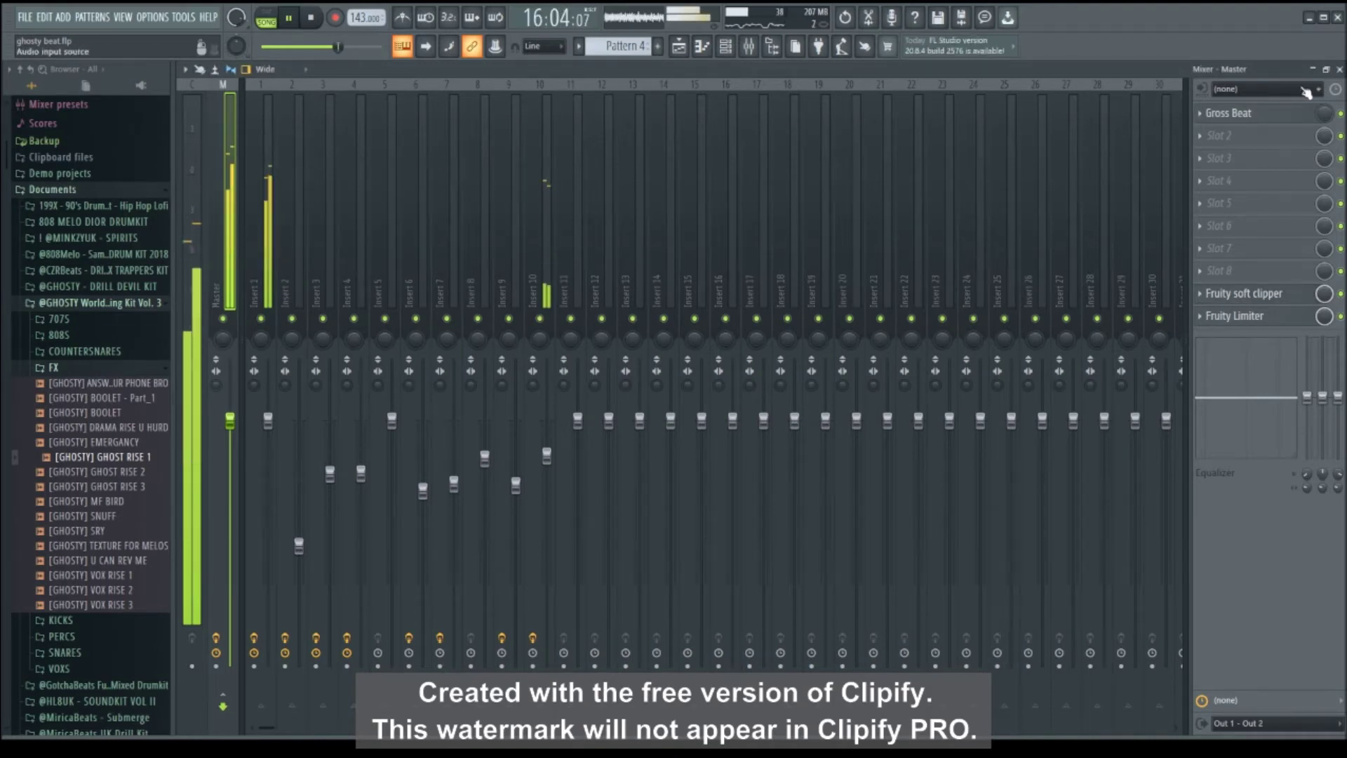
key("F5")
Play from bar 15 to check the ghost rise transition, look over the arrangement from bar 1, and stop playback.
left_click(403, 99)
scroll(409, 110, "down", 1)
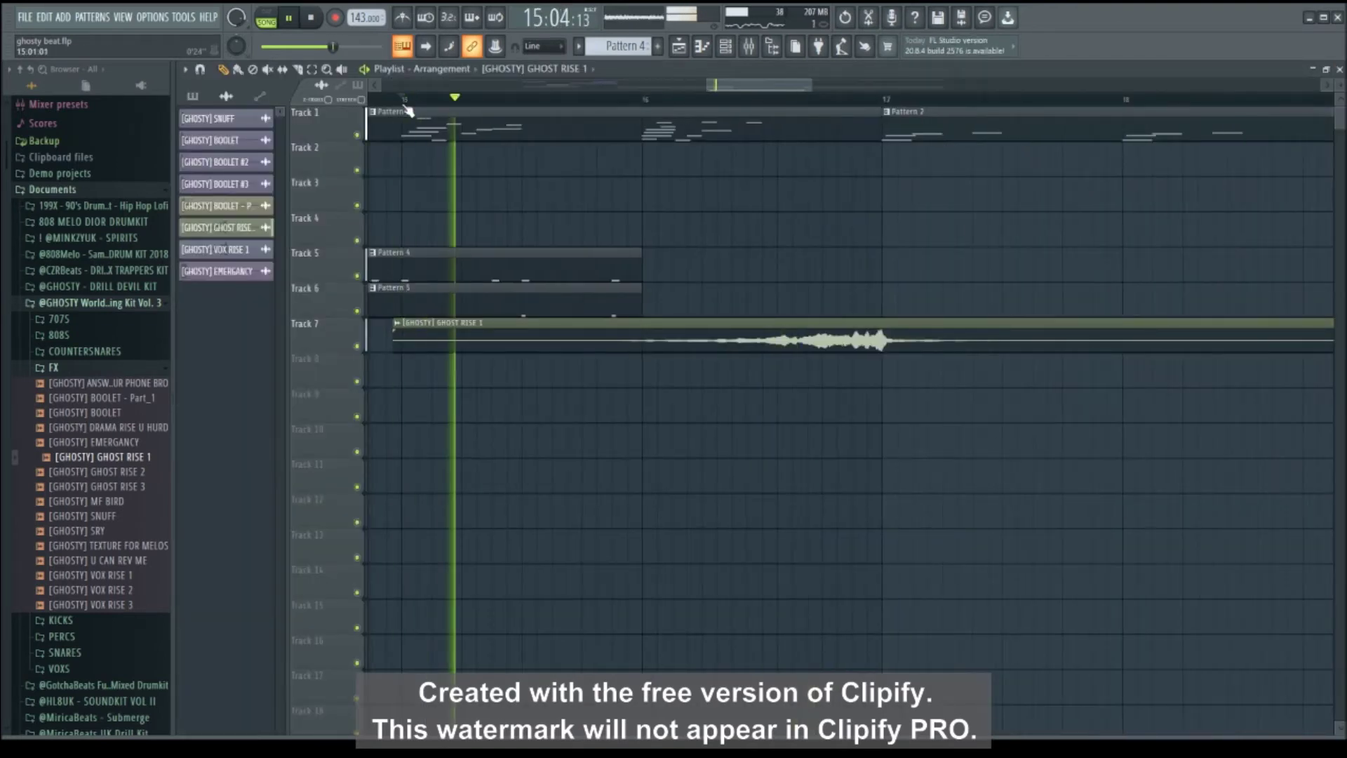
scroll(582, 104, "down", 3)
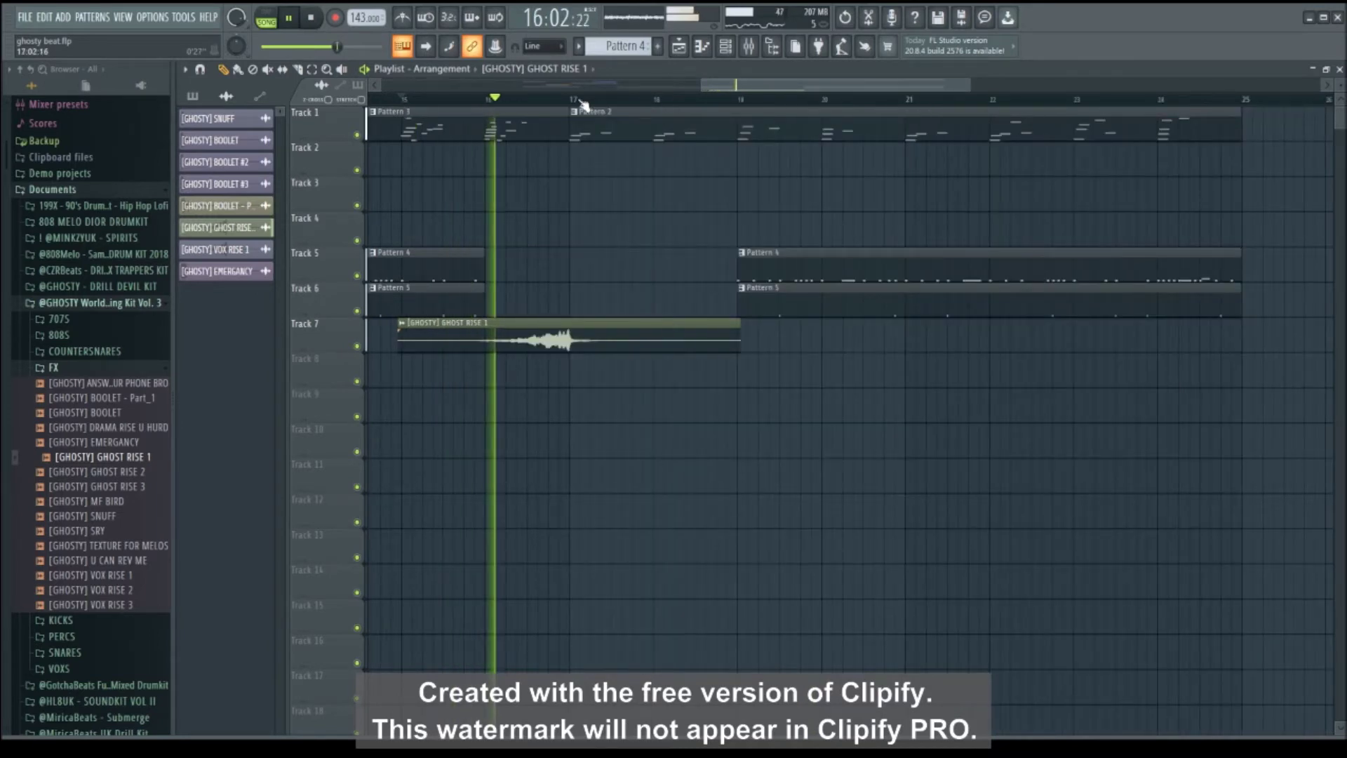
scroll(568, 108, "up", 3)
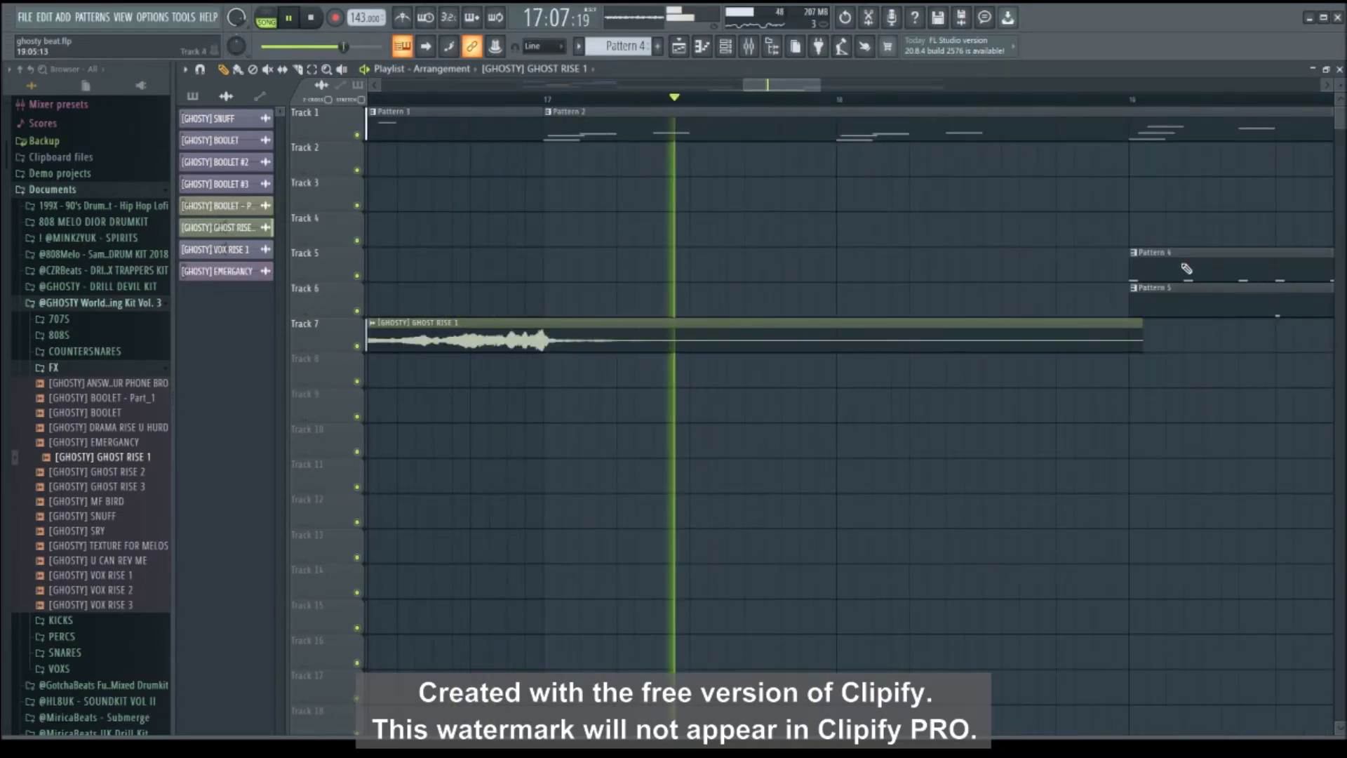
left_click_drag(744, 85, 410, 101)
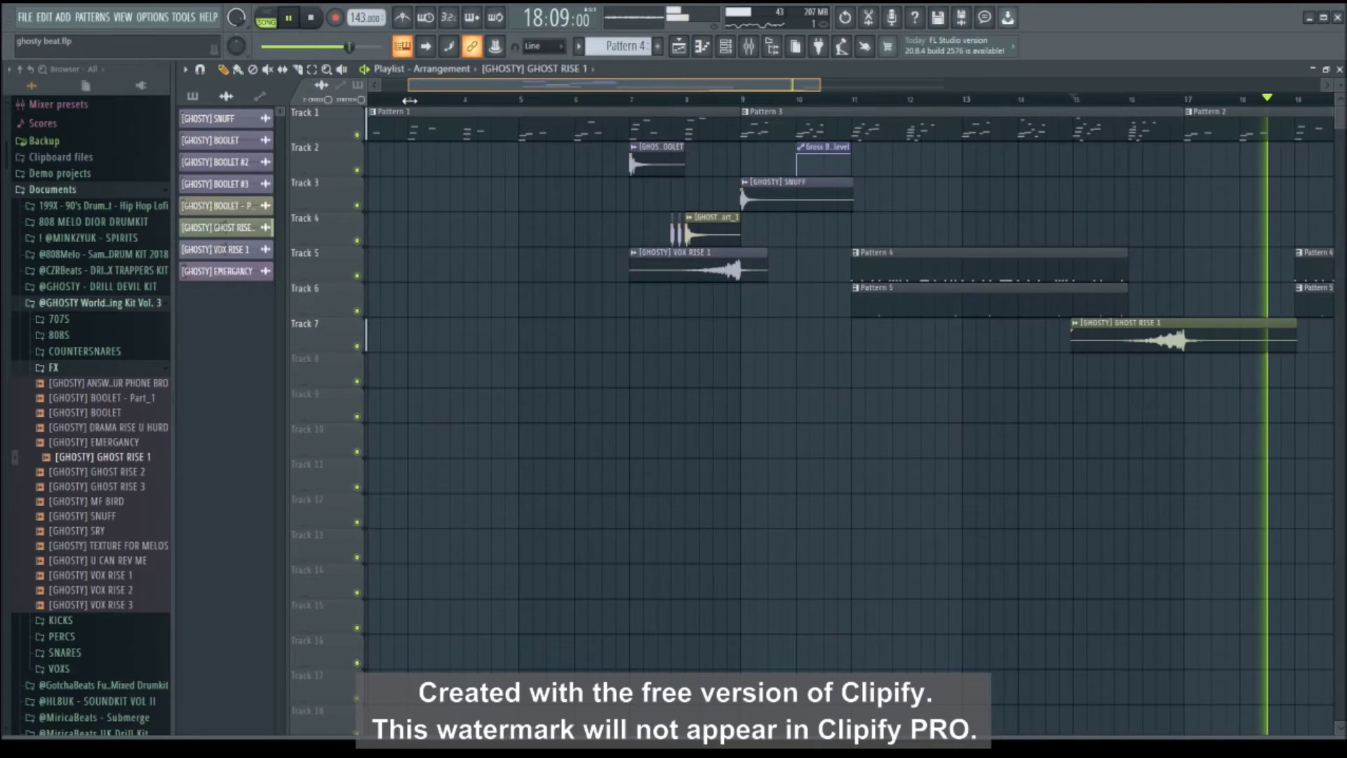
left_click_drag(352, 47, 265, 48)
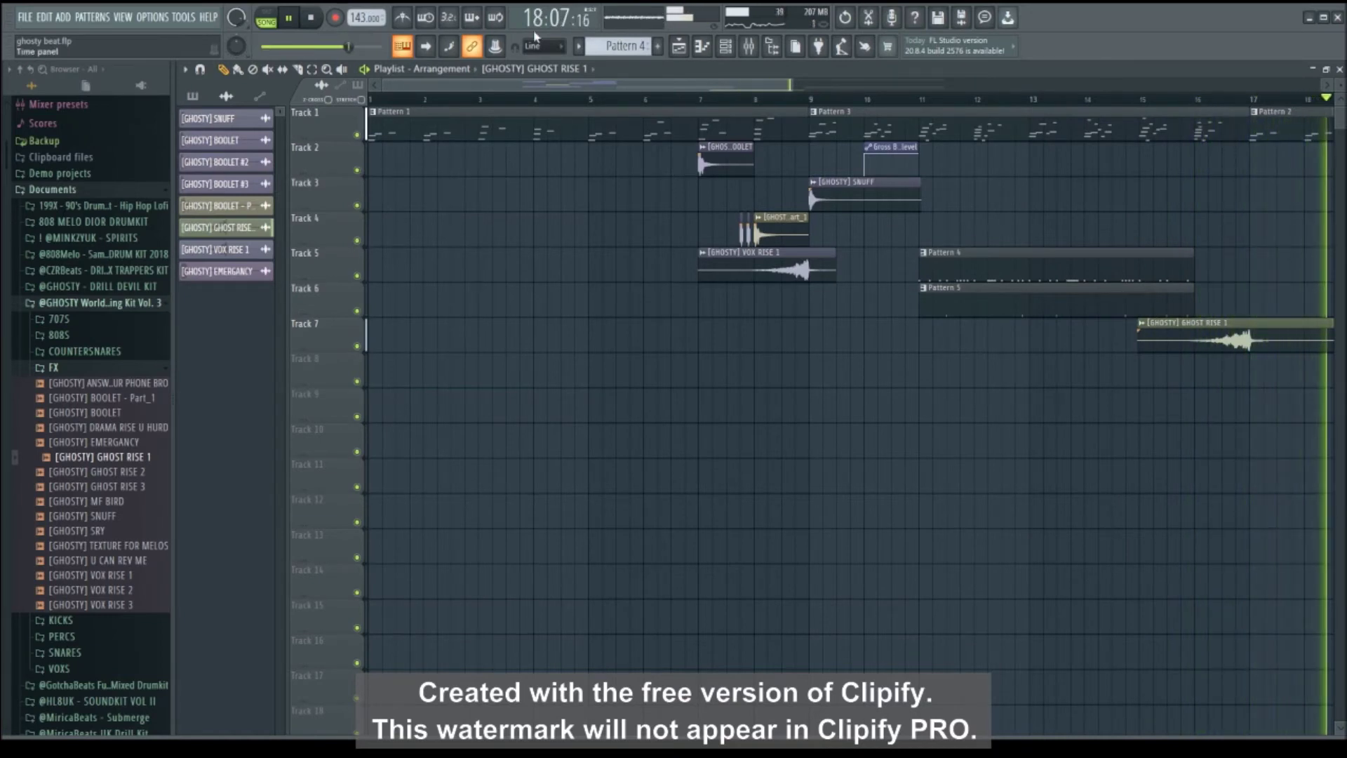
key("space")
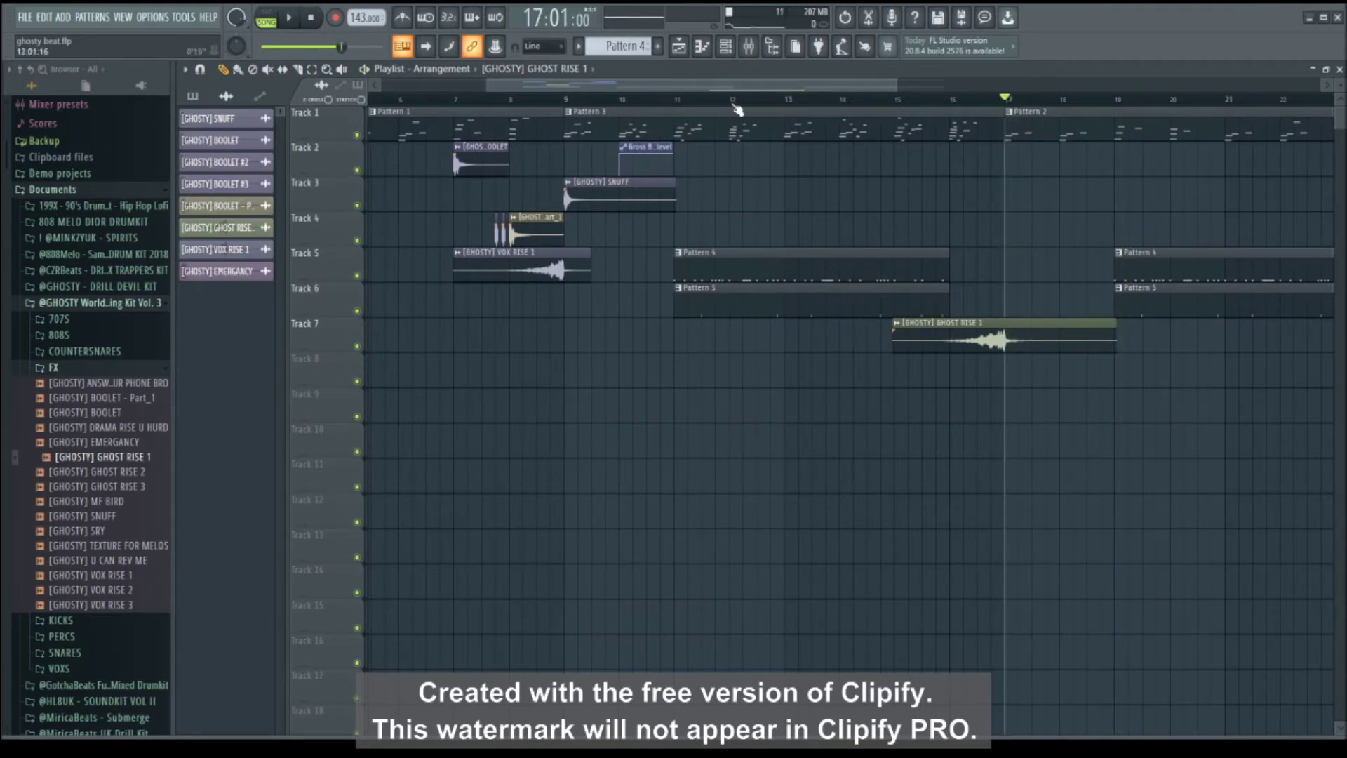
Copy the [GHOSTY] 2UP 1 notes from Pattern 4 and place a new Pattern 6 clip on Track 4 at bar 17.
double_click(1172, 261)
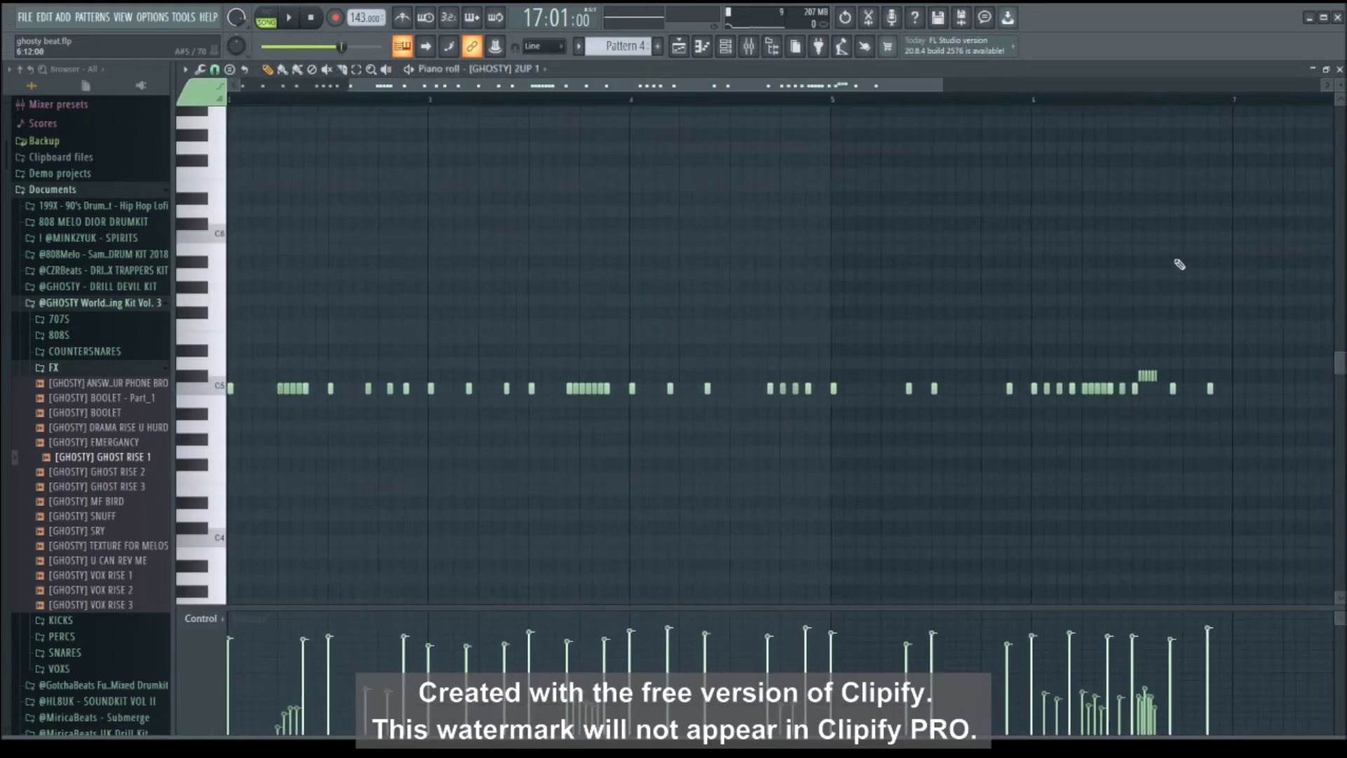
left_click(1339, 71)
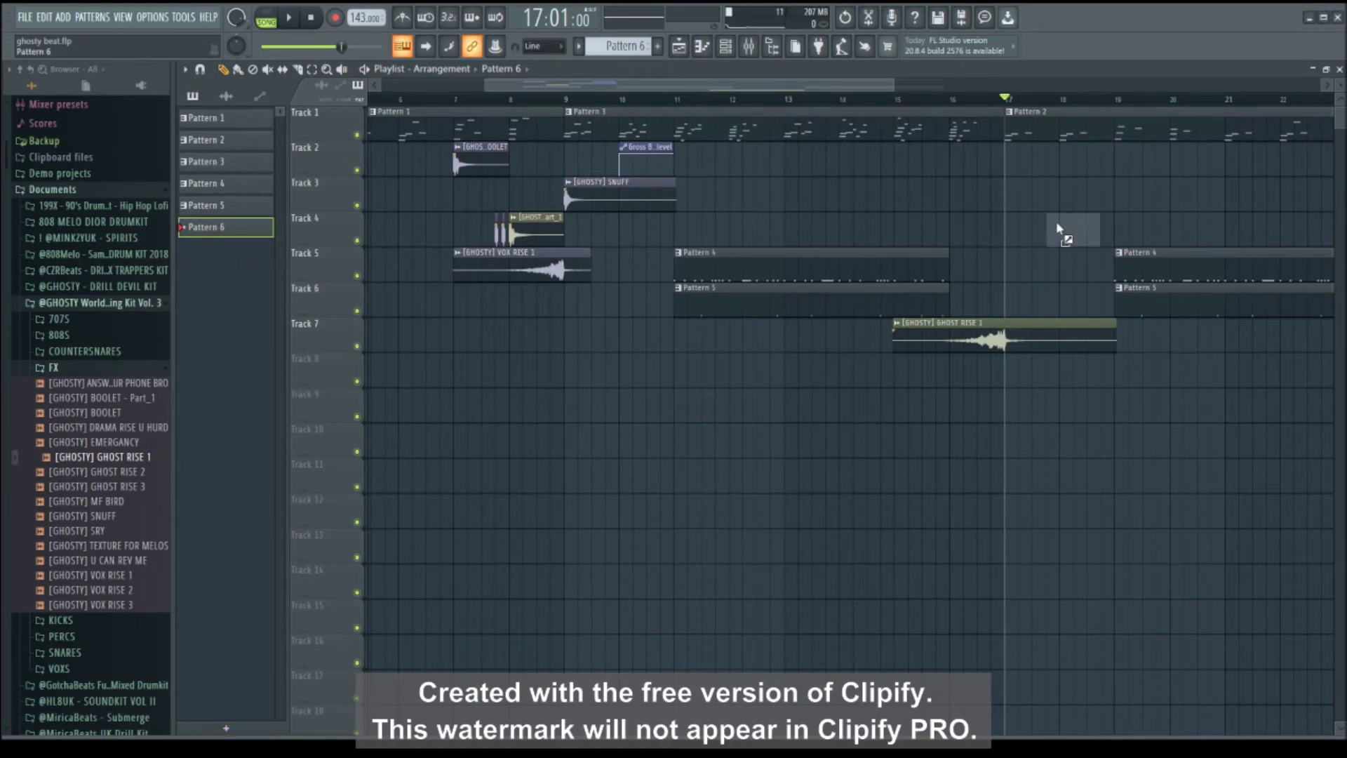
left_click_drag(1056, 224, 1090, 228)
left_click(1010, 228)
scroll(936, 212, "down", 2)
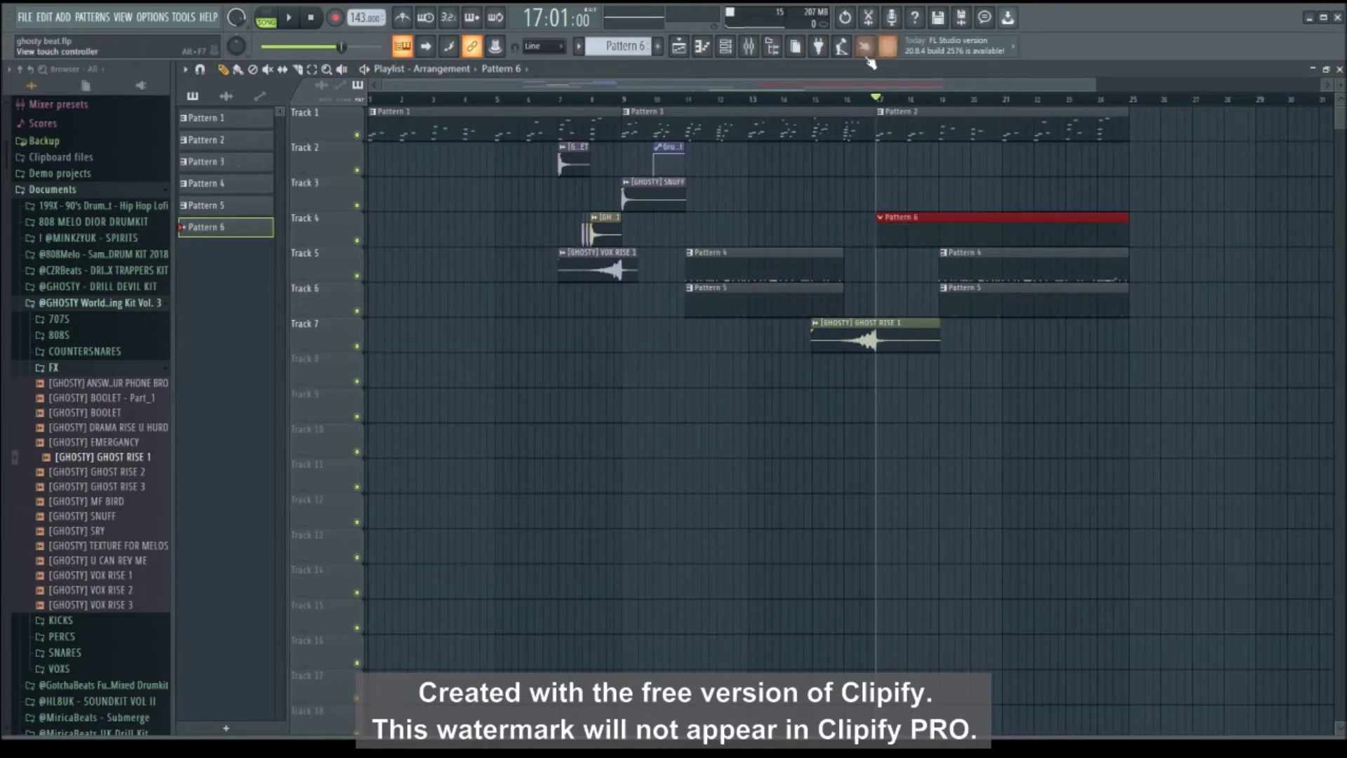
Paste the notes into Pattern 6's [GHOSTY] 2UP 1 channel, shift them to start at bar 3, and add a C5 note at bar 1.
left_click(730, 50)
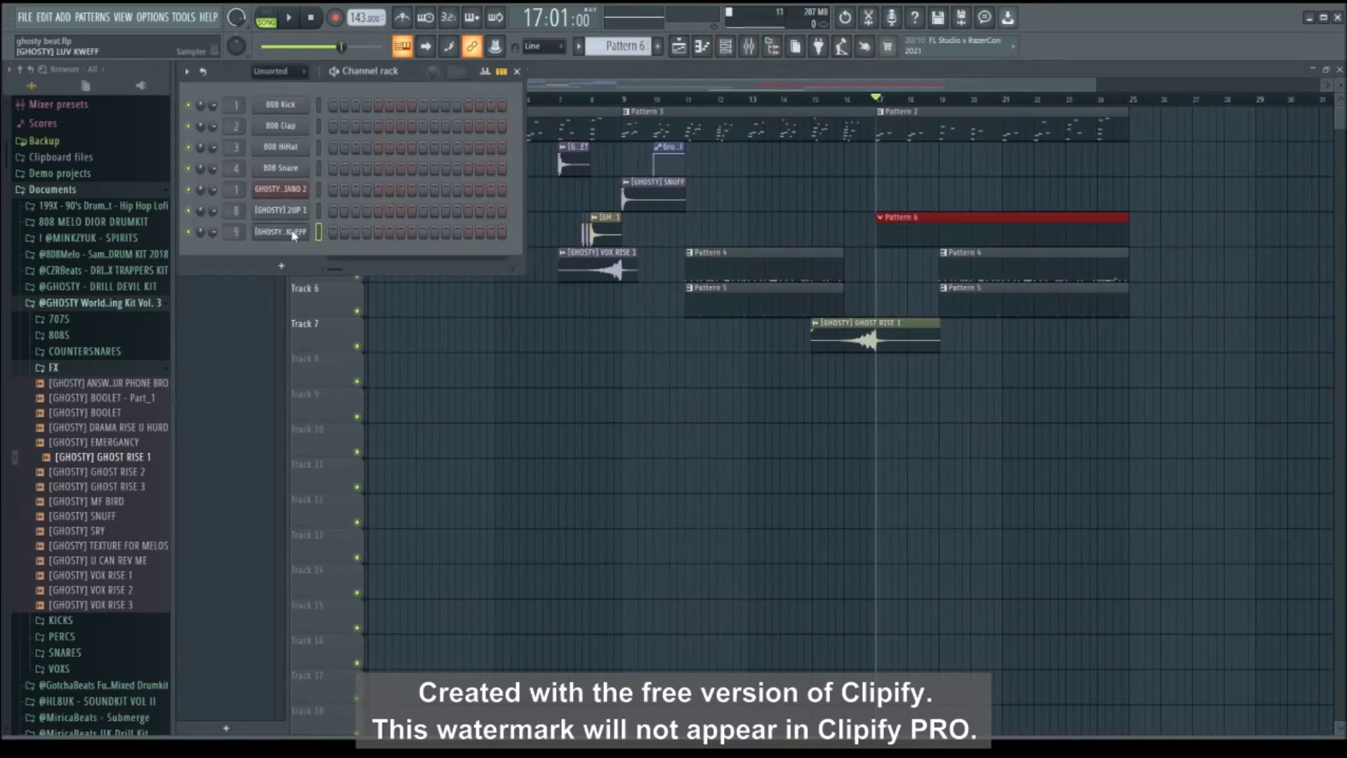
key("F7")
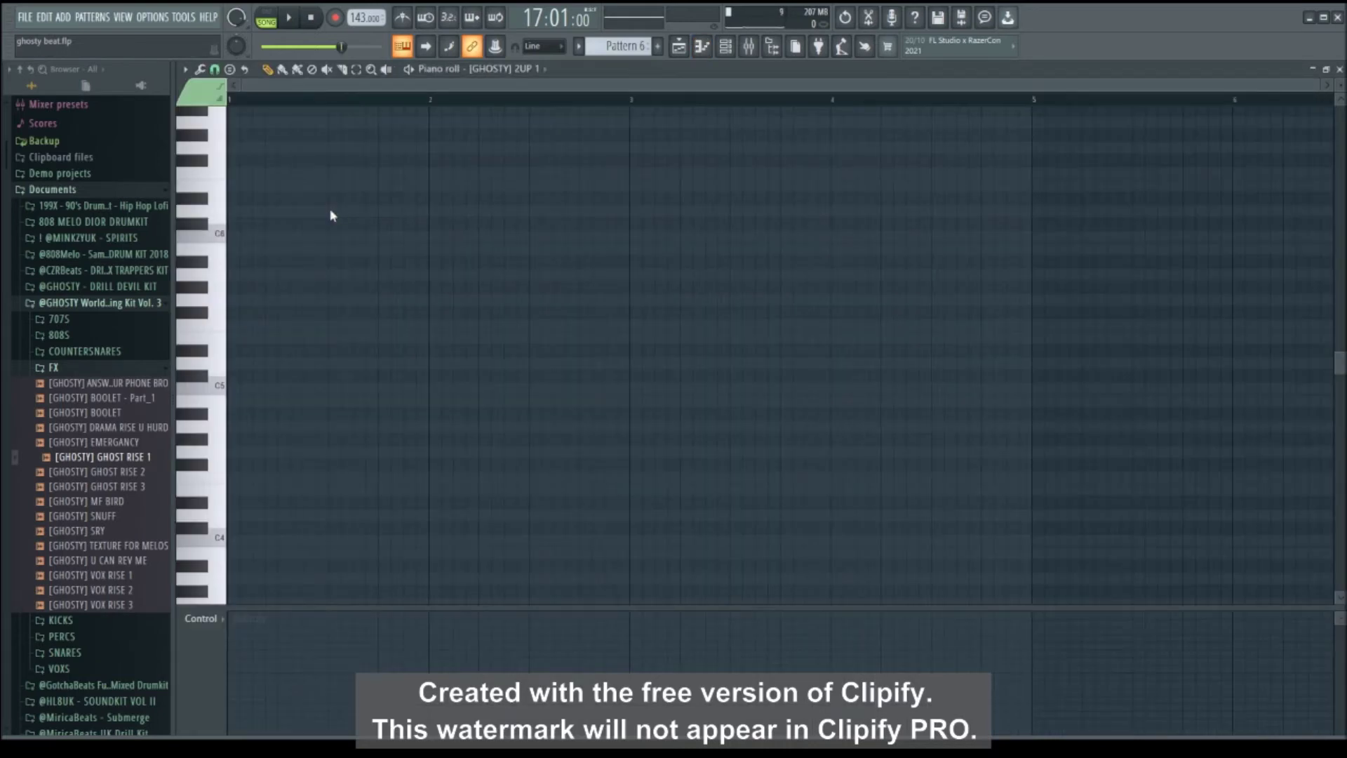
key("ctrl+v")
scroll(423, 100, "down", 3)
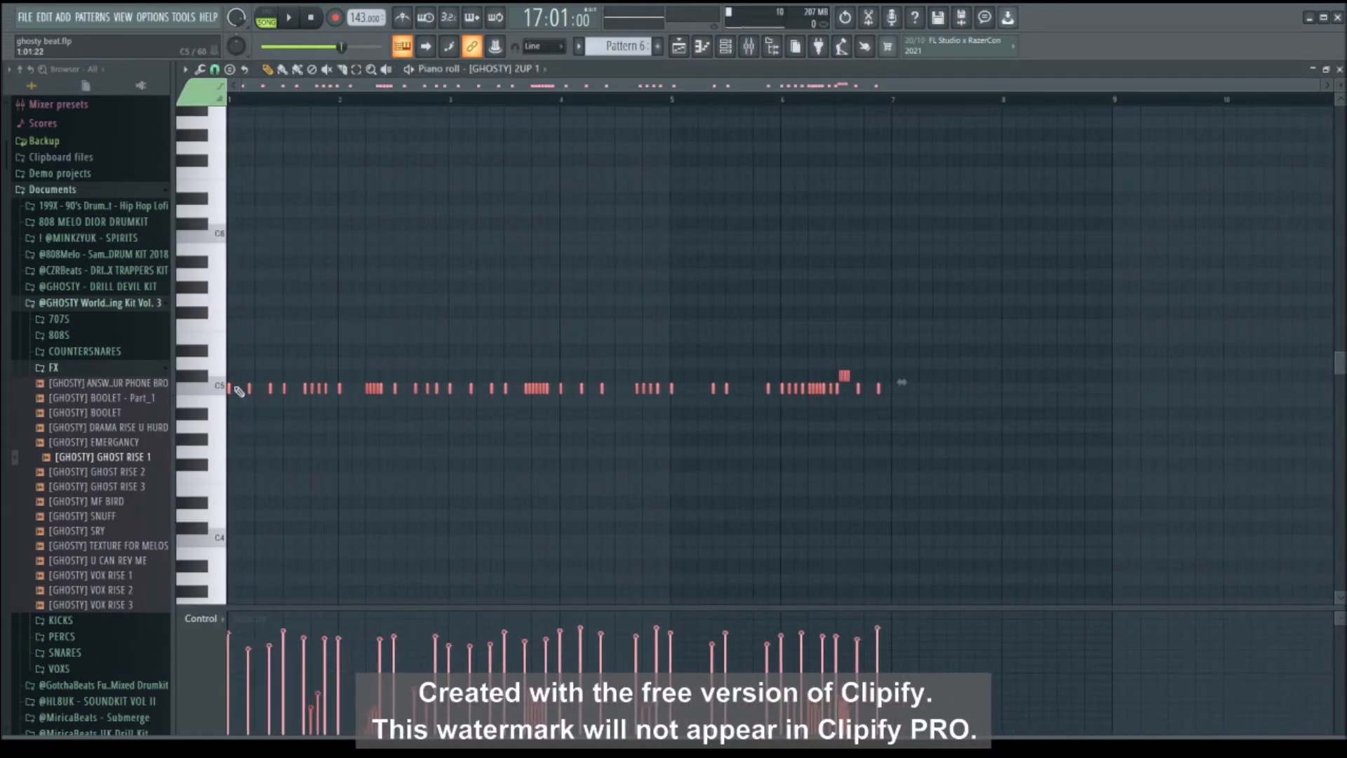
left_click_drag(879, 389, 1100, 391)
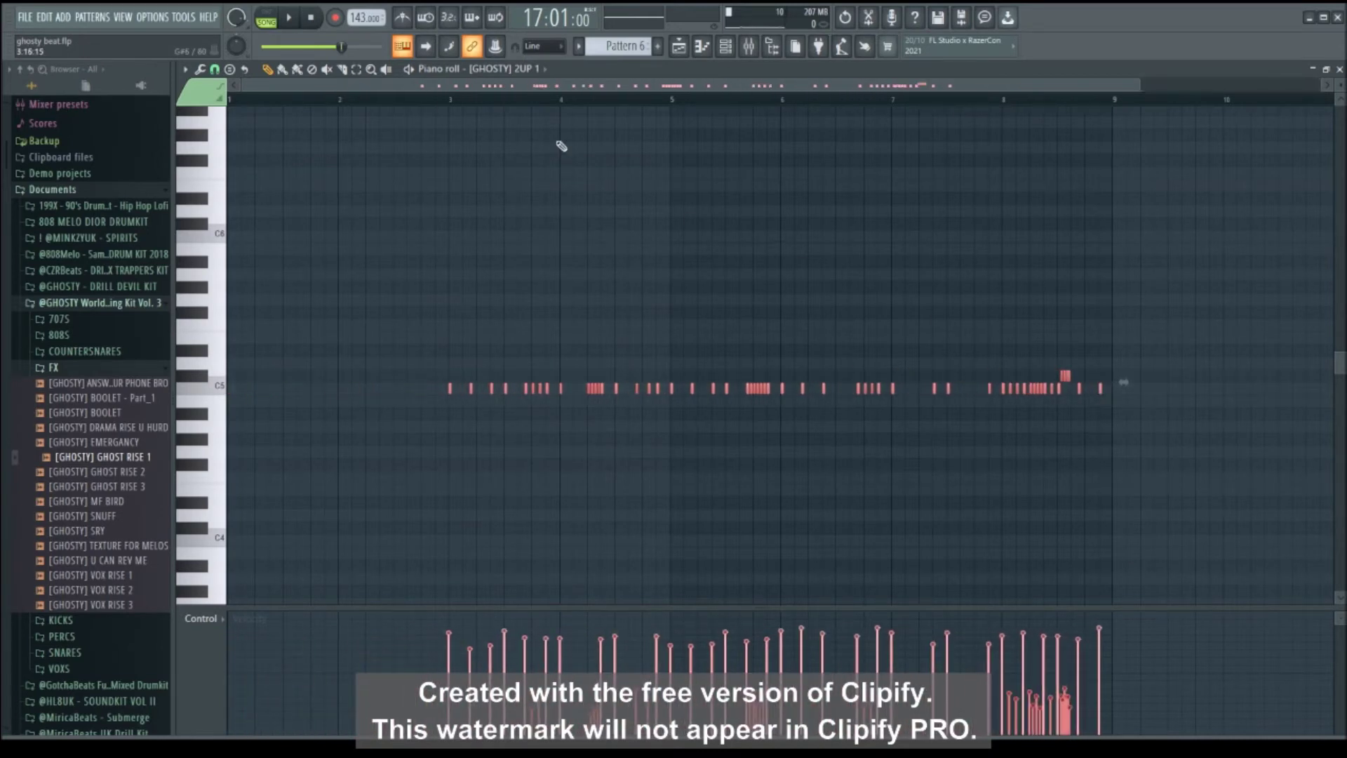
key("ctrl+d")
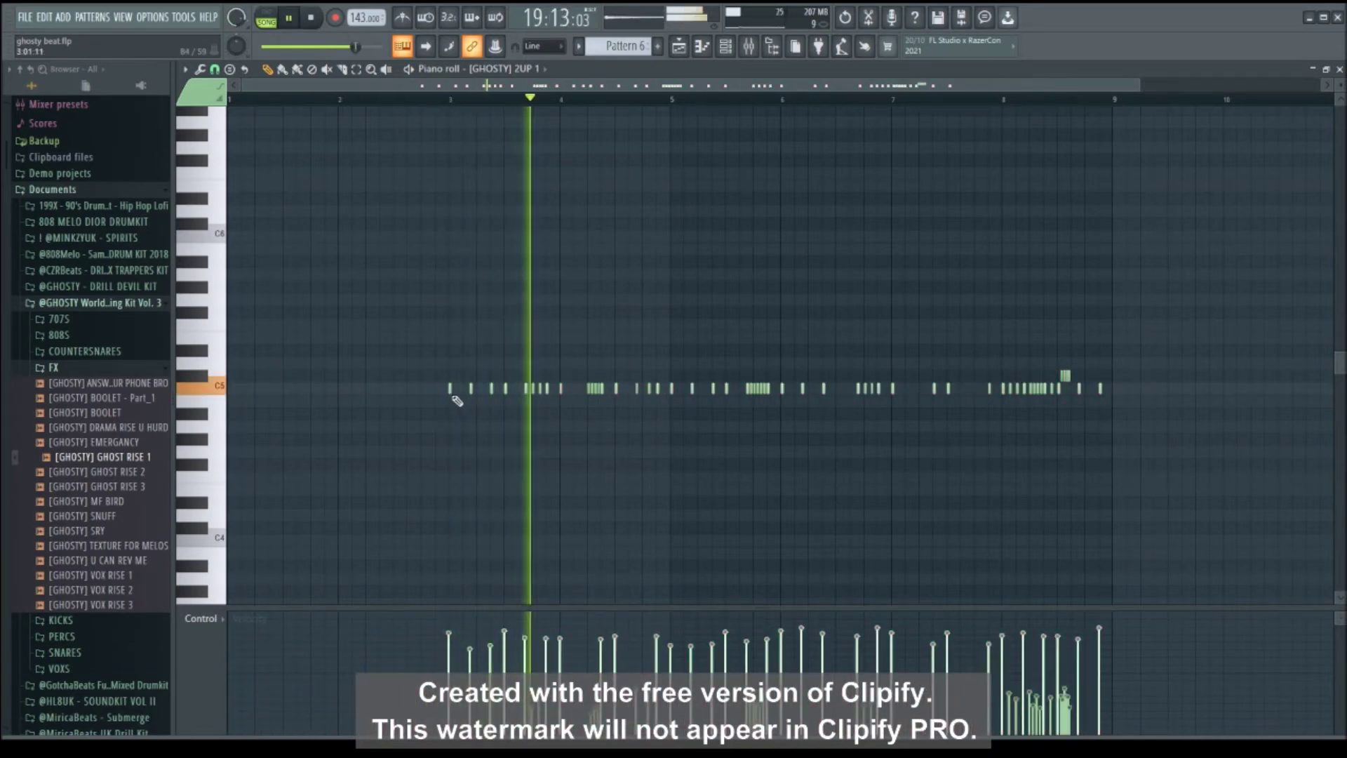
left_click(228, 388)
scroll(286, 111, "up", 5)
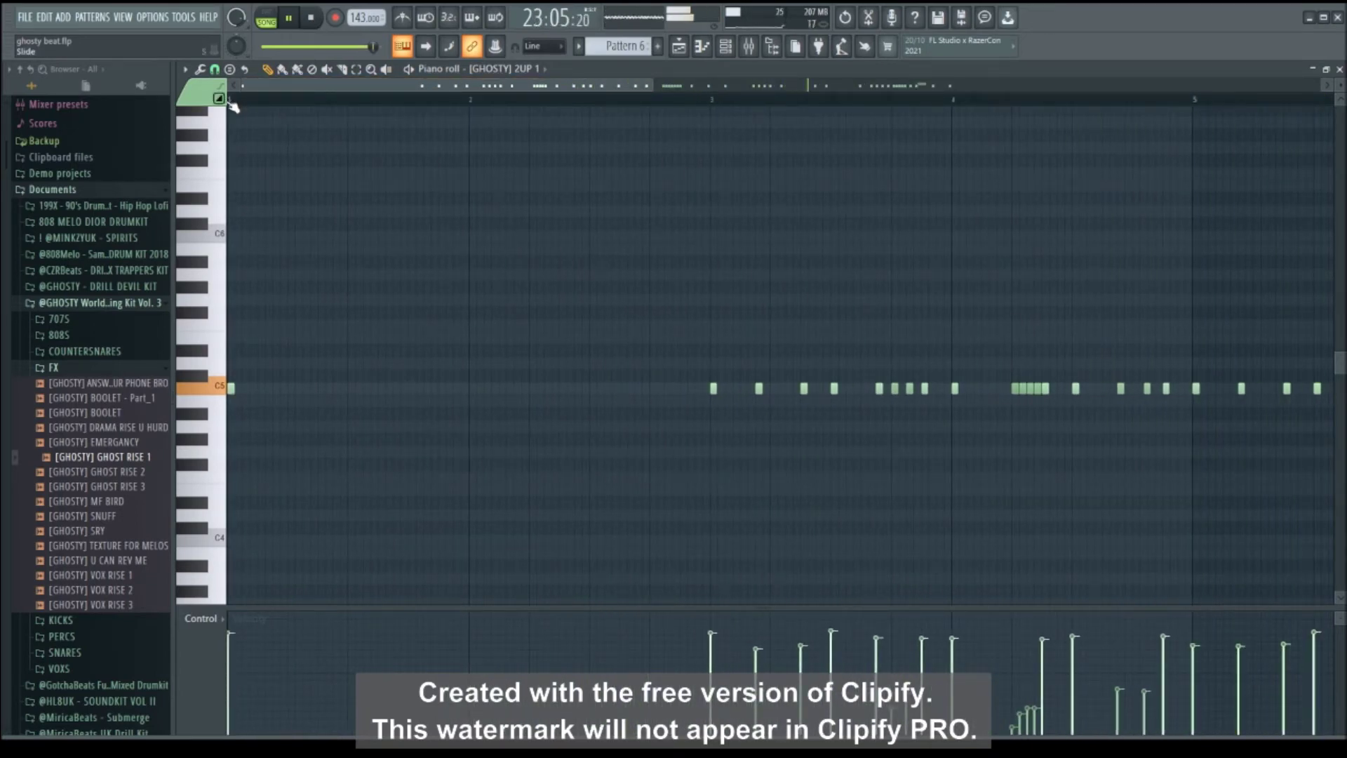
Check the Insert 8 level in the mixer and play the arrangement from bar 11.
left_click(751, 56)
left_click(485, 169)
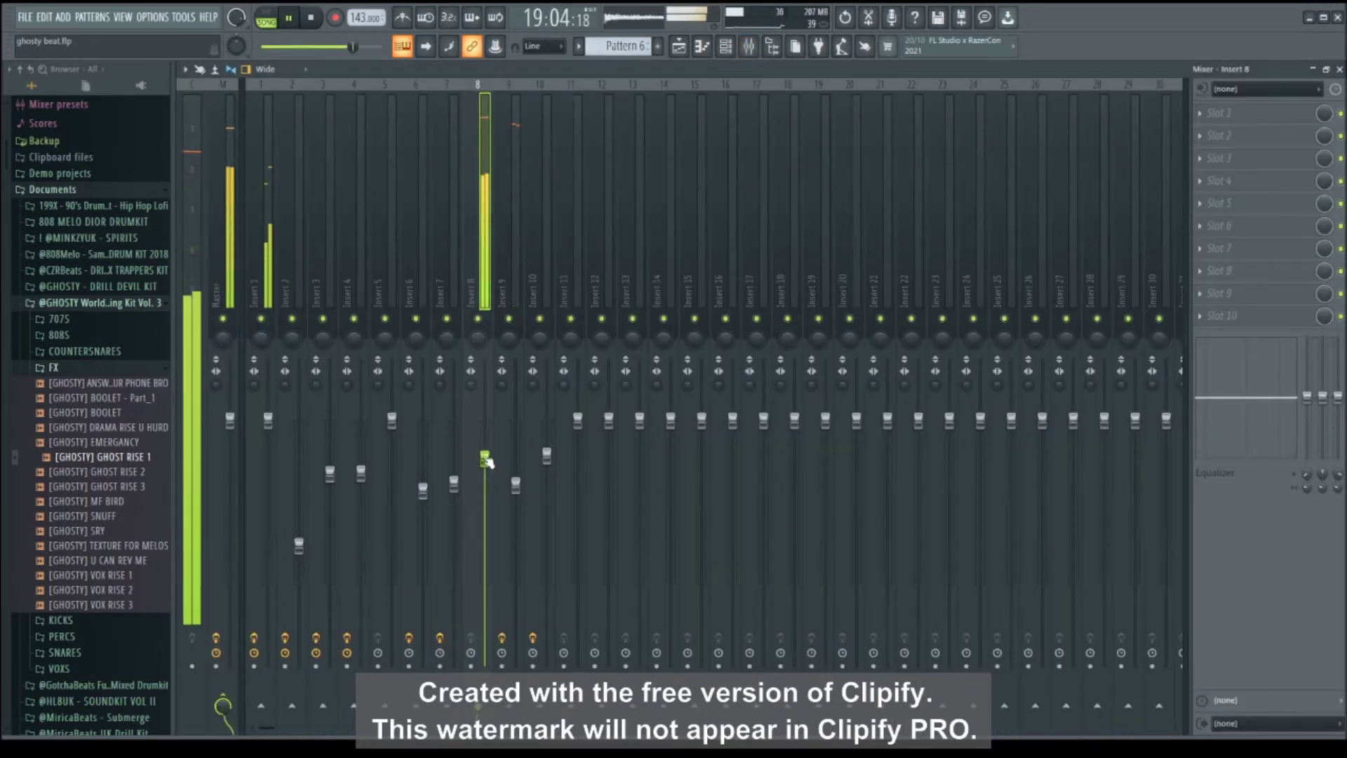
left_click(1338, 68)
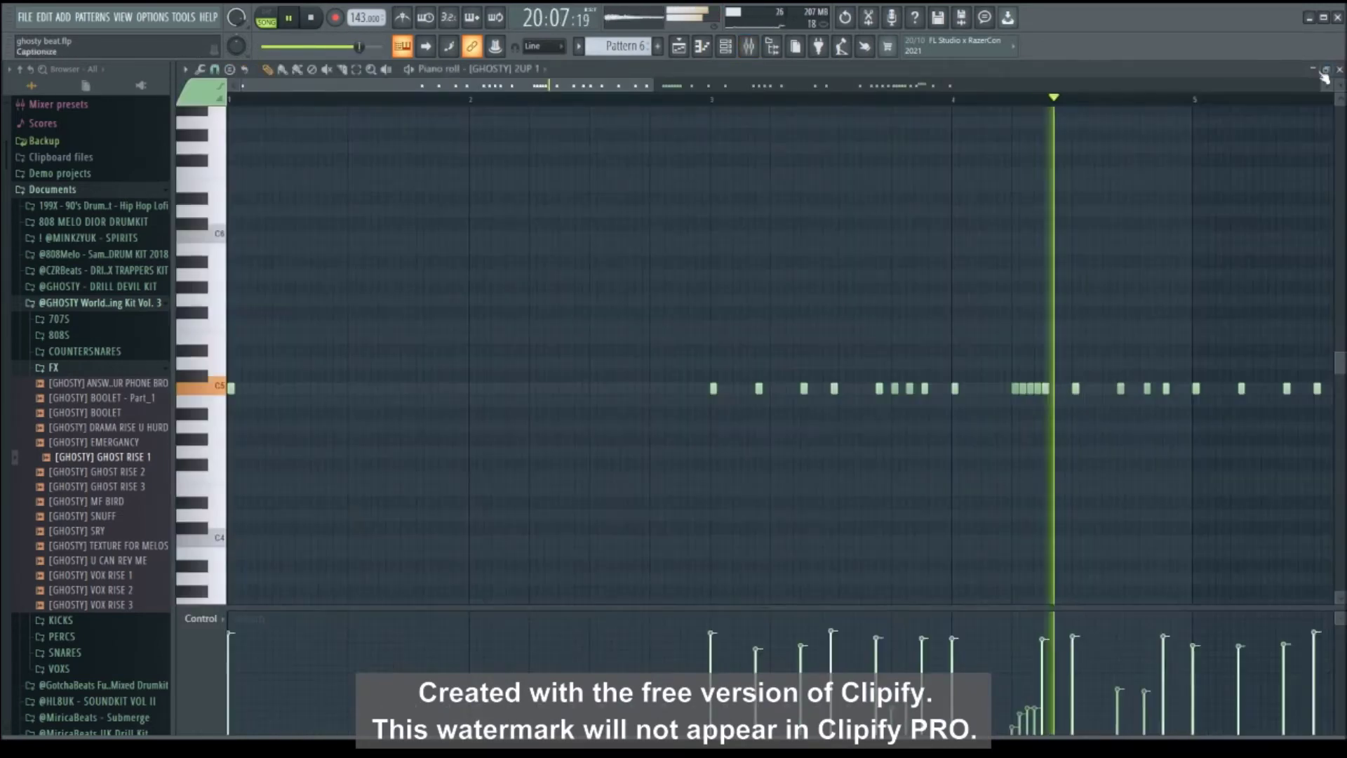
left_click(1339, 69)
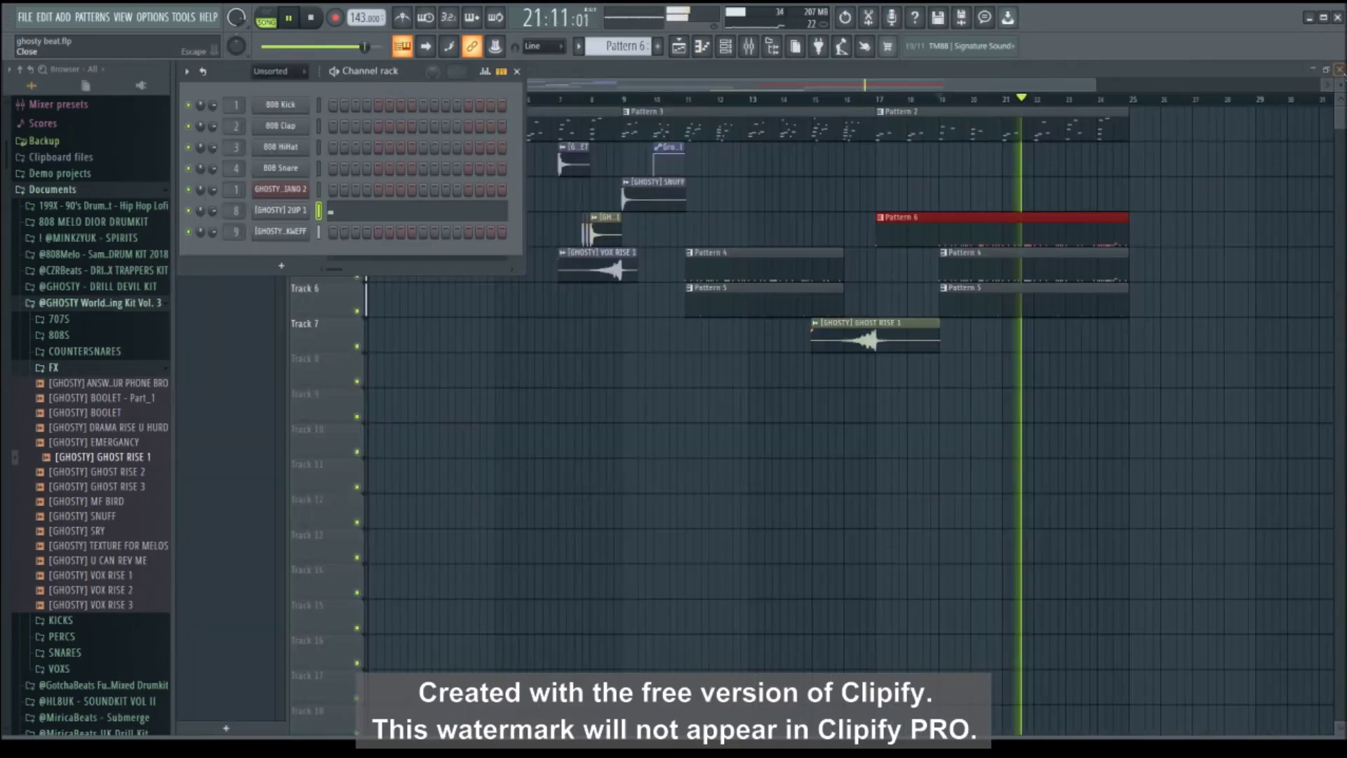
left_click(686, 102)
key("F6")
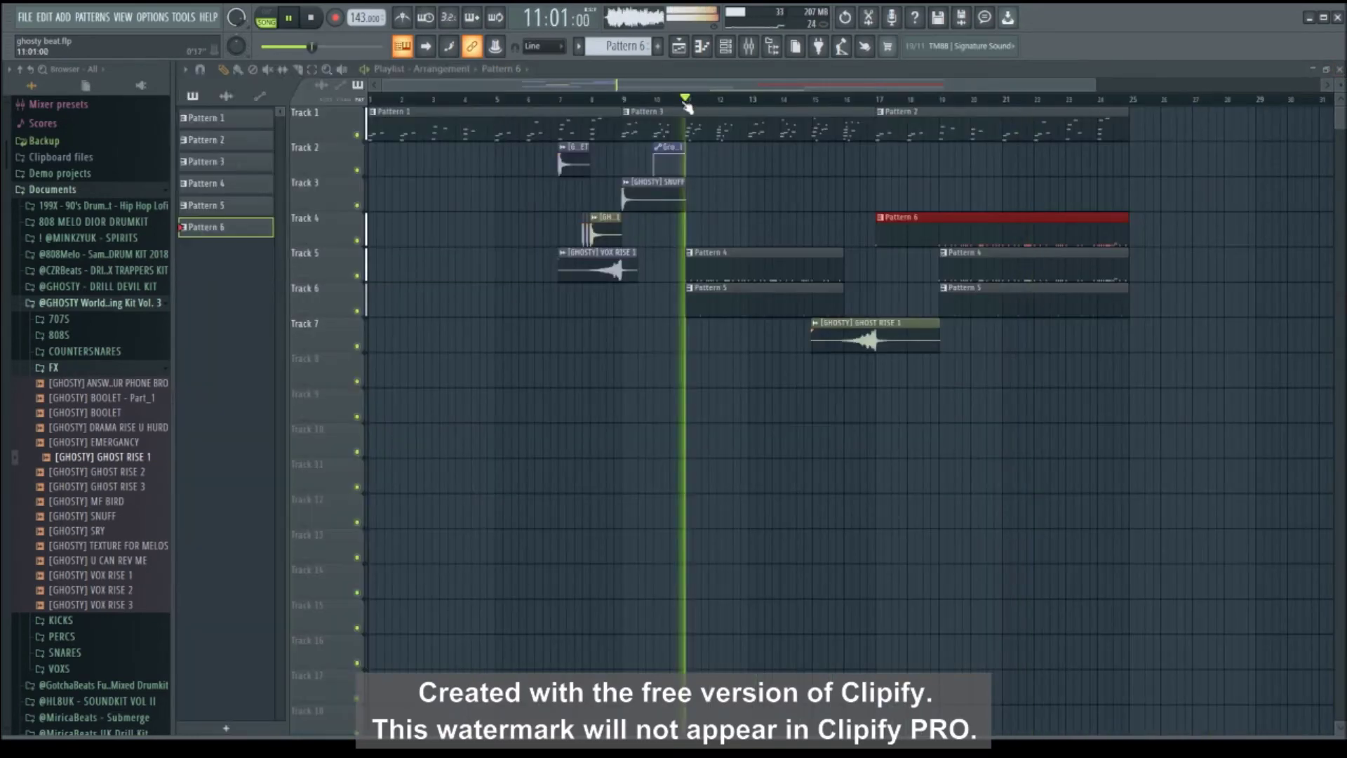
left_click(754, 57)
left_click(1339, 69)
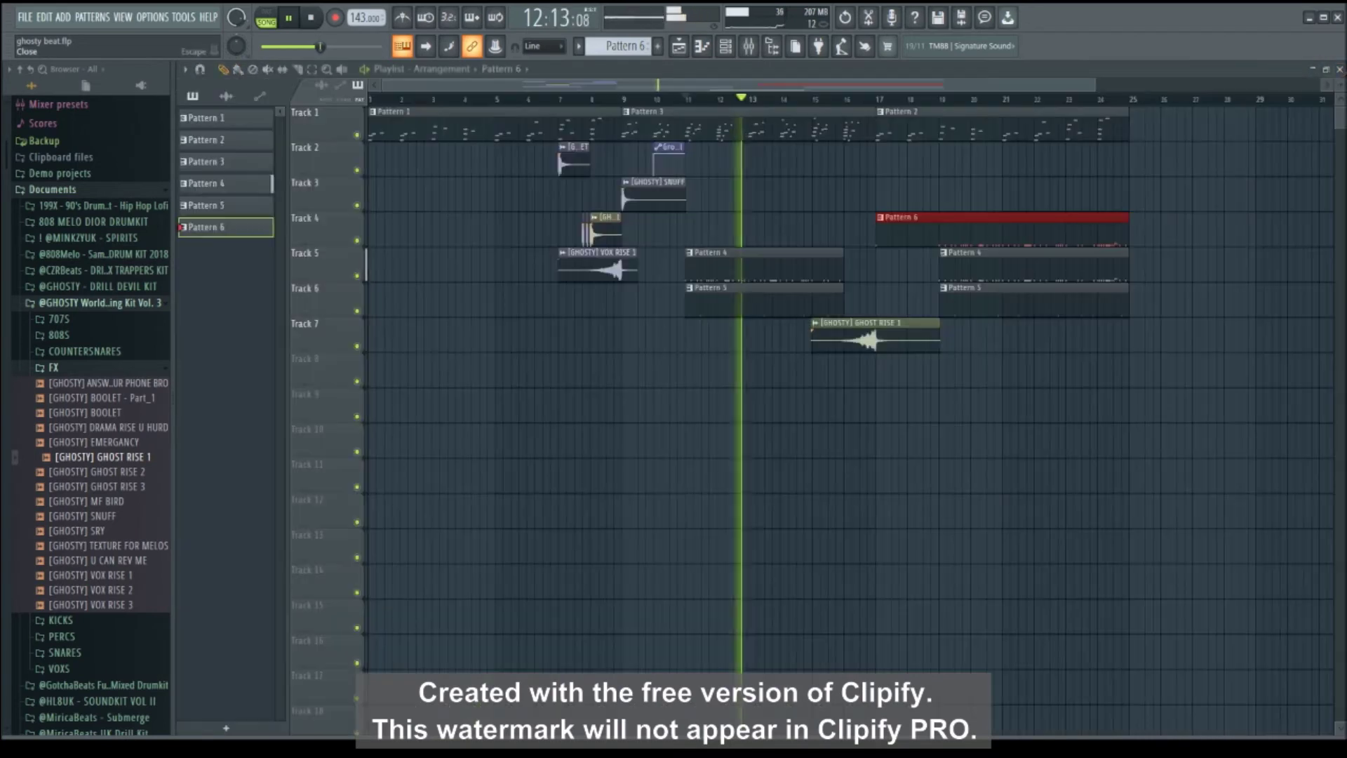
Delete the [GHOSTY] 2UP 1 notes from Pattern 6 and remove its clip from Track 4.
double_click(921, 231)
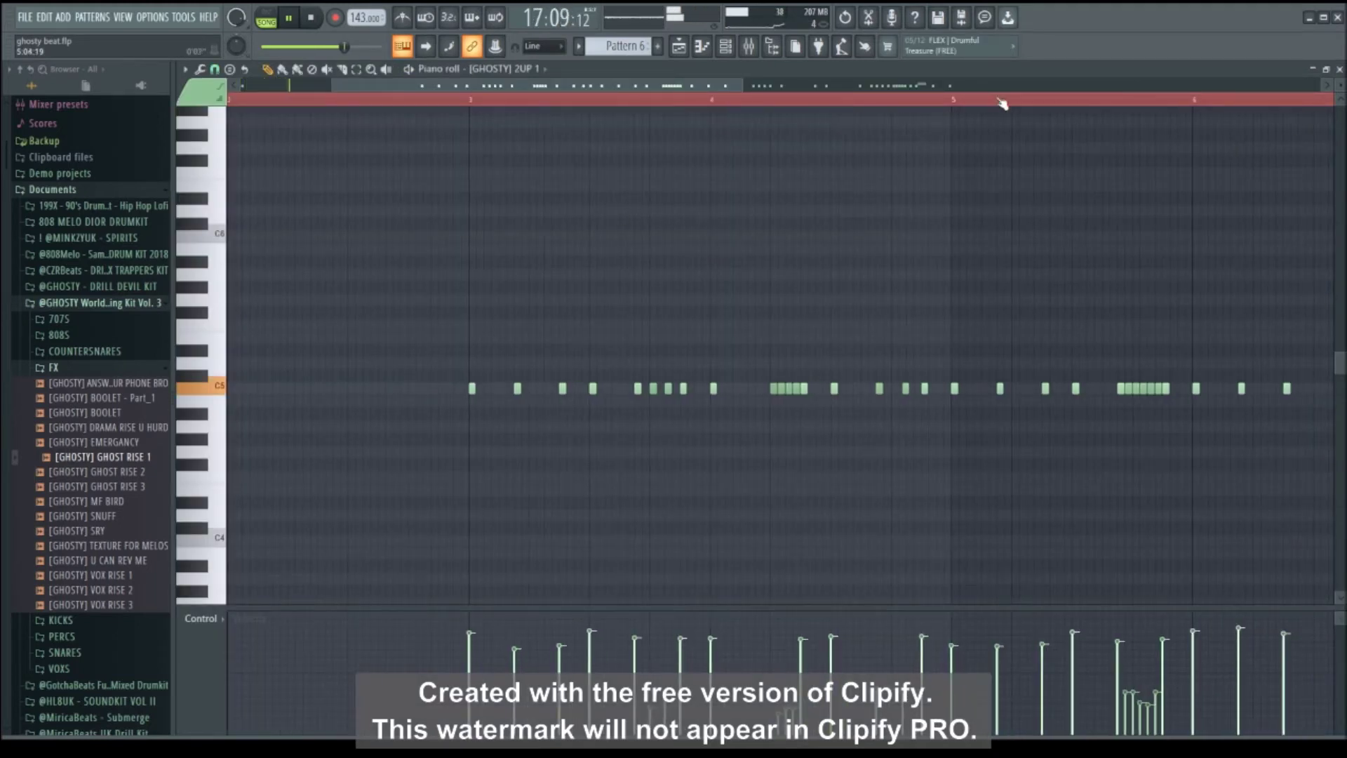
left_click(473, 101)
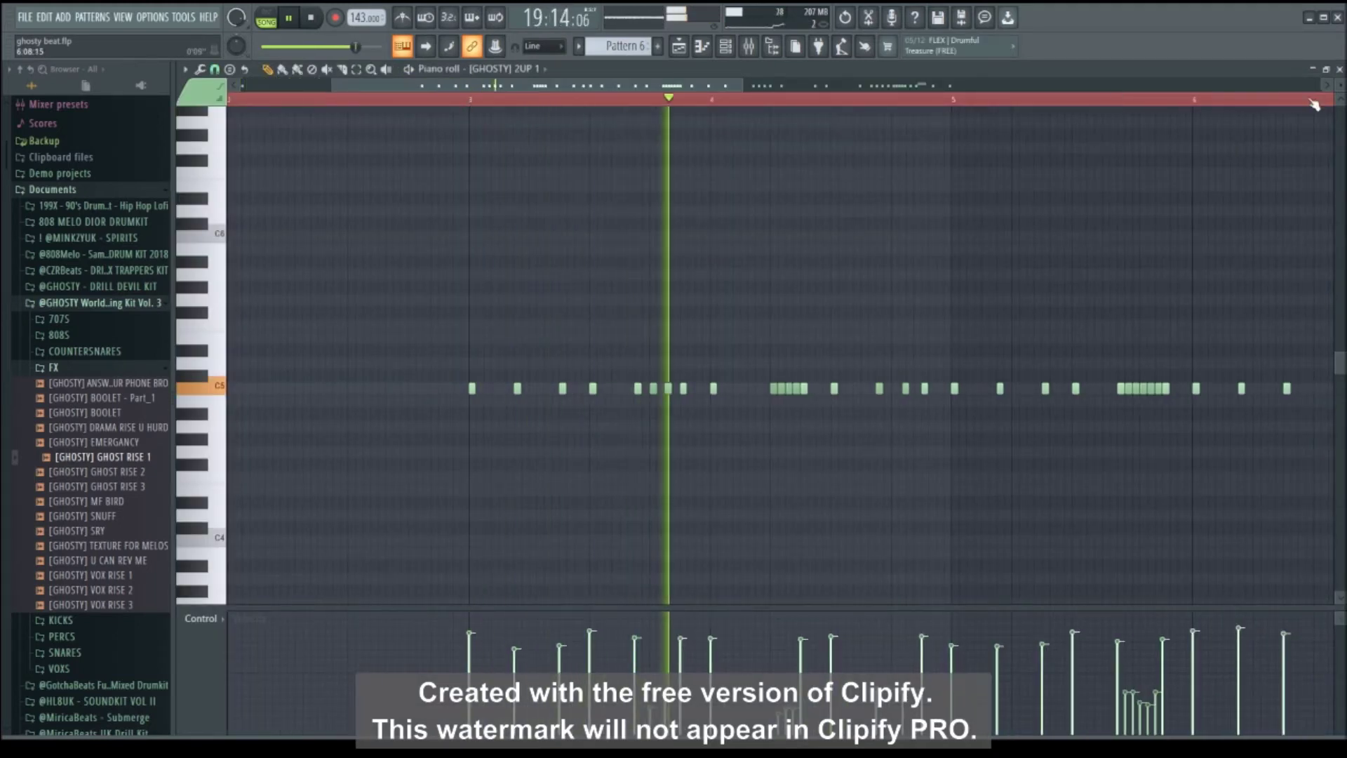
key("ctrl+a")
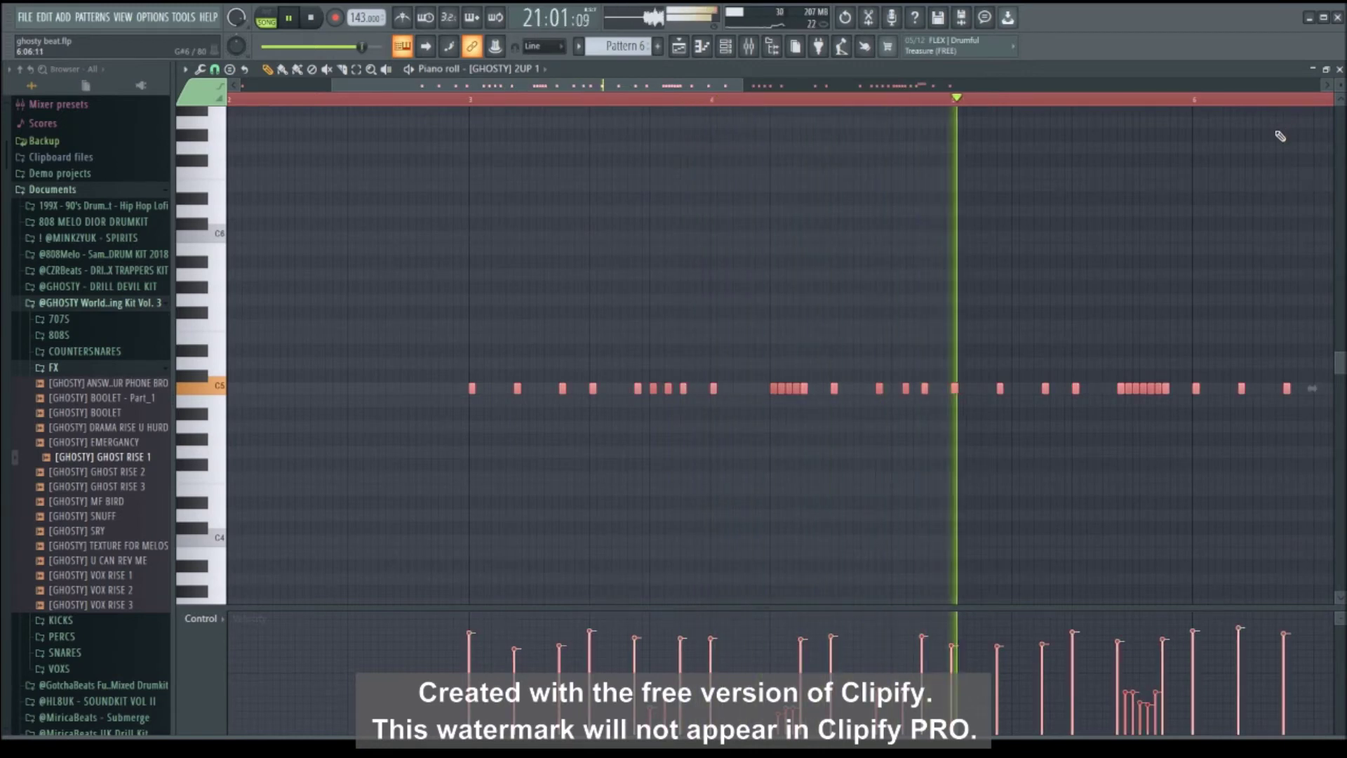
key("Delete")
left_click(1338, 69)
key("F6")
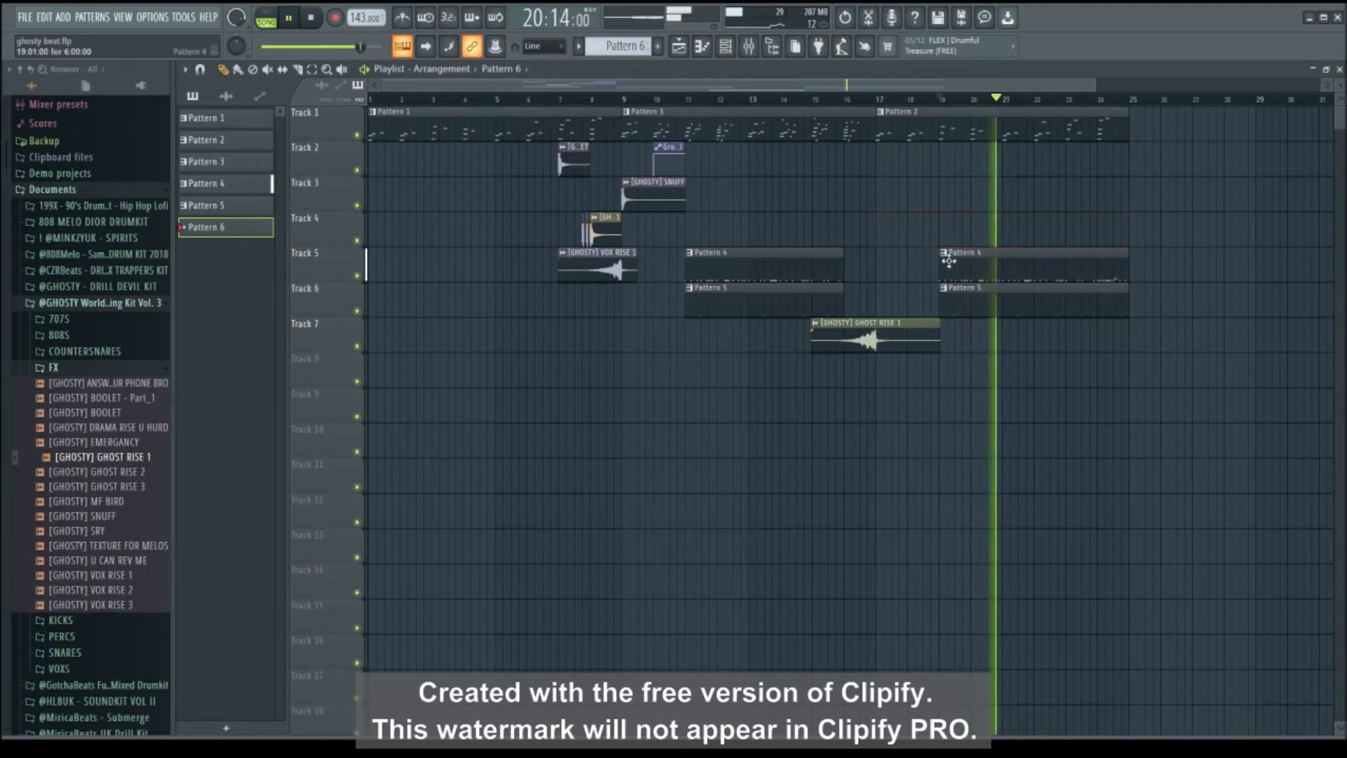
Copy the [GHOSTY] 2UP 1 notes from Pattern 4 and create a new pattern with a blank name.
double_click(741, 269)
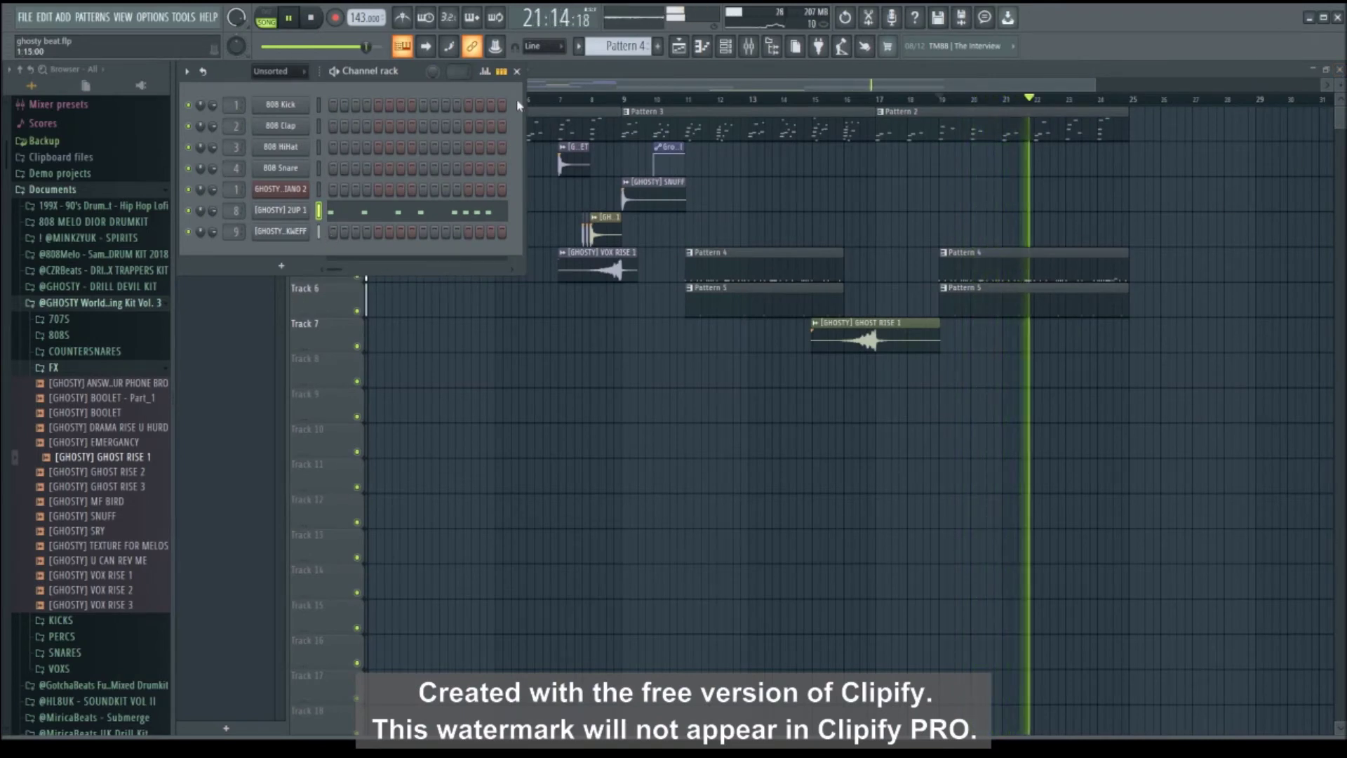
left_click(517, 71)
left_click(226, 728)
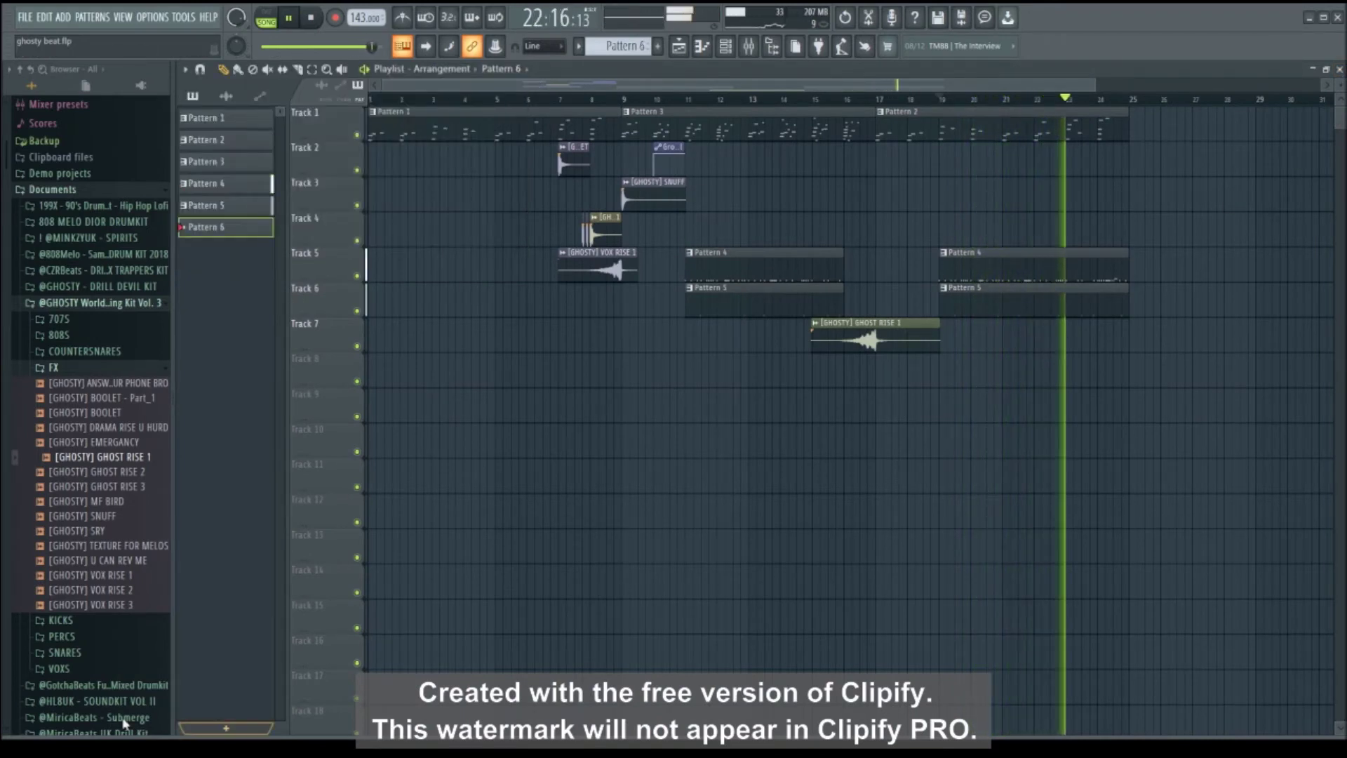
key("BackSpace")
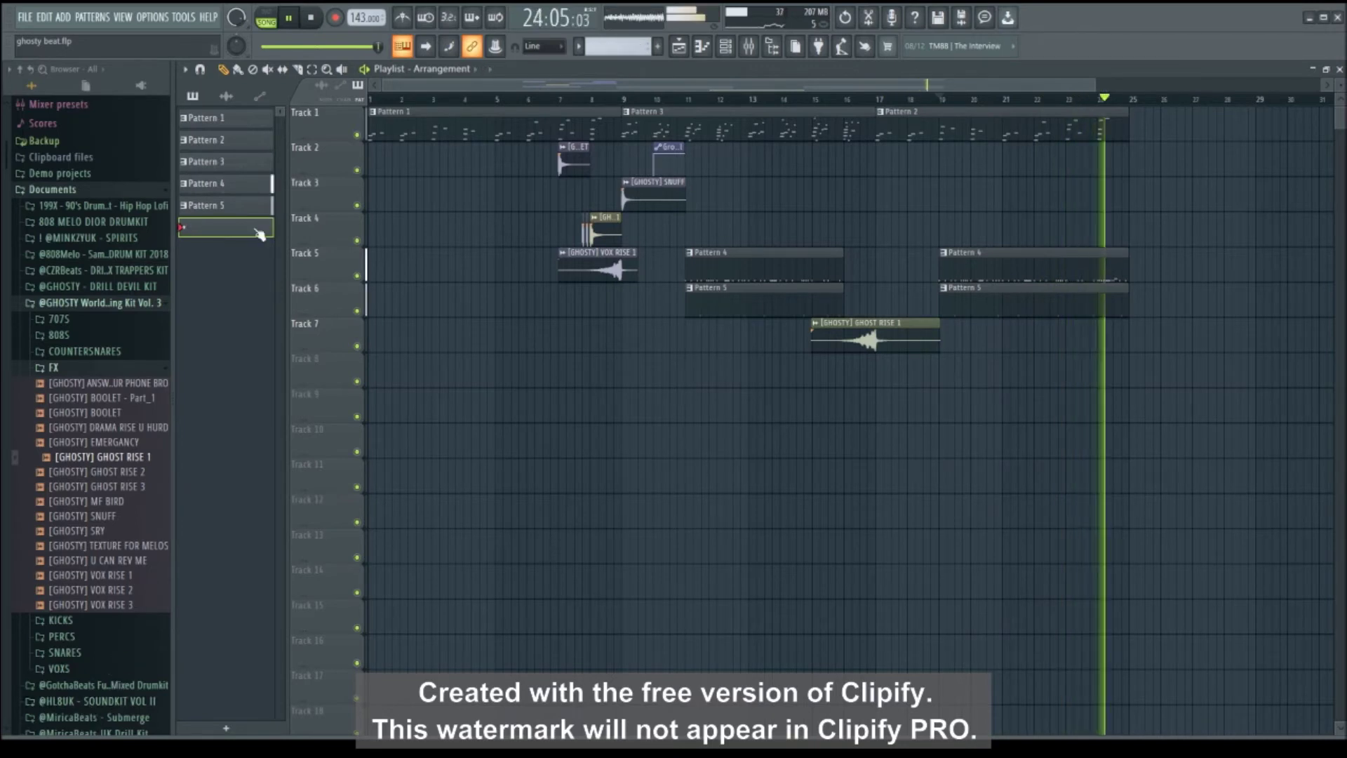
Place the new pattern's clip on Track 4 from bar 17 to bar 25 and remove the bar 19 Pattern 4 clip from Track 5.
left_click(995, 196)
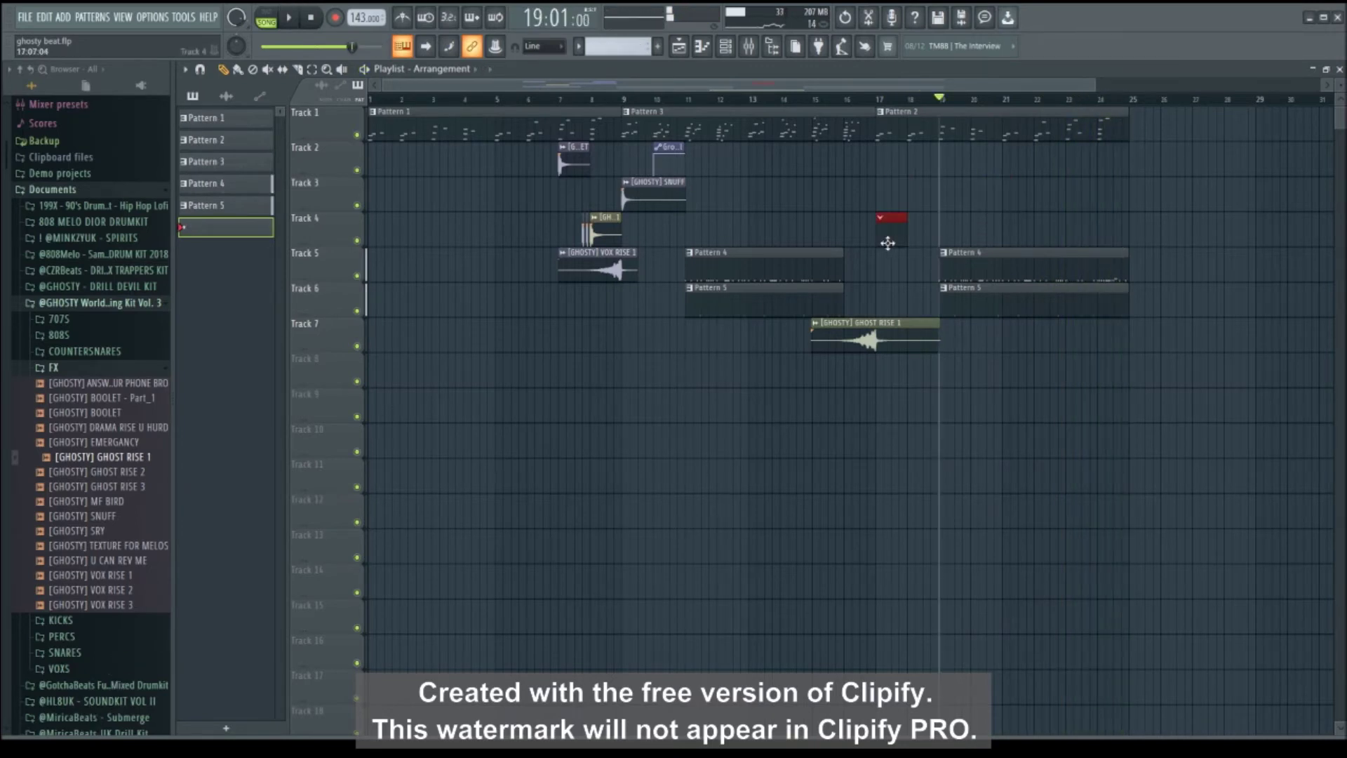
left_click_drag(940, 237, 1143, 234)
key("space")
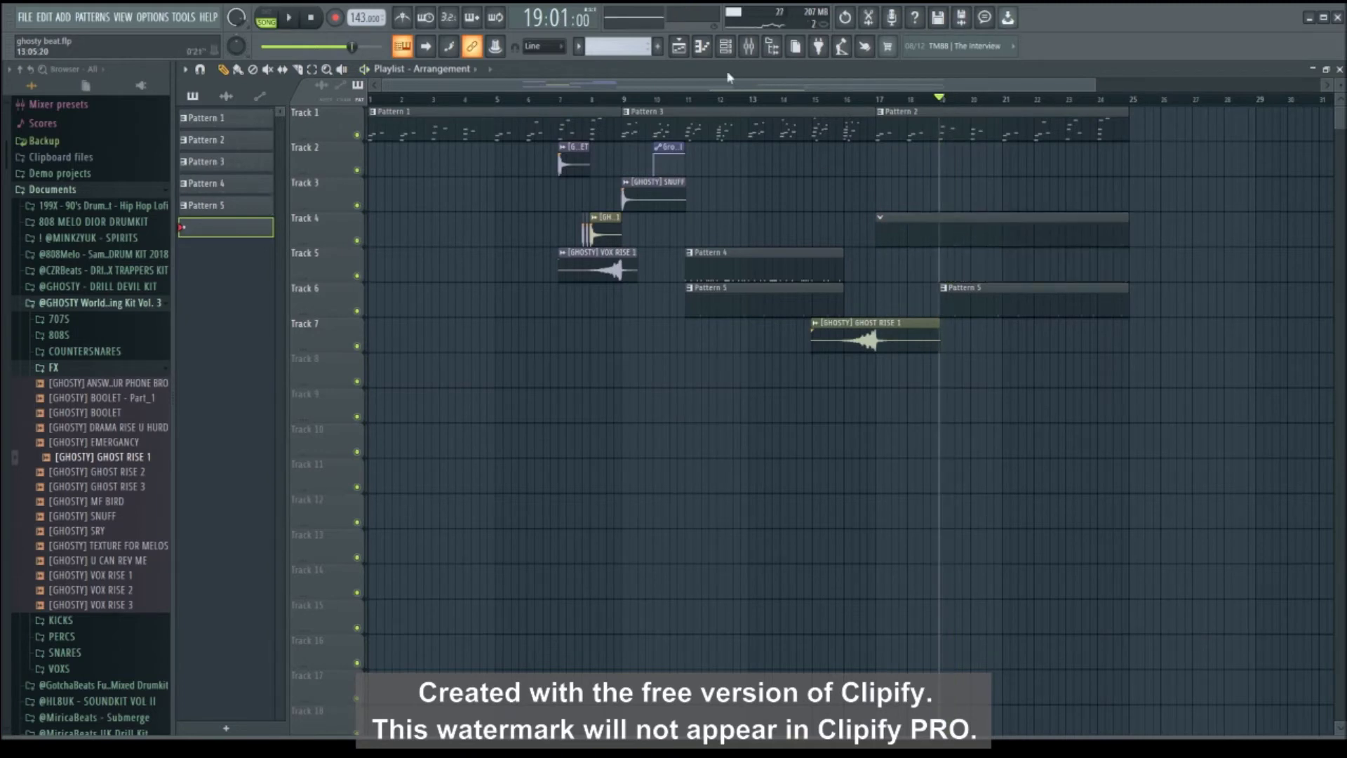
Paste the notes into the unnamed pattern's [GHOSTY] 2UP 1 channel, starting at bar 3, and add a C5 note at bar 1.
left_click(726, 46)
left_click(342, 212)
key("space")
left_click_drag(685, 397, 715, 395)
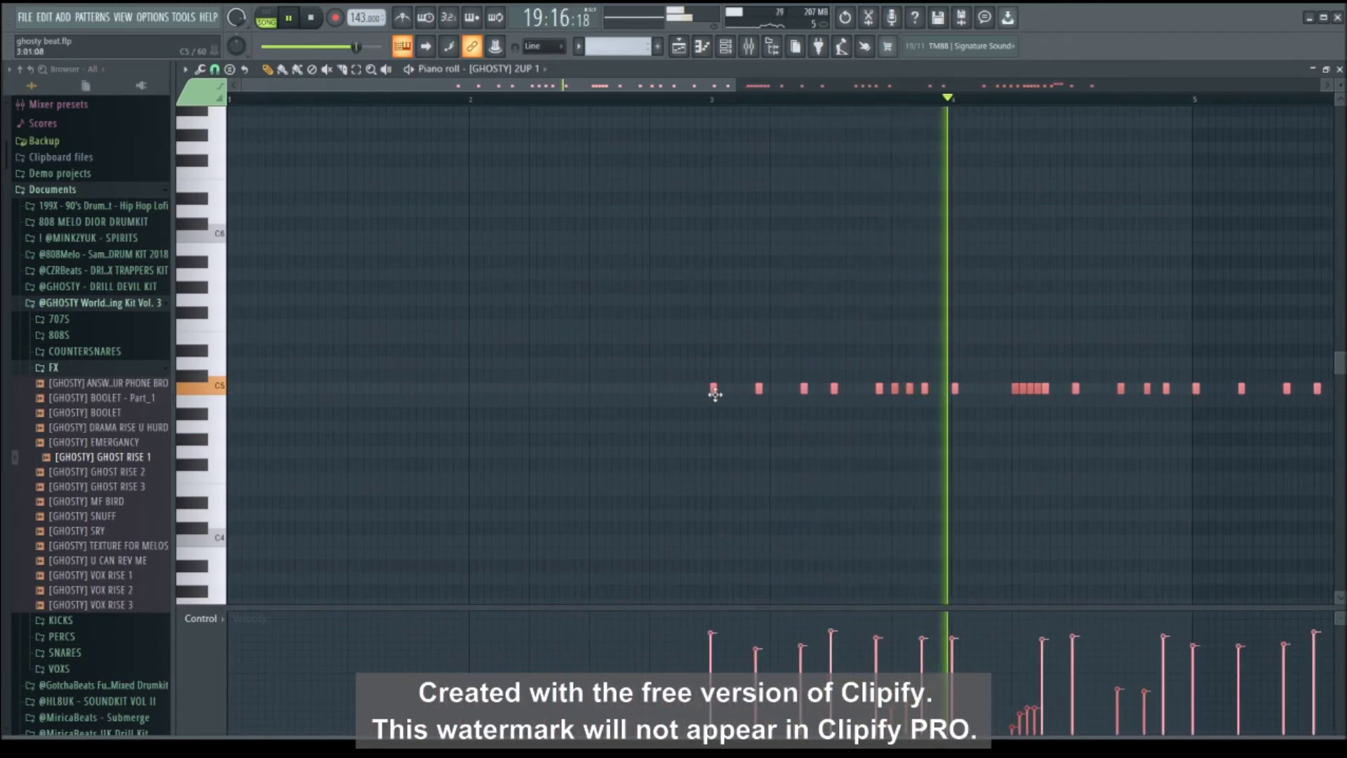
scroll(653, 116, "down", 4)
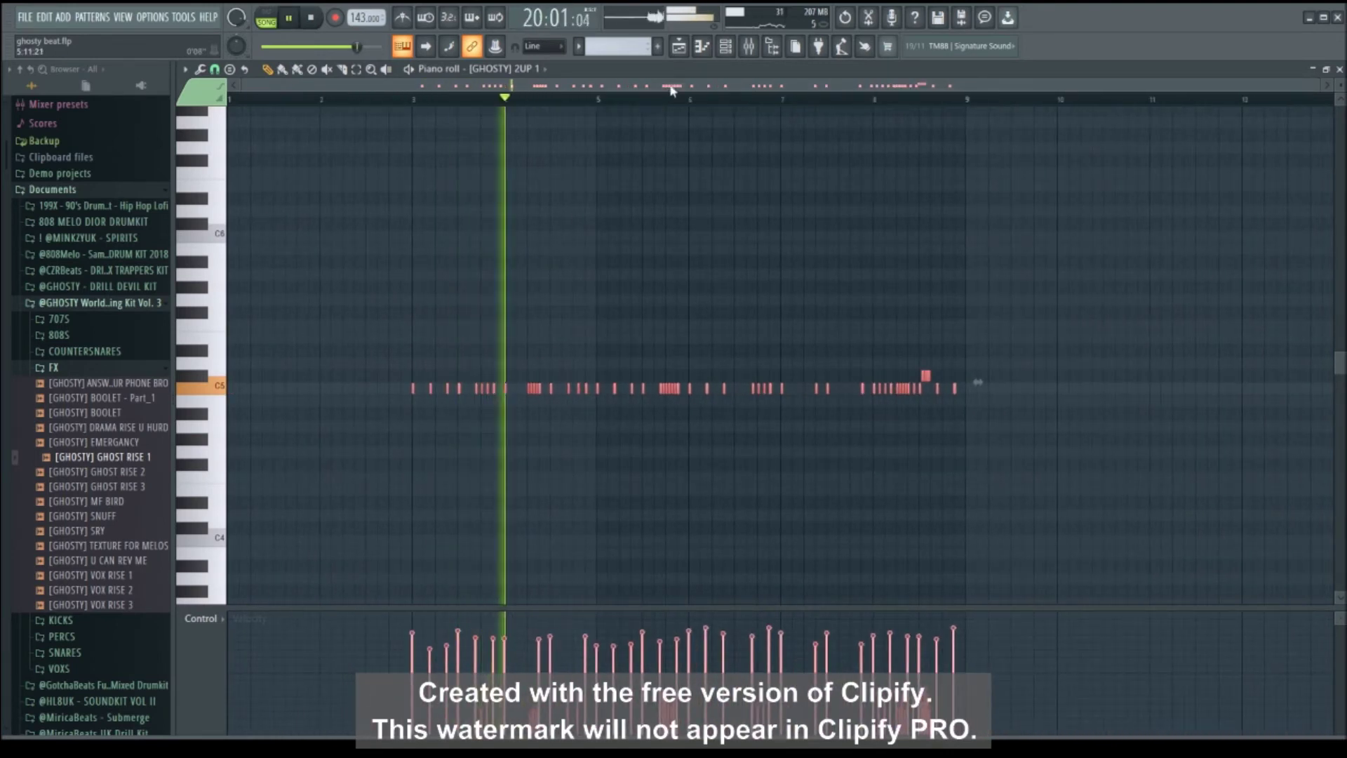
left_click(230, 388)
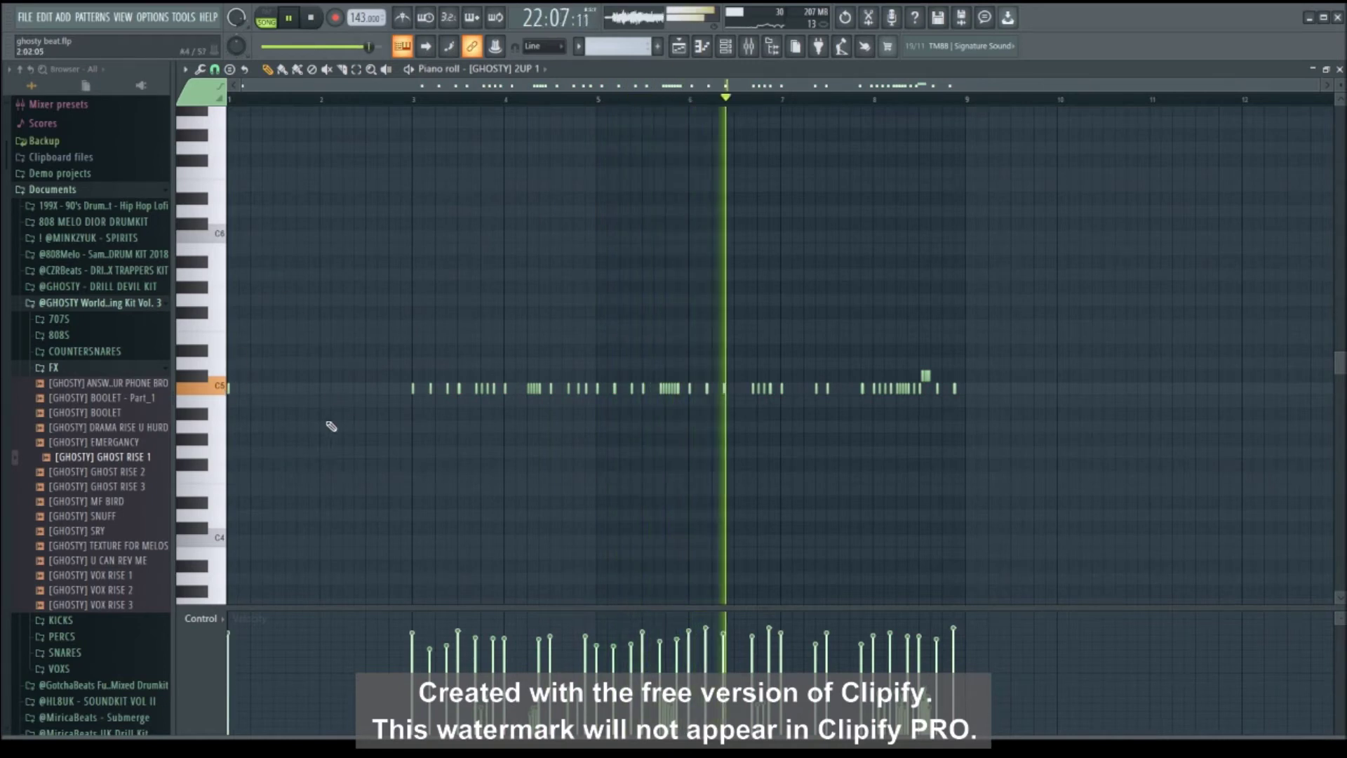
Add C5 notes on steps 4 and 7 of bar 1, auditioning the pattern in pattern mode.
scroll(399, 86, "up", 3)
left_click(408, 69)
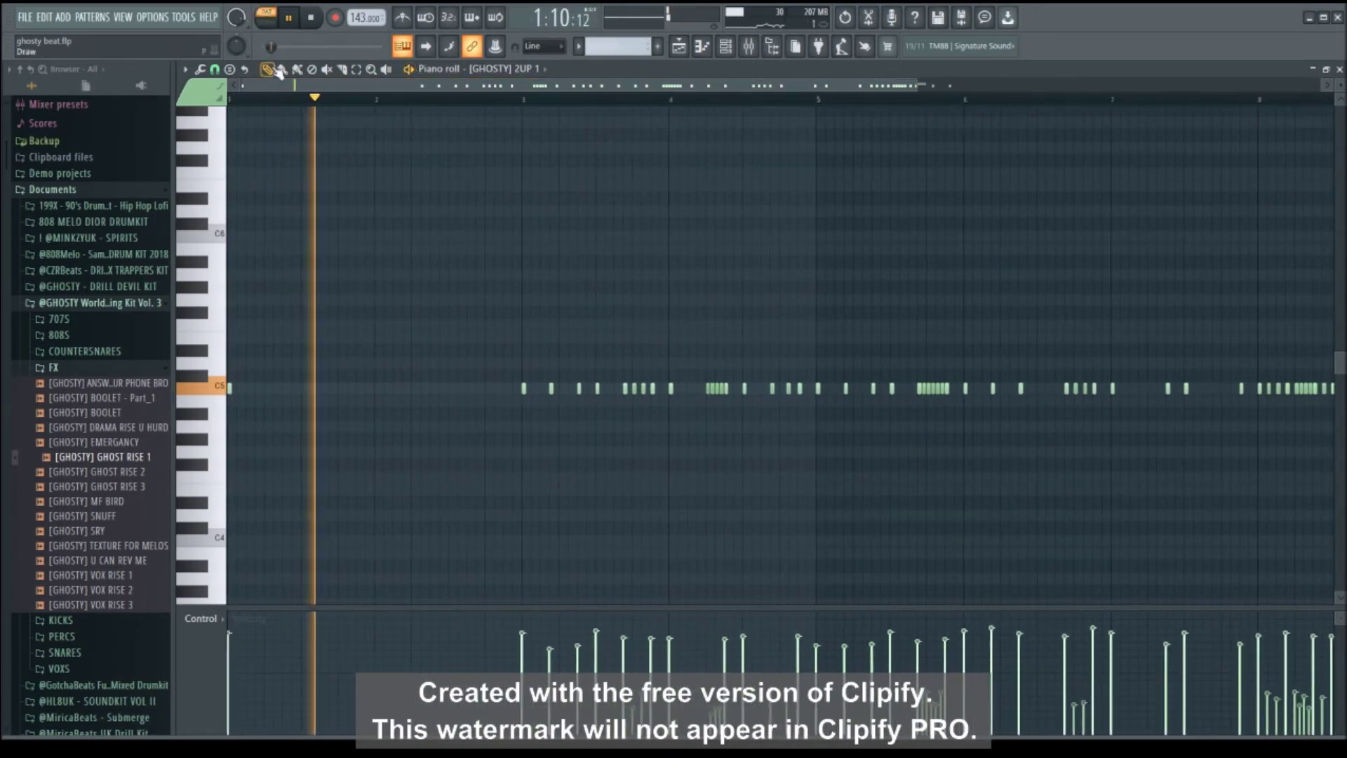
key("space")
left_click(247, 388)
left_click_drag(248, 390, 258, 388)
key("space")
key("space")
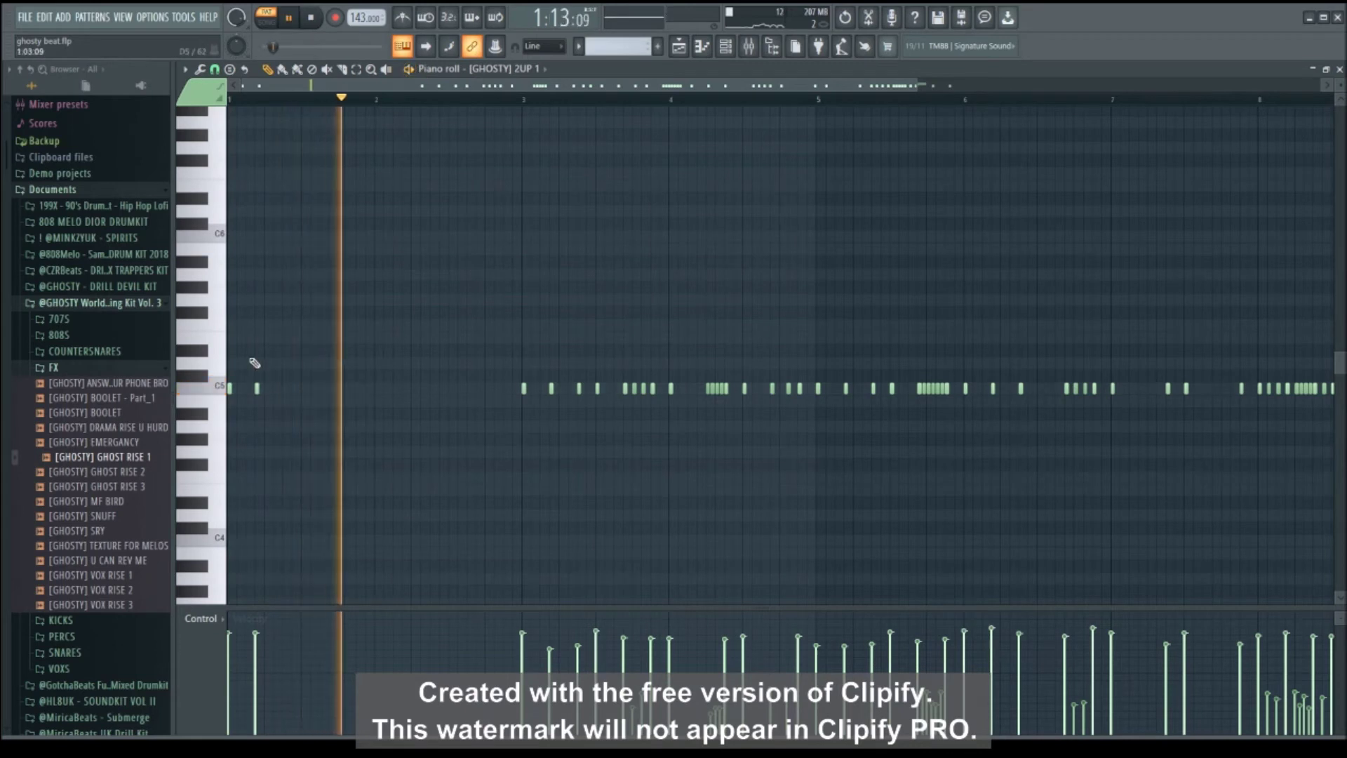
left_click(284, 388)
key("space")
key("space")
scroll(292, 114, "up", 2)
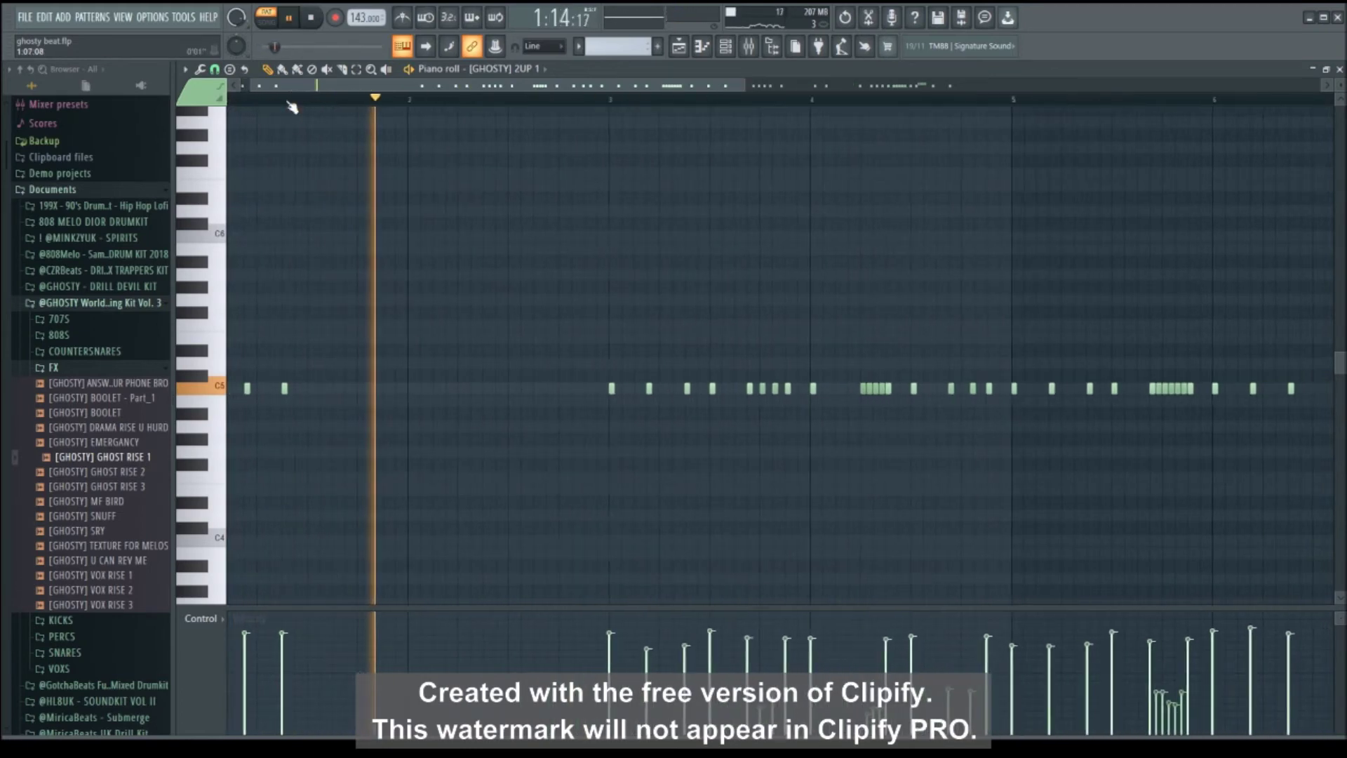
key("ctrl+a")
key("ctrl+c")
key("ctrl+v")
key("shift+Right")
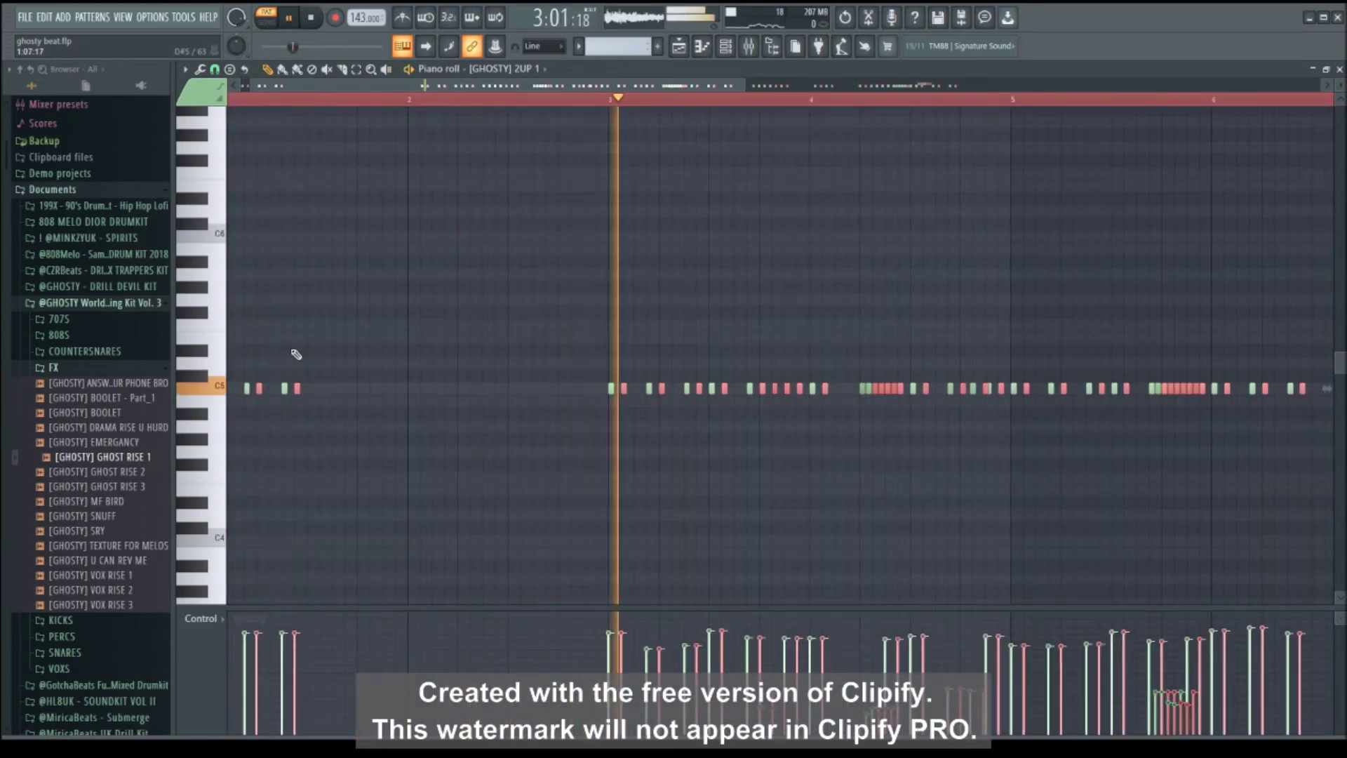
key("ctrl+z")
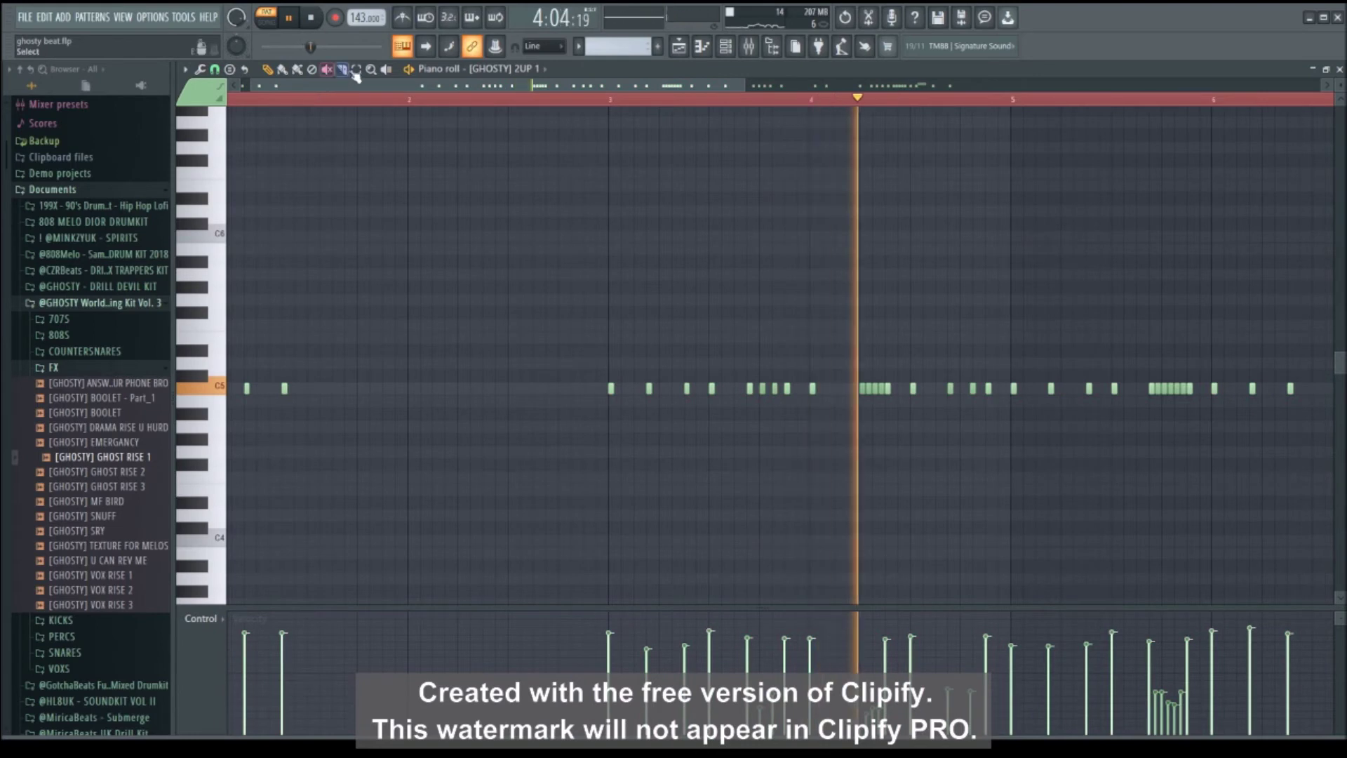
Duplicate the three opening C5 notes repeatedly until they fill bars 1 and 2, and play the pattern from the start.
key("space")
key("space")
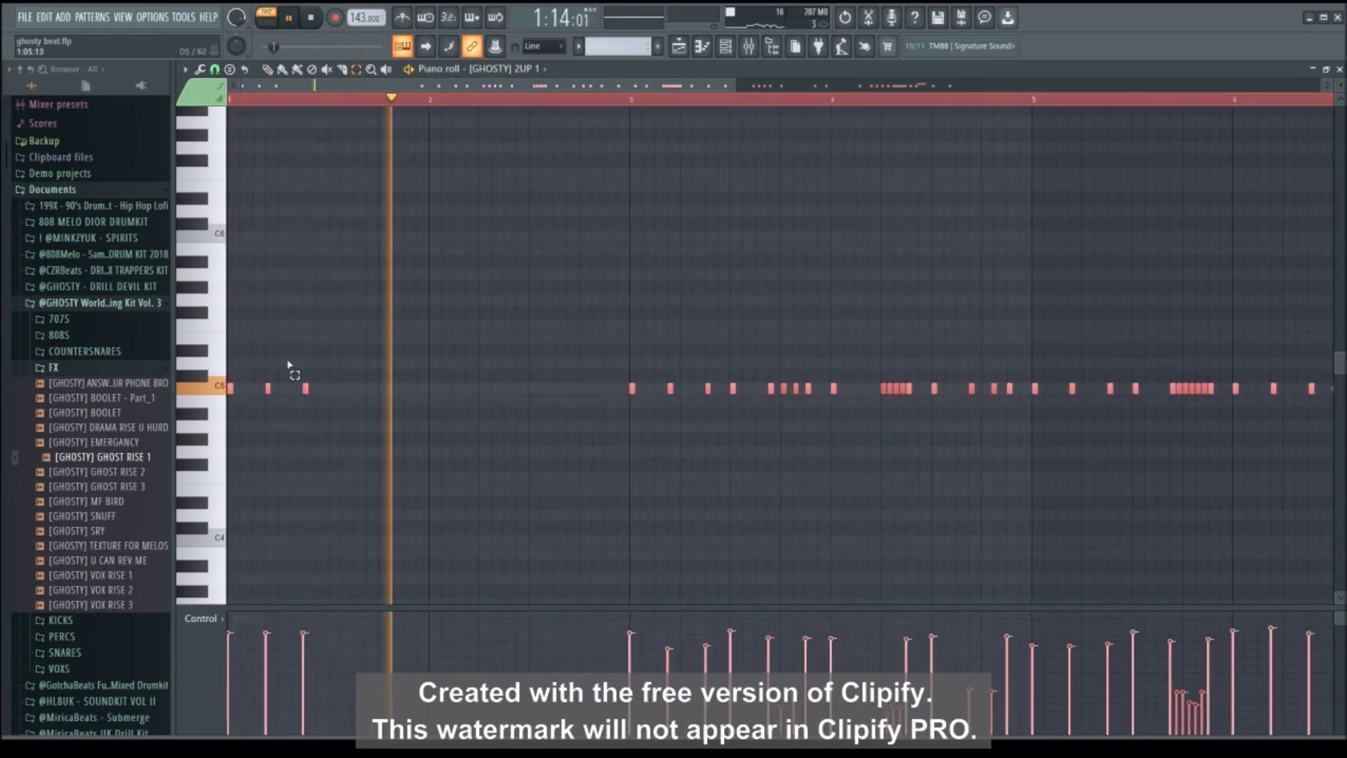
mouse_move(233, 358)
left_mouse_down()
mouse_move(242, 407)
mouse_move(337, 402)
mouse_move(281, 388)
mouse_move(433, 389)
left_mouse_up()
mouse_move(229, 374)
left_mouse_down("ctrl")
mouse_move(313, 402)
mouse_move(612, 390)
left_mouse_up("ctrl")
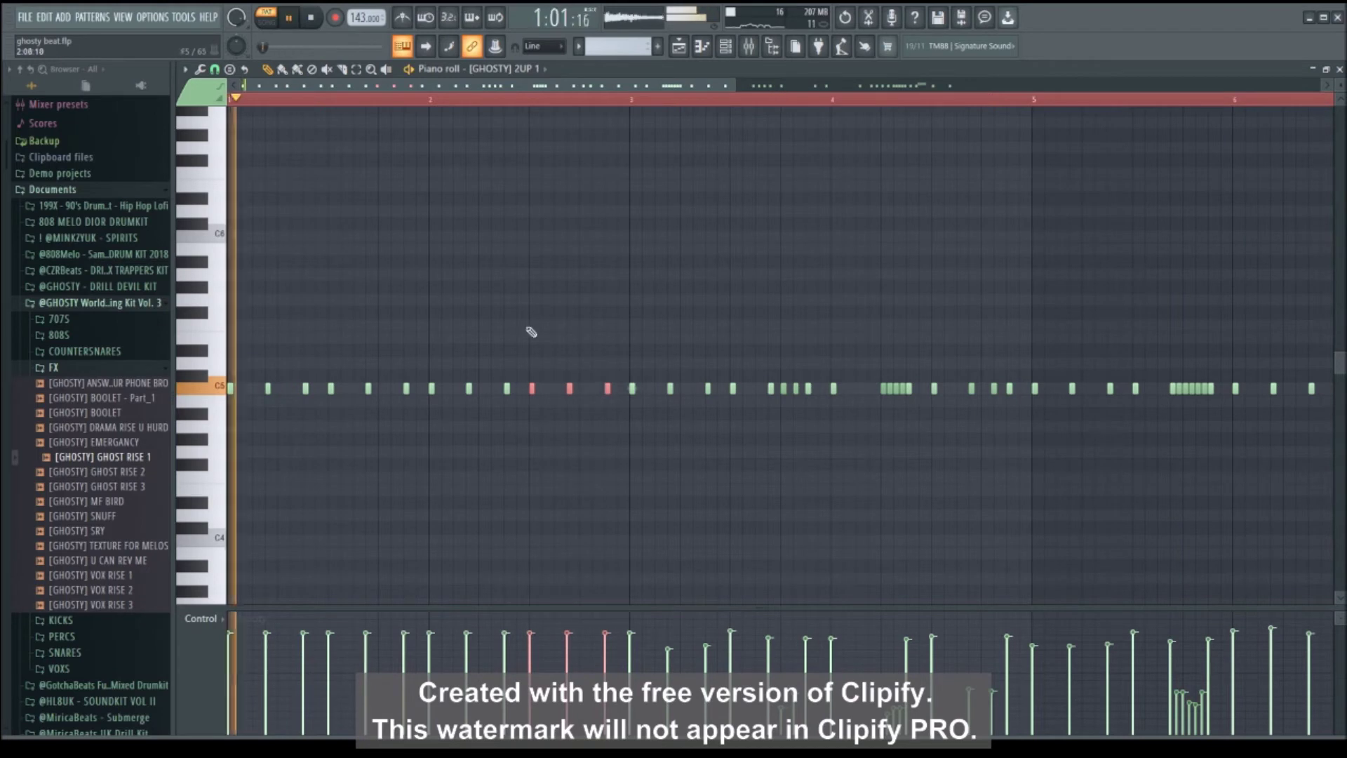
left_click(230, 99)
left_click(415, 262, "ctrl")
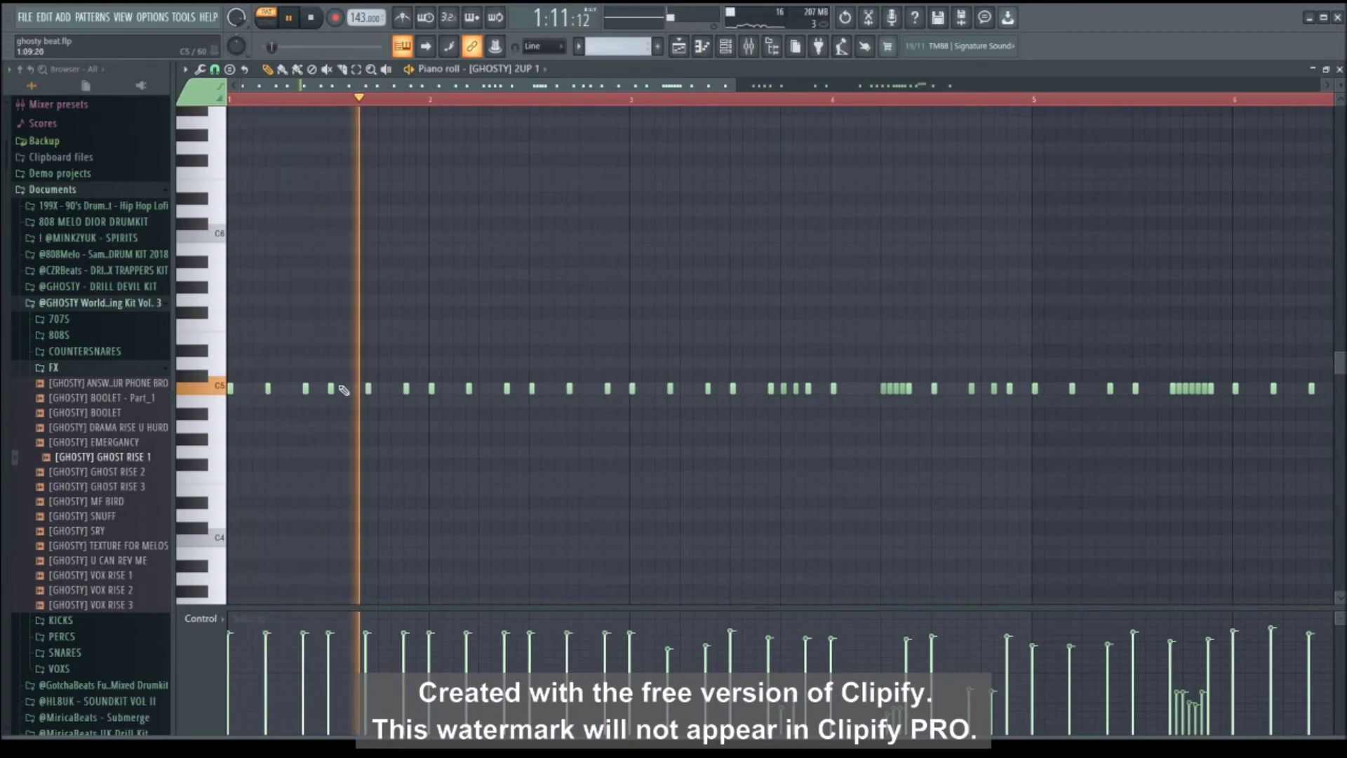
Delete the C5 notes on steps 12 and 15 of bar 1 and draw new ones on steps 15 and 16.
right_click(368, 388)
right_click(407, 387)
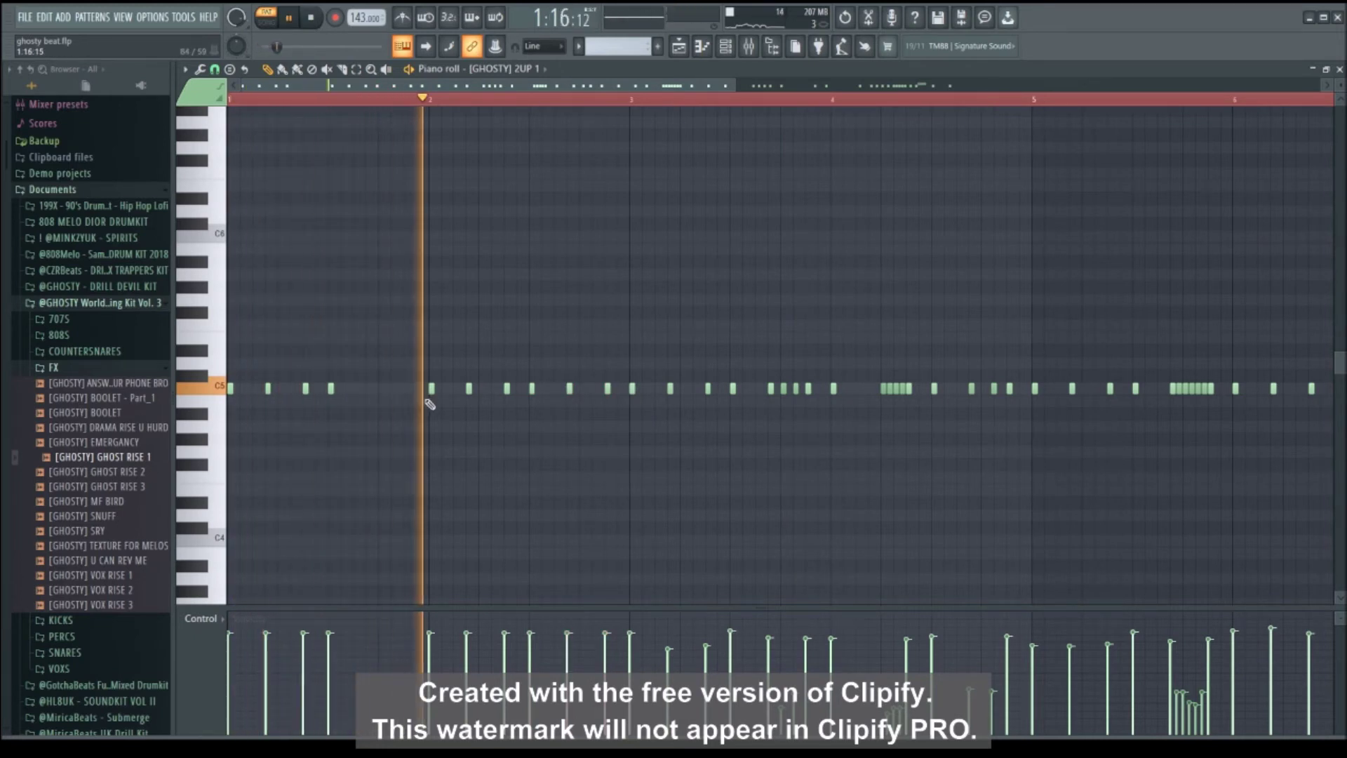
left_click(406, 388)
left_click(419, 388)
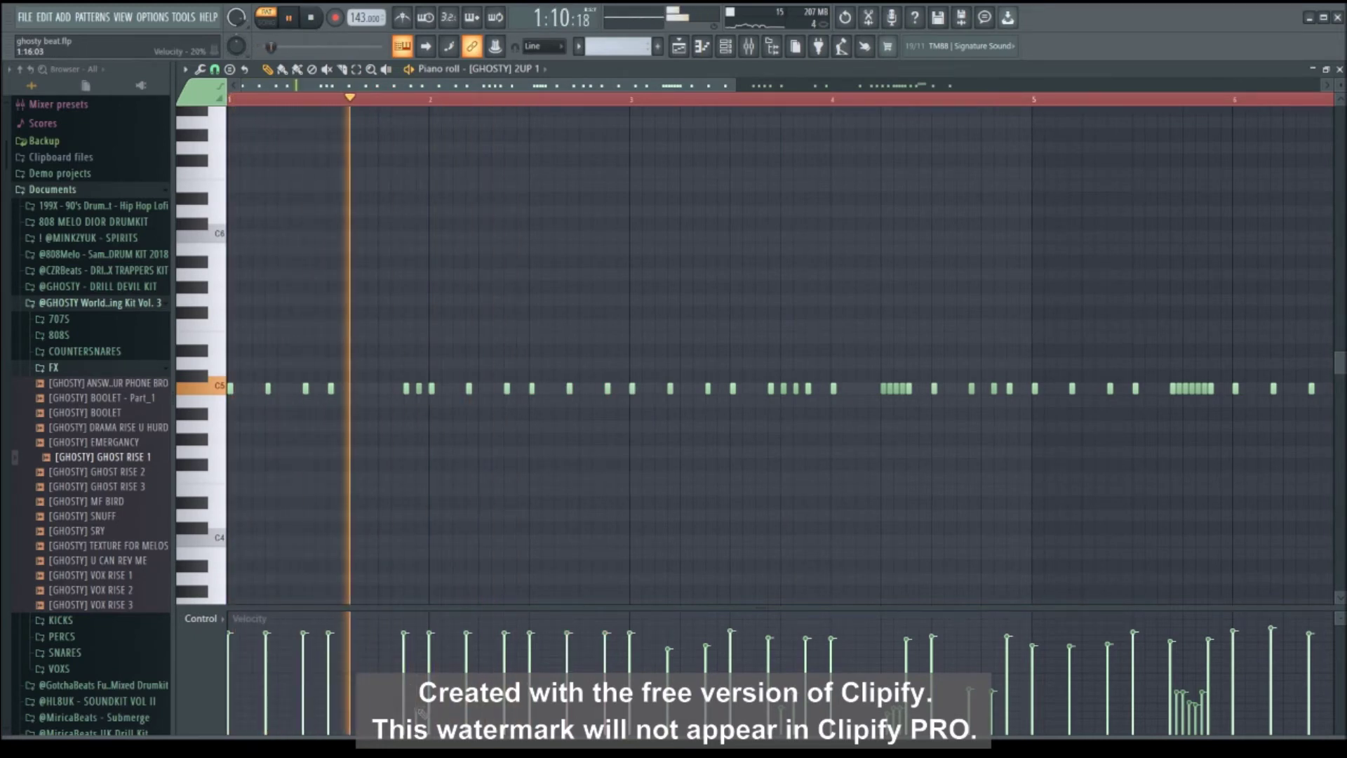
Replace the last C5 note of bar 2 with a four-note roll on steps 13 to 16.
right_click(607, 389)
left_click(582, 389)
left_click(595, 389)
left_click(608, 388)
left_click(620, 388)
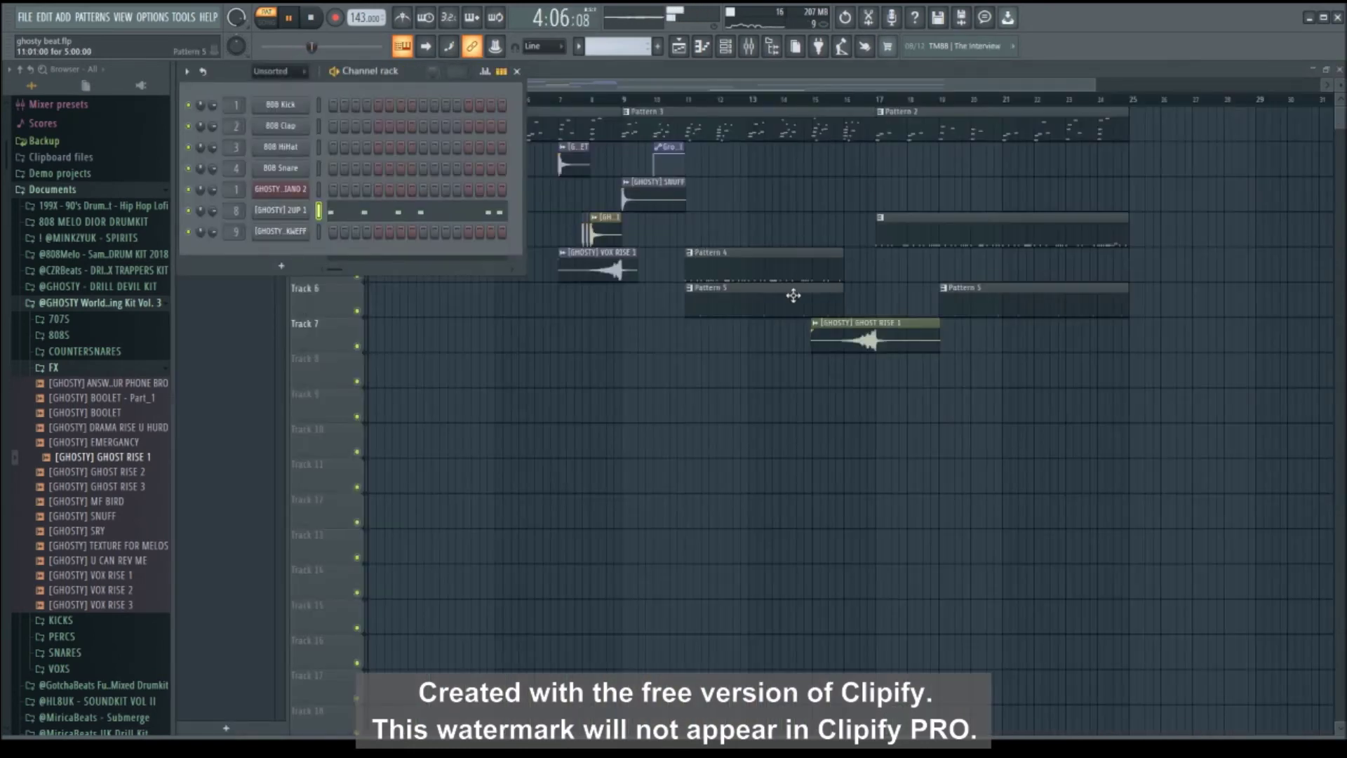
Play the arrangement in the playlist around the bar 17 switch.
key("F6")
left_click(848, 104)
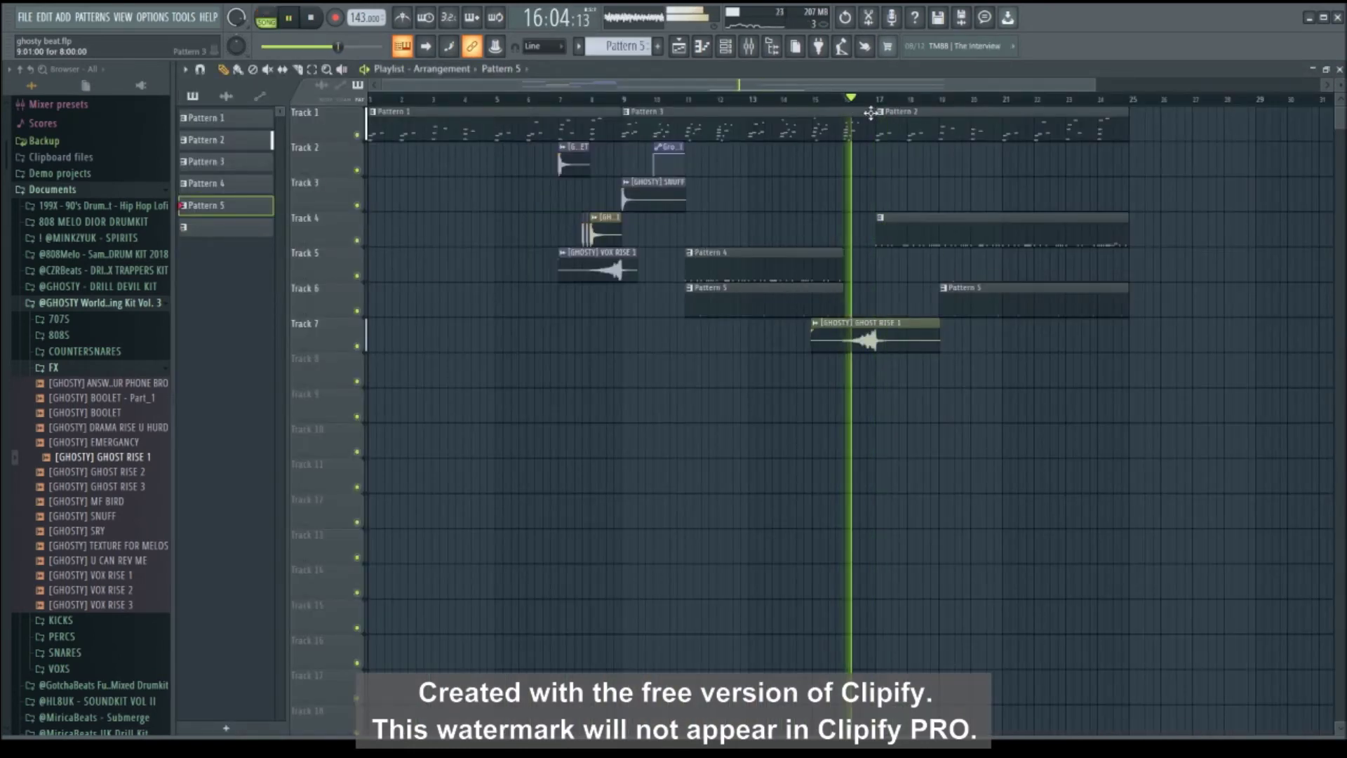
scroll(917, 109, "up", 5)
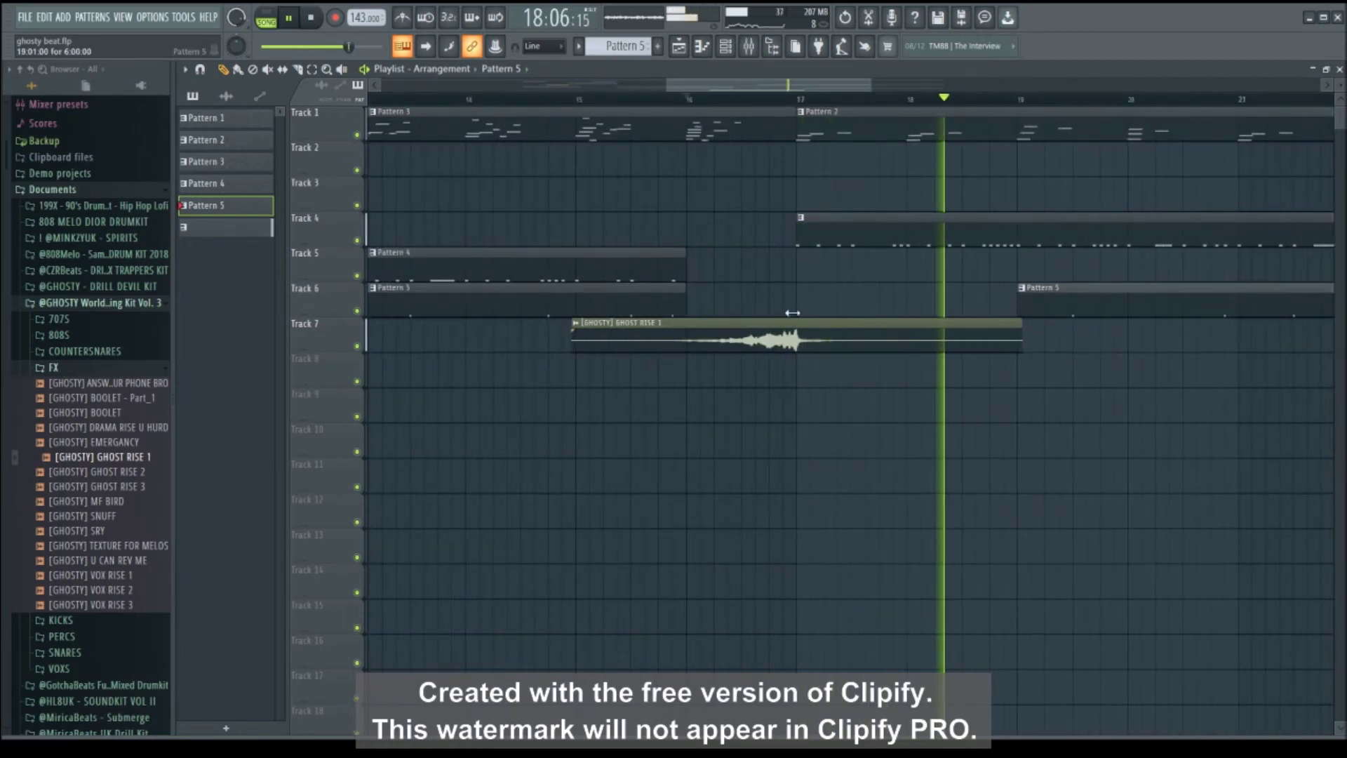
scroll(1021, 107, "down", 5)
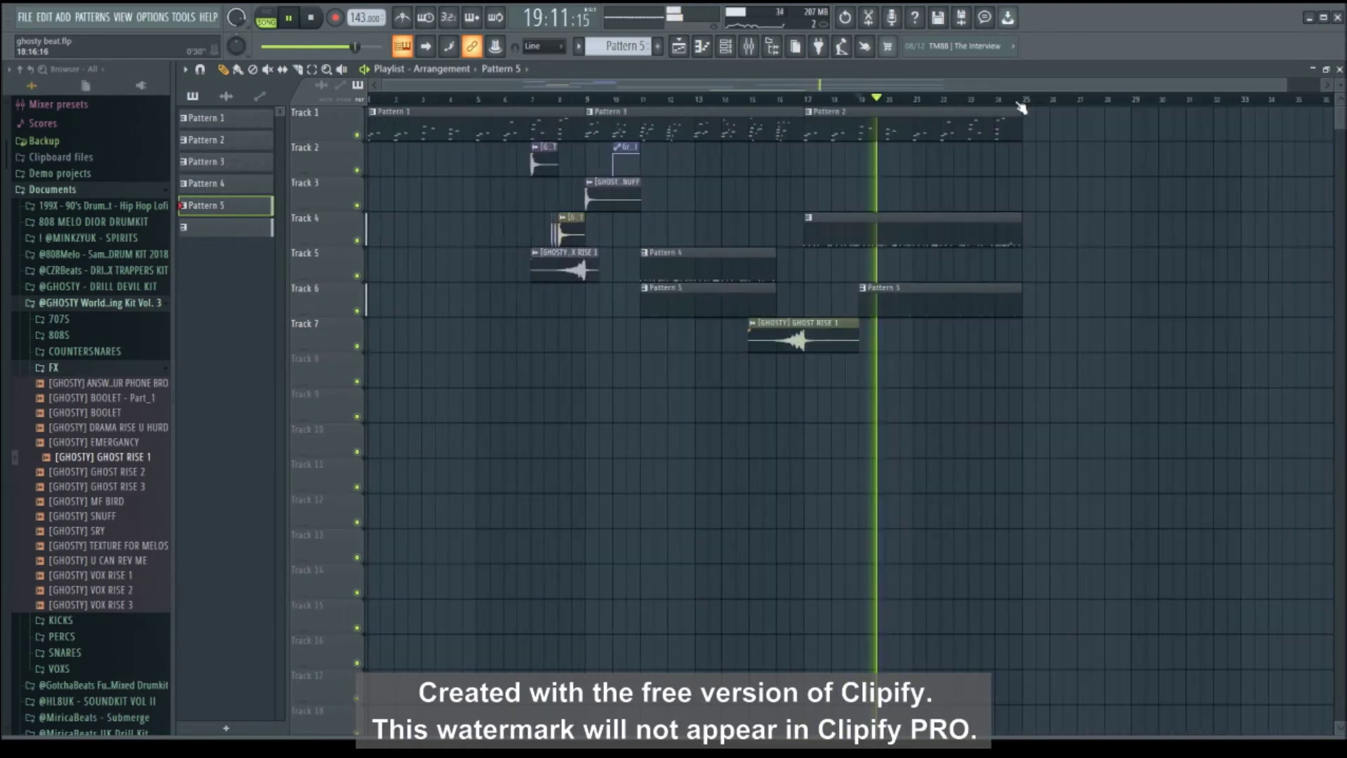
left_click(773, 102)
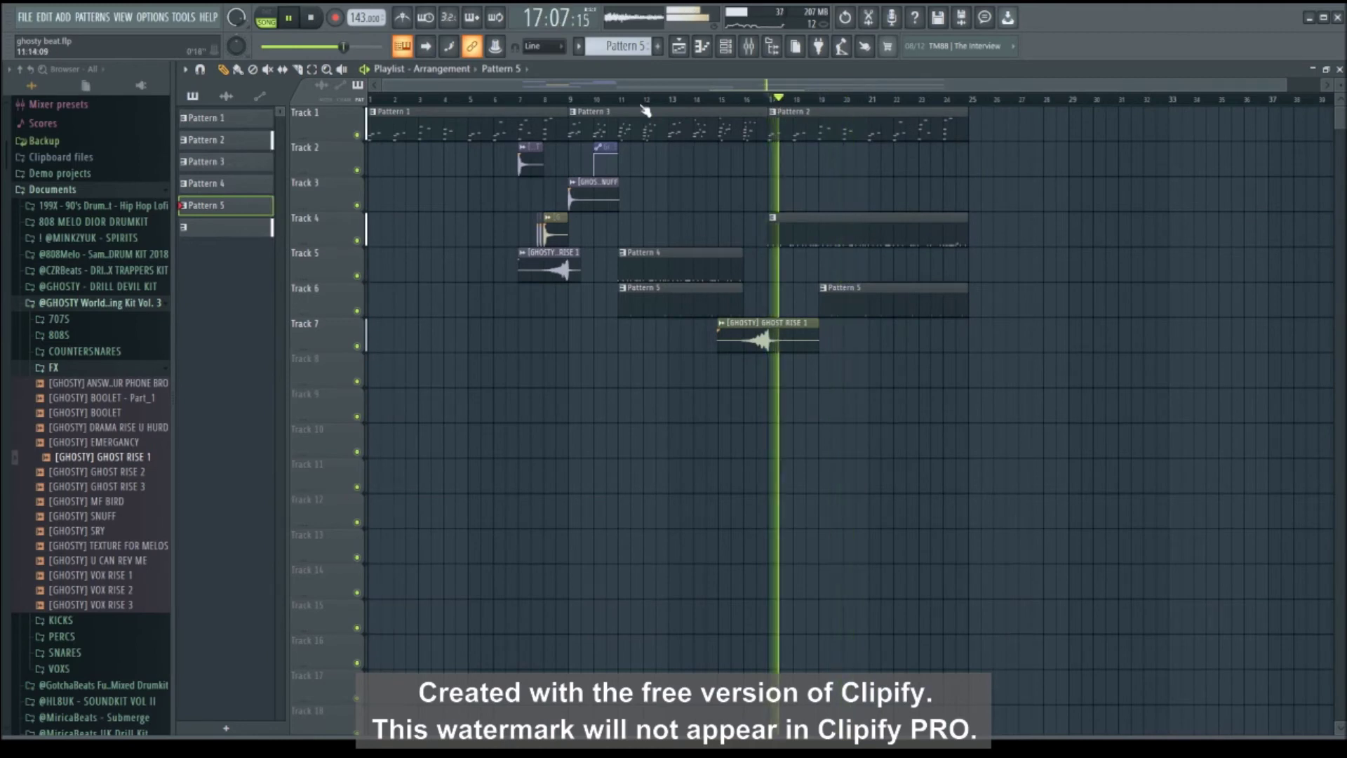
Copy the [GHOSTY] LUV KWEFF notes from Pattern 5 and delete its bar 19 clip from Track 6.
double_click(847, 305)
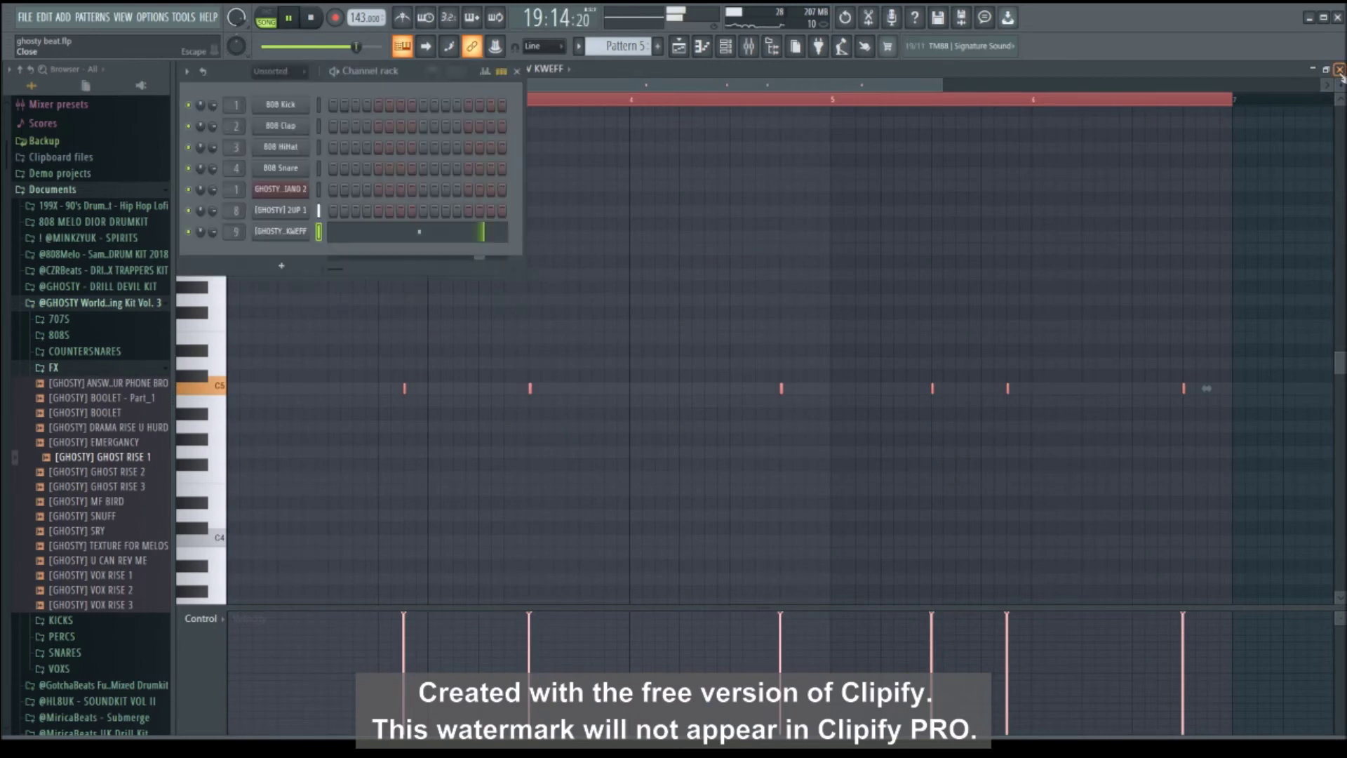
left_click(1339, 70)
key("space")
key("space")
right_click(884, 308)
key("space")
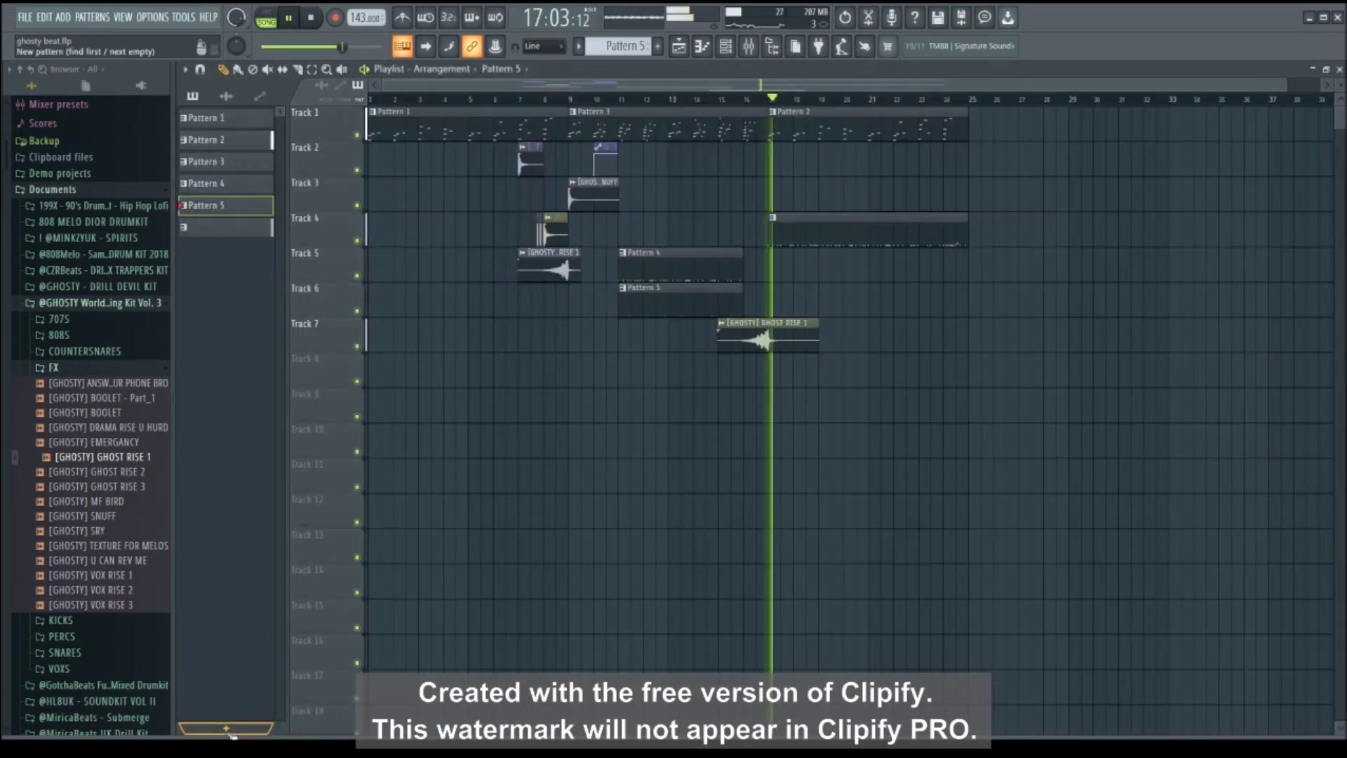
Create Pattern 7 and place its clip on Track 5 from bar 17 to bar 25.
left_click(231, 731)
left_click(790, 261)
left_click_drag(792, 261, 963, 260)
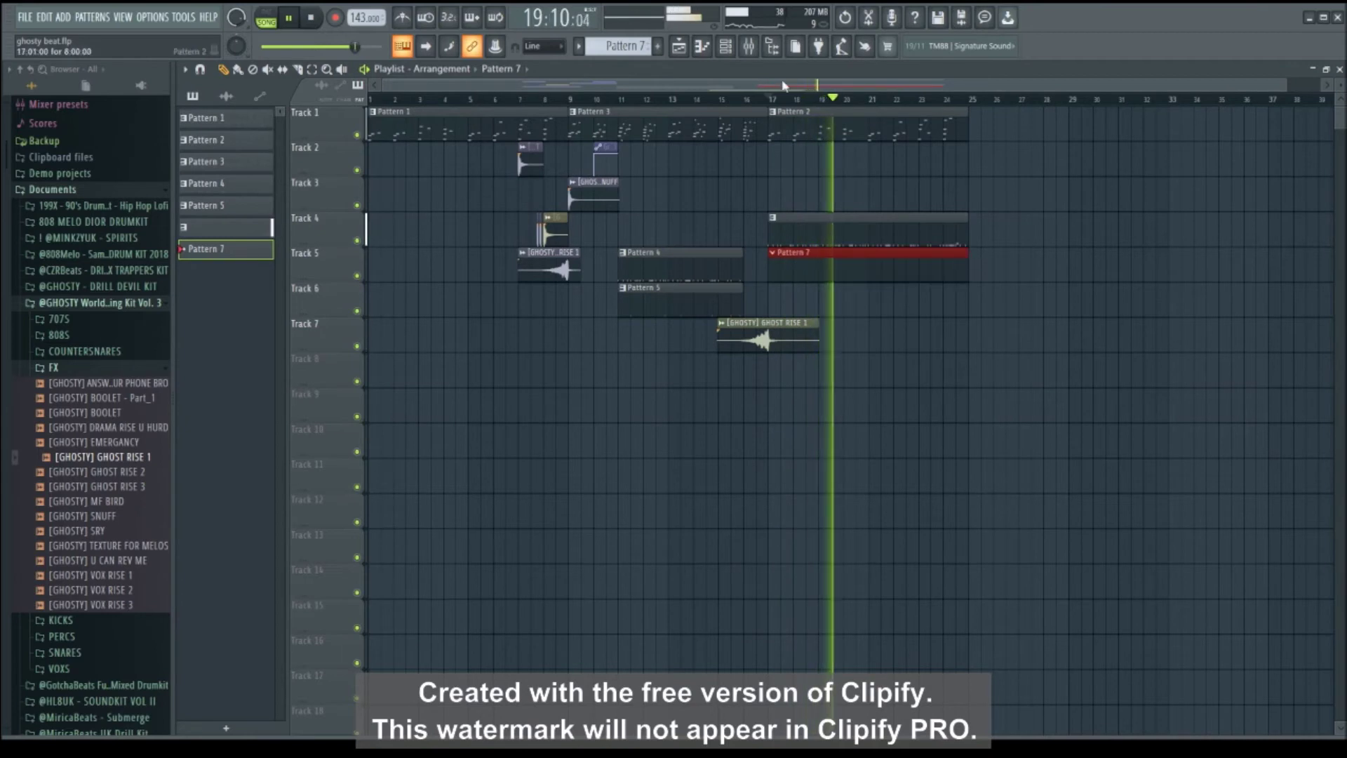
Paste the copied notes into Pattern 7's [GHOSTY] LUV KWEFF channel and shift them one bar later to start in bar 2.
left_click(727, 49)
key("F7")
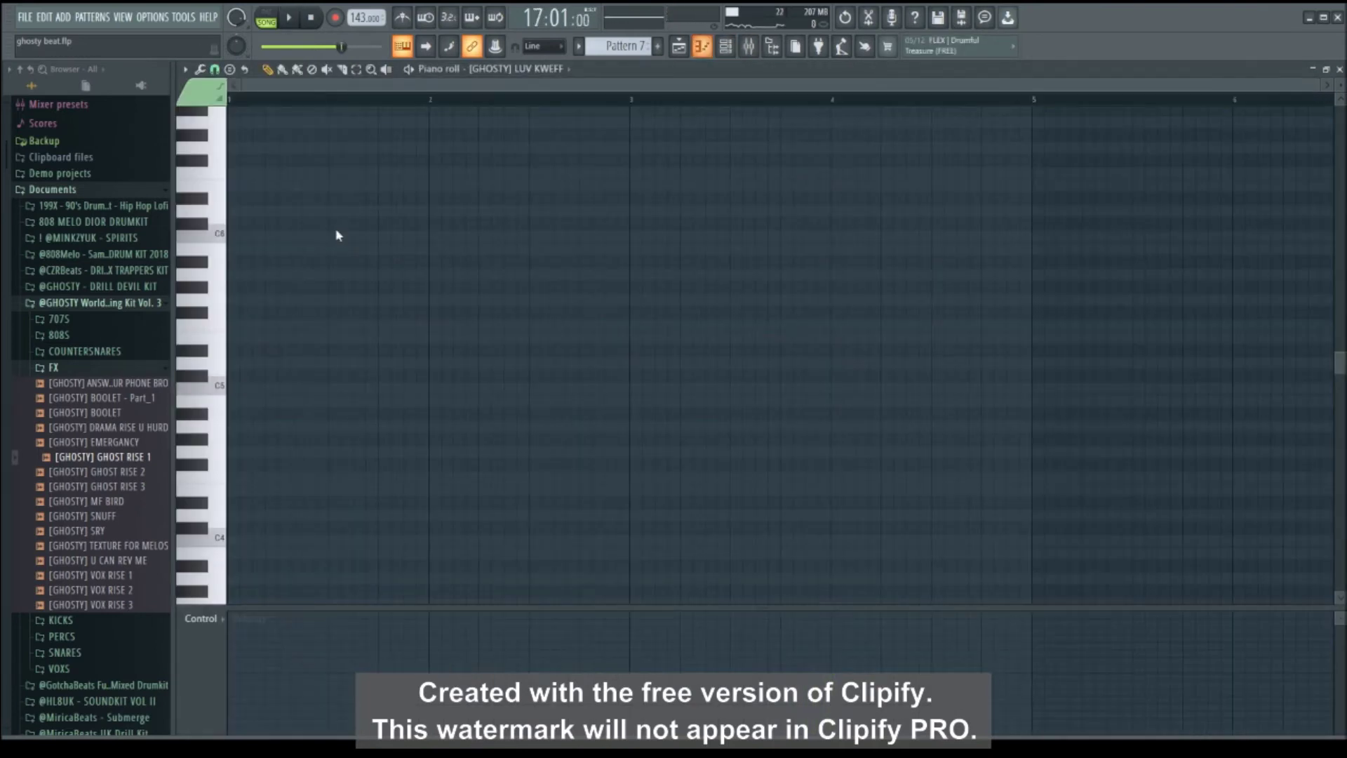
key("ctrl+v")
scroll(422, 98, "down", 2)
left_click_drag(283, 385, 397, 385)
key("space")
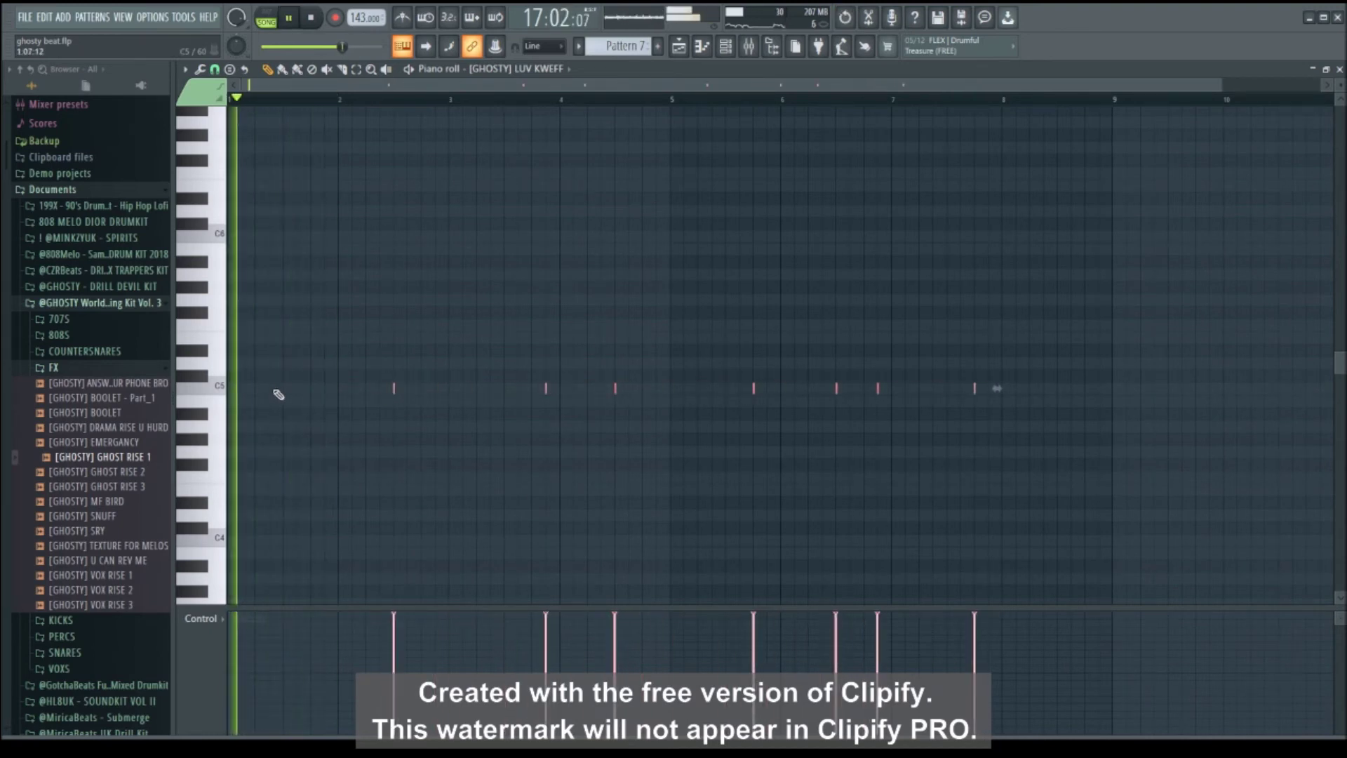
Undo a trial C5 note in bar 1 and shift the pasted notes another bar later to start on bar 3, step 9.
left_click(283, 388)
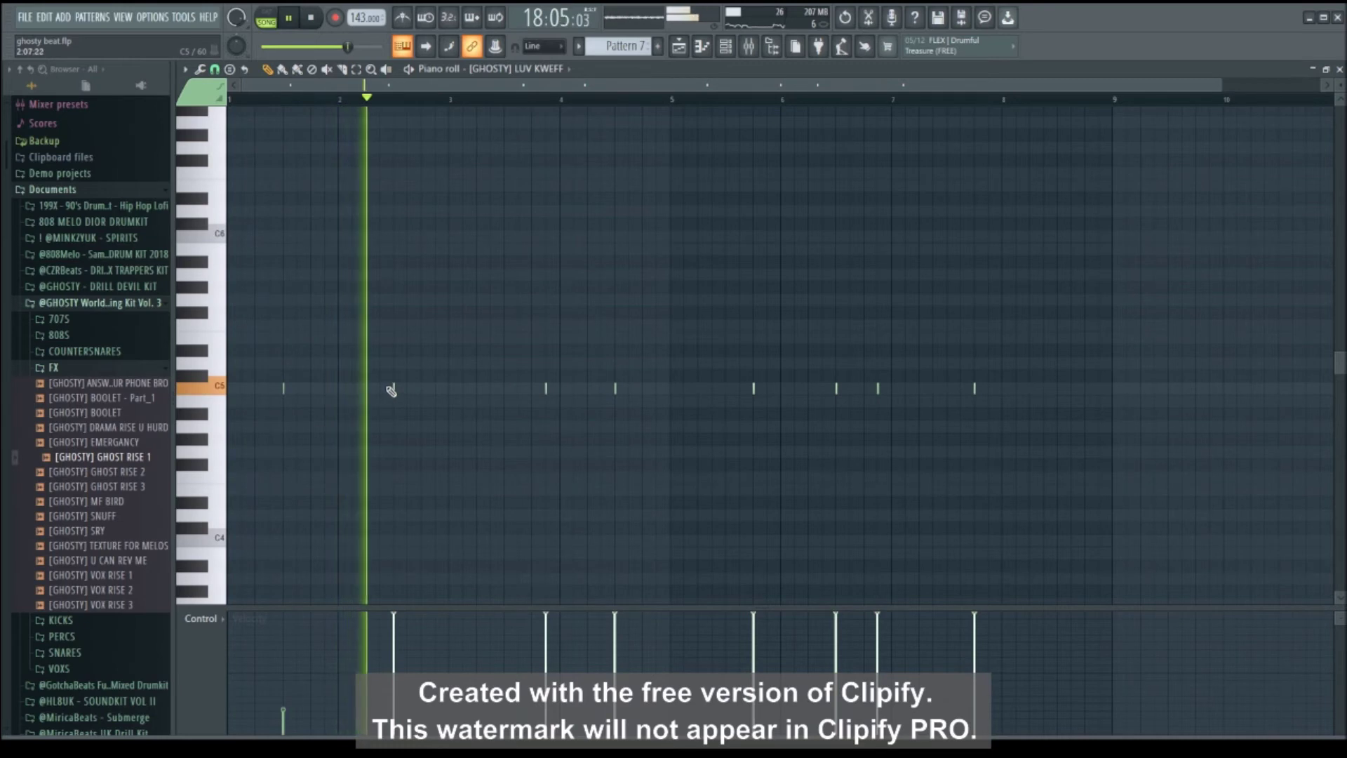
key("ctrl+z")
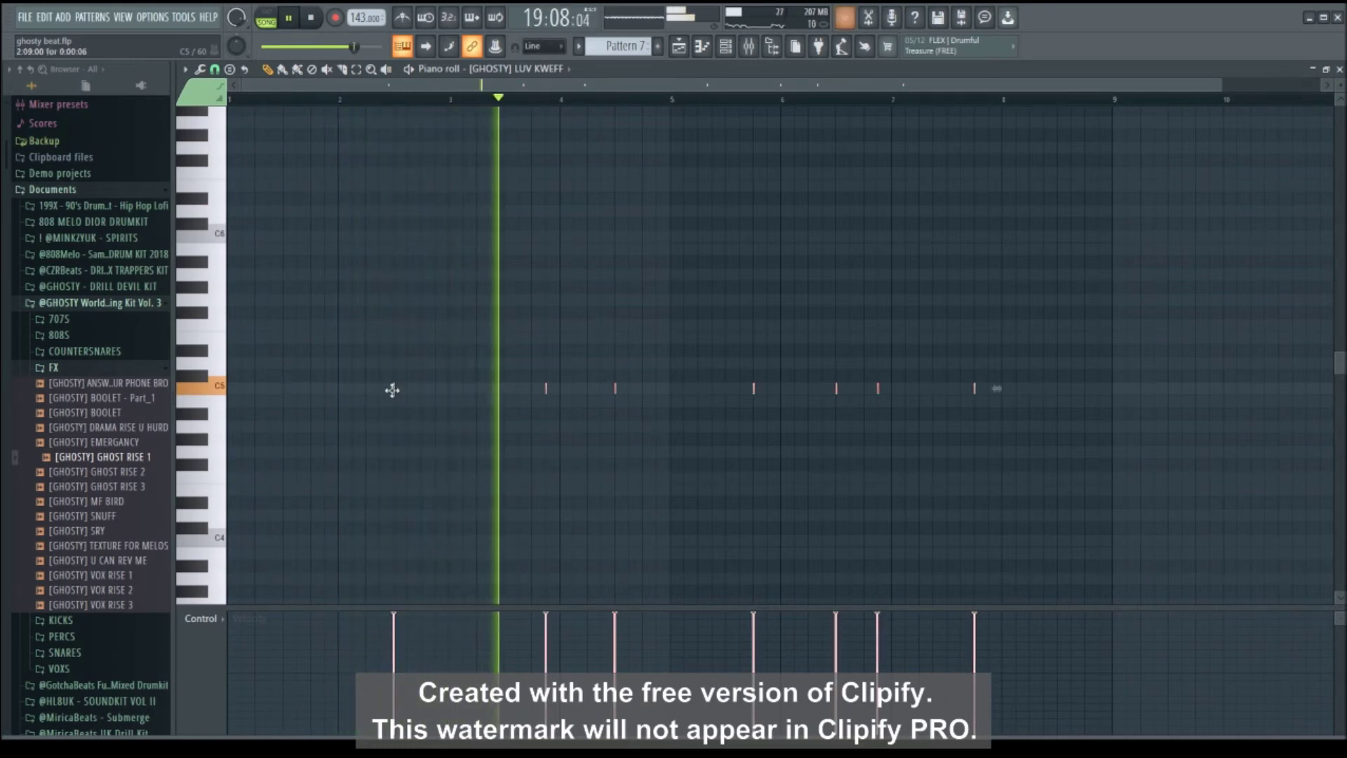
left_click_drag(392, 390, 505, 390)
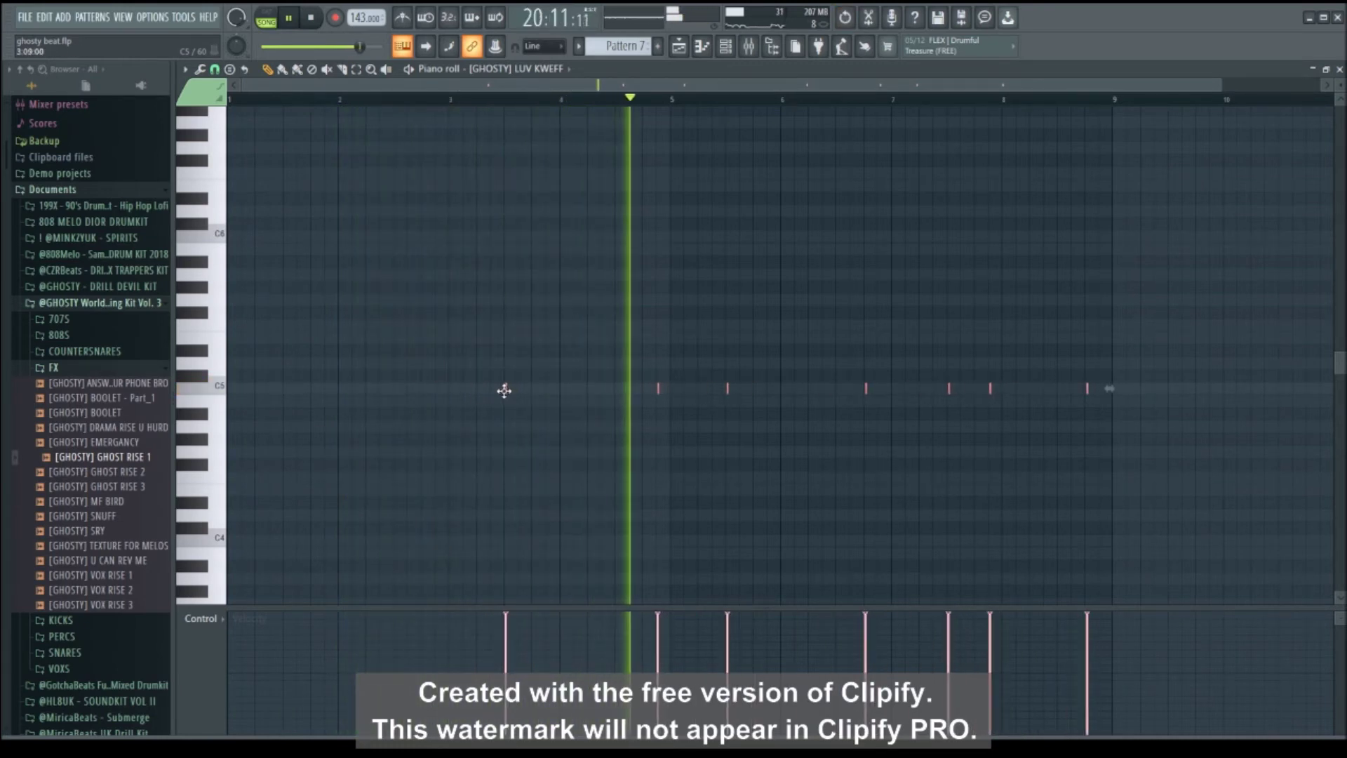
key("space")
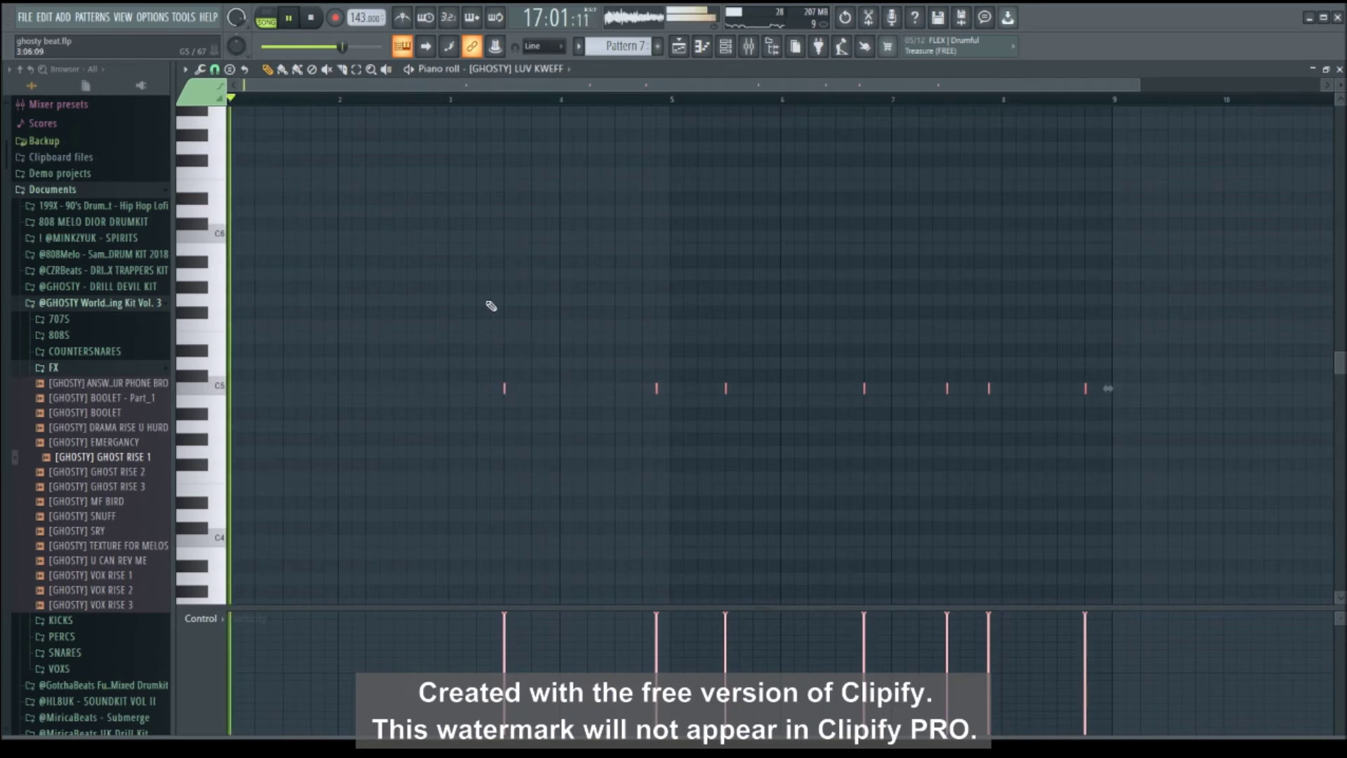
Add [GHOSTY] LUV KWEFF C5 notes on bar 1, step 9 and bar 2, step 13, and return to the playlist.
scroll(397, 99, "up", 3)
left_click_drag(397, 89, 344, 100)
key("space")
key("space")
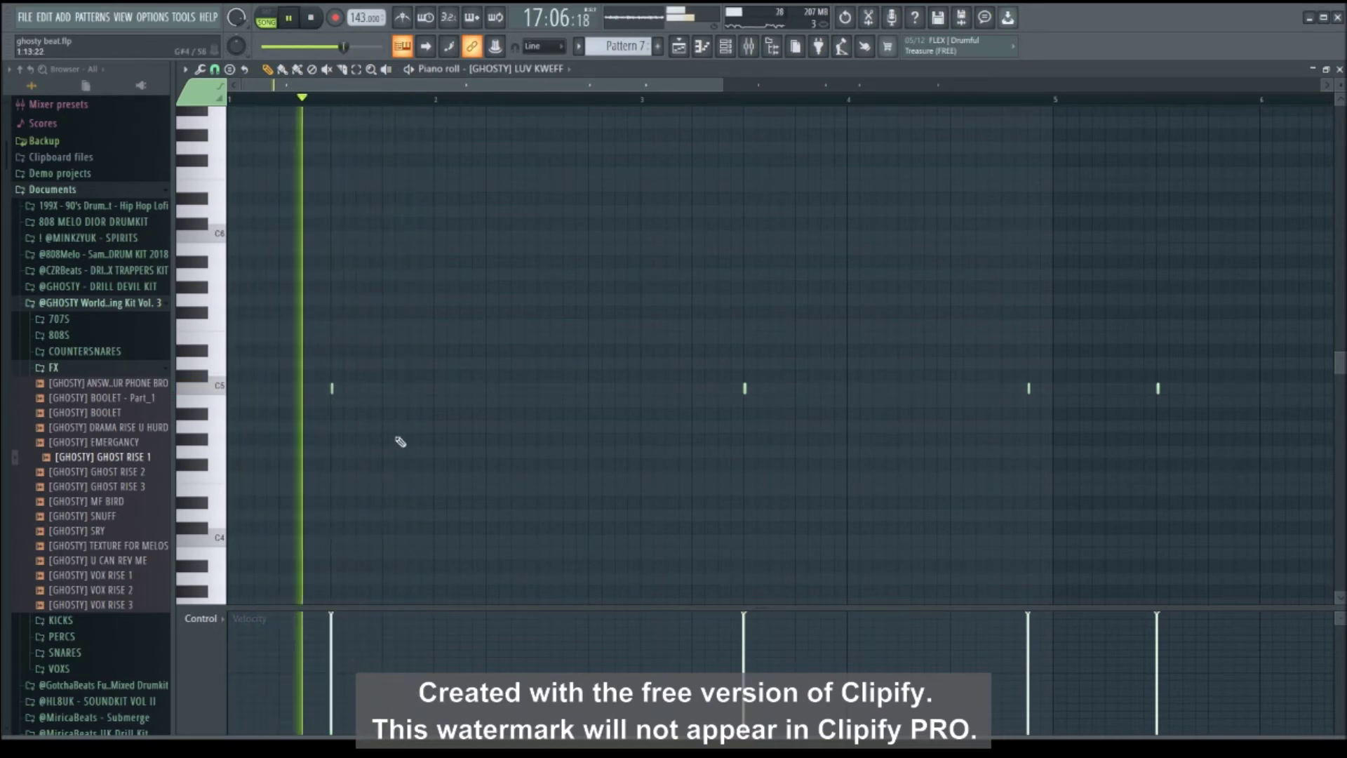
left_click(590, 389)
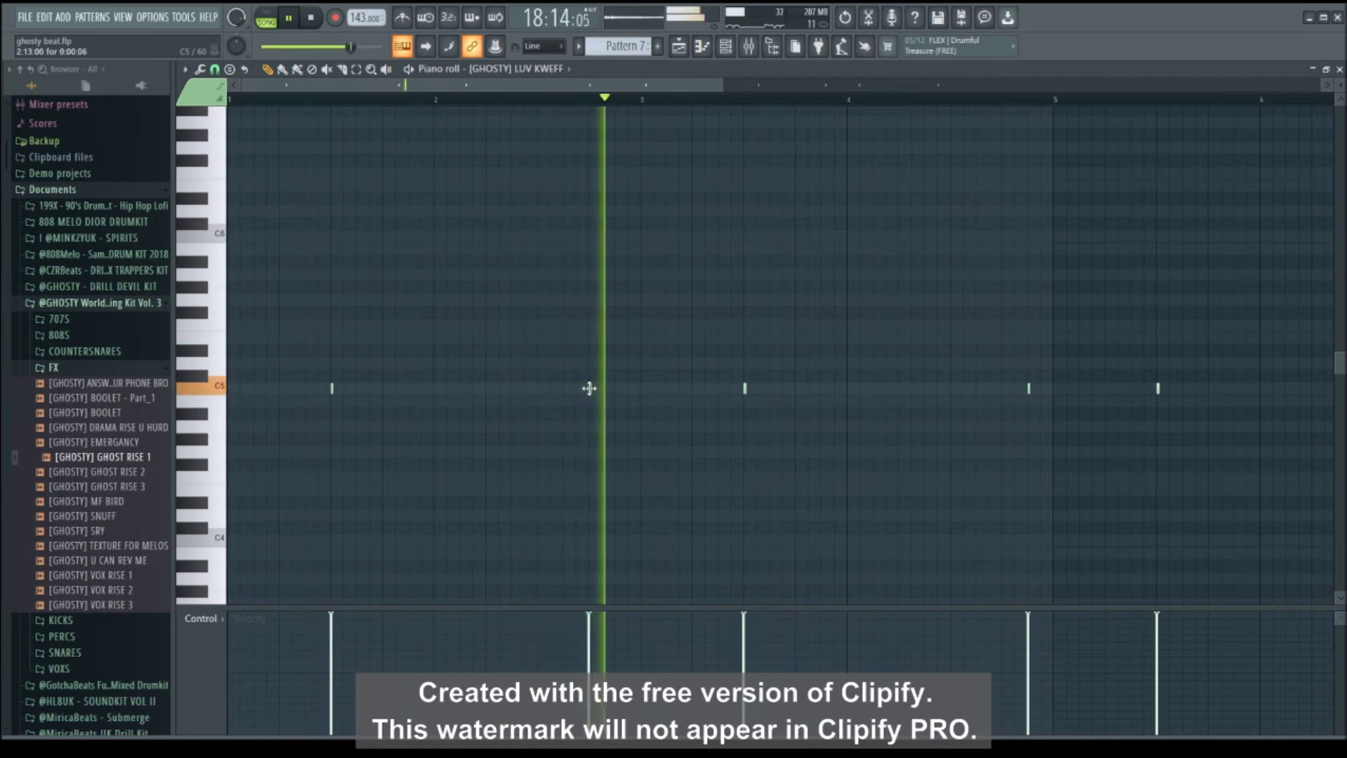
left_click(1338, 69)
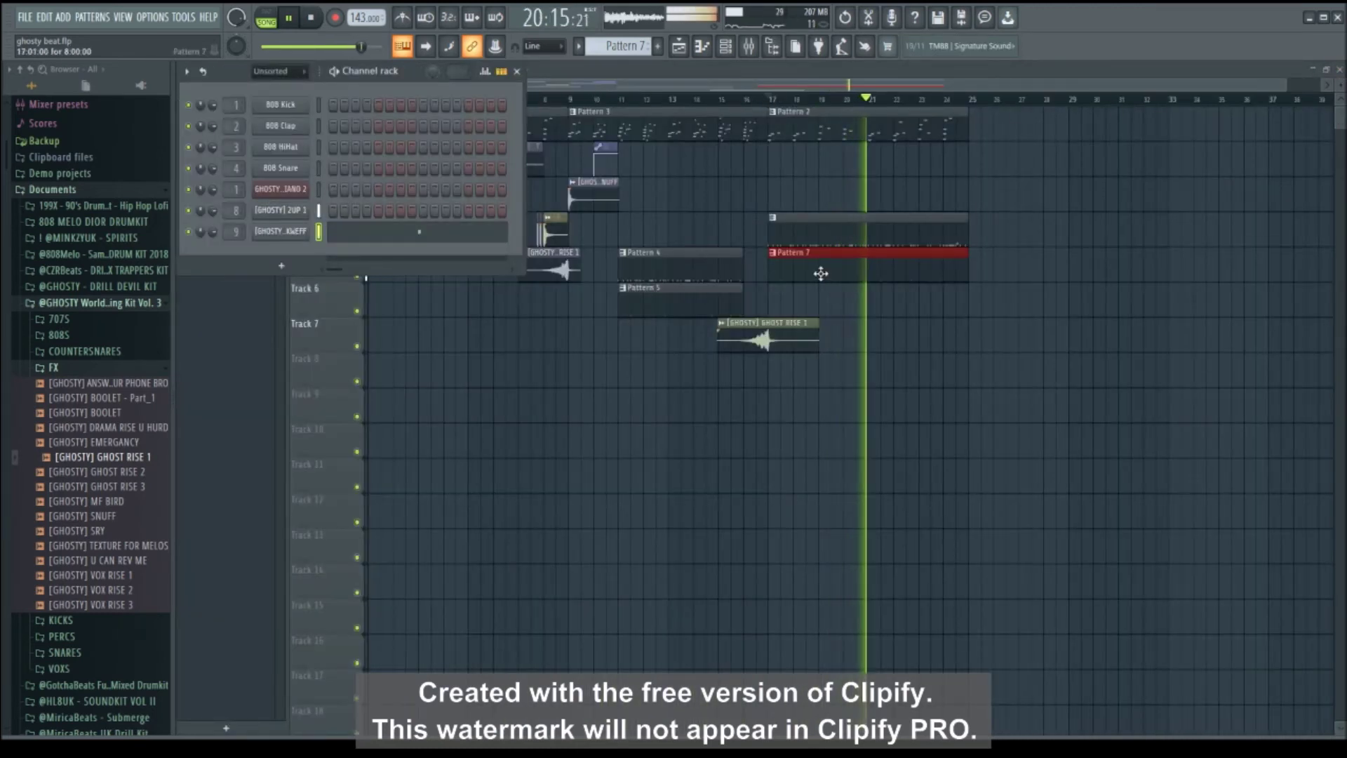
Move the [GHOSTY] LUV KWEFF C5 note in bar 4 of Pattern 7 two steps earlier to step 13, and return to the playlist.
key("F6")
key("F7")
key("space")
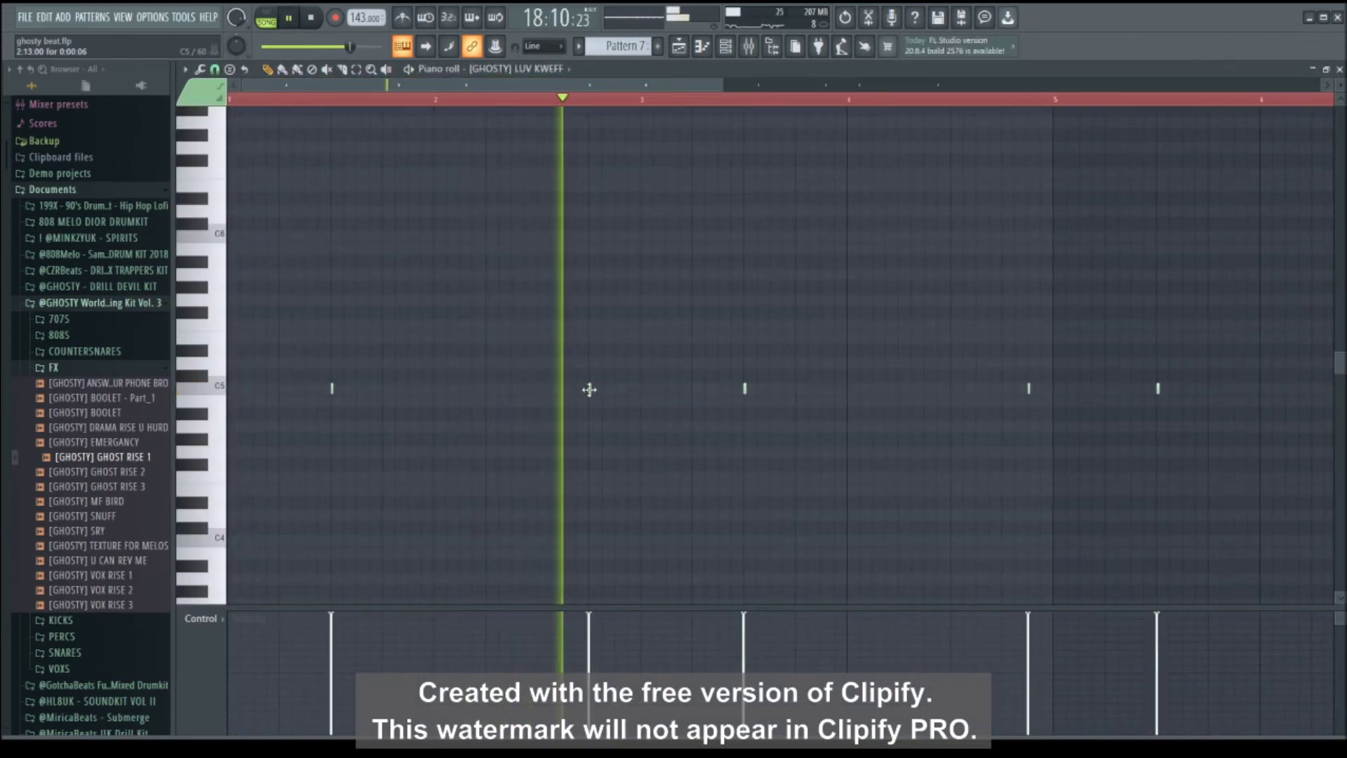
left_click_drag(1028, 388, 1002, 392)
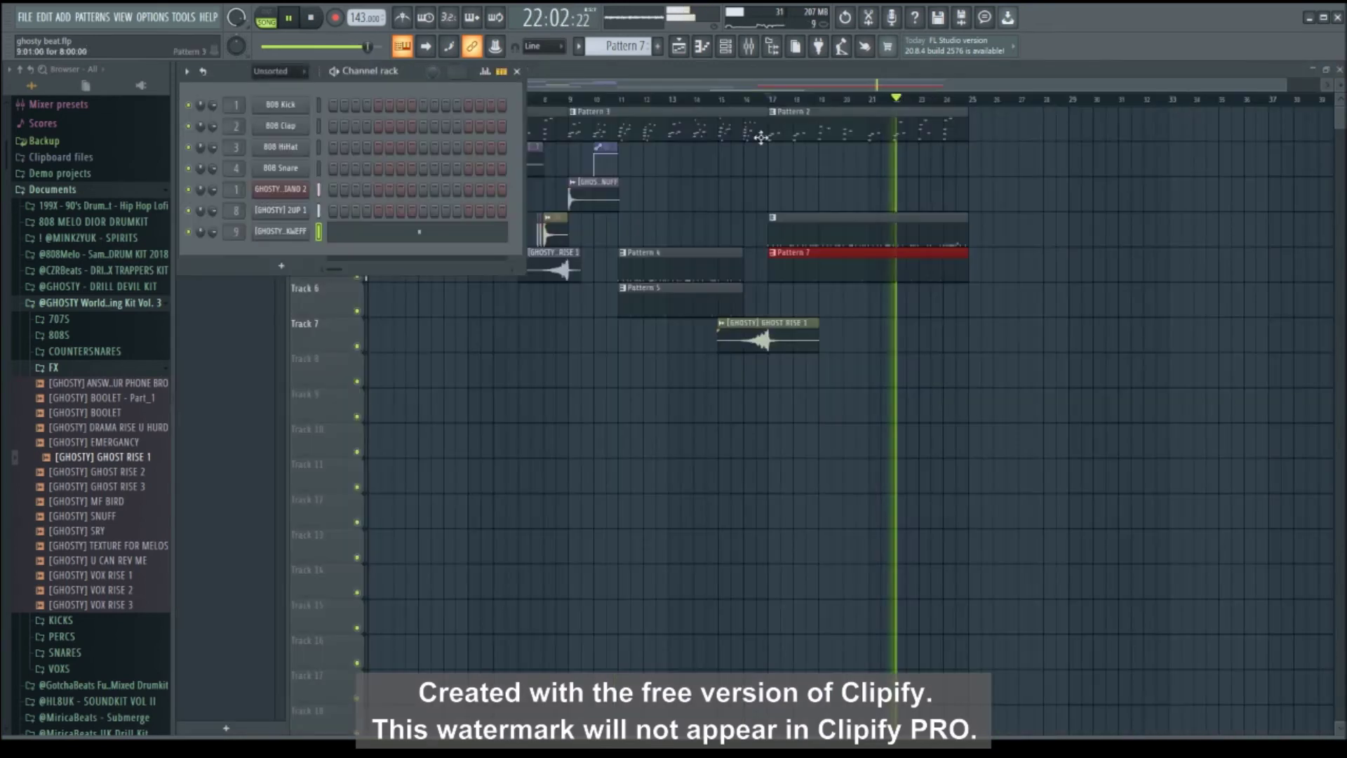
left_click(528, 87)
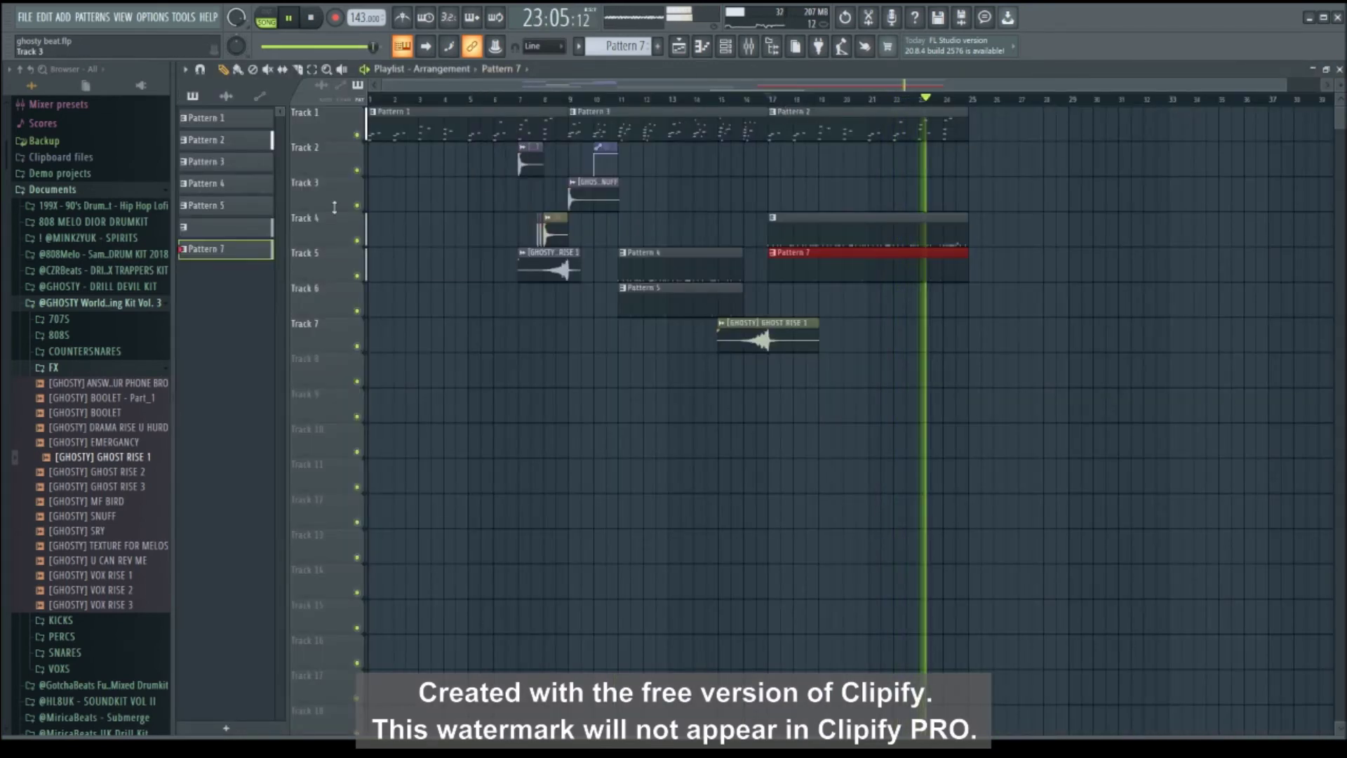
Create Pattern 8 and place its clip on Track 3 from bar 17 to bar 25.
key("F4")
key("space")
left_click(777, 196)
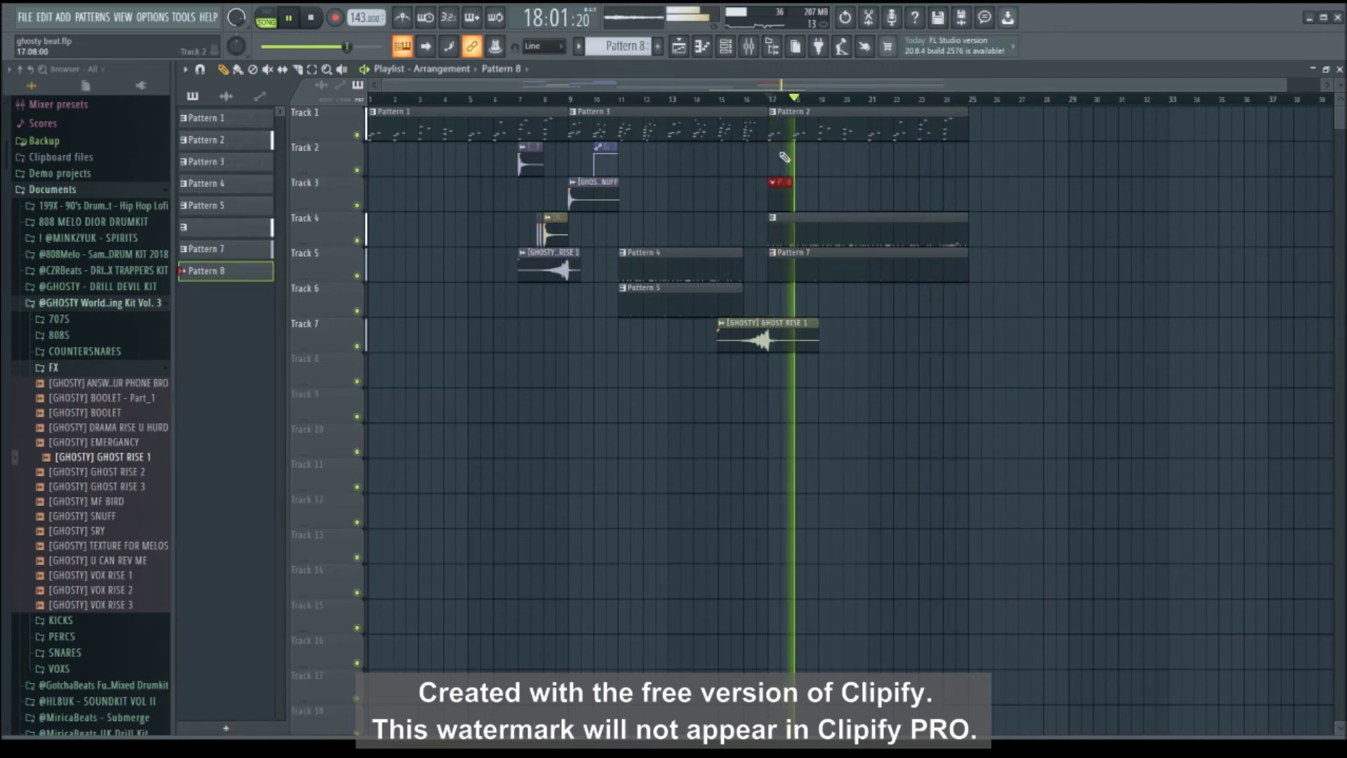
left_click(569, 99)
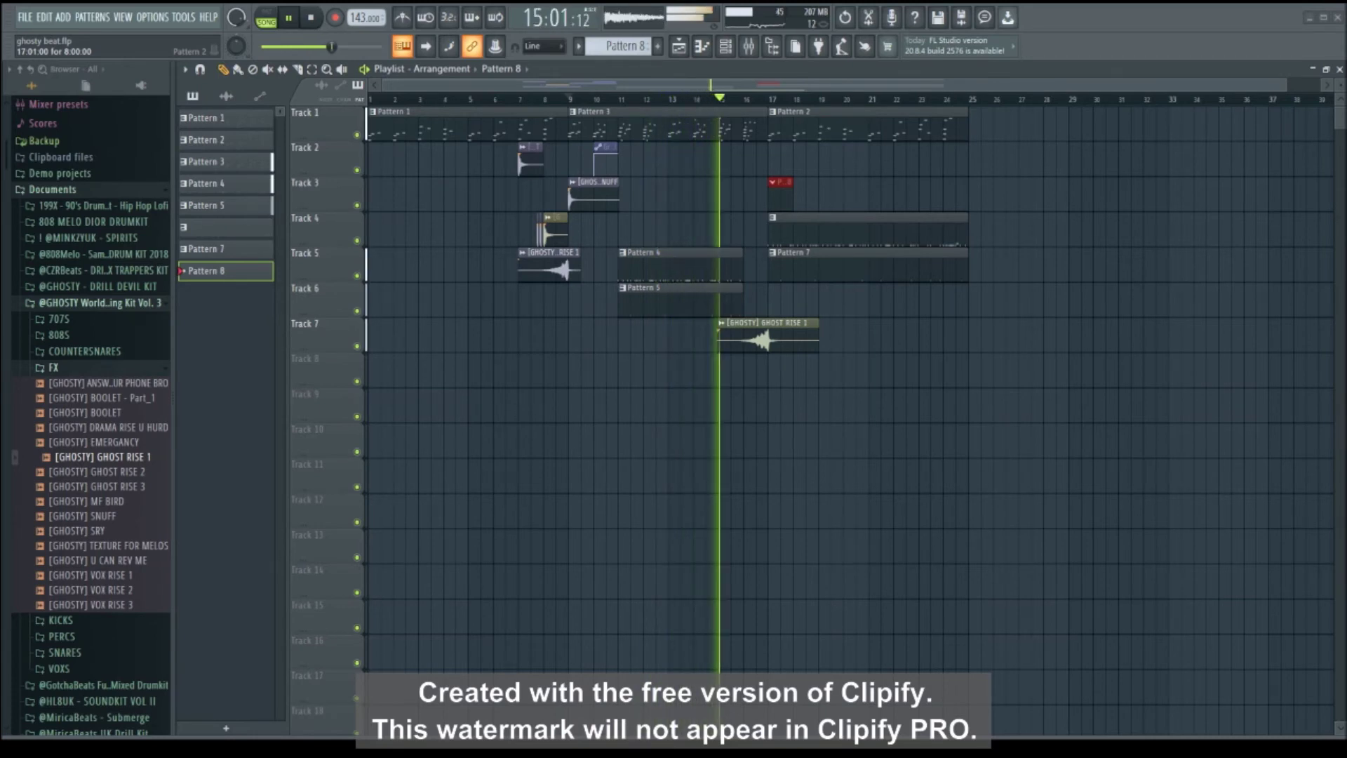
scroll(811, 111, "up", 4)
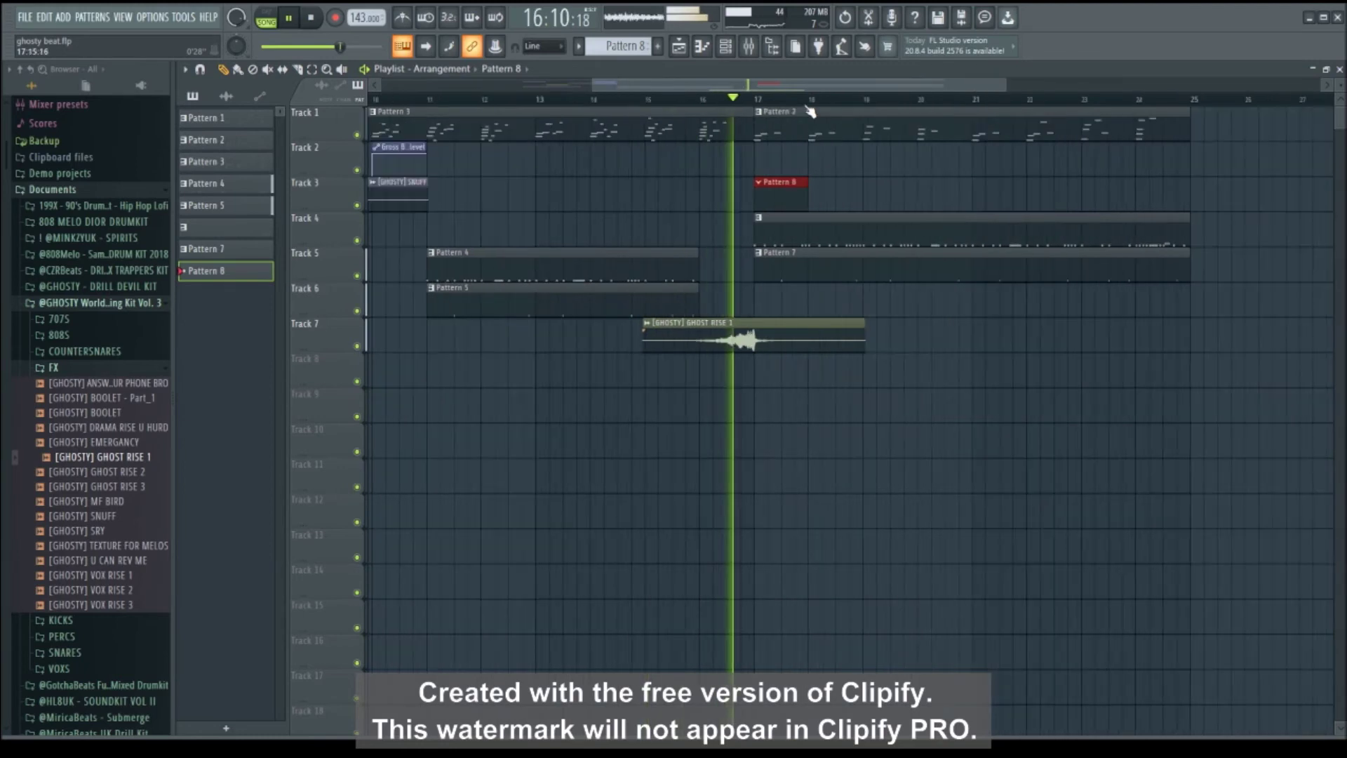
scroll(810, 111, "down", 2)
left_click_drag(811, 191, 1085, 193)
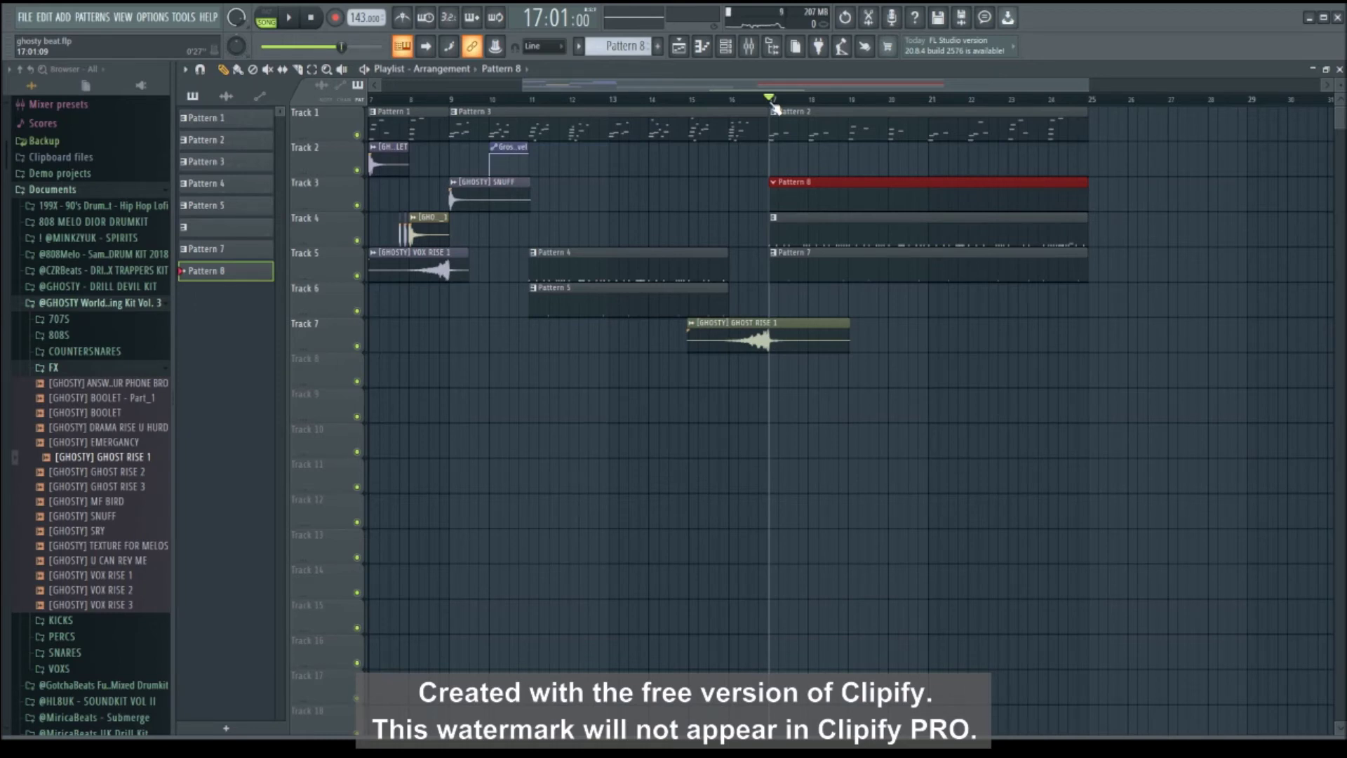
Copy the [GHOSTY] BOOLET clip to Track 2 at bar 15 and the BOOLET - Part_1 clip to Track 4 at bar 16.
key("space")
key("space")
key("space")
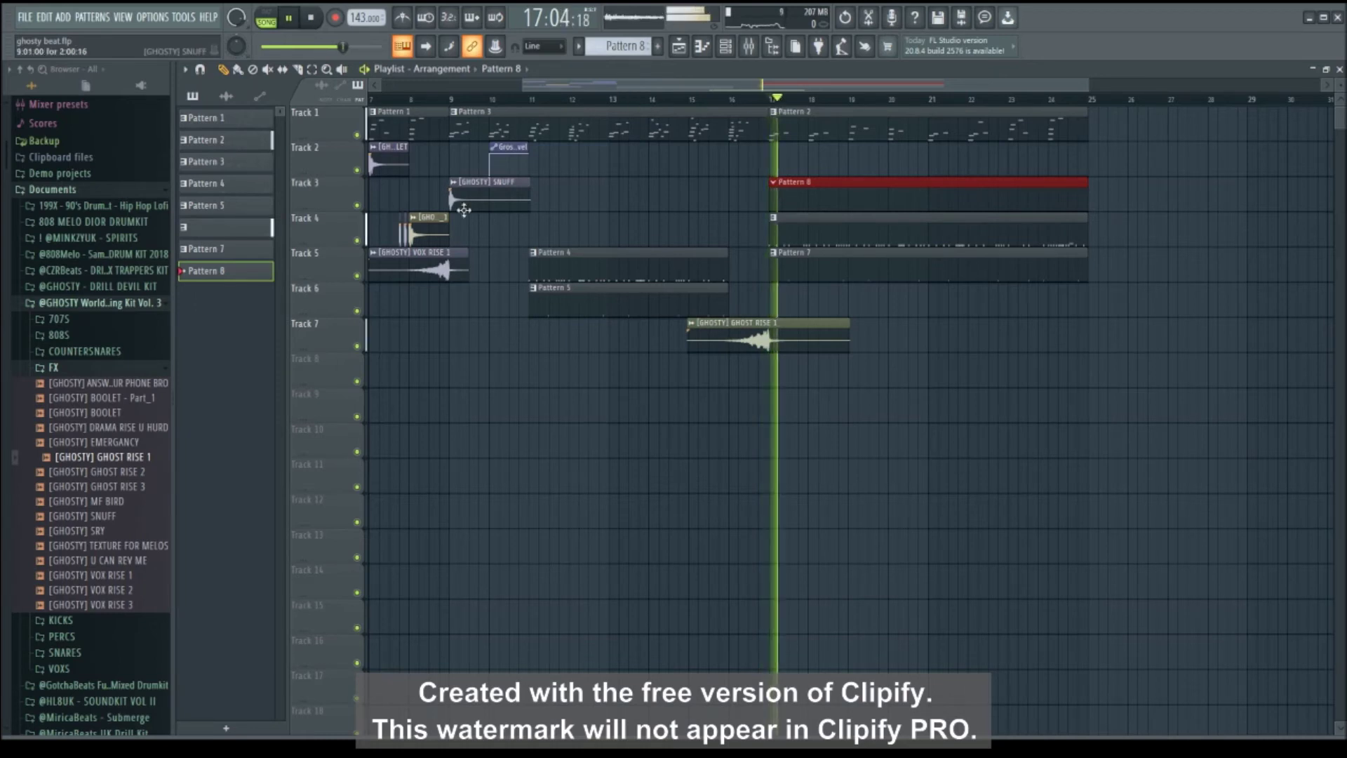
left_click(381, 163)
left_click(699, 157)
left_click(427, 231)
key("space")
left_click(703, 228)
key("space")
left_click_drag(715, 229, 750, 223)
key("space")
Copy the [GHOSTY] SNUFF clip to Track 2 at bar 17 and play the transition from bar 15.
left_click(468, 198)
left_click(789, 159)
key("space")
left_click(690, 99)
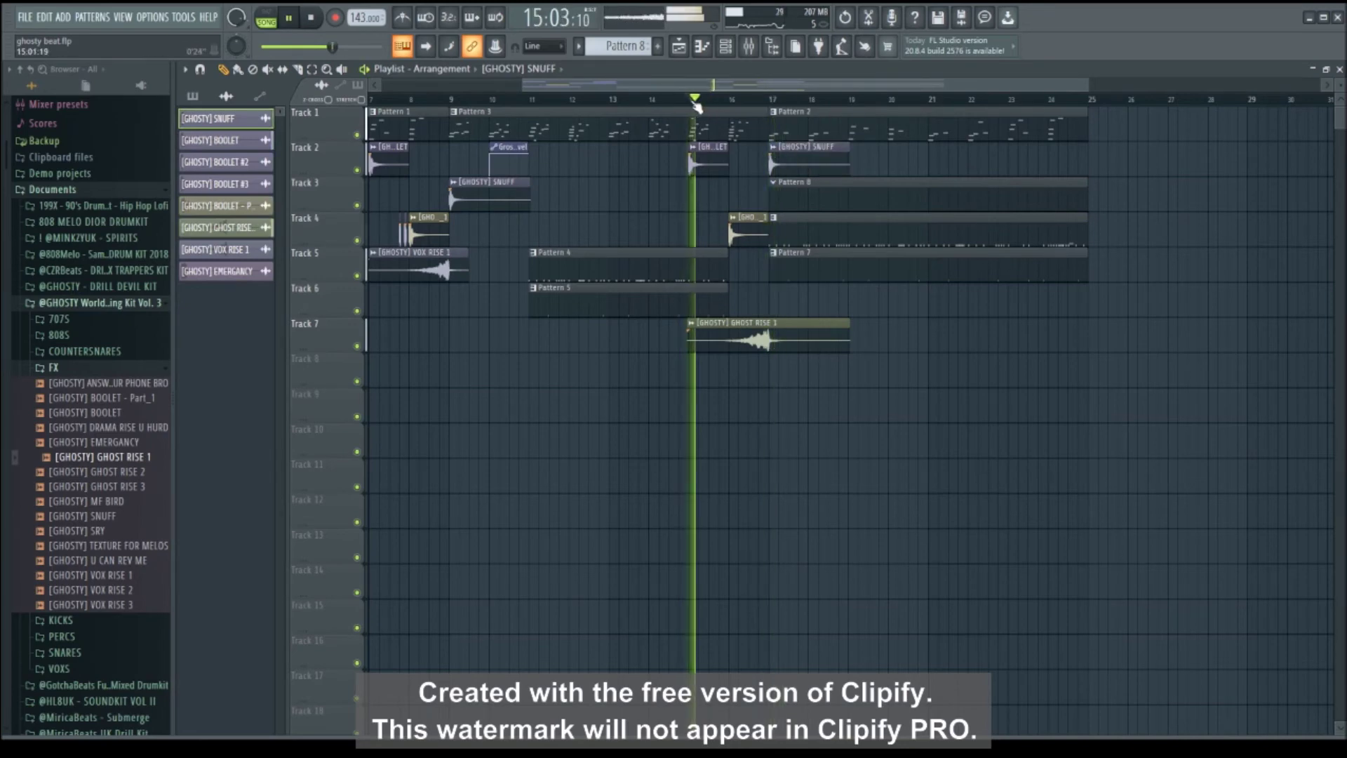
scroll(714, 102, "up", 4)
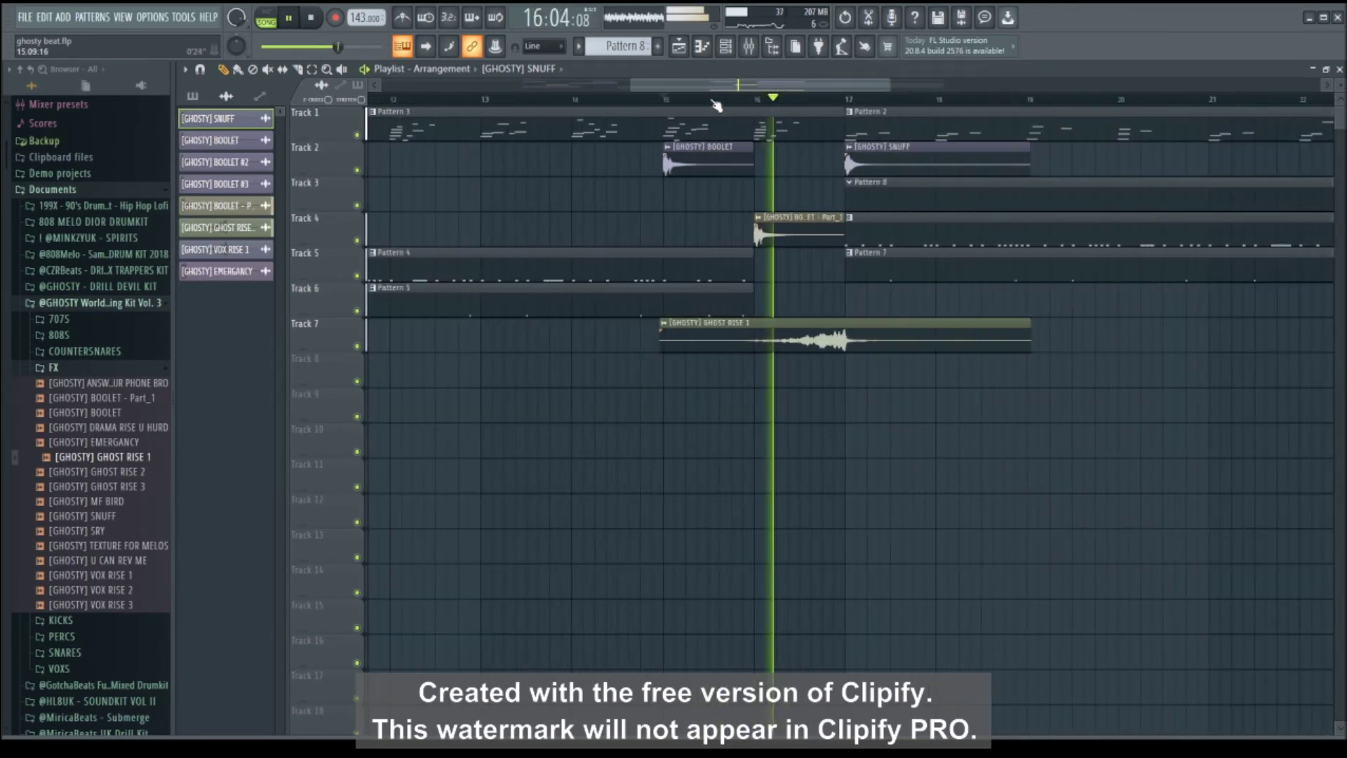
scroll(712, 103, "up", 2)
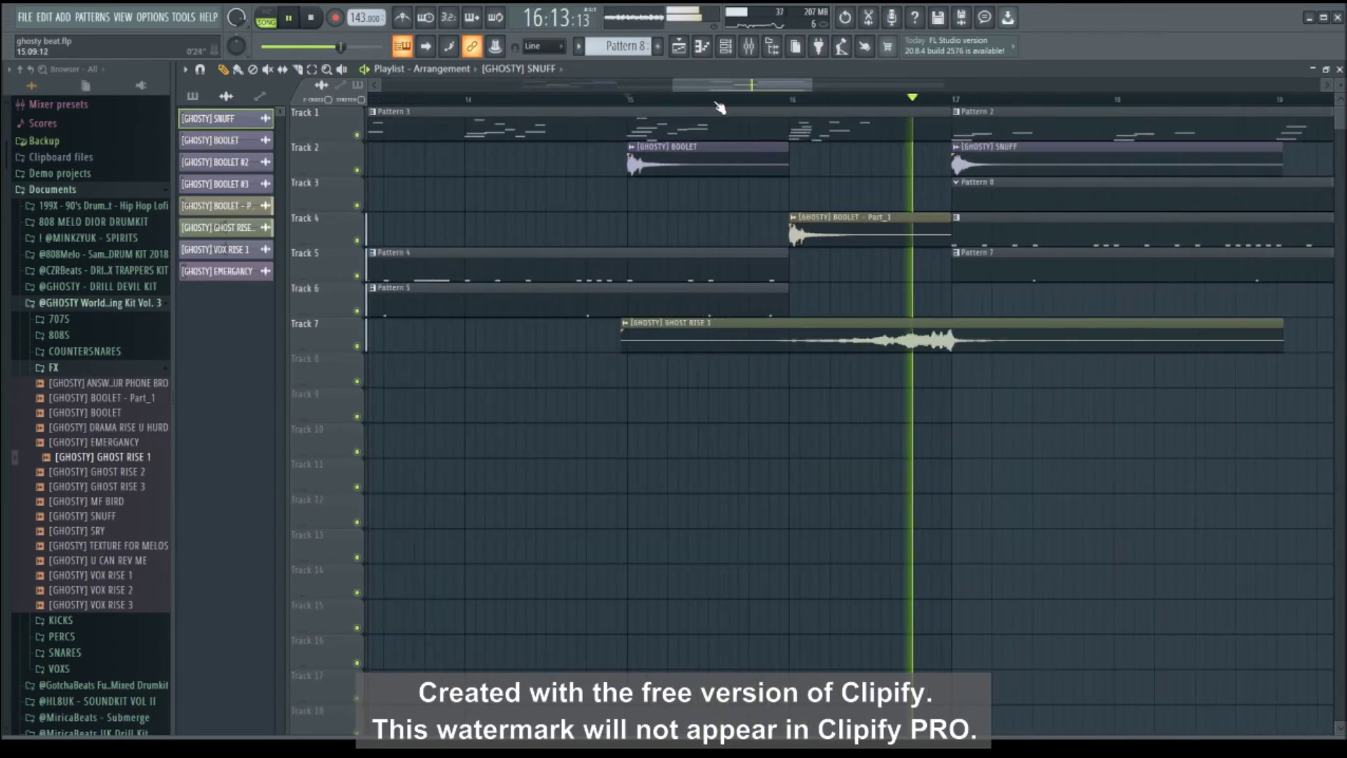
Lower the Insert 2 mixer volume slightly while playing from bar 17, and return to the playlist.
left_click(953, 102)
left_click(748, 47)
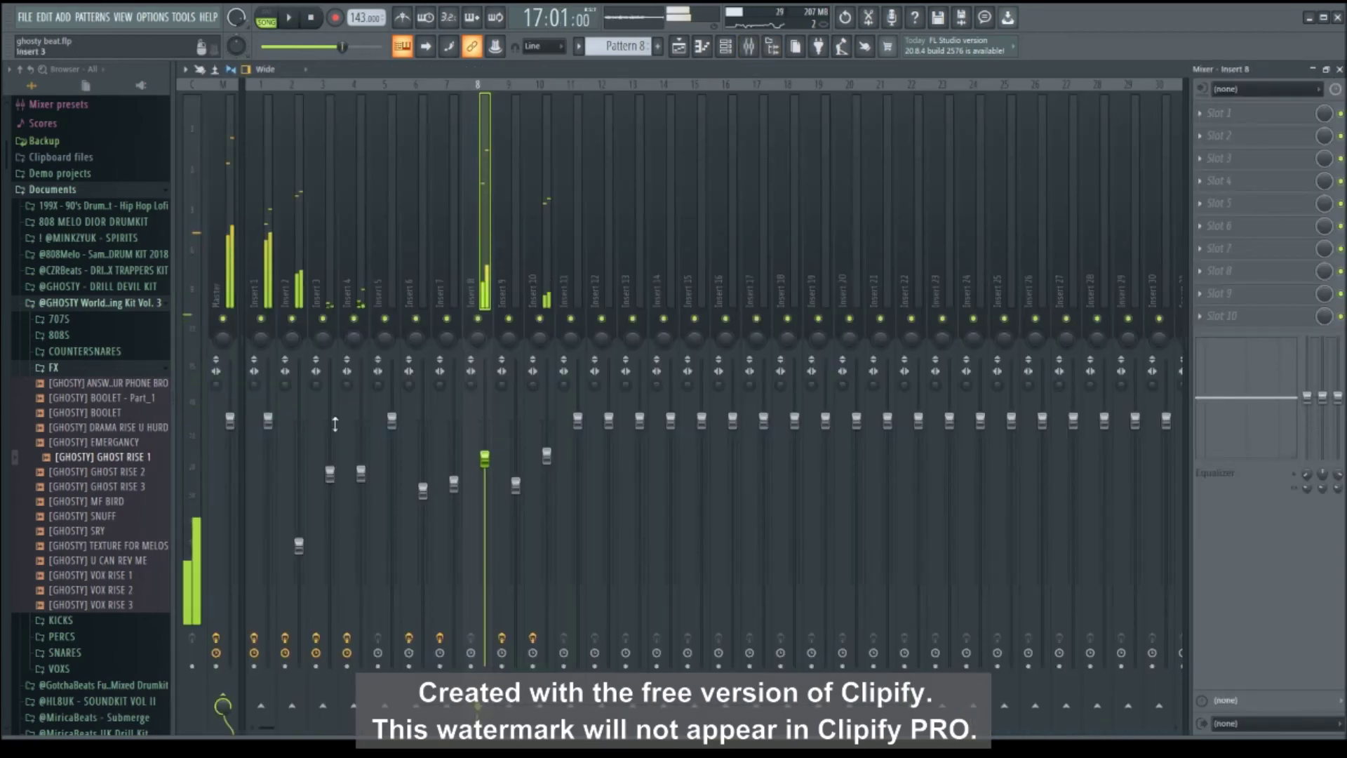
left_click_drag(299, 545, 300, 555)
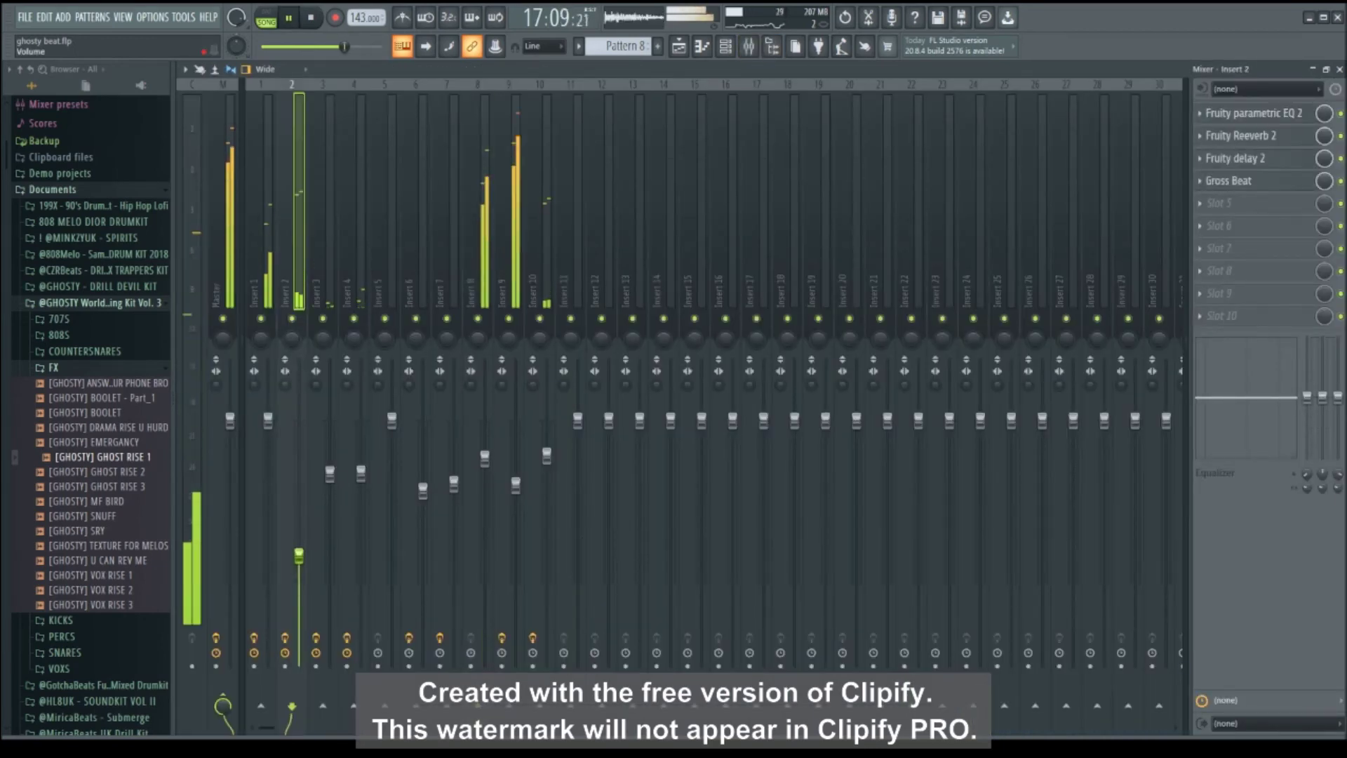
left_click(1331, 73)
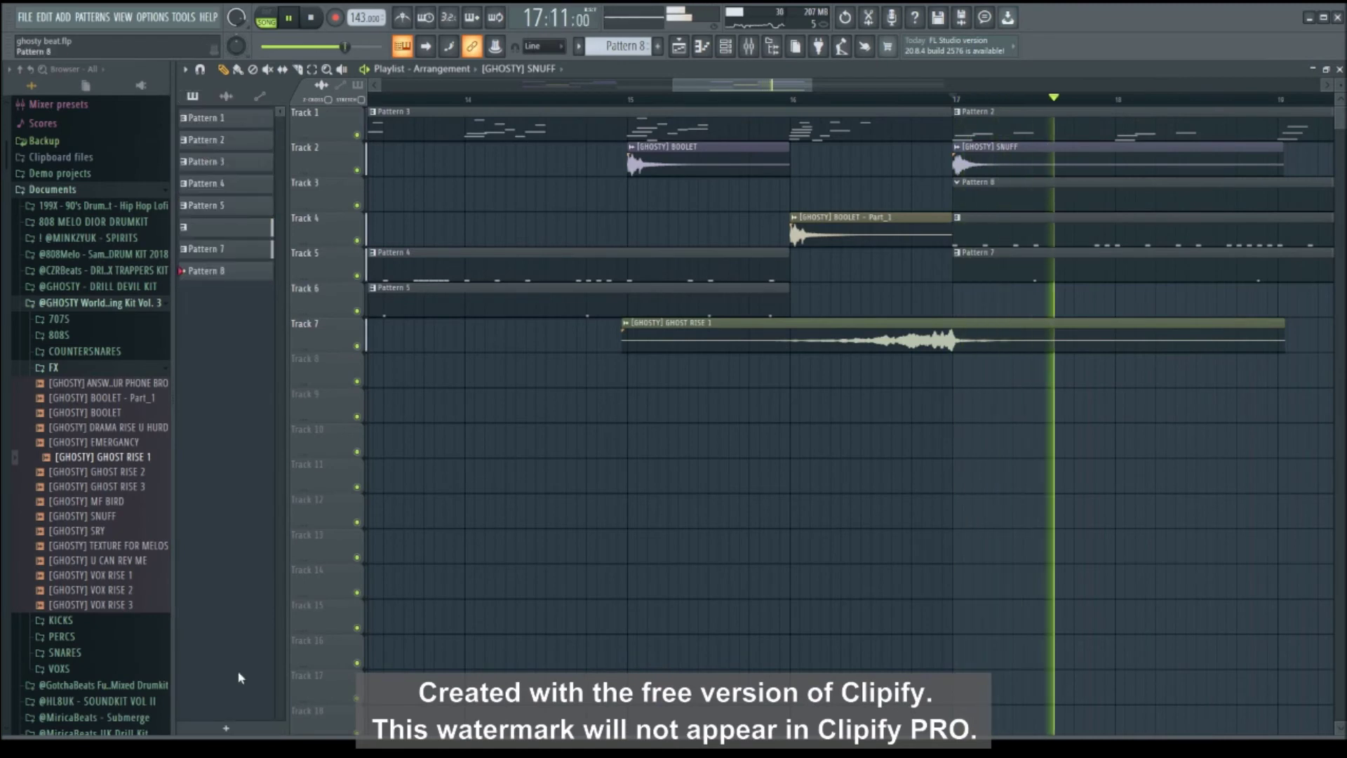
Place a second Pattern 8 clip on Track 6 in bar 17 and extend it to bar 25.
left_click(226, 273)
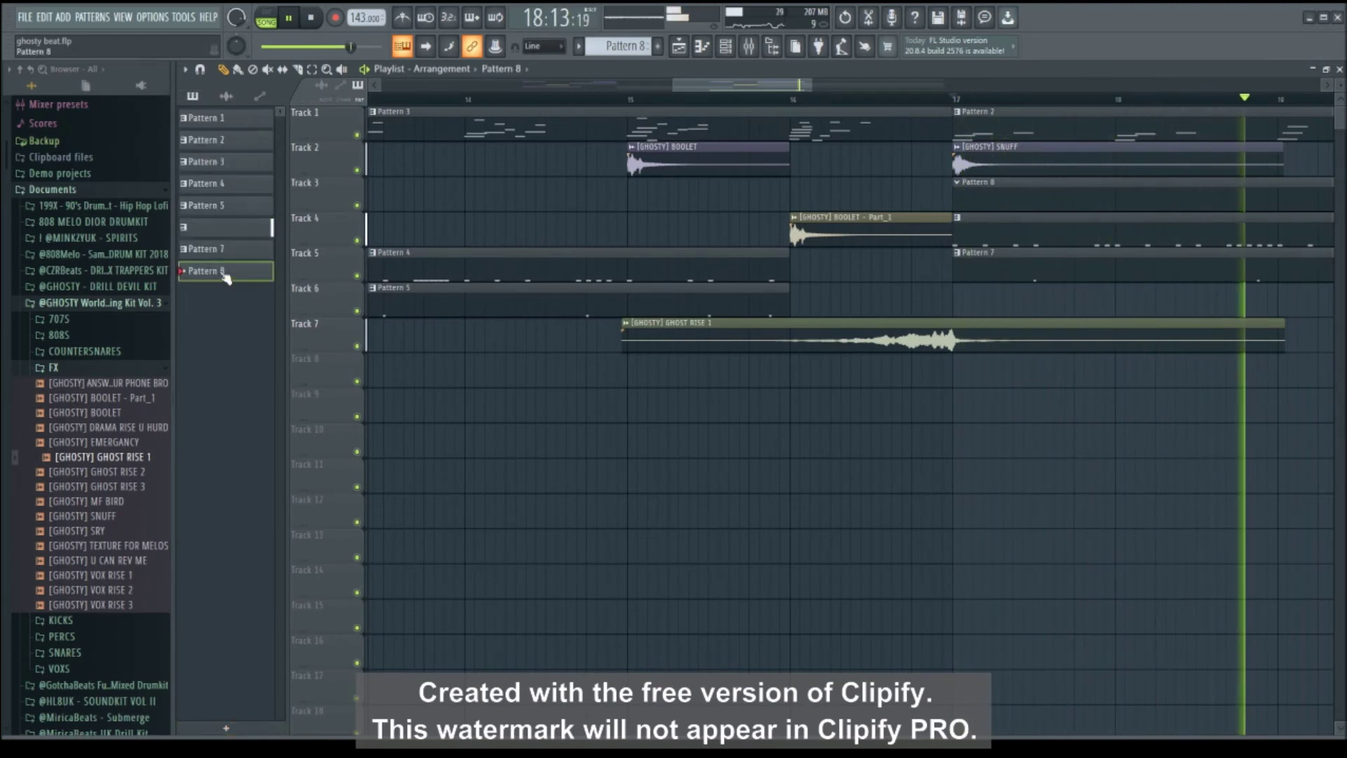
left_click_drag(814, 86, 1022, 86)
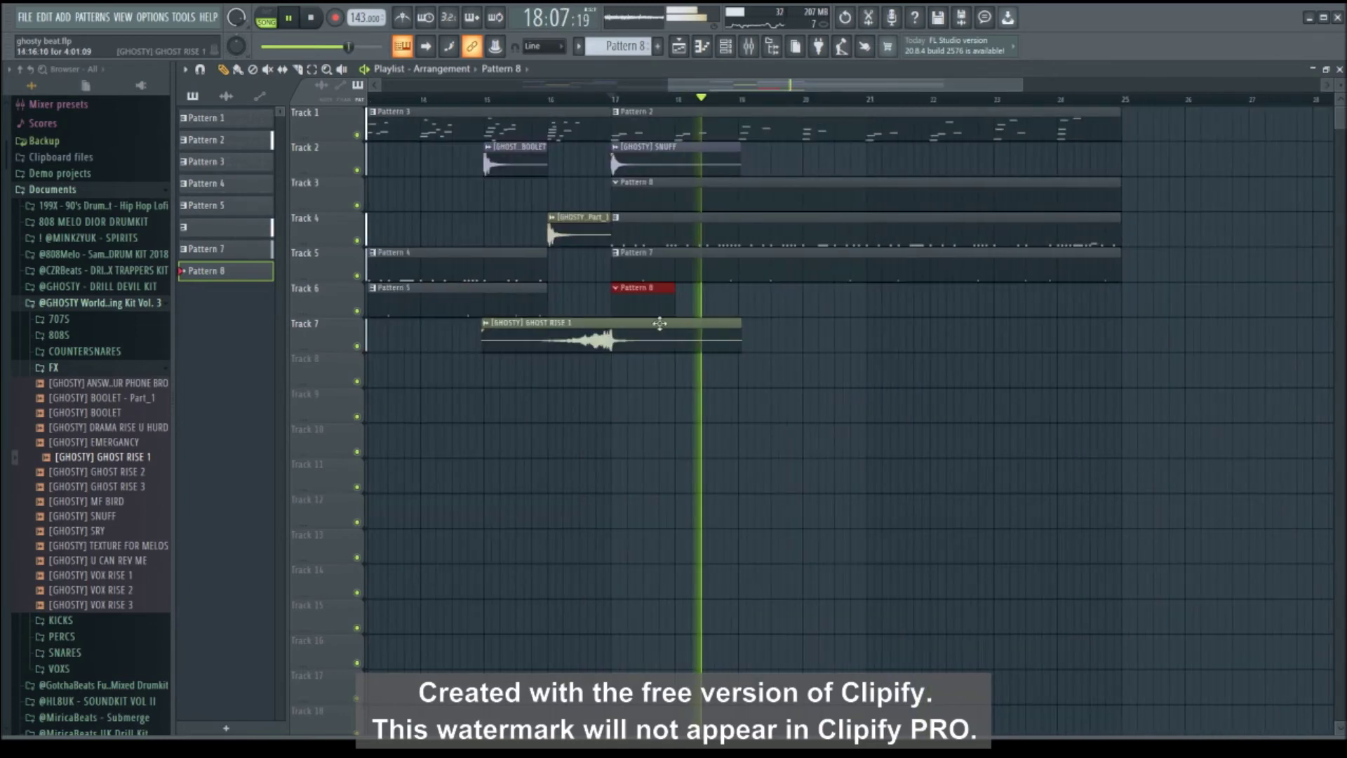
left_click_drag(678, 288, 1123, 284)
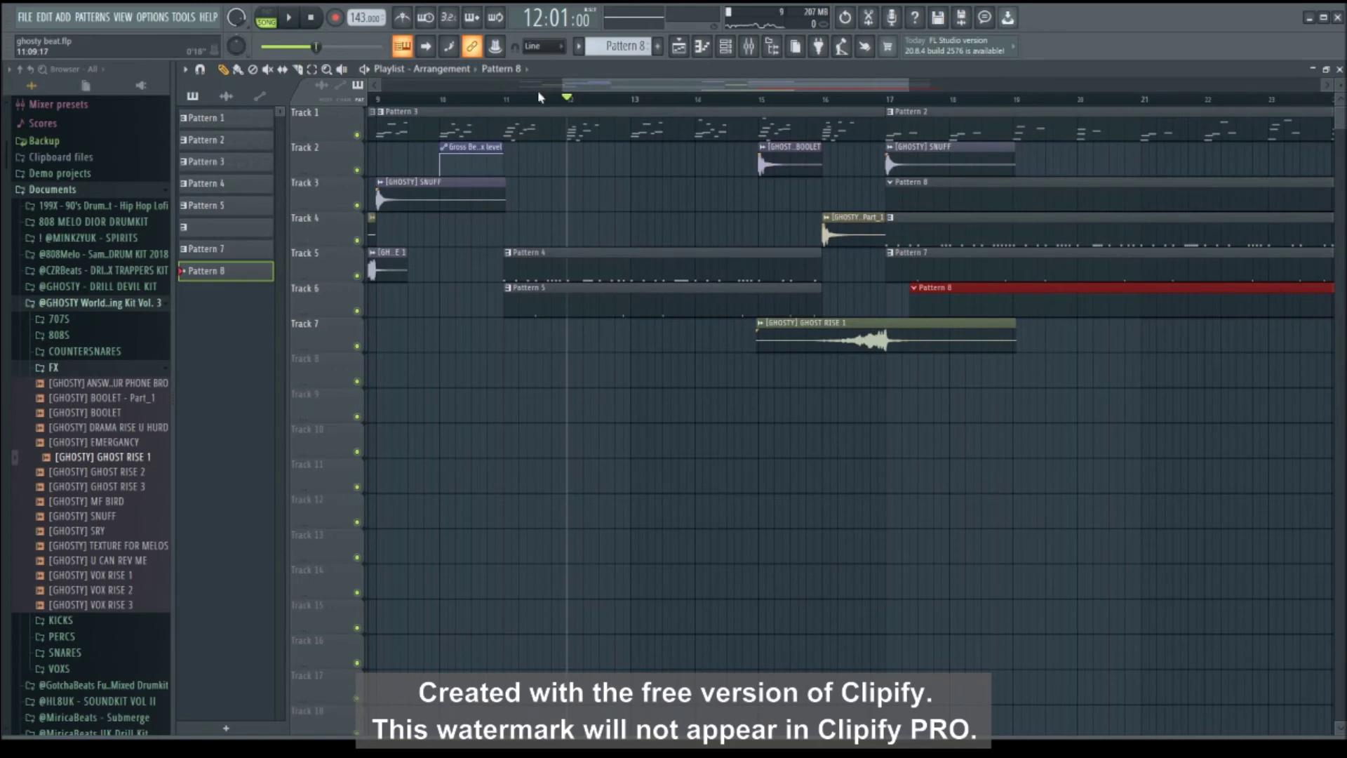
Transpose all [GHOSTY] LUV KWEFF notes in Pattern 5 down to A#4 and return to the playlist.
double_click(536, 288)
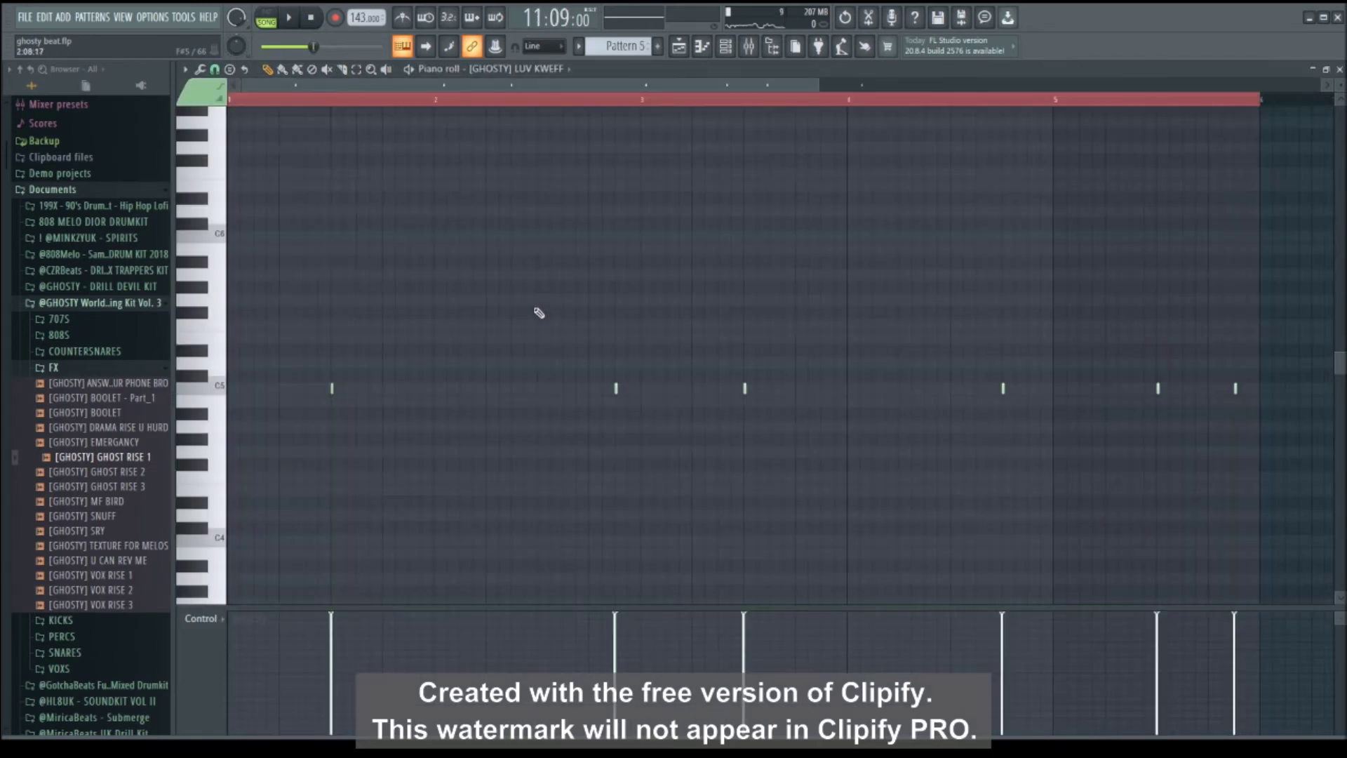
key("ctrl+a")
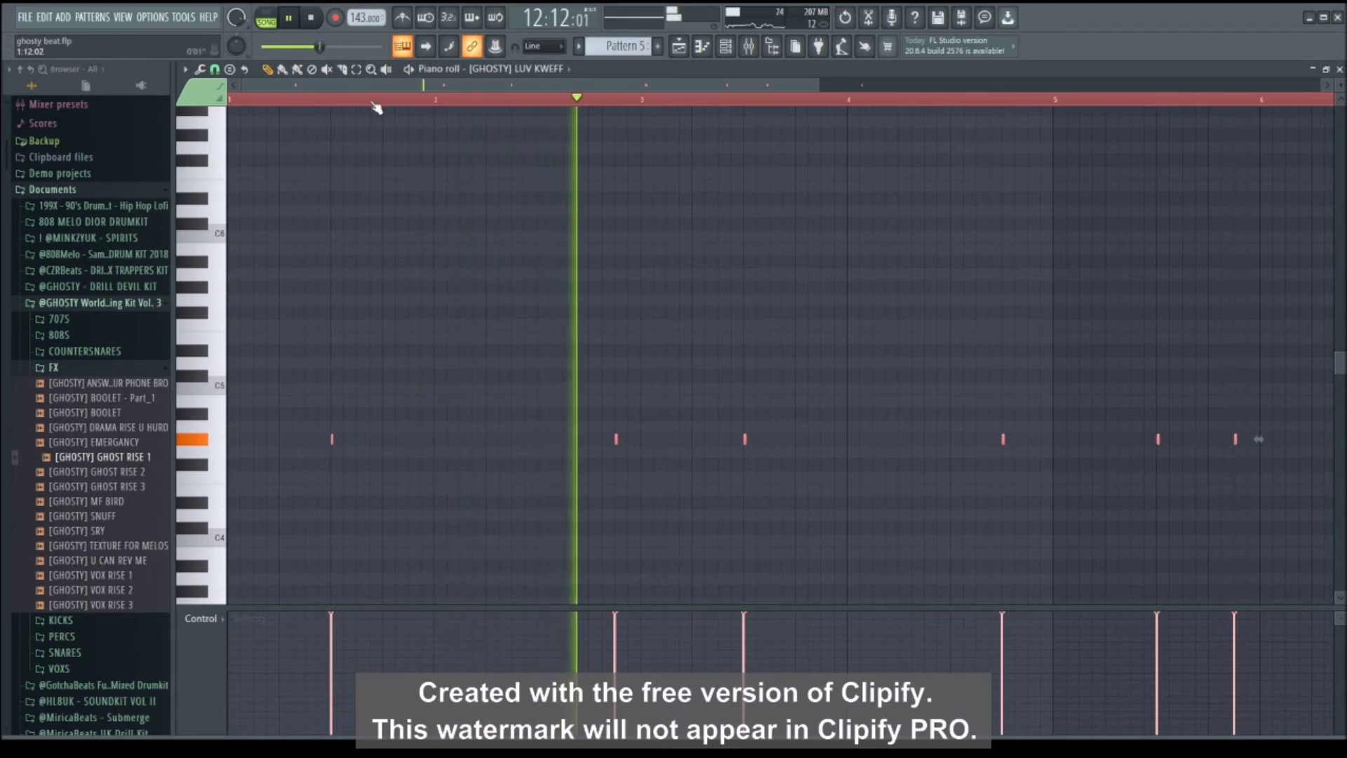
scroll(377, 106, "down", 3)
left_click_drag(281, 442, 285, 415)
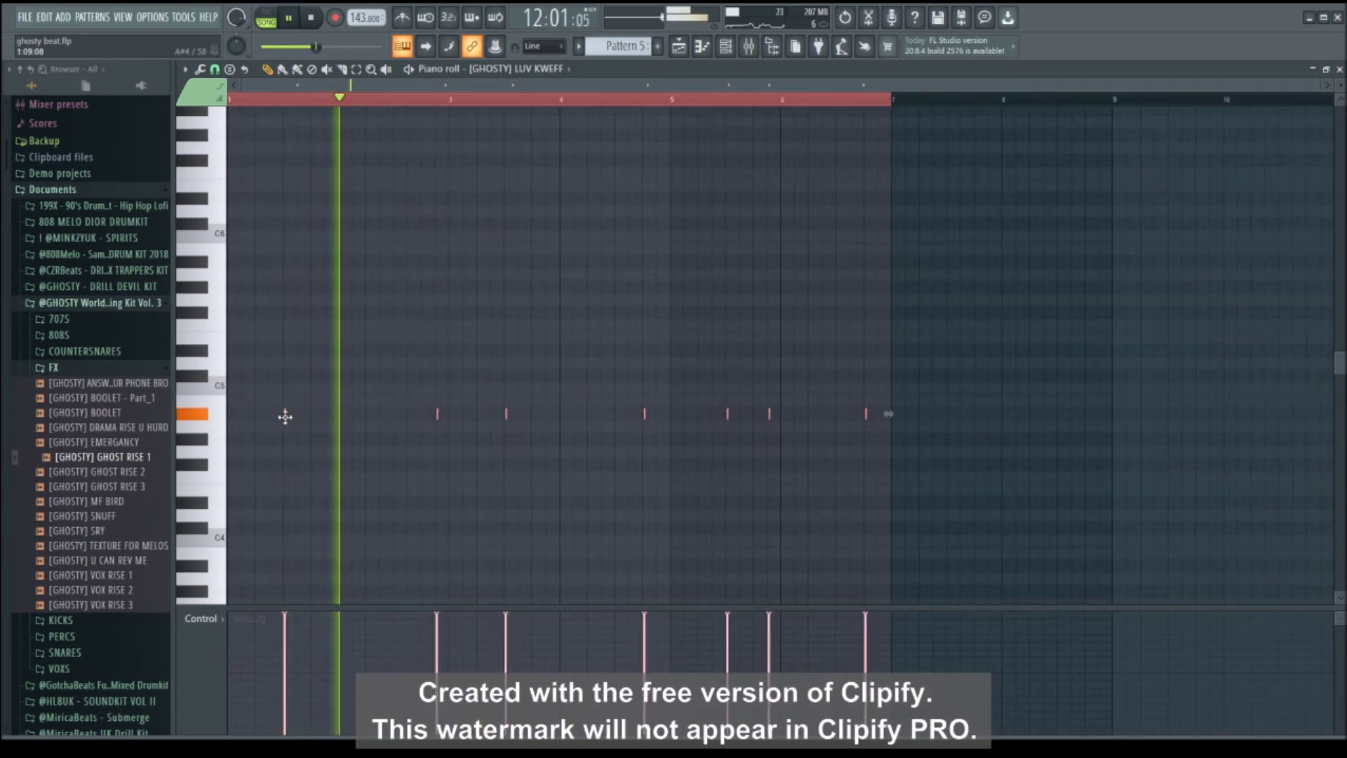
key("space")
key("space")
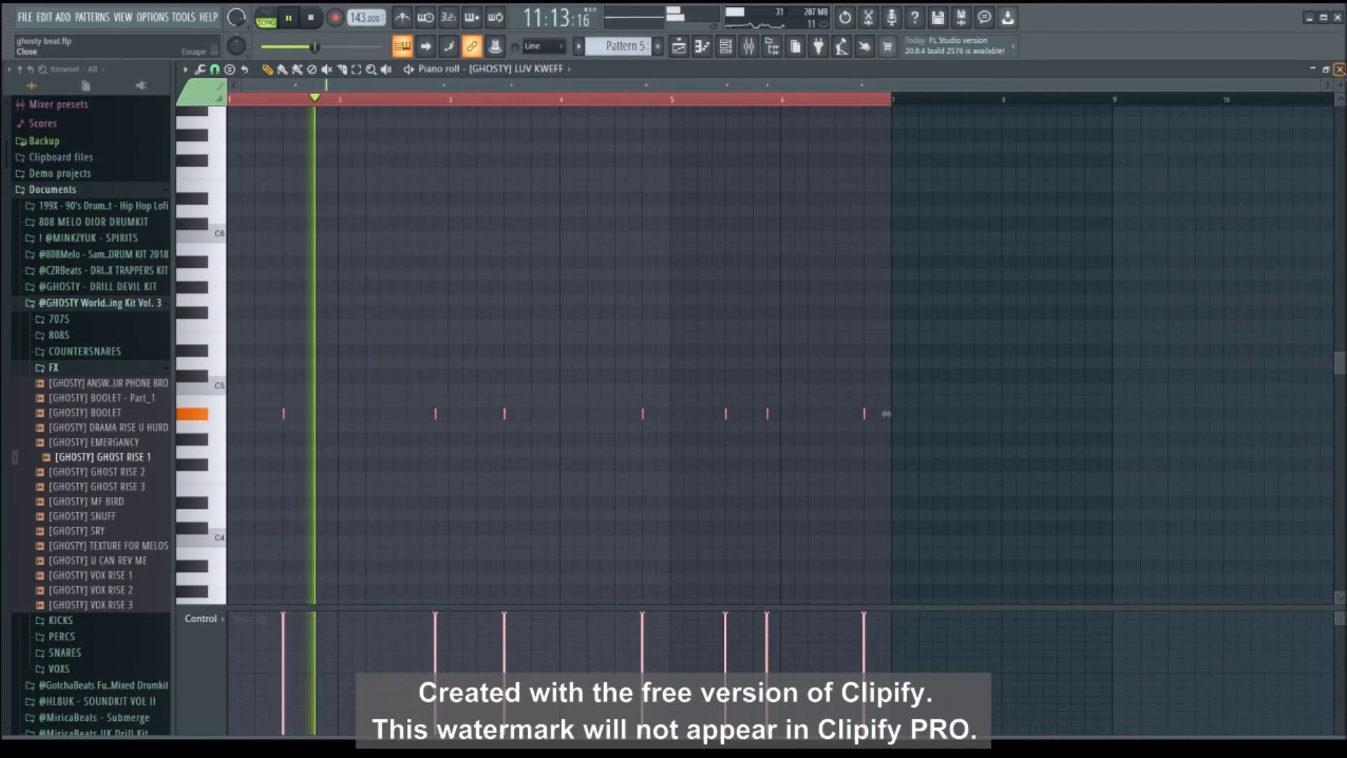
left_click(1338, 69)
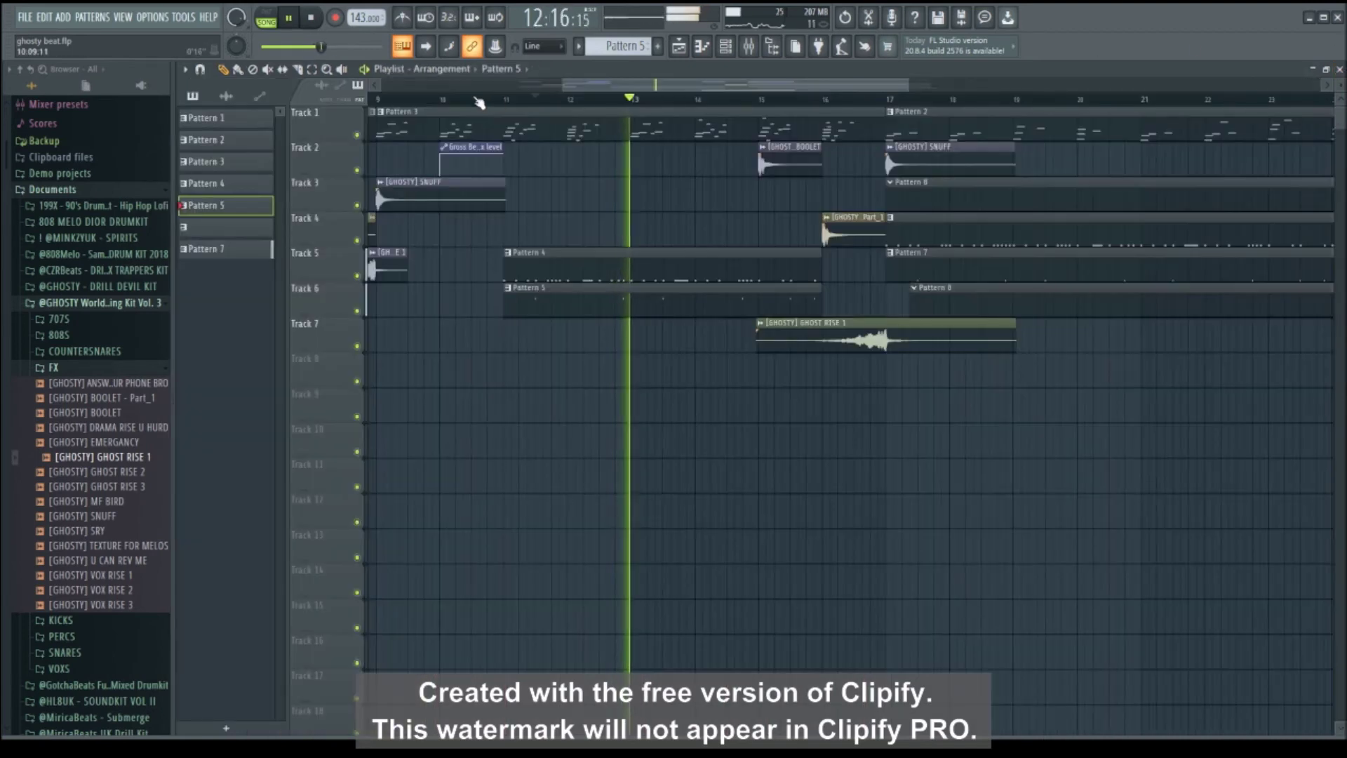
Play the arrangement from bar 11, and transpose all [GHOSTY] LUV KWEFF notes in Pattern 7 down to A#4.
left_click(507, 99)
scroll(507, 99, "down", 2)
scroll(507, 100, "up", 3)
scroll(510, 105, "up", 2)
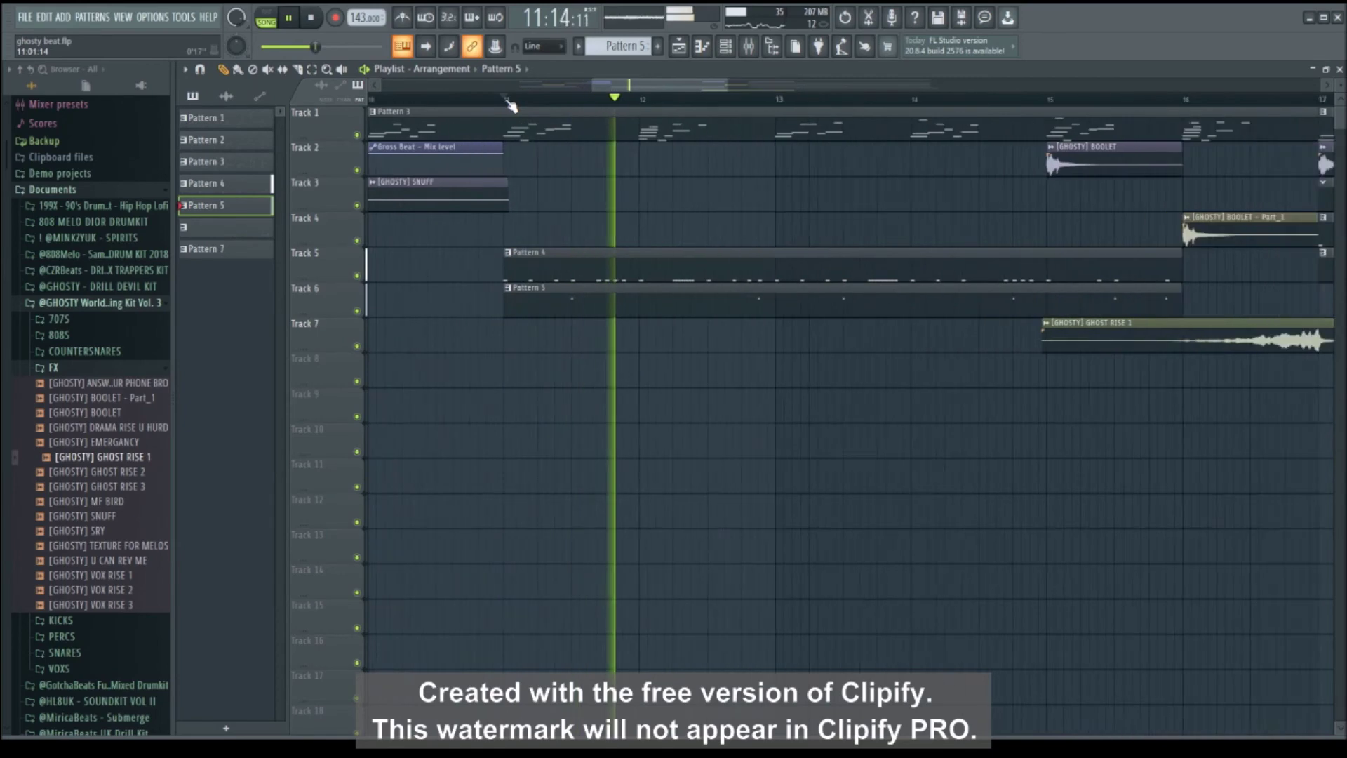
scroll(511, 105, "down", 2)
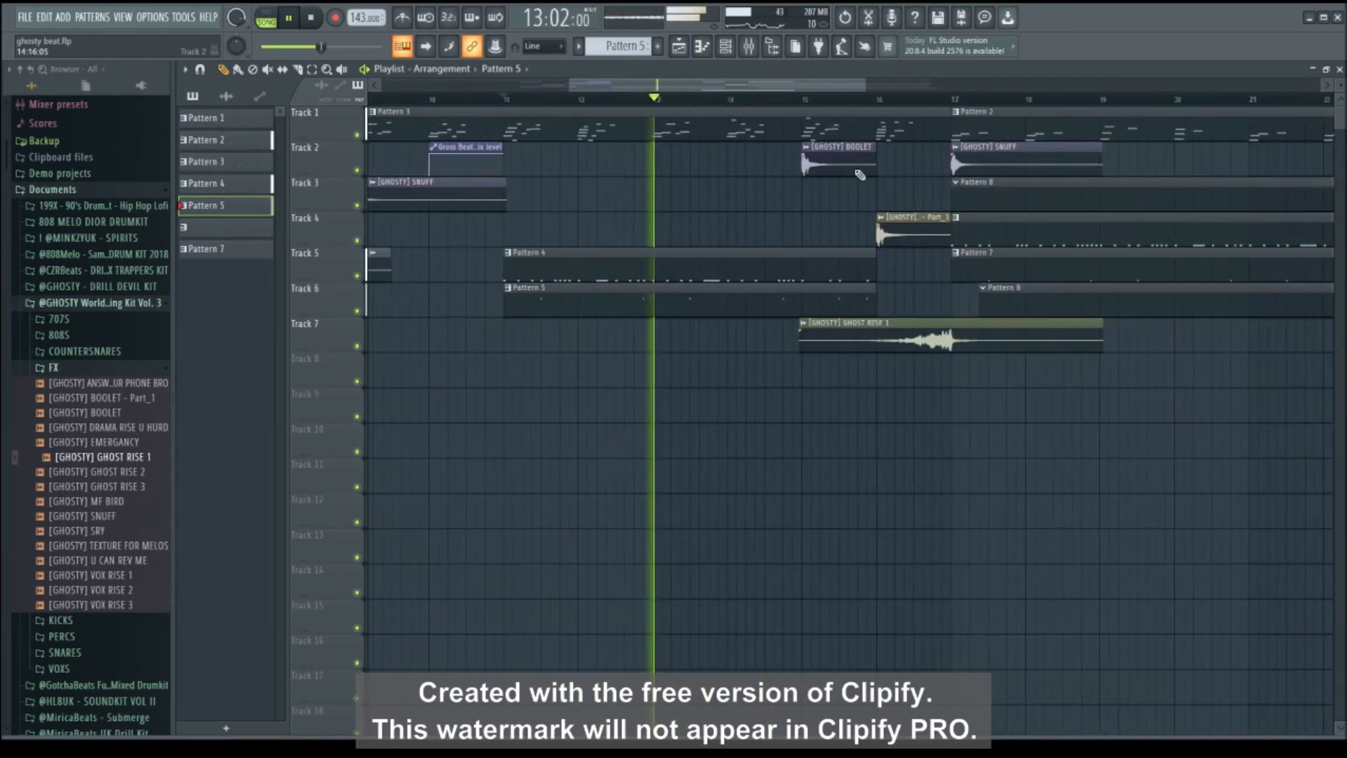
double_click(990, 270)
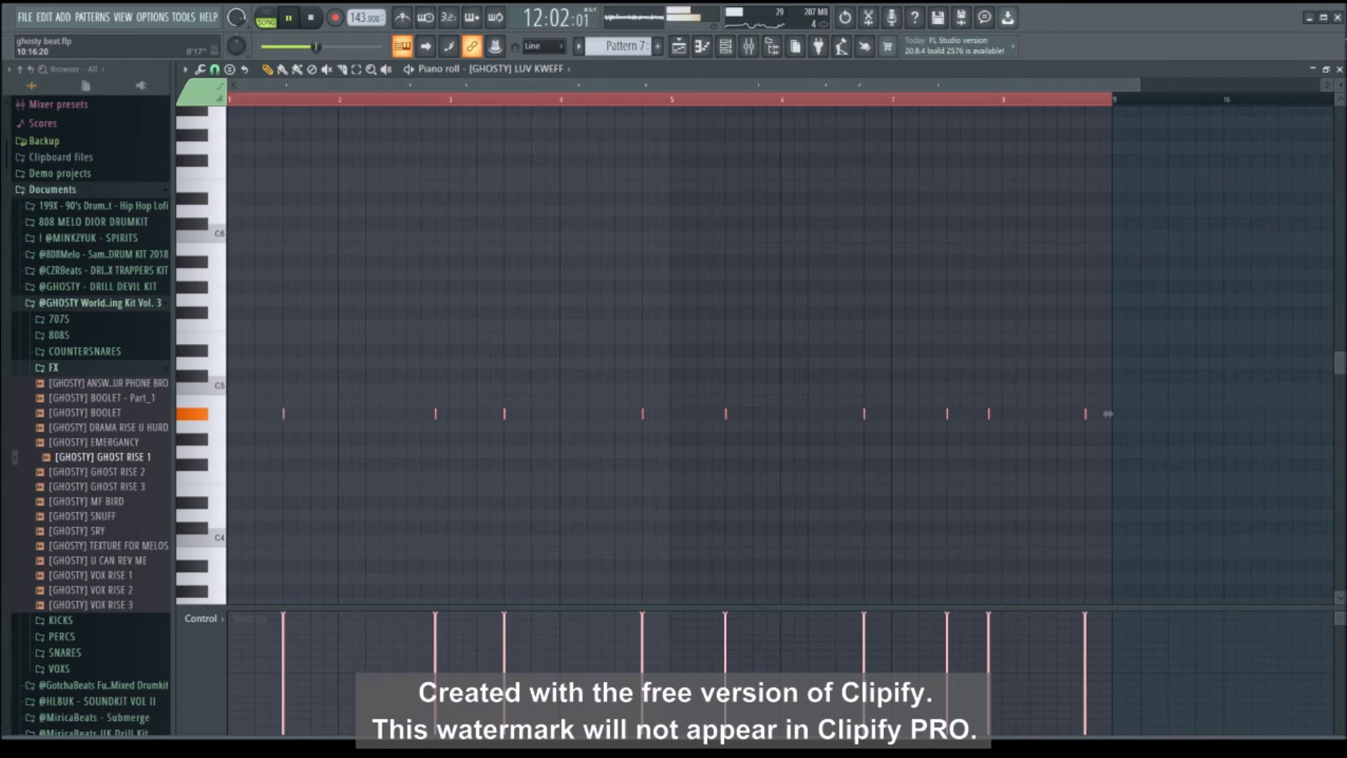
key("Escape")
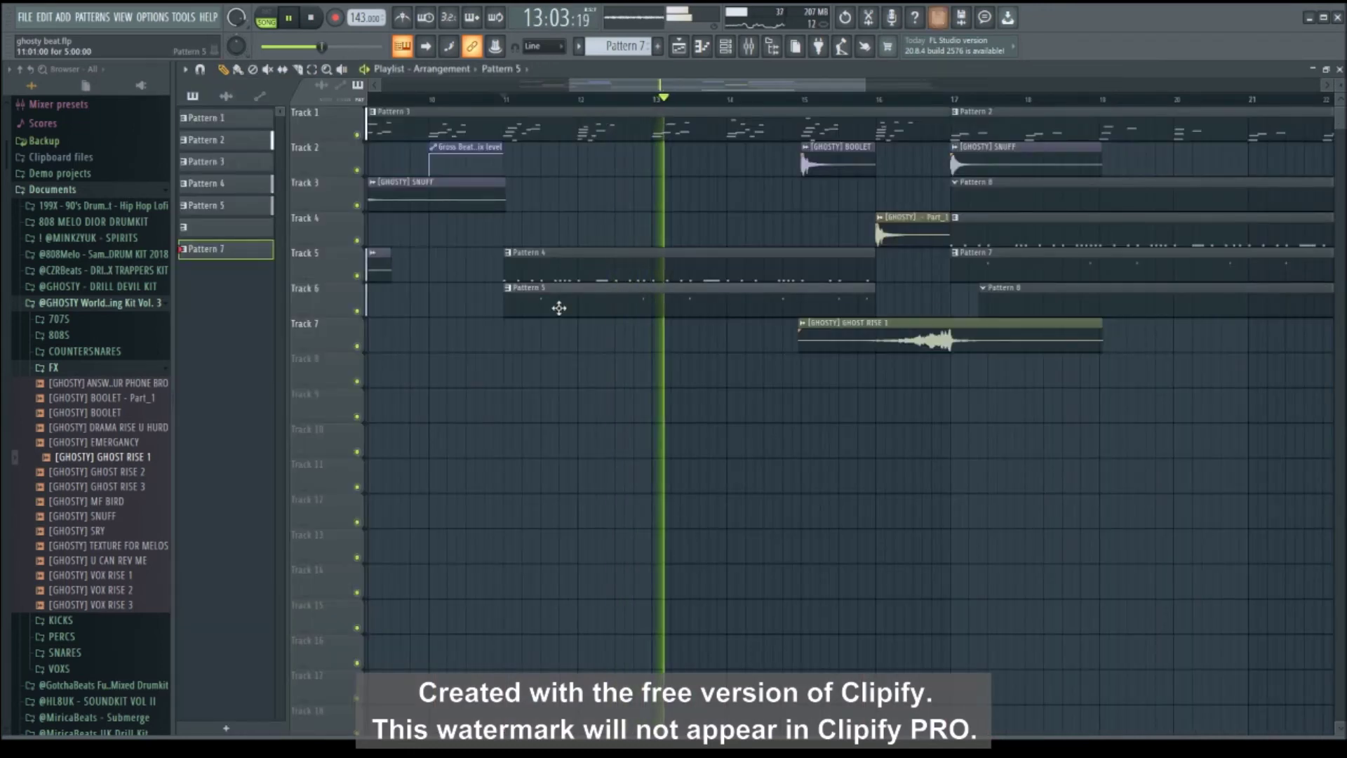
Recheck Pattern 5's notes and align the start of the Pattern 8 clip on Track 6 with bar 17.
double_click(533, 319)
key("Escape")
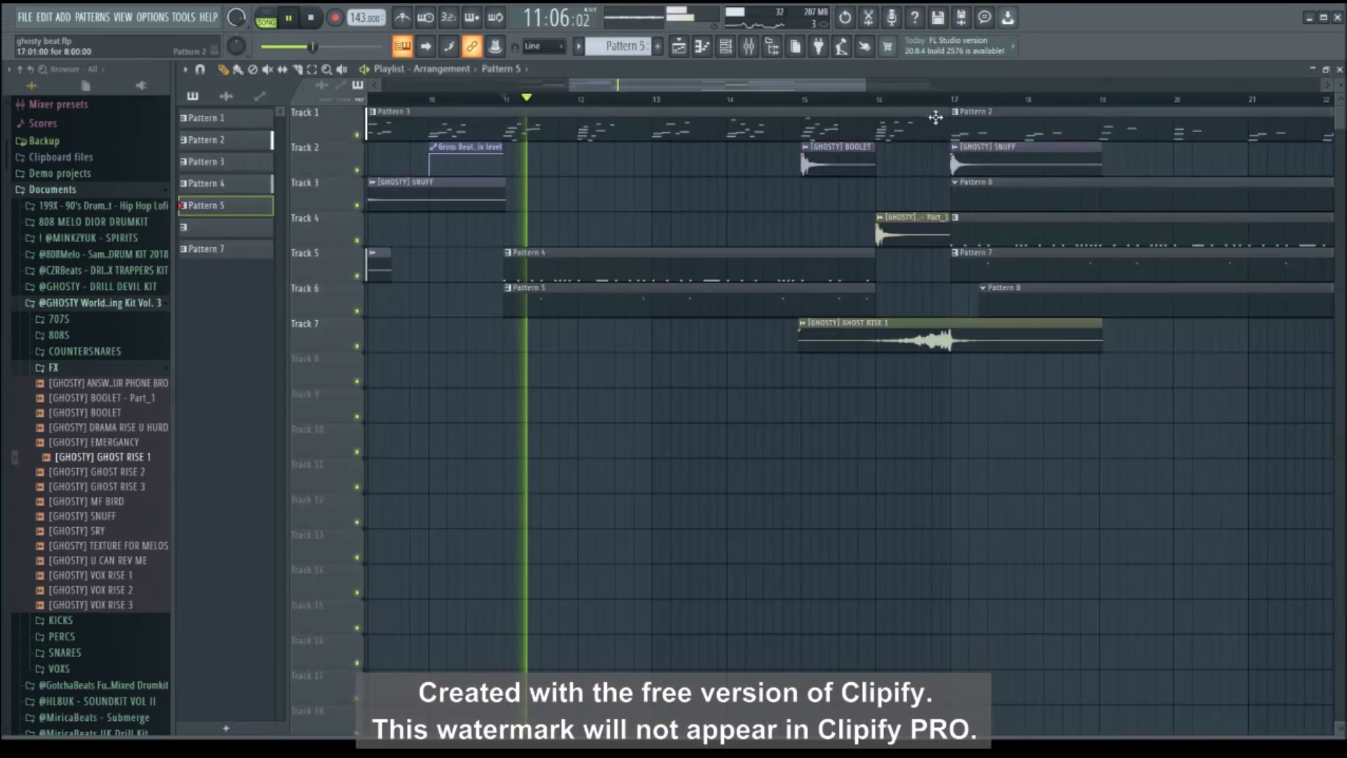
left_click(952, 102)
left_click_drag(1033, 300, 1001, 301)
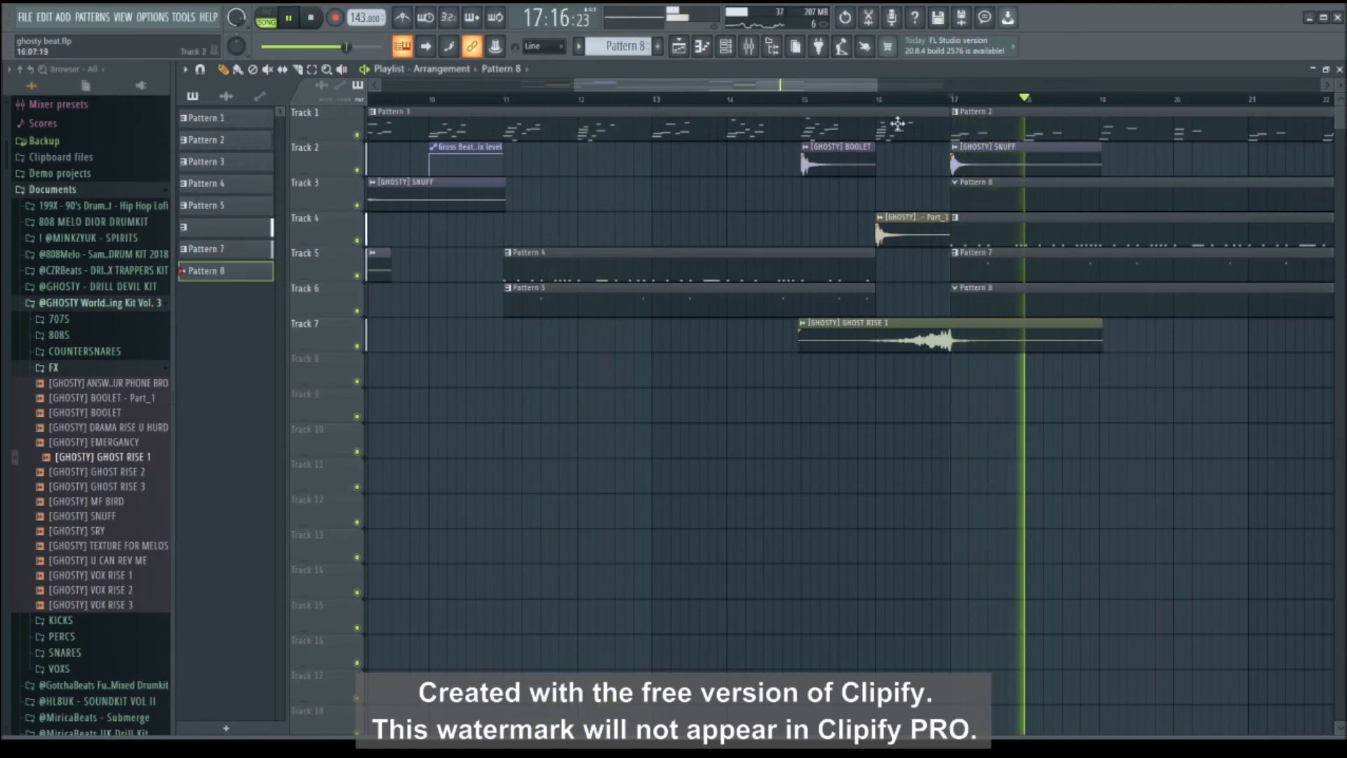
left_click(926, 100)
scroll(897, 107, "down", 4)
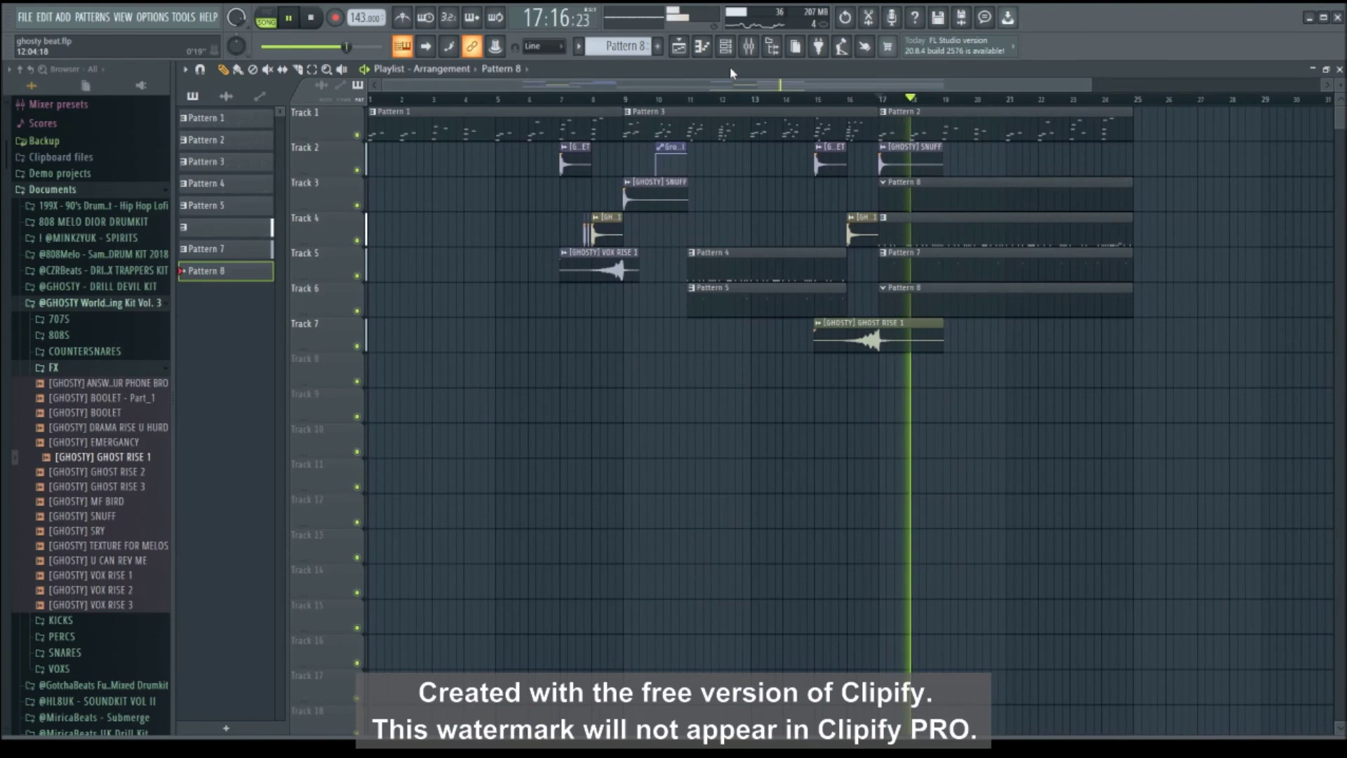
Play back the drum sections while examining the mixer levels and the [GHOSTY] LUV KWEFF notes in Patterns 7 and 5.
left_click(725, 46)
left_click(748, 46)
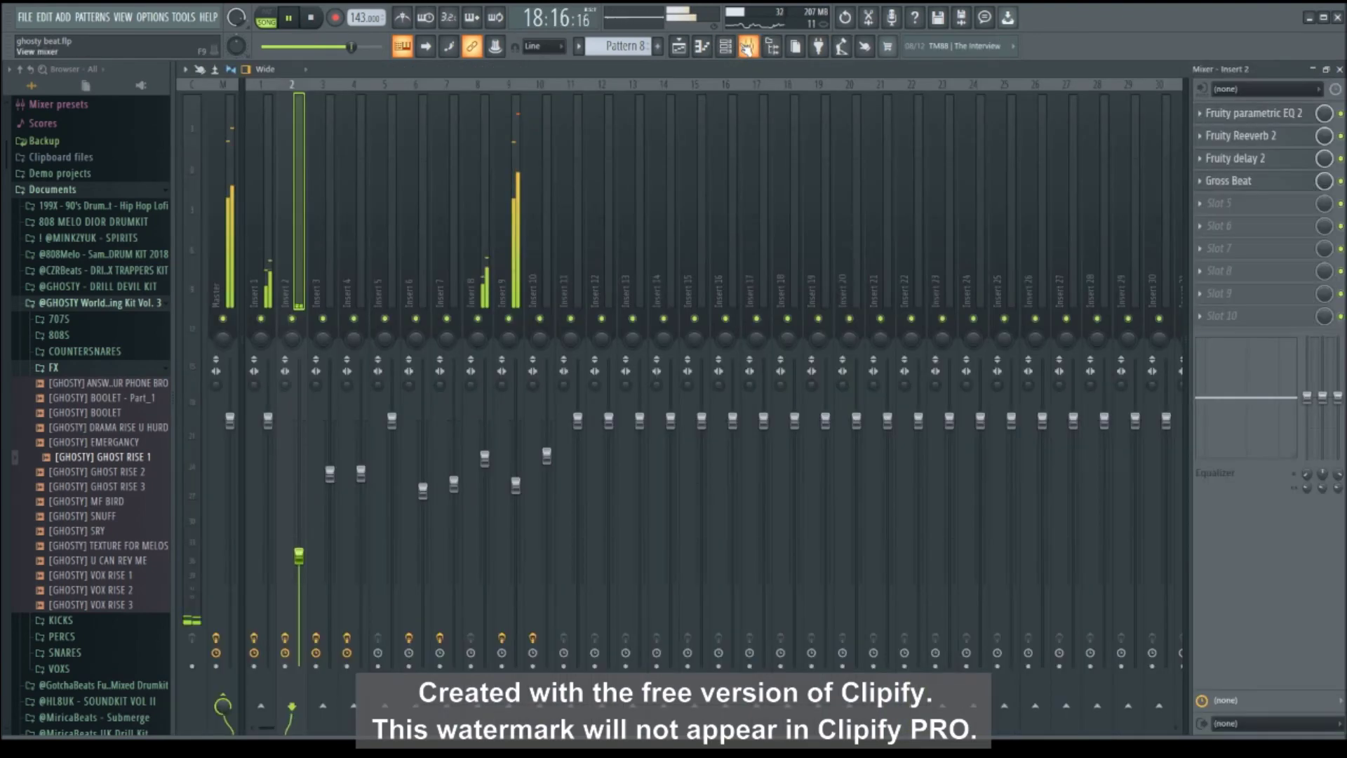
left_click(1338, 70)
double_click(956, 267)
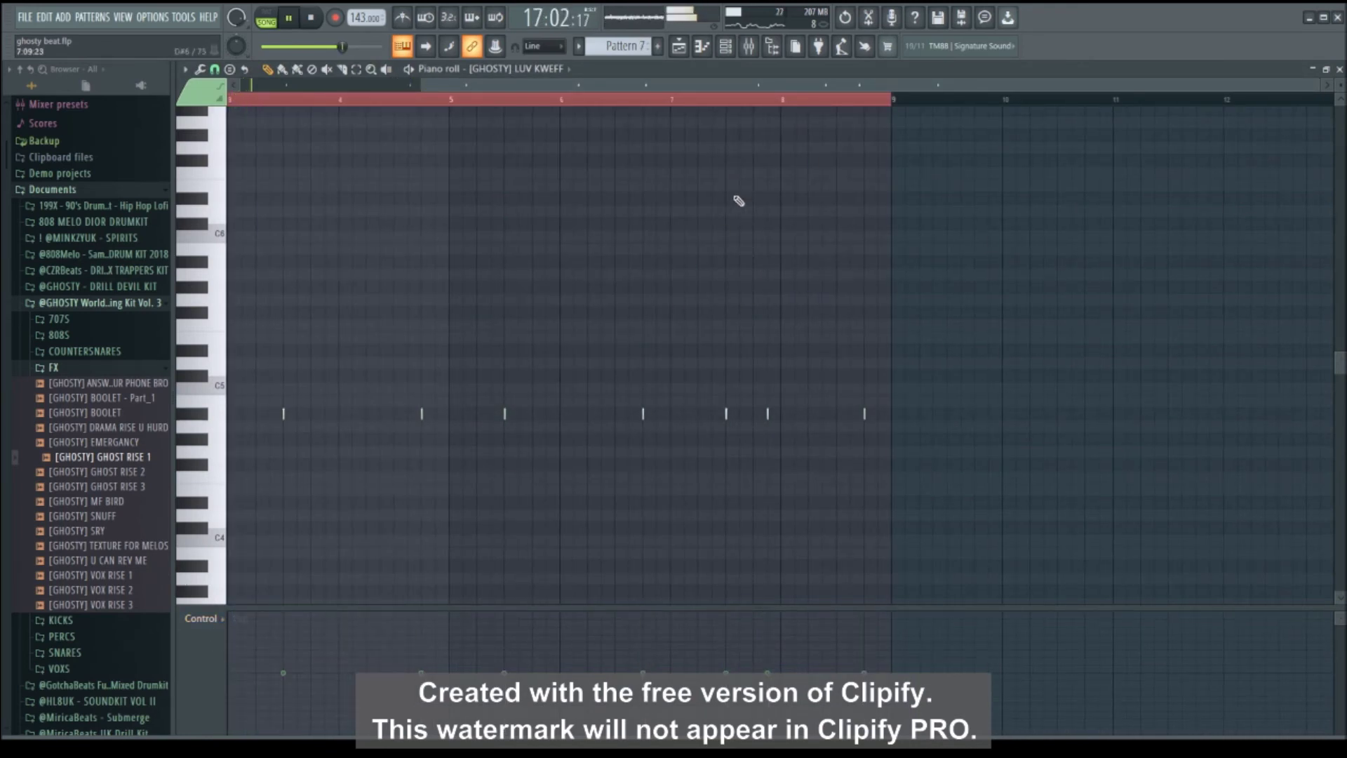
left_click(749, 47)
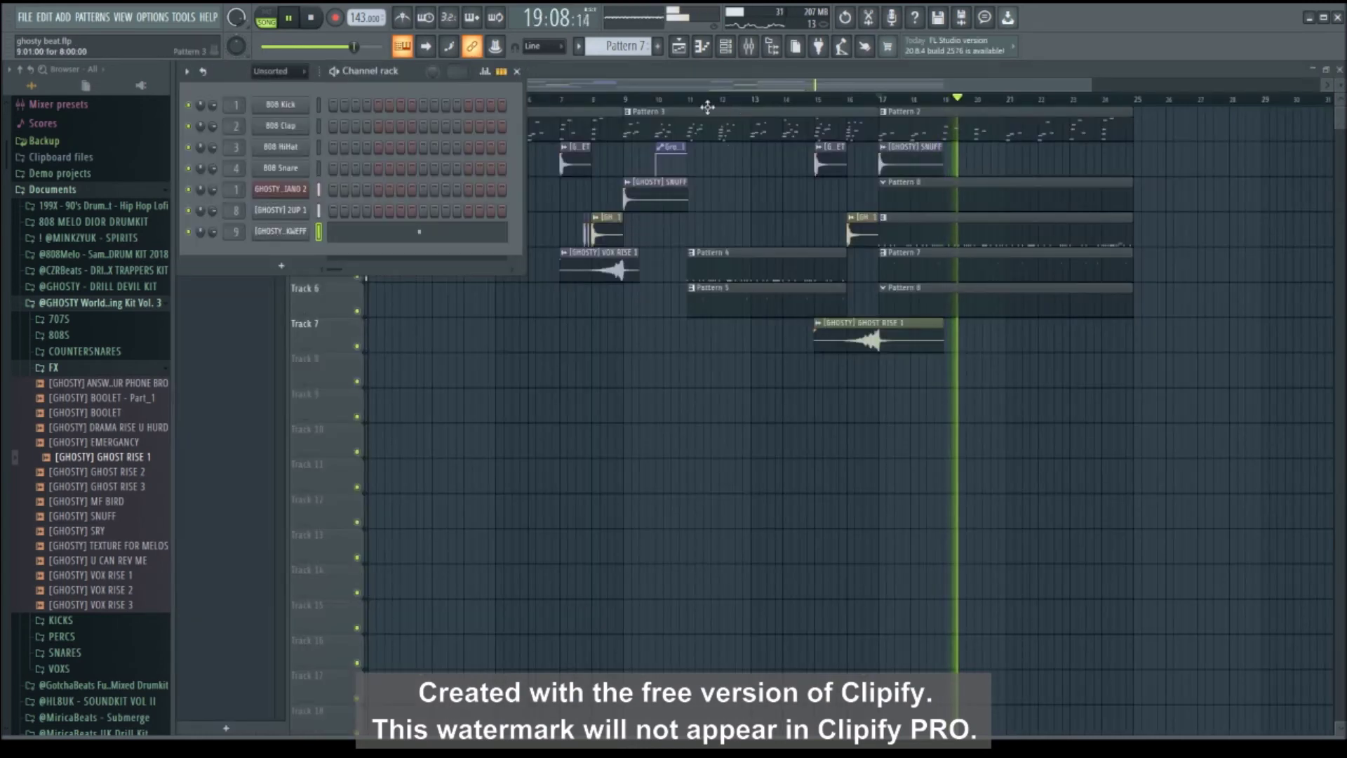
left_click(721, 105)
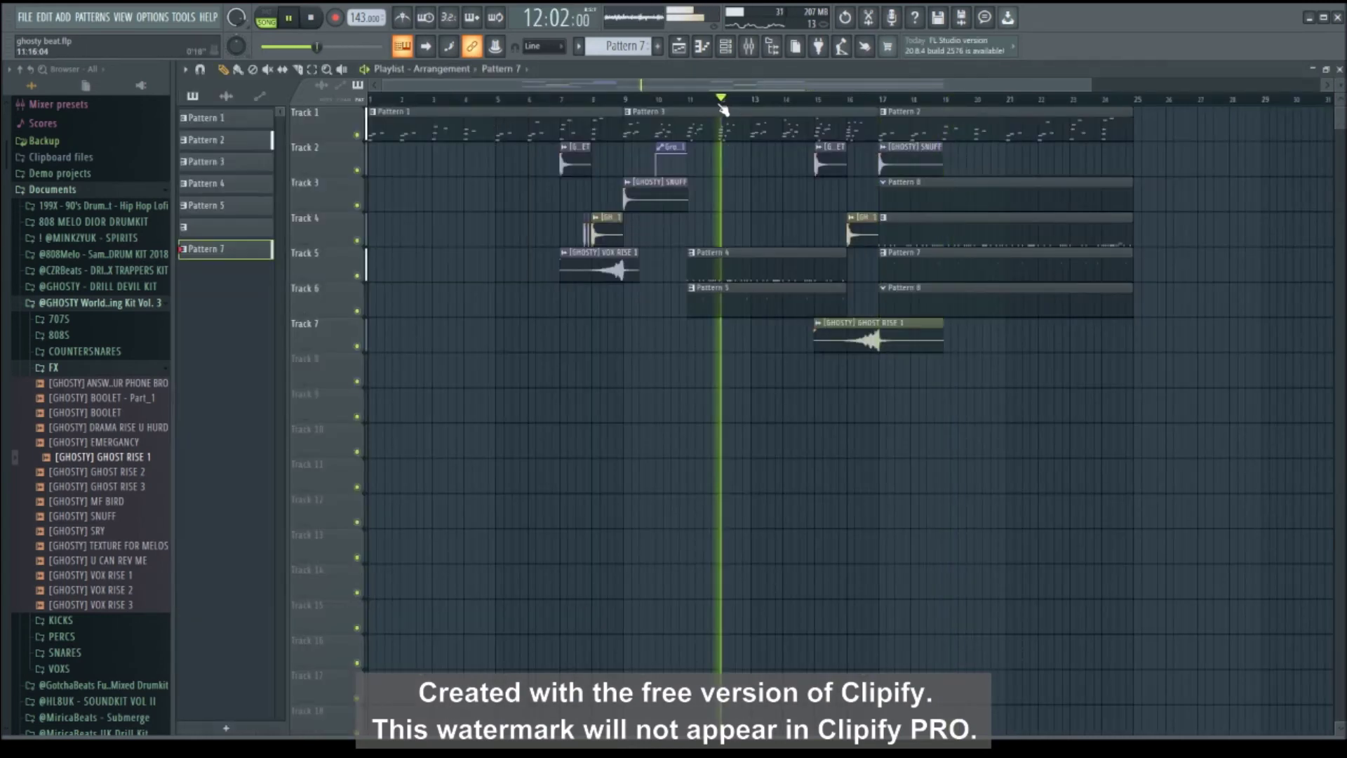
left_click(750, 46)
key("space")
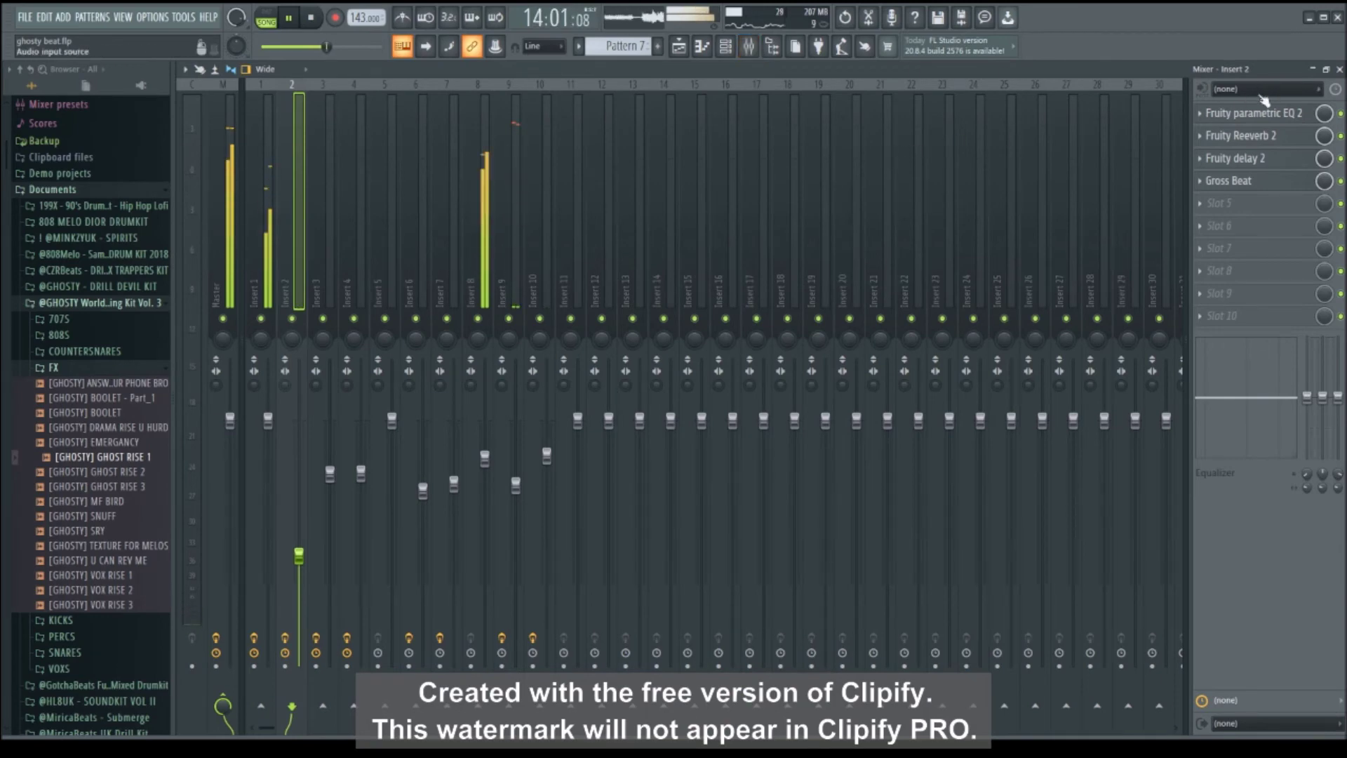
left_click(1340, 70)
double_click(722, 301)
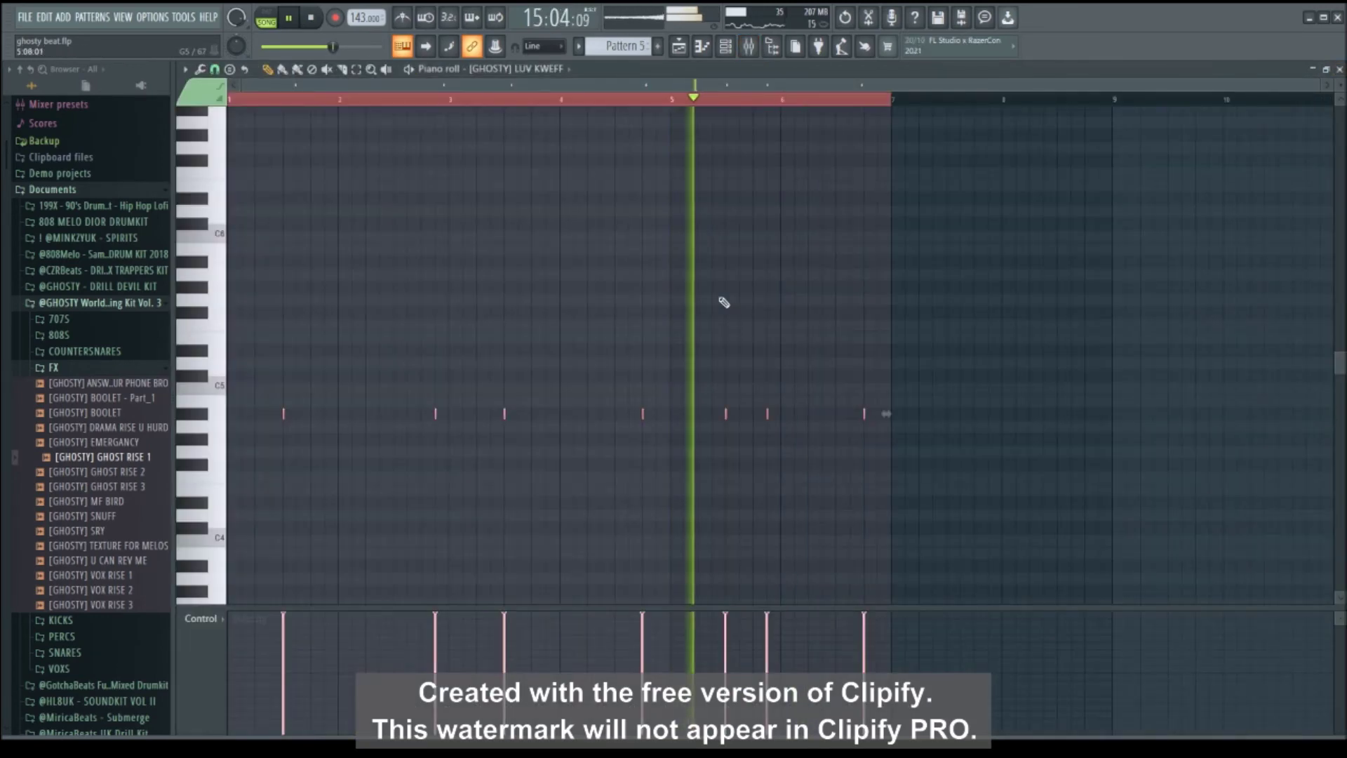
Move all [GHOSTY] LUV KWEFF notes in Pattern 7 two bars later, cueing the song at bar 17 for playback.
left_click(1339, 70)
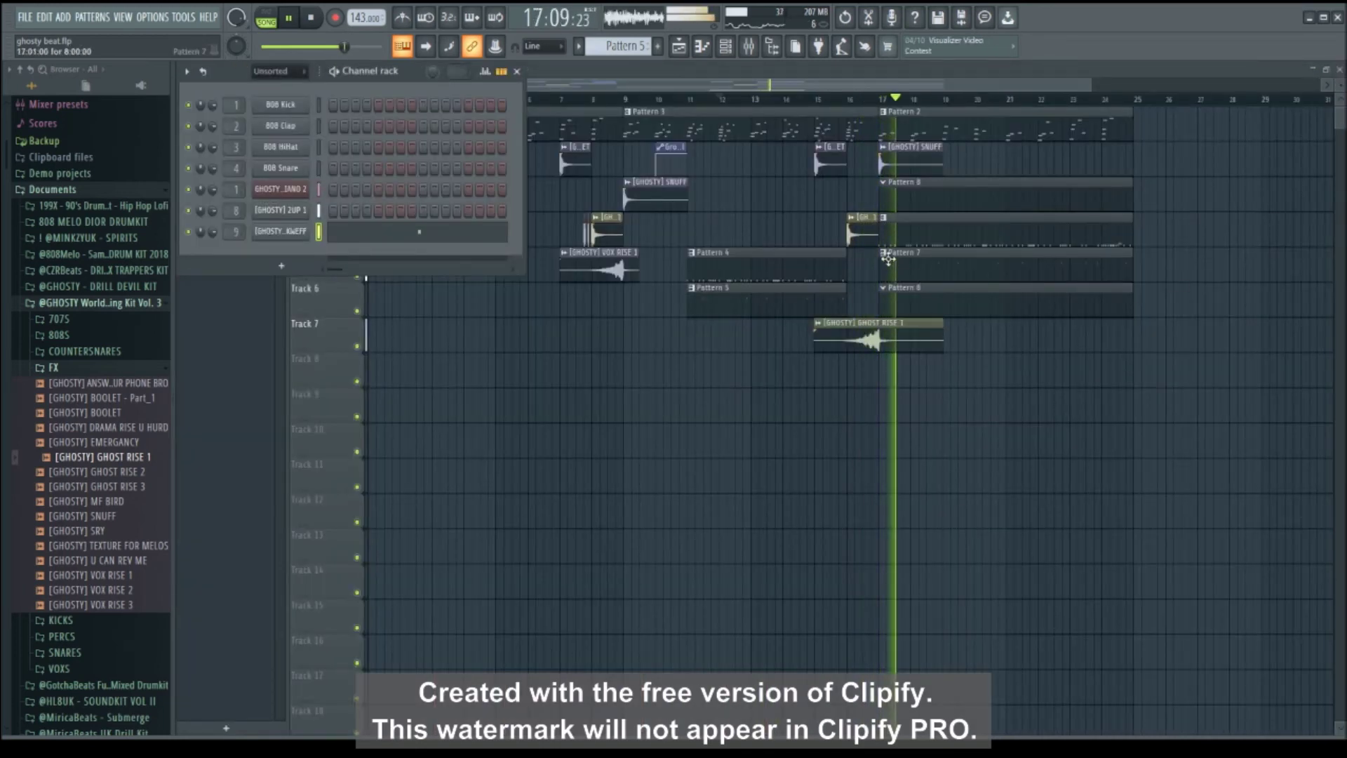
left_click(880, 102)
key("space")
double_click(902, 267)
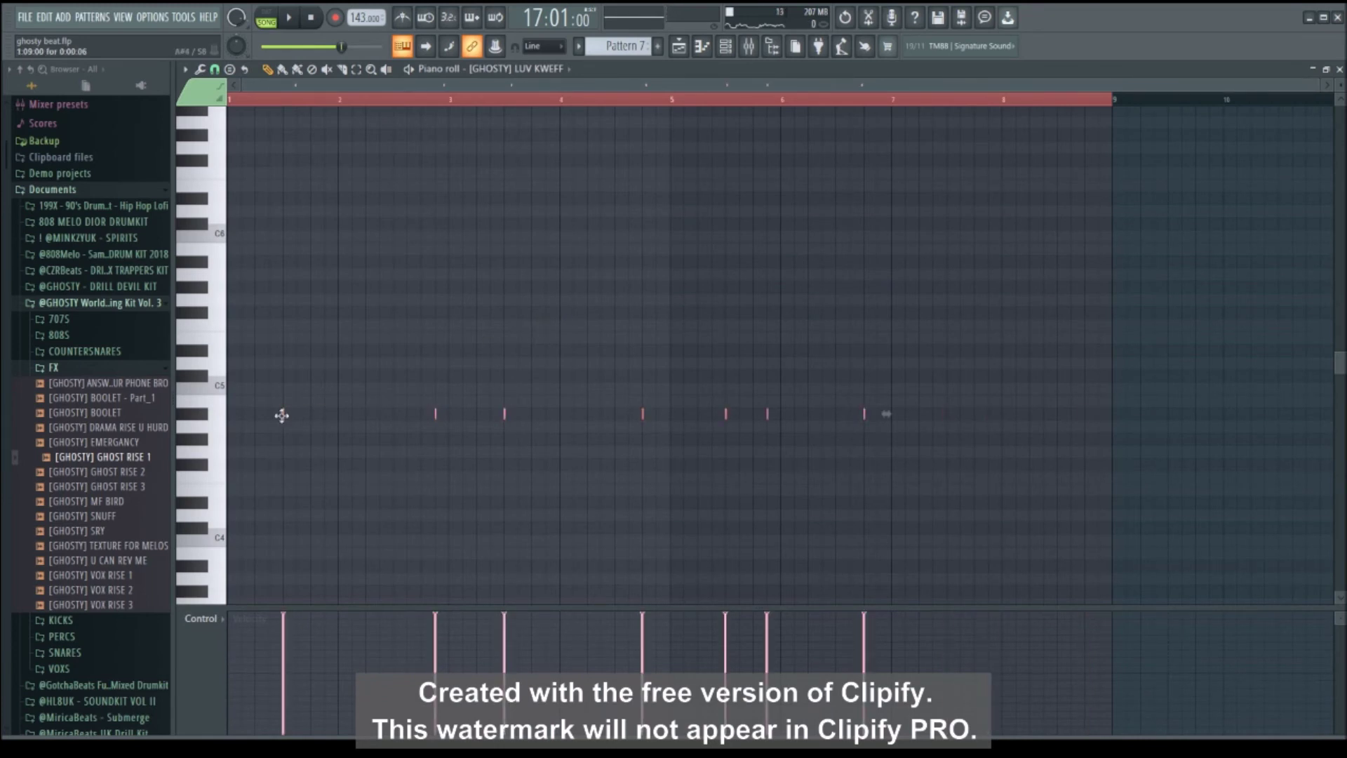
left_click_drag(419, 422, 393, 422)
key("space")
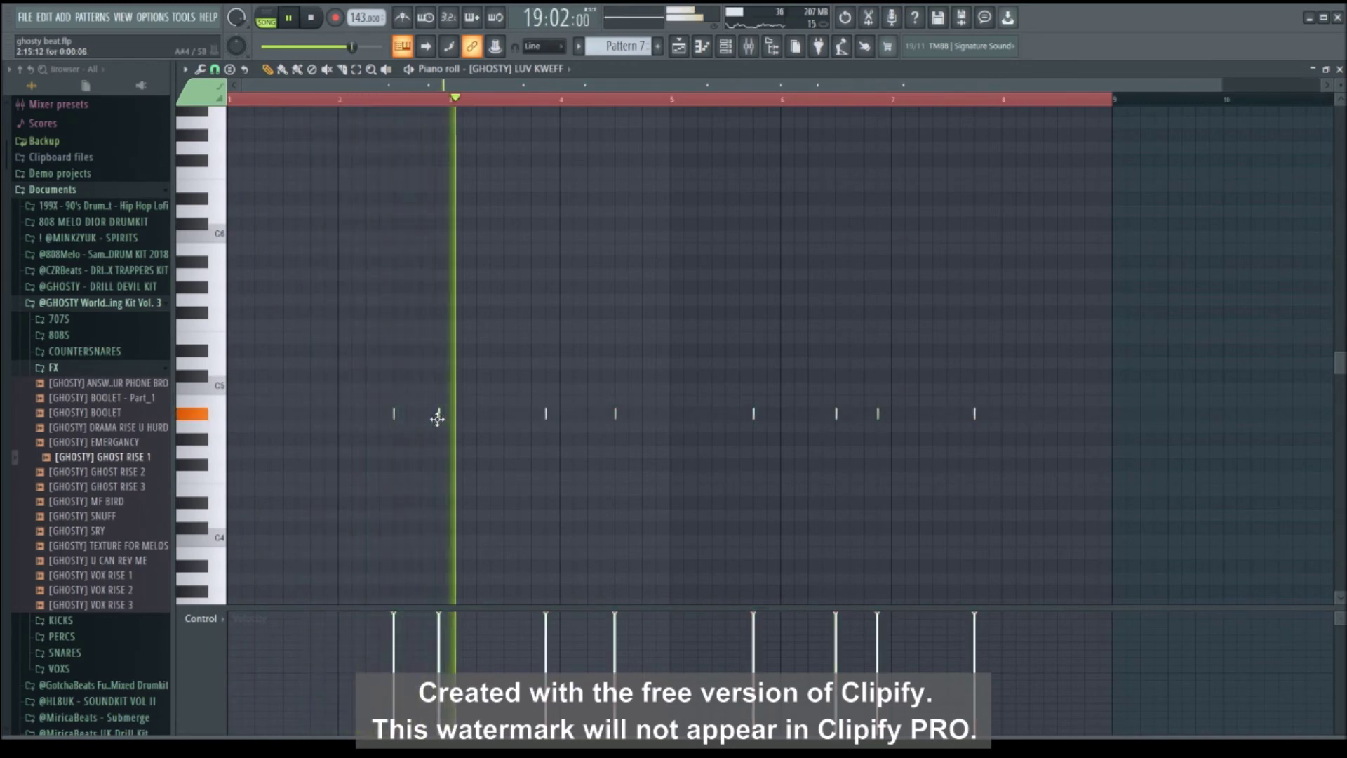
left_click_drag(393, 414, 505, 414)
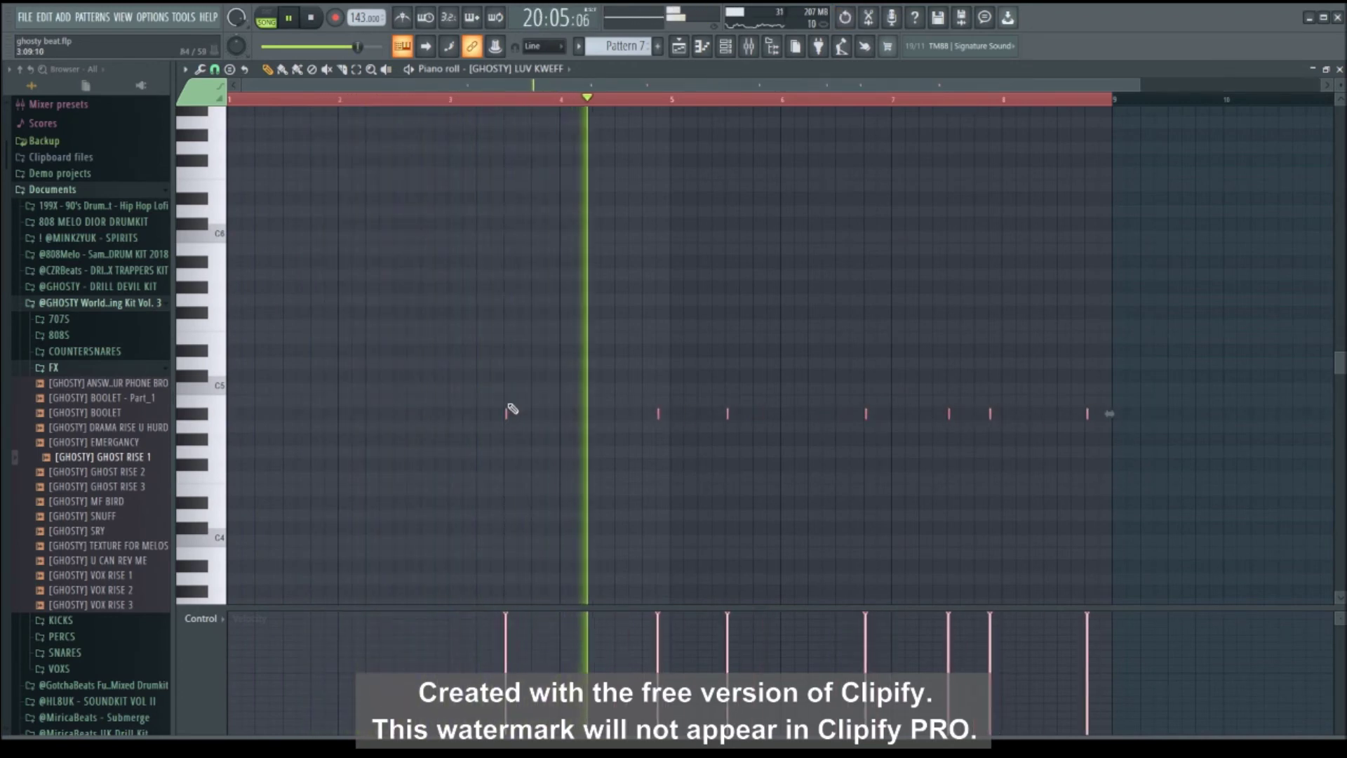
right_click(517, 387)
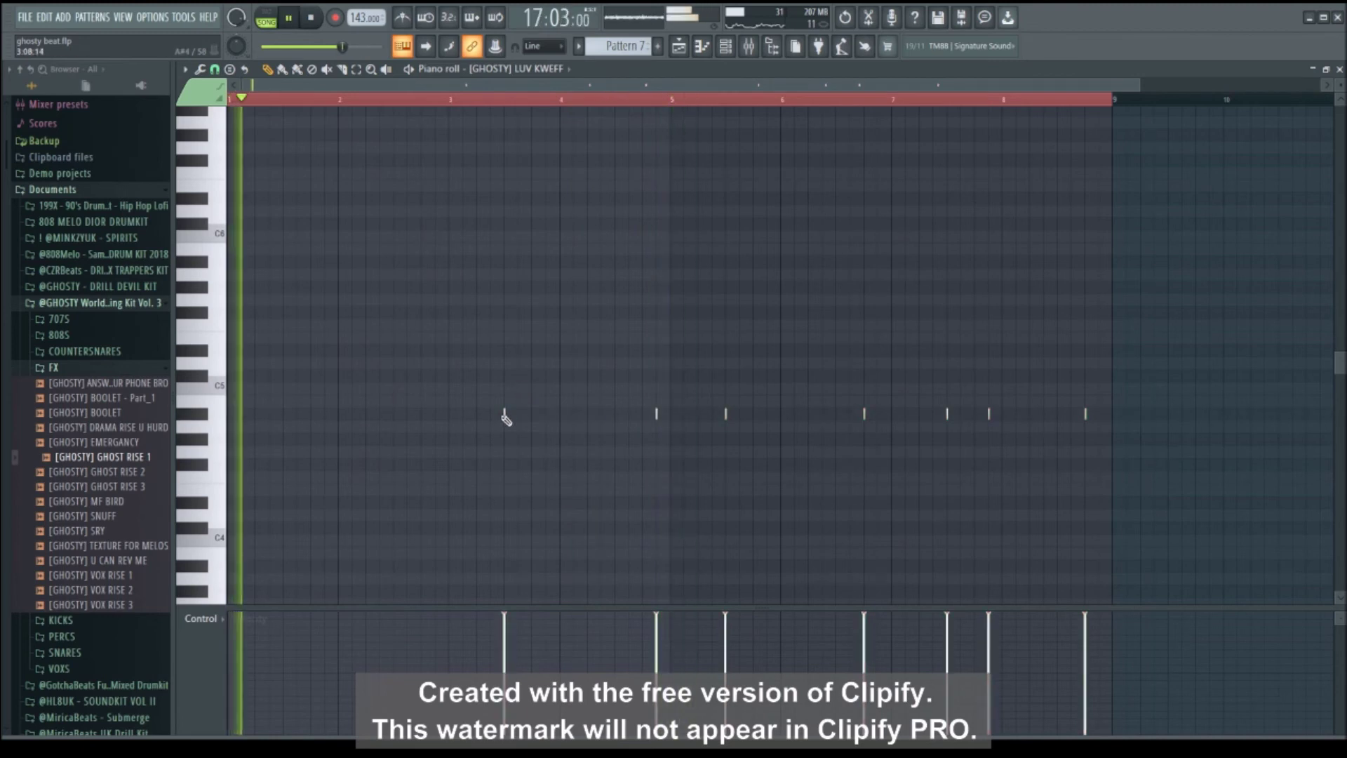
Add [GHOSTY] LUV KWEFF notes at 1:09:00 and 2:13:00 in Pattern 7, and shift the bar 4 note to 4:13:00.
left_click(285, 415)
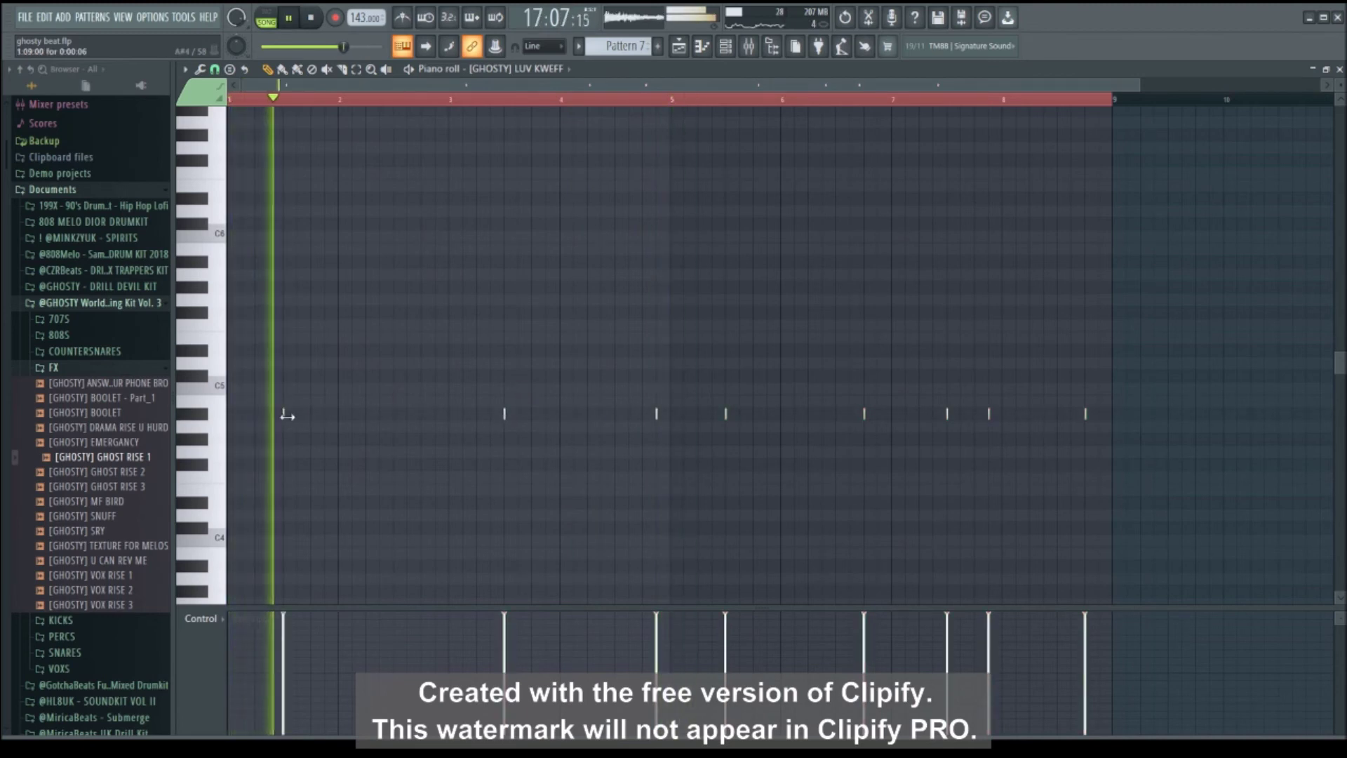
left_click(421, 415)
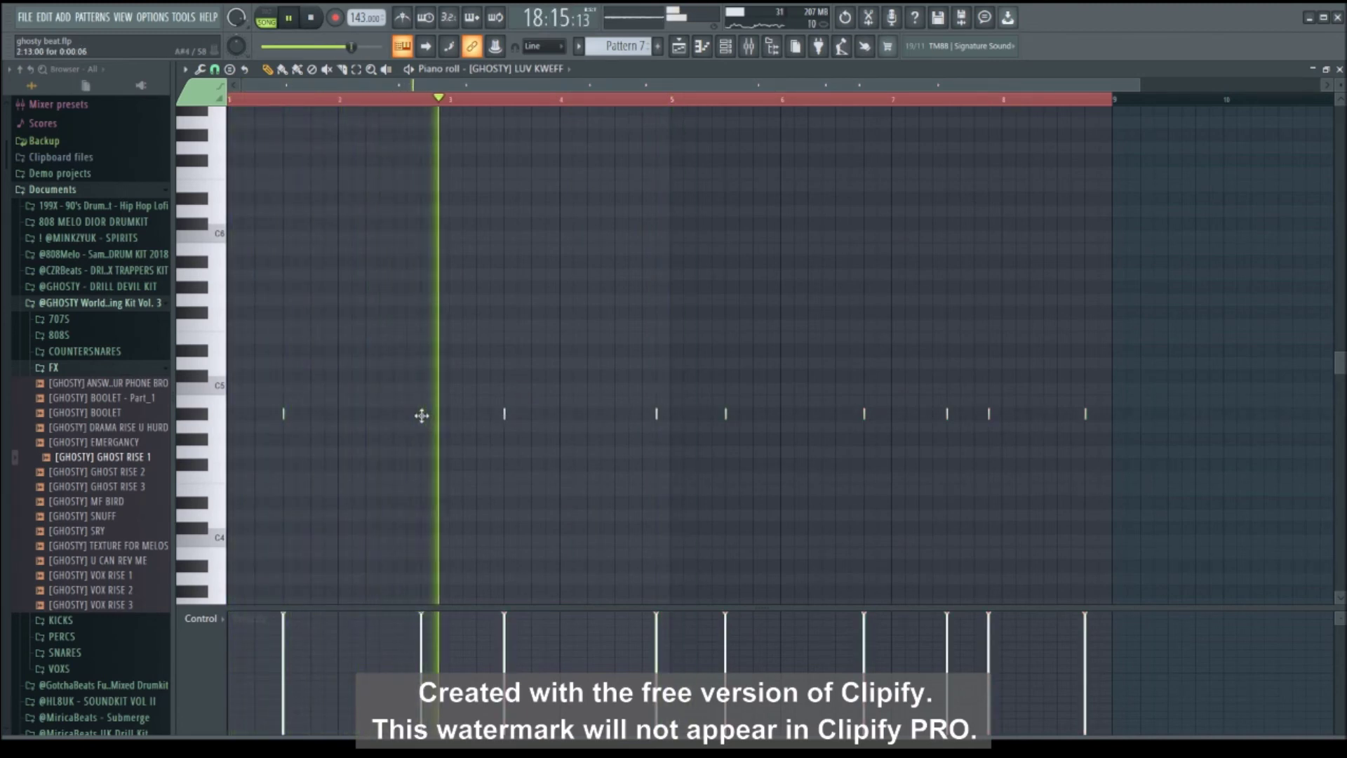
left_click_drag(656, 416, 642, 416)
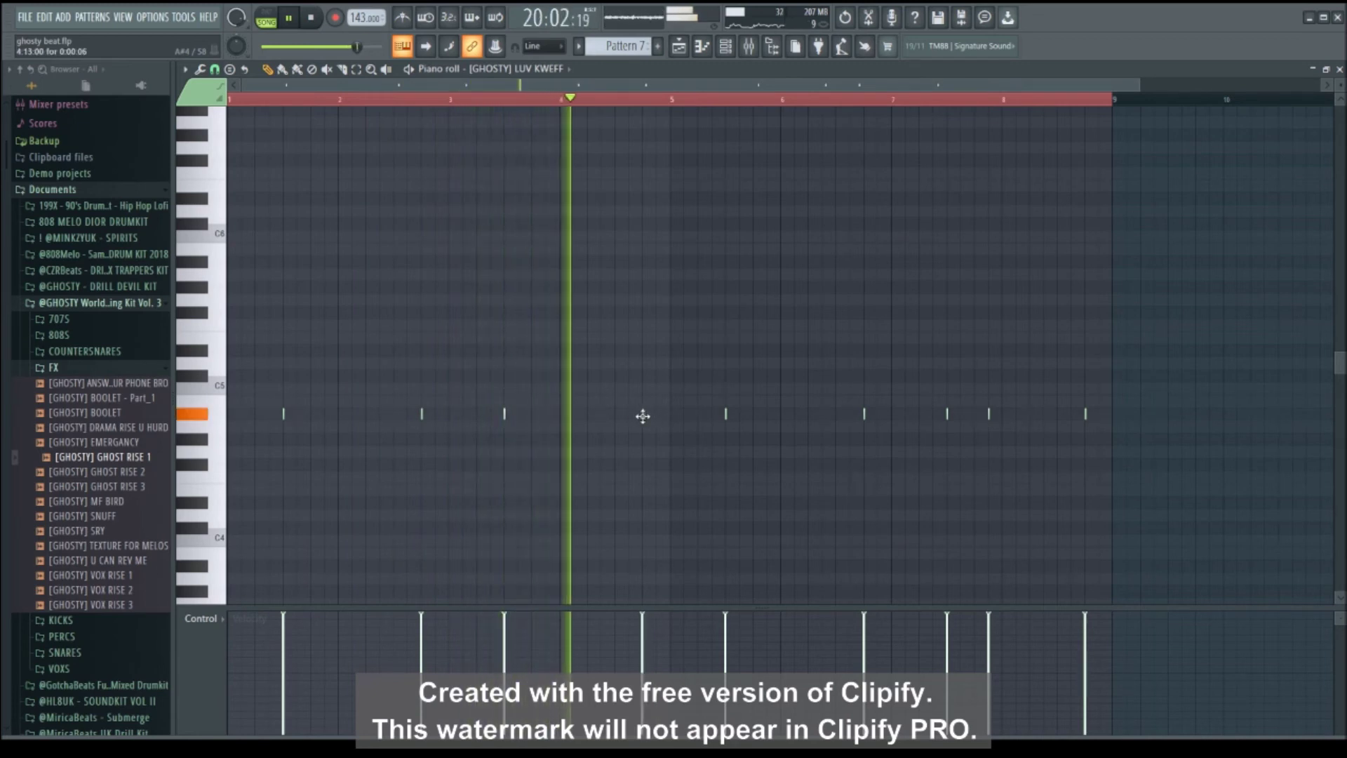
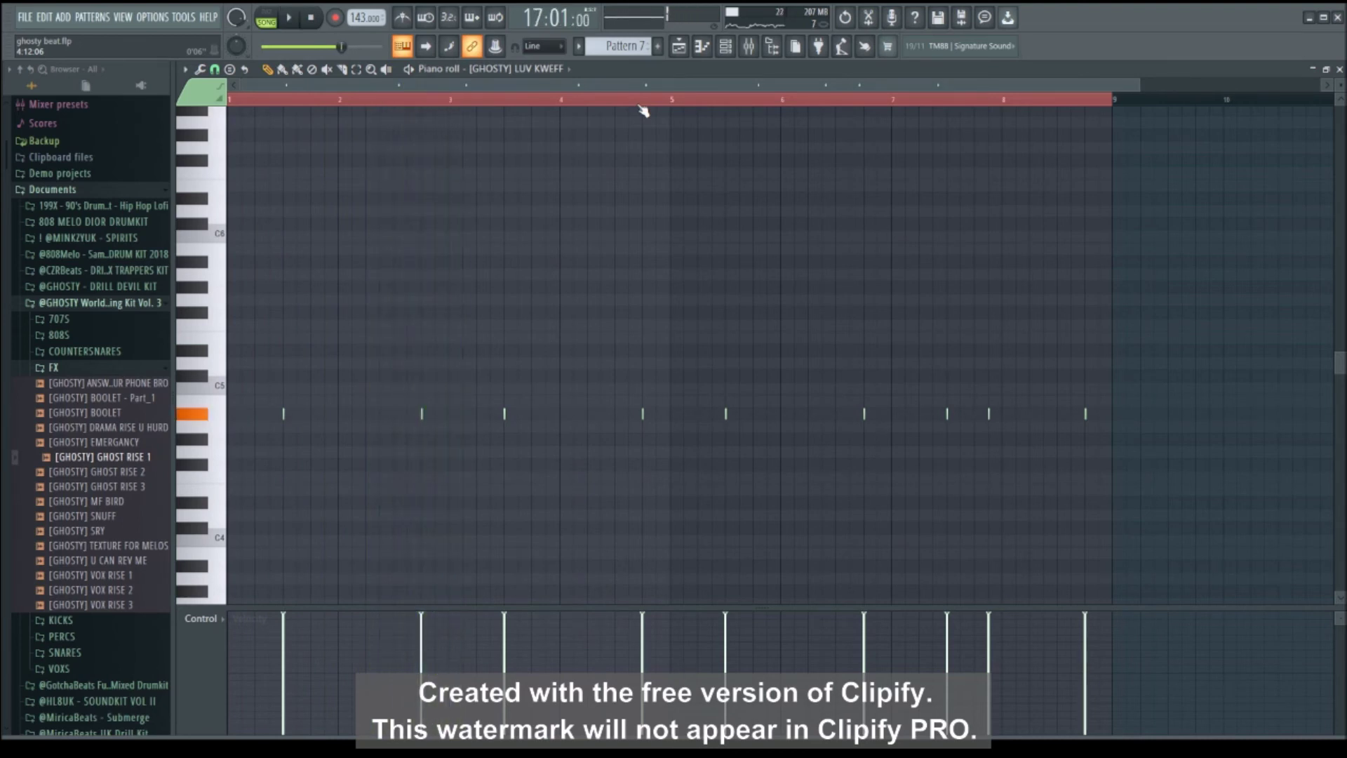
Play Pattern 7, remove the extra note before the existing bar 3 hit, and add a note at 4:11:00.
key("space")
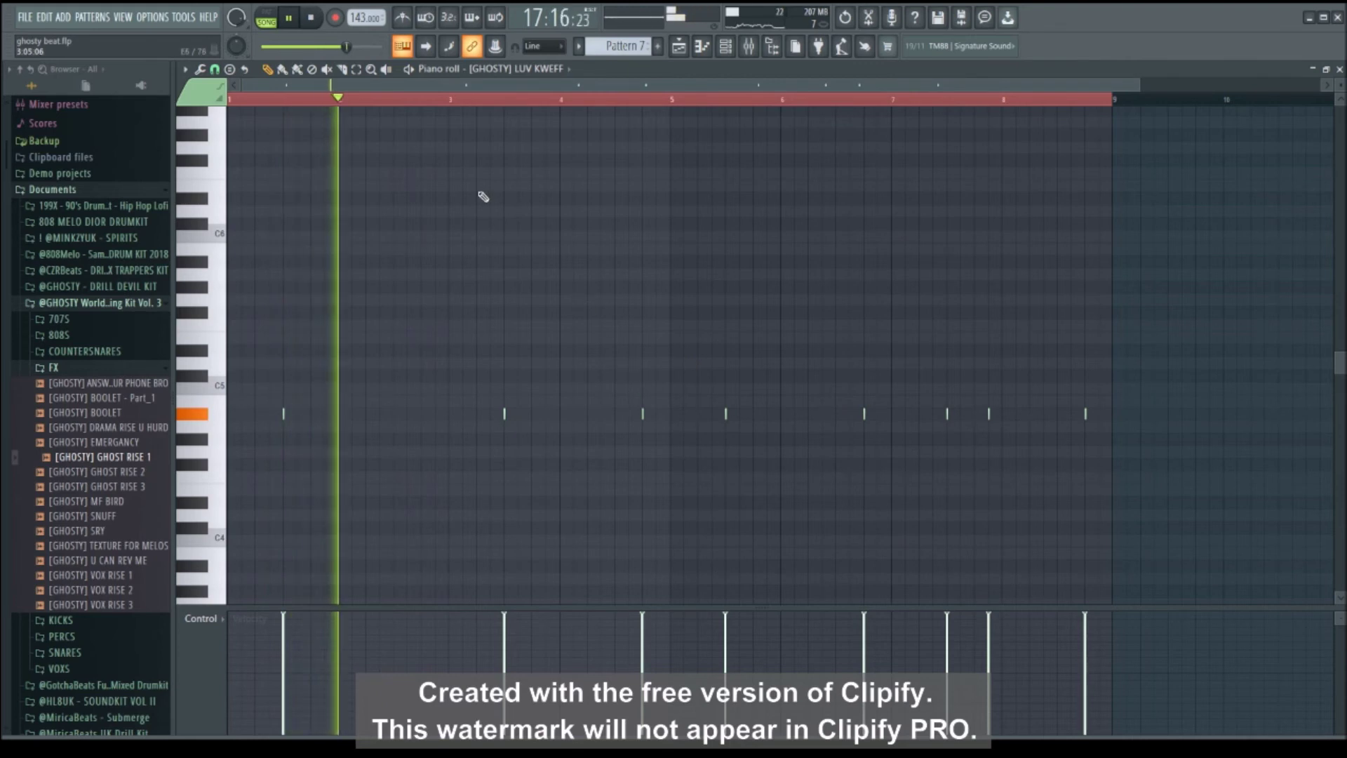
scroll(505, 414, "up", 5)
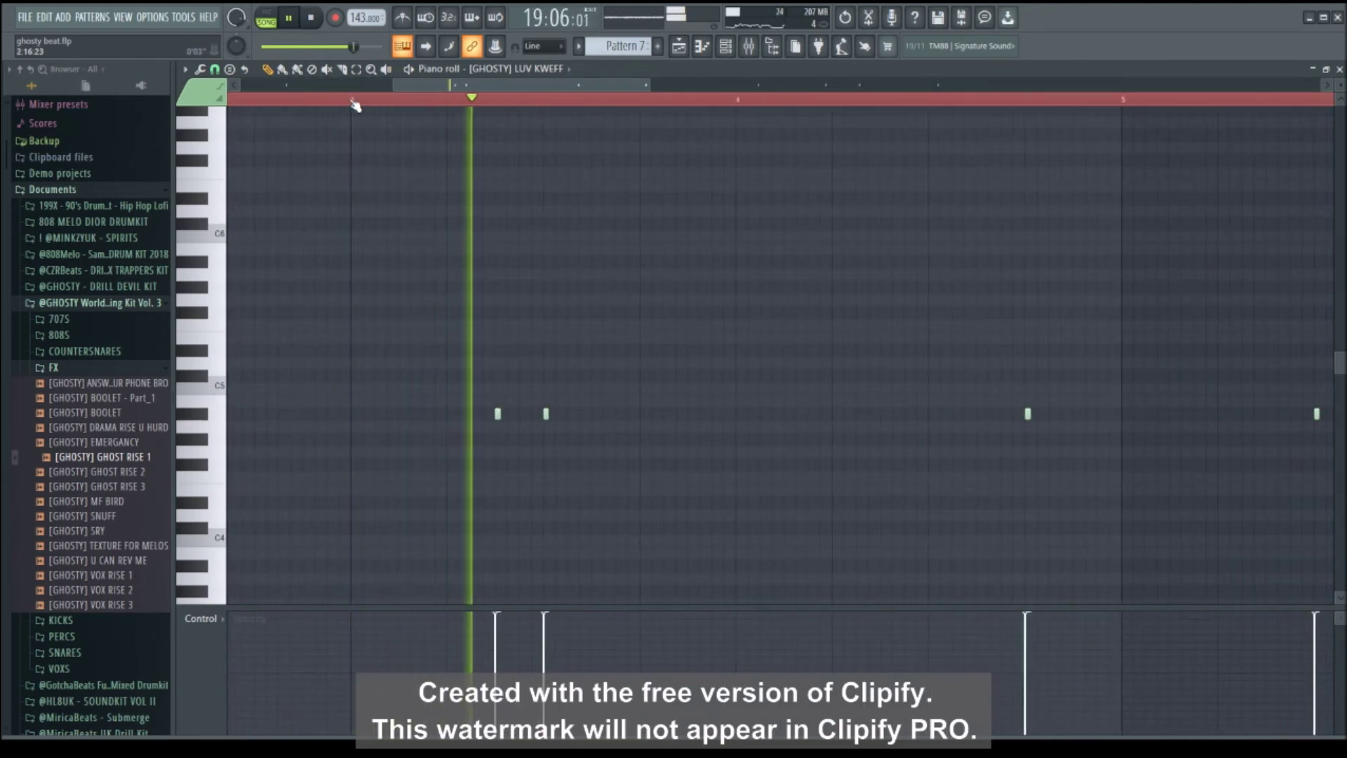
right_click(497, 414)
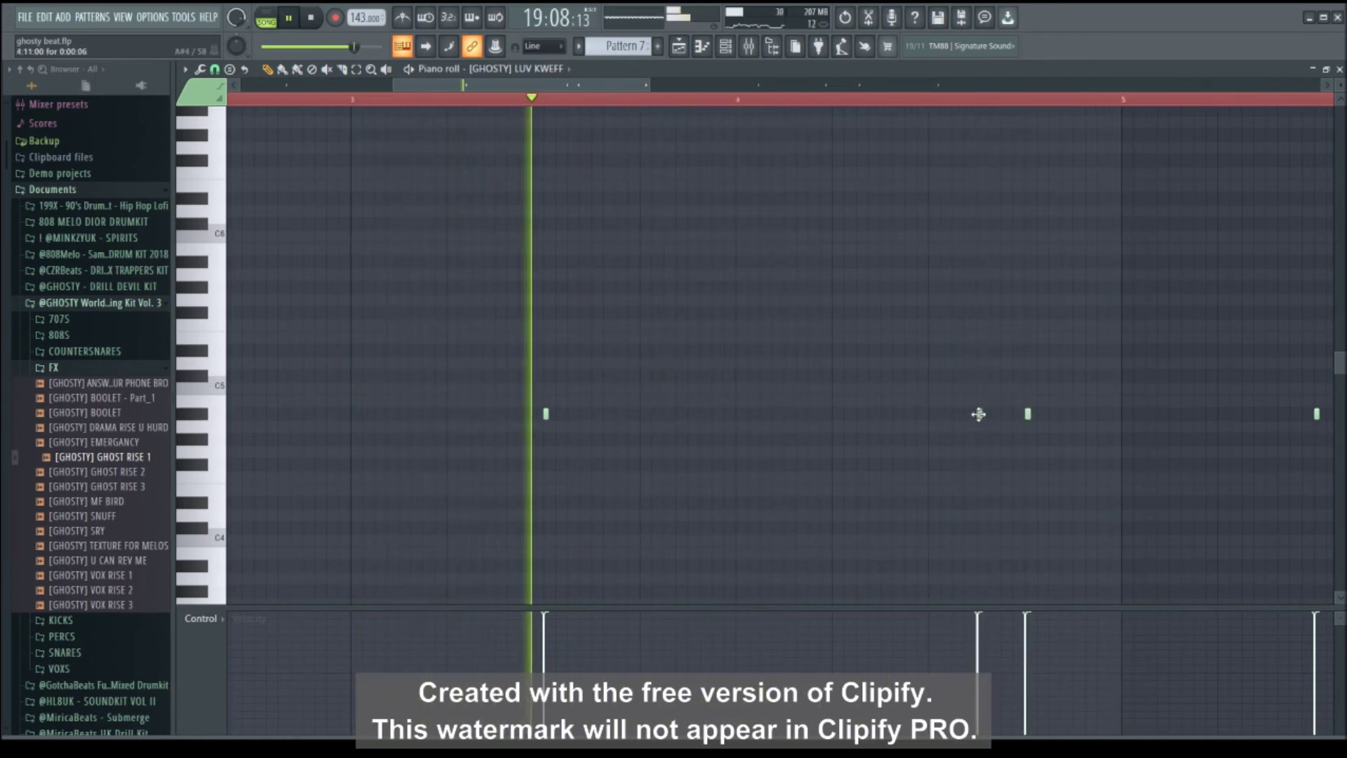
scroll(767, 105, "down", 3)
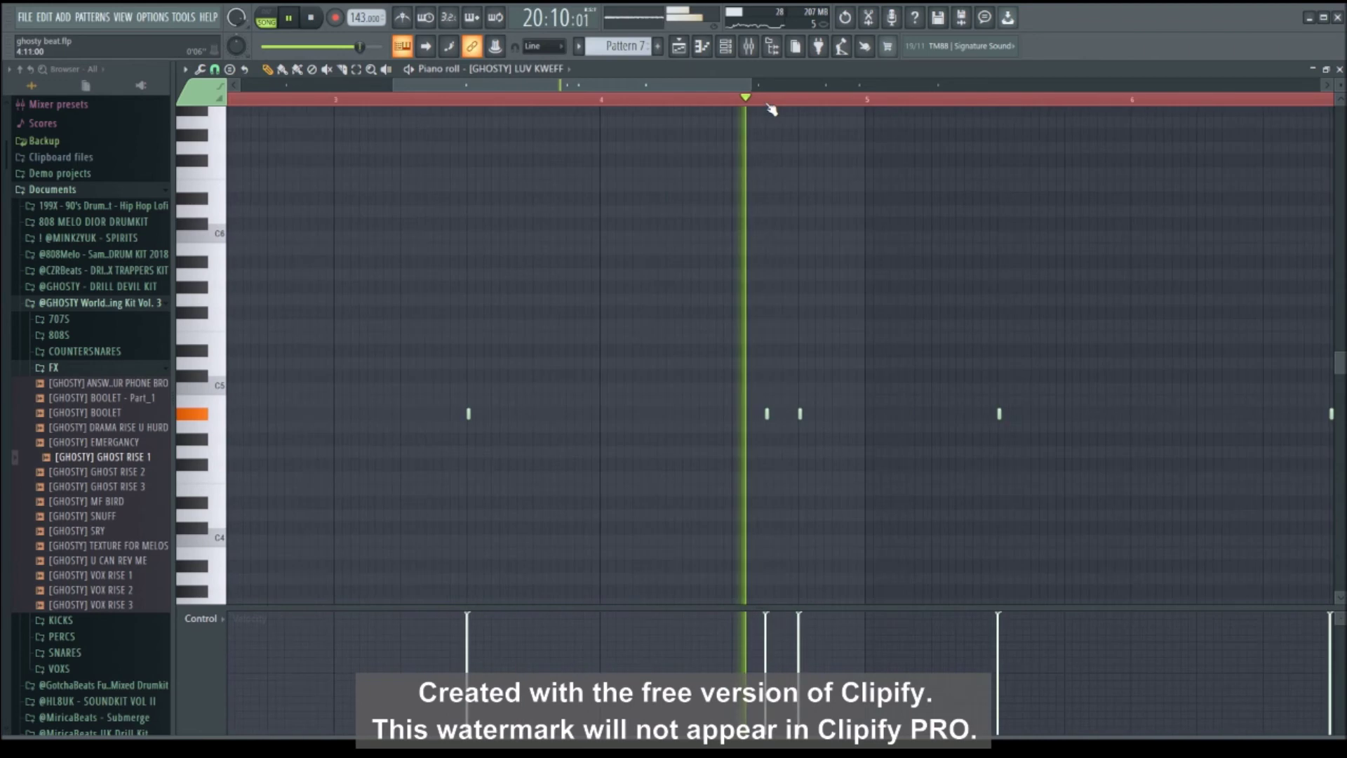
scroll(758, 113, "down", 2)
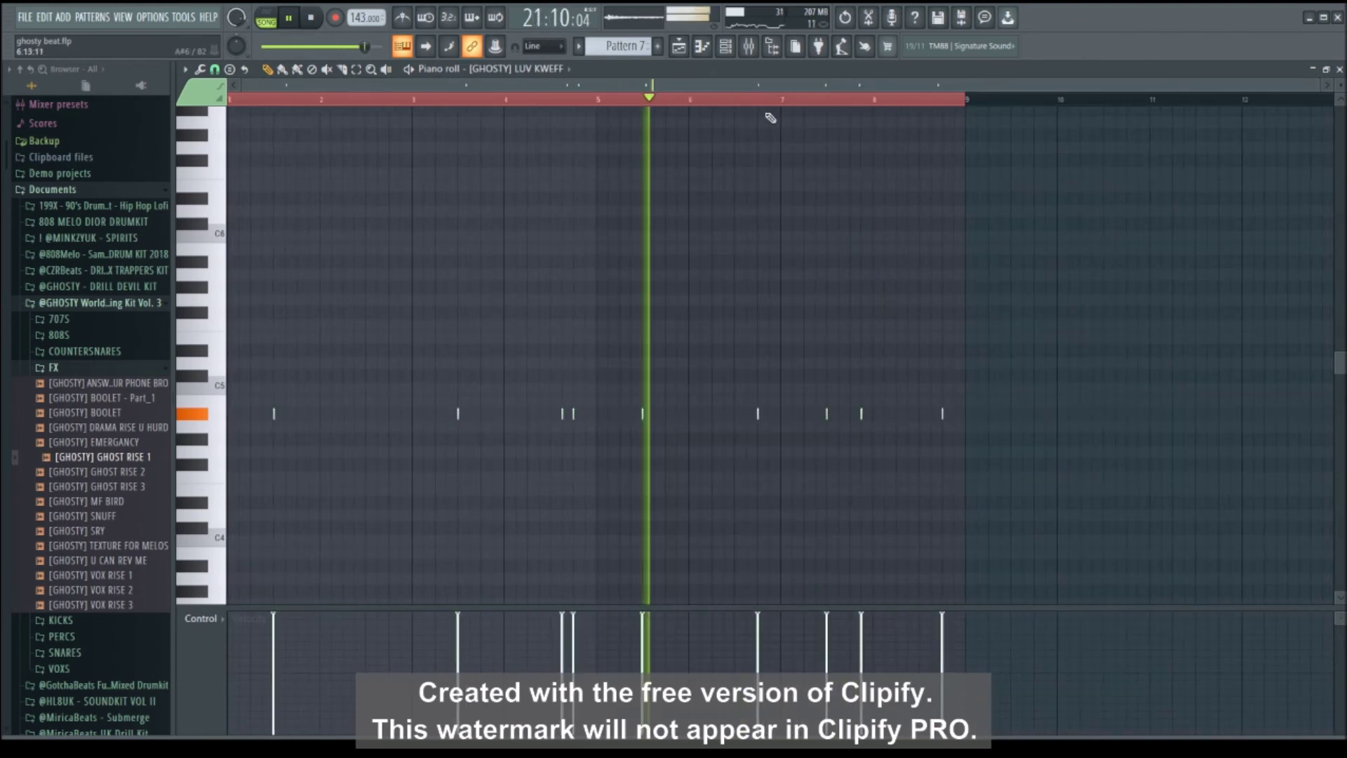
Replace the last [GHOSTY] LUV KWEFF note in bar 8 of Pattern 7 with two notes at steps 11 and 15.
scroll(924, 113, "up", 1)
scroll(912, 115, "up", 2)
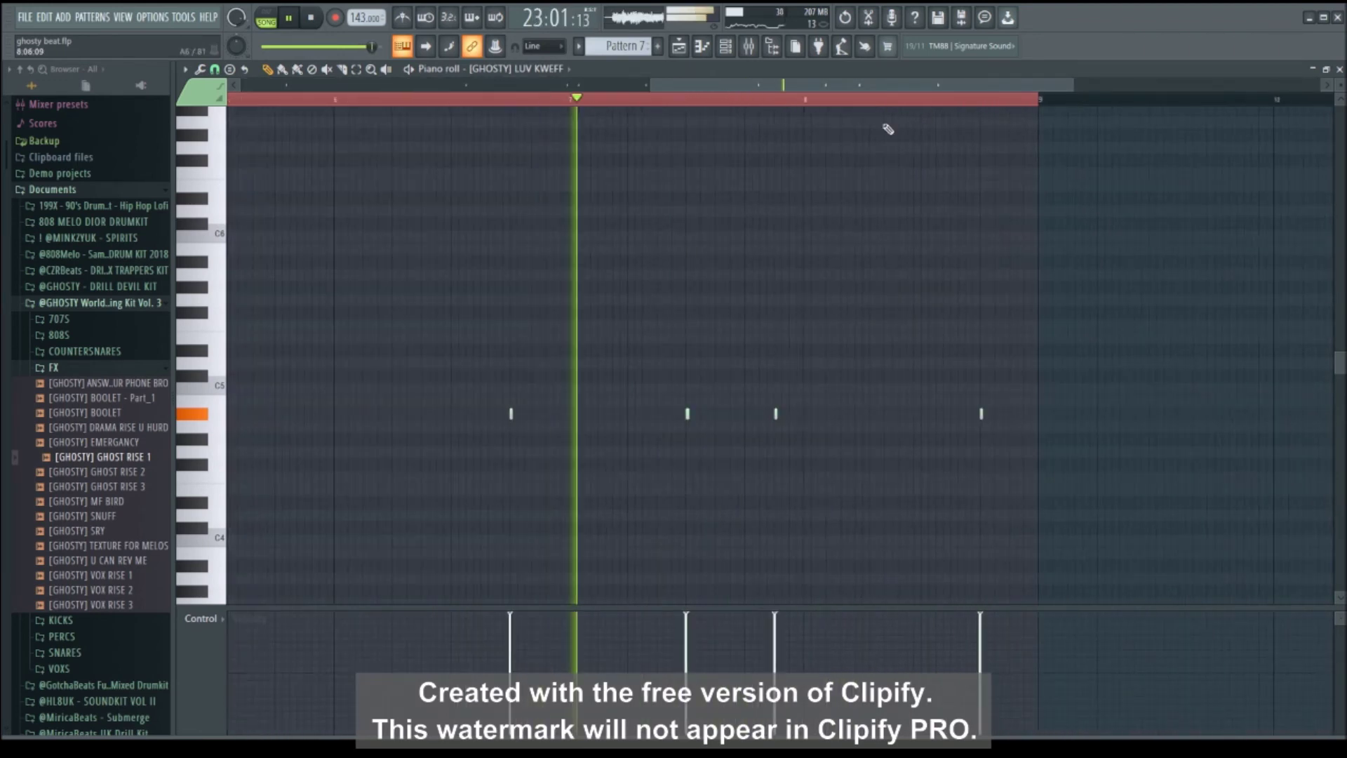
left_click(959, 413)
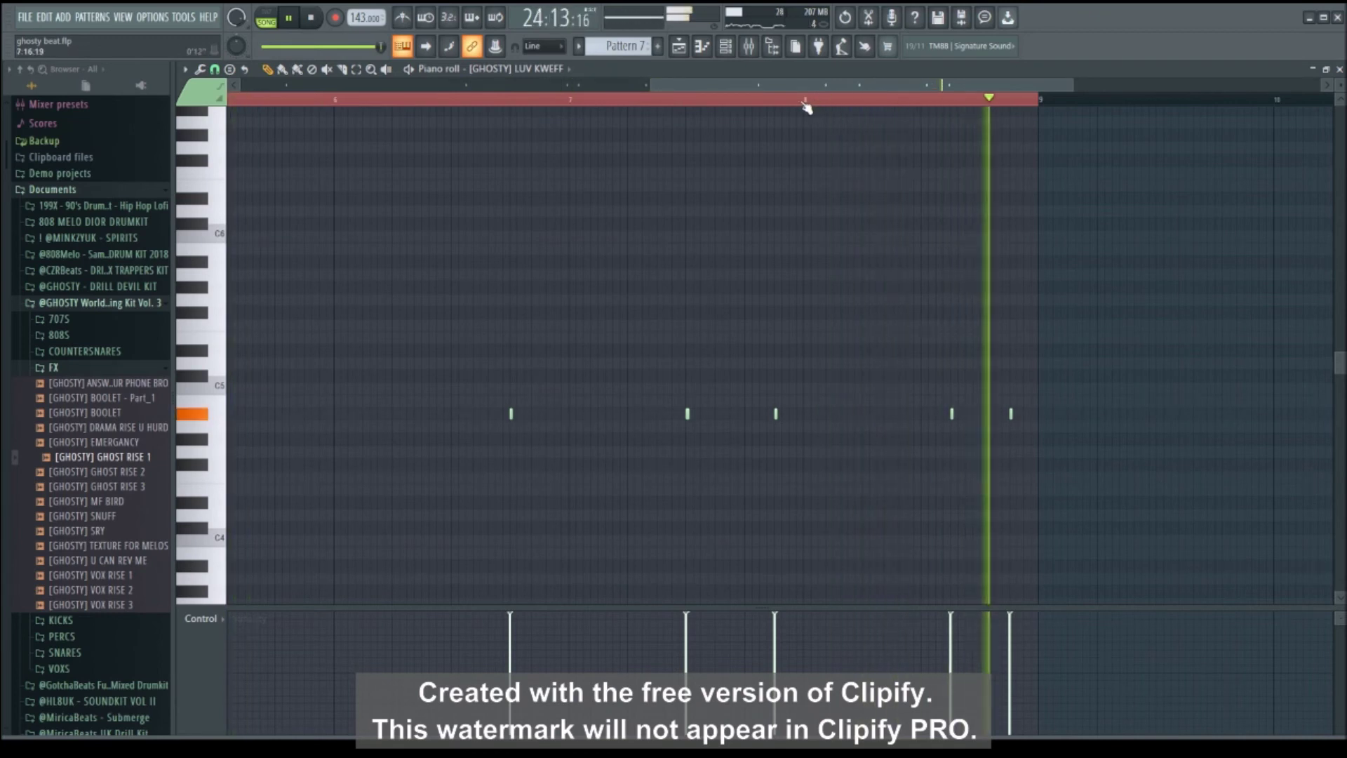
scroll(821, 105, "down", 2)
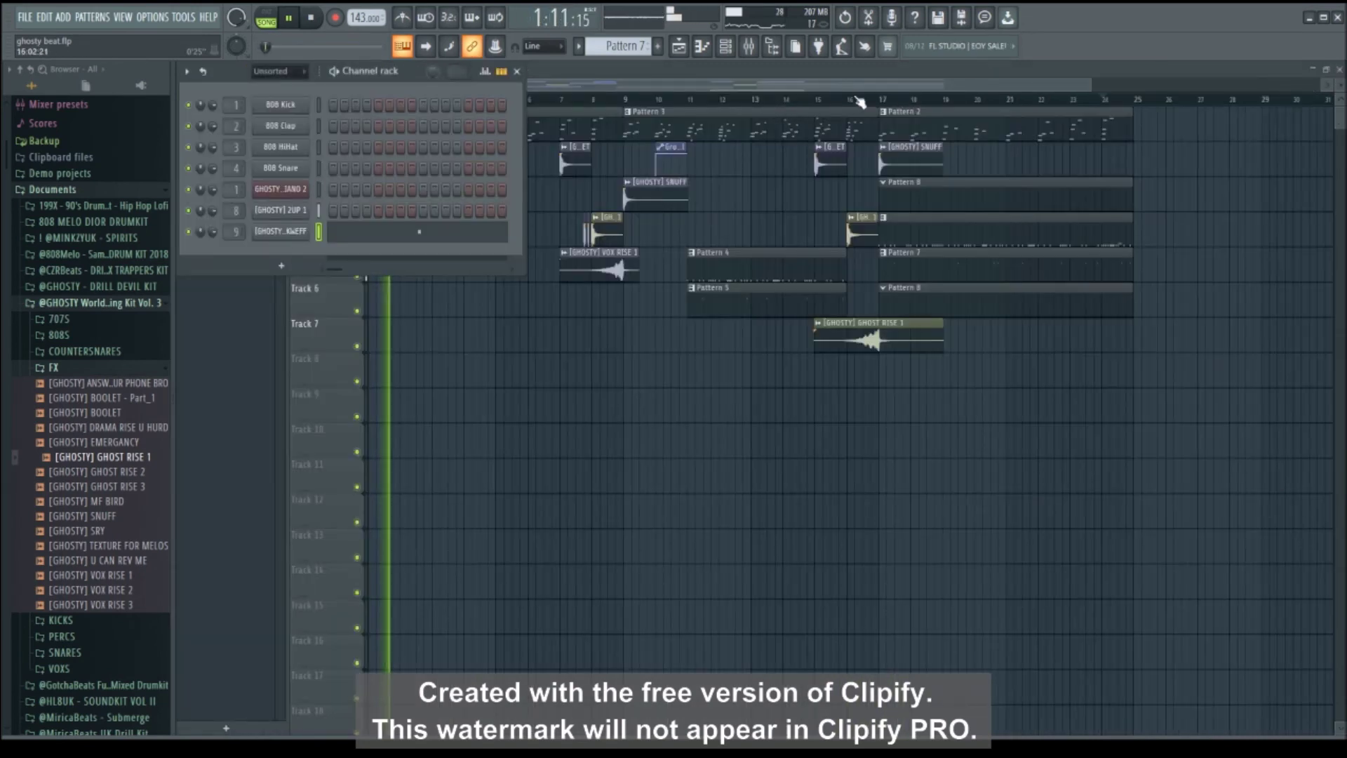
Play the arrangement from bar 17 and load [GHOSTY] ART OF CLIPPING PT 2 from the KICKS folder as a new channel.
left_click(880, 109)
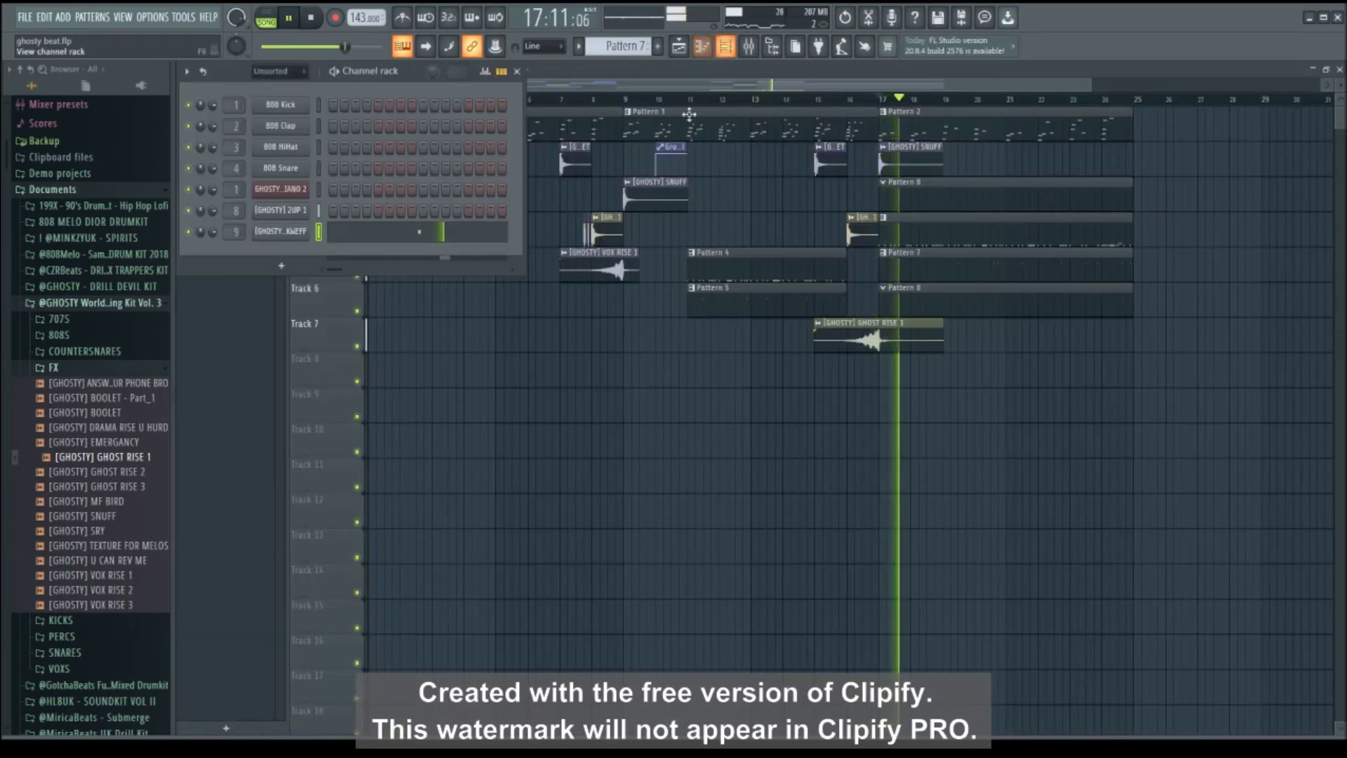
left_click(54, 367)
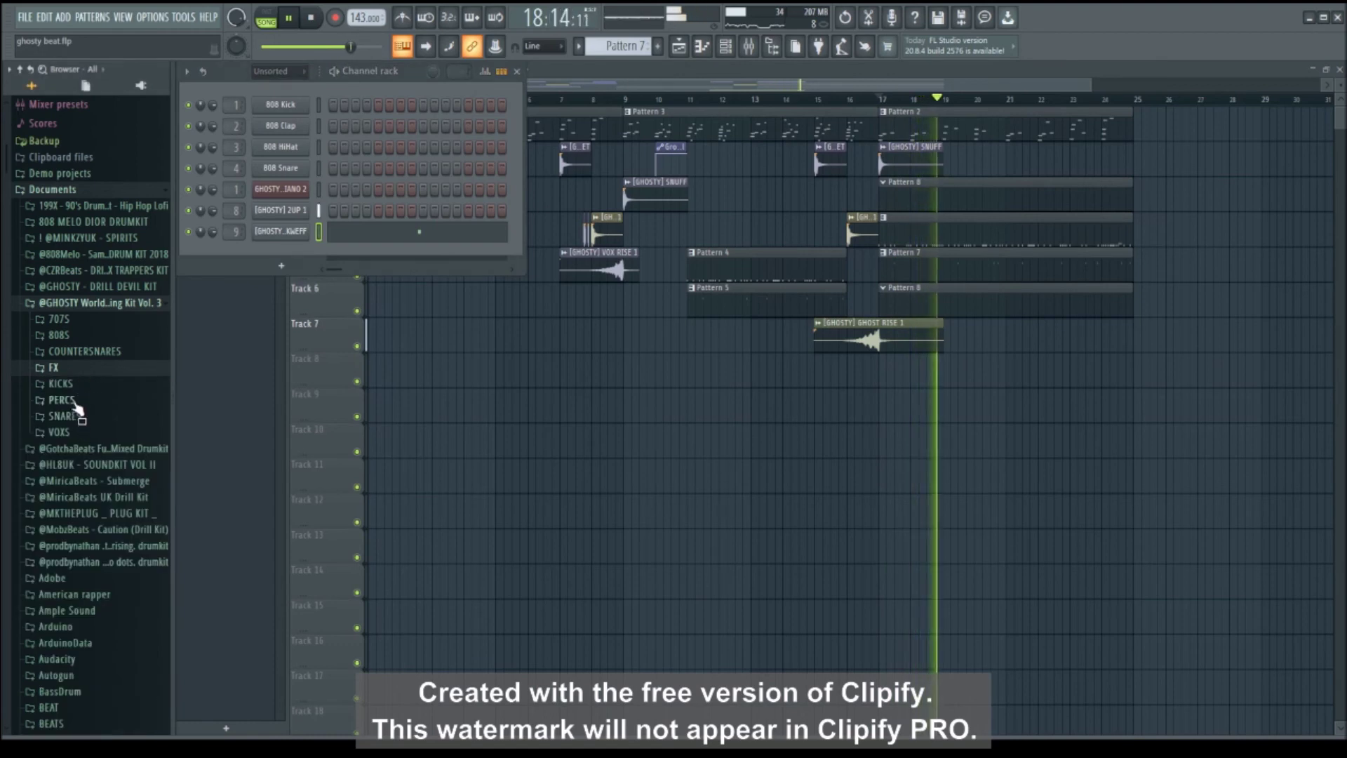
left_click(61, 383)
left_click_drag(70, 398, 273, 283)
right_click(303, 253)
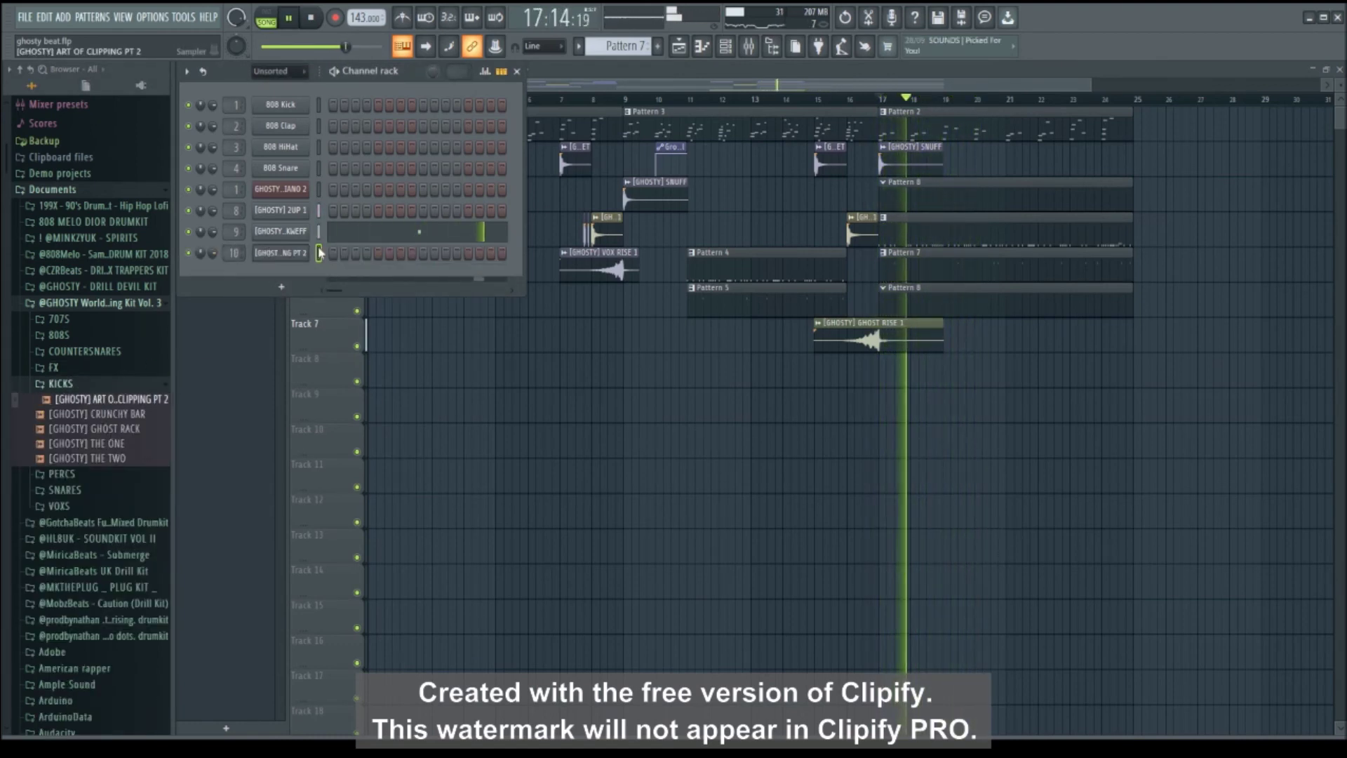
left_click(337, 269)
left_click(1339, 70)
key("space")
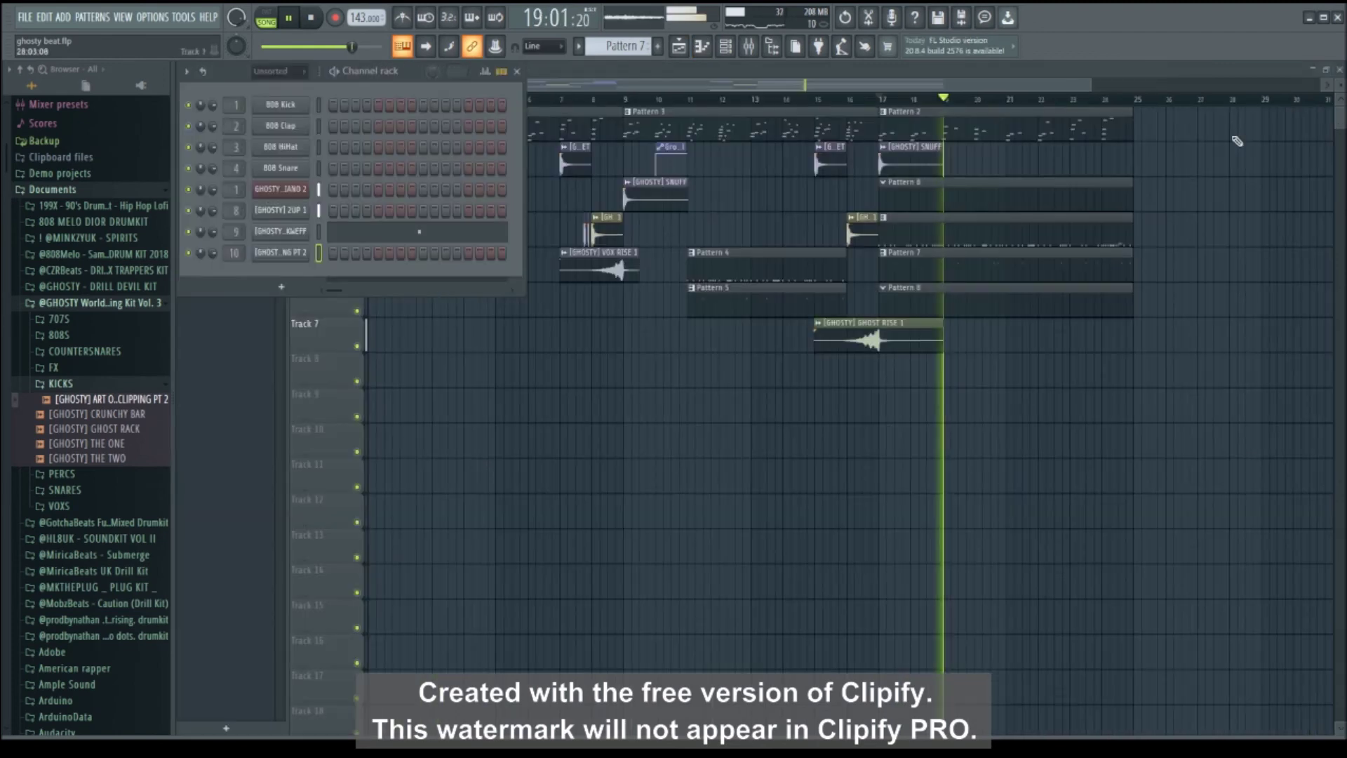
Place a [GHOSTY] ART OF CLIPPING PT 2 note on A#4 at the start of bar 3 in Pattern 8 and play it.
double_click(933, 313)
left_click(724, 48)
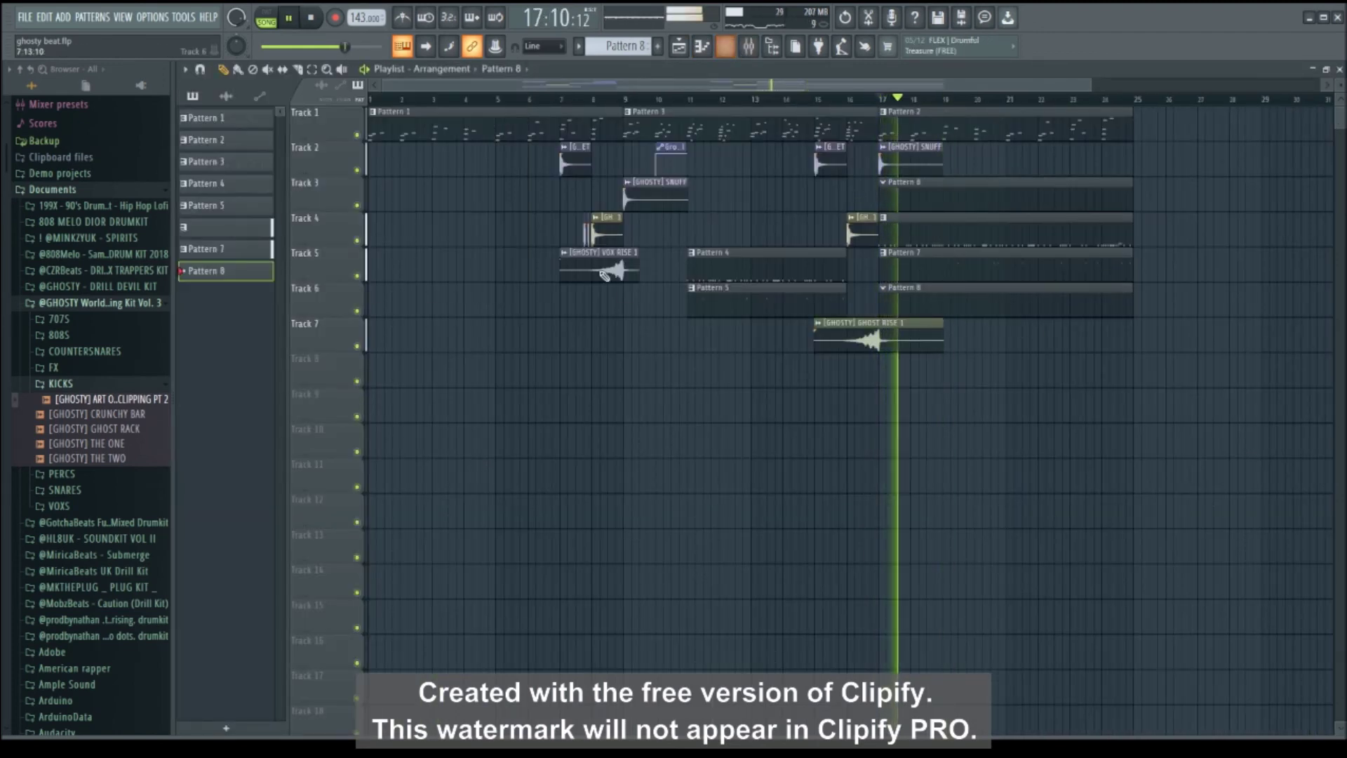
left_click(723, 48)
right_click(303, 258)
left_click(336, 268)
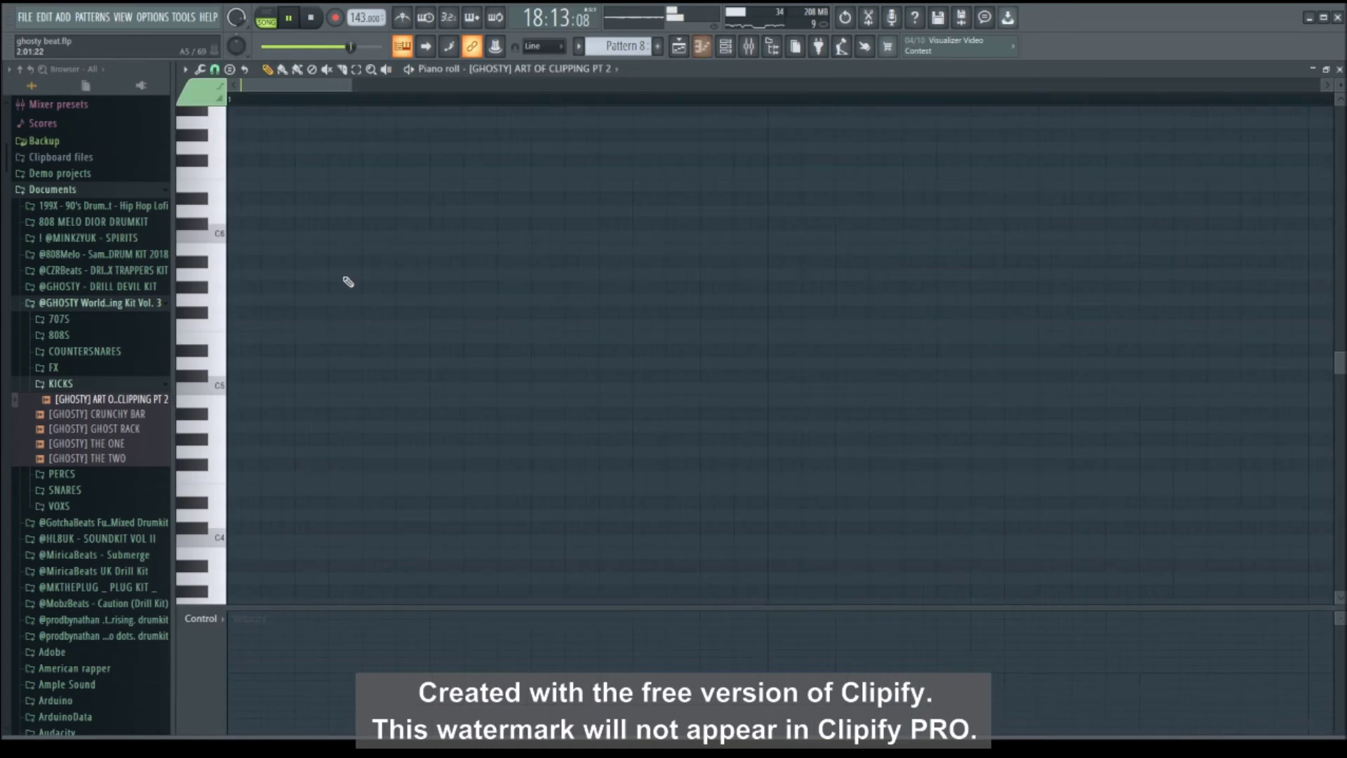
left_click(443, 385)
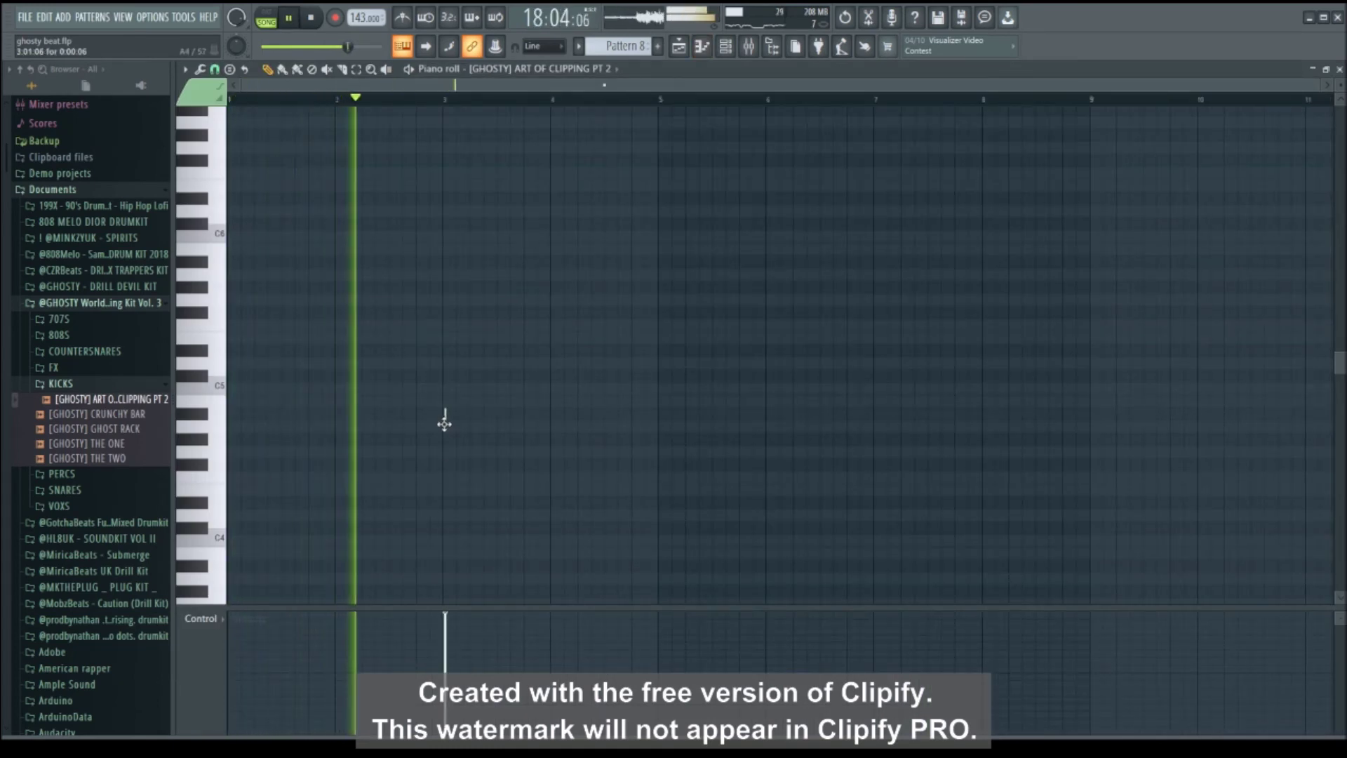
key("space")
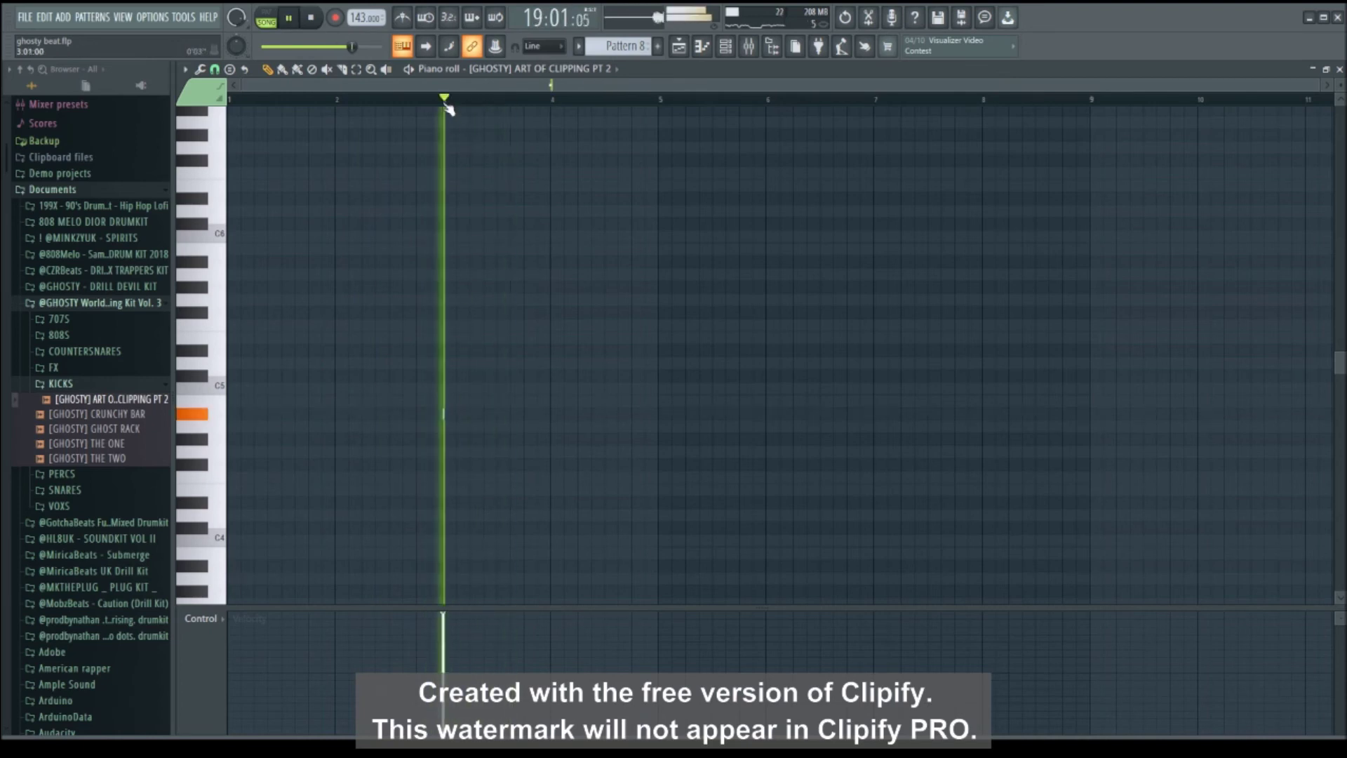
Route the [GHOSTY] ART OF CLIPPING PT 2 channel to mixer track 11.
left_click(728, 49)
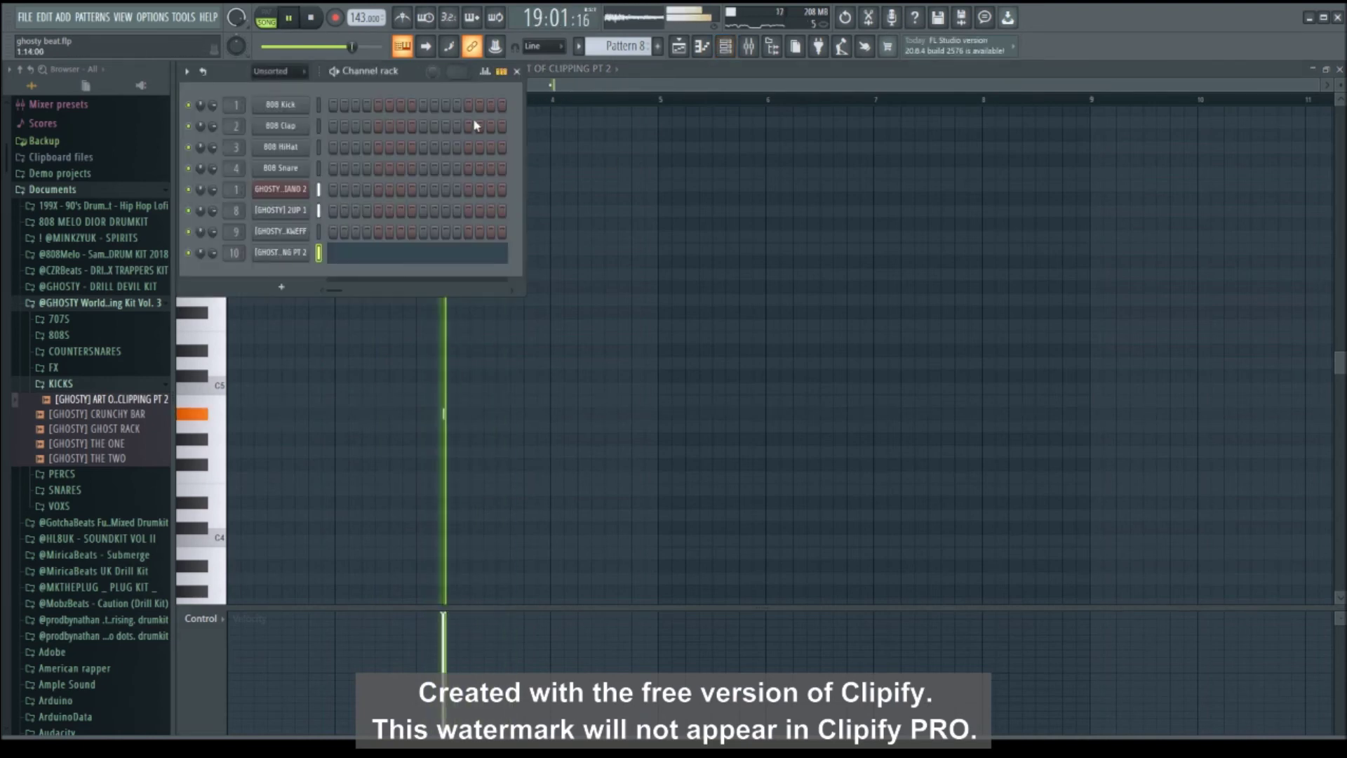
left_click(294, 251)
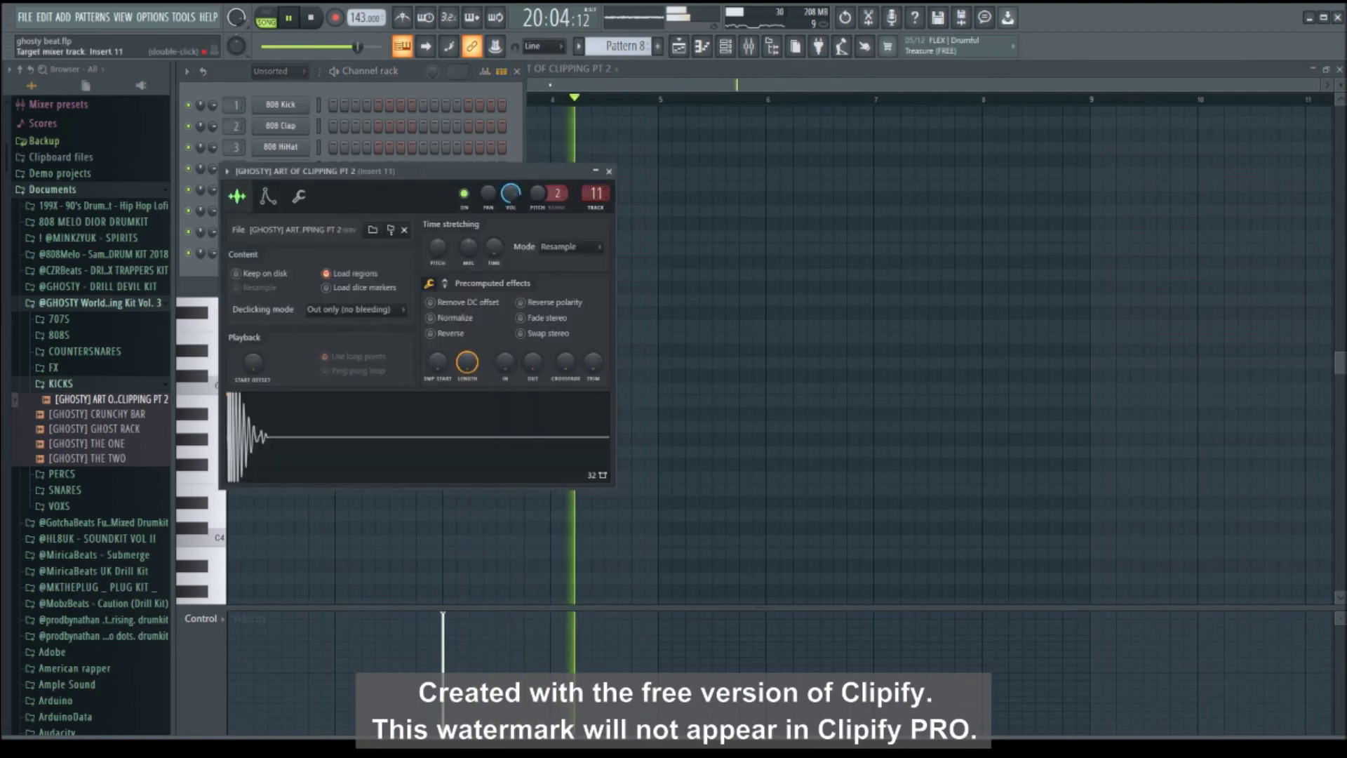
left_click(609, 172)
left_click(725, 46)
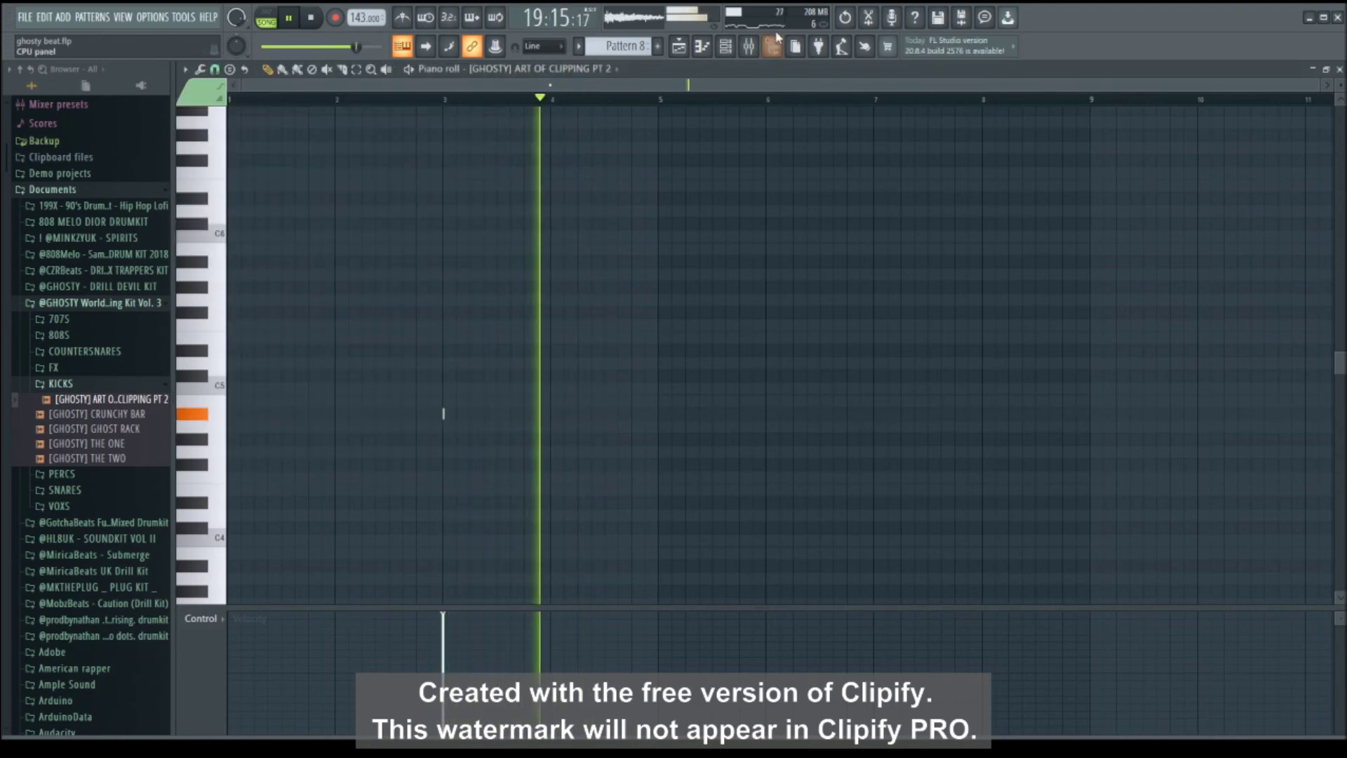
Add Fruity Parametric EQ 2 to mixer Insert 11 and raise the band 1 low shelf at about 51 Hz.
key("F9")
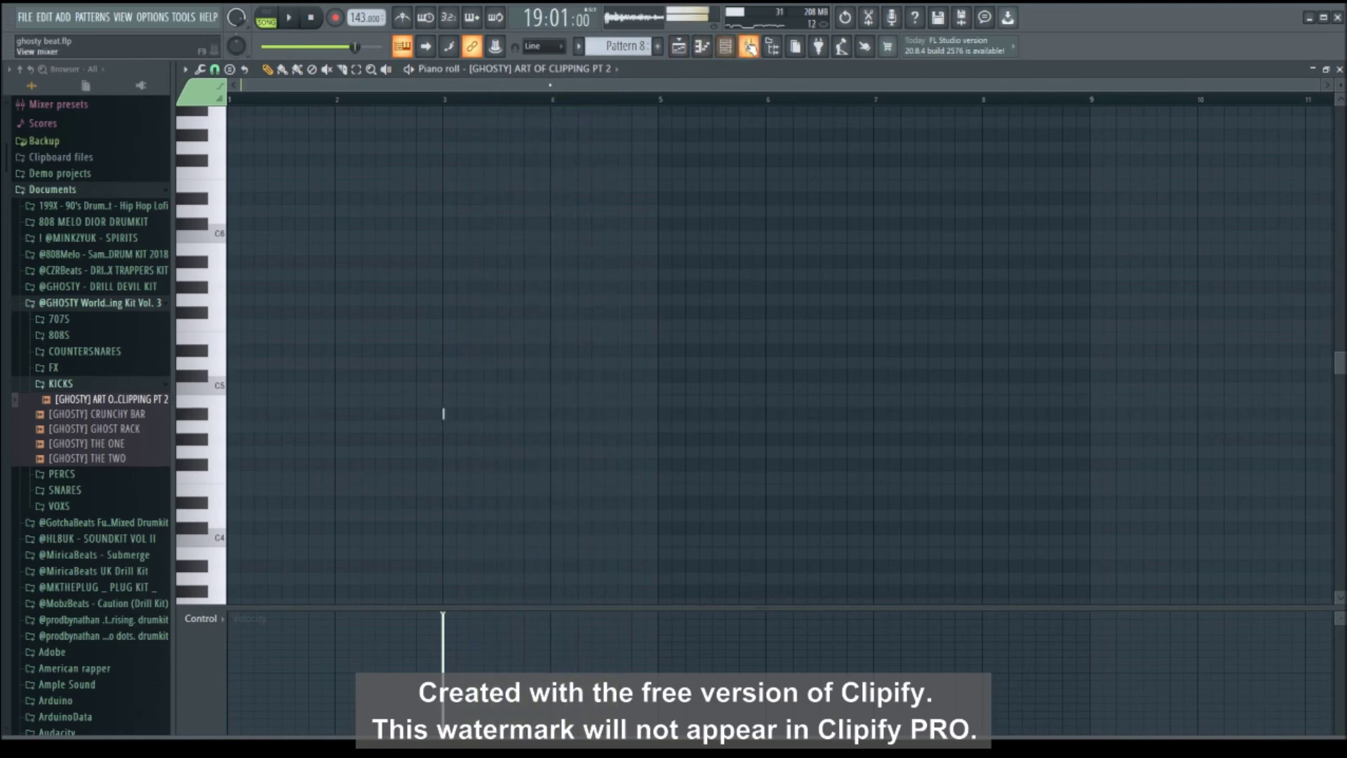
key("F9")
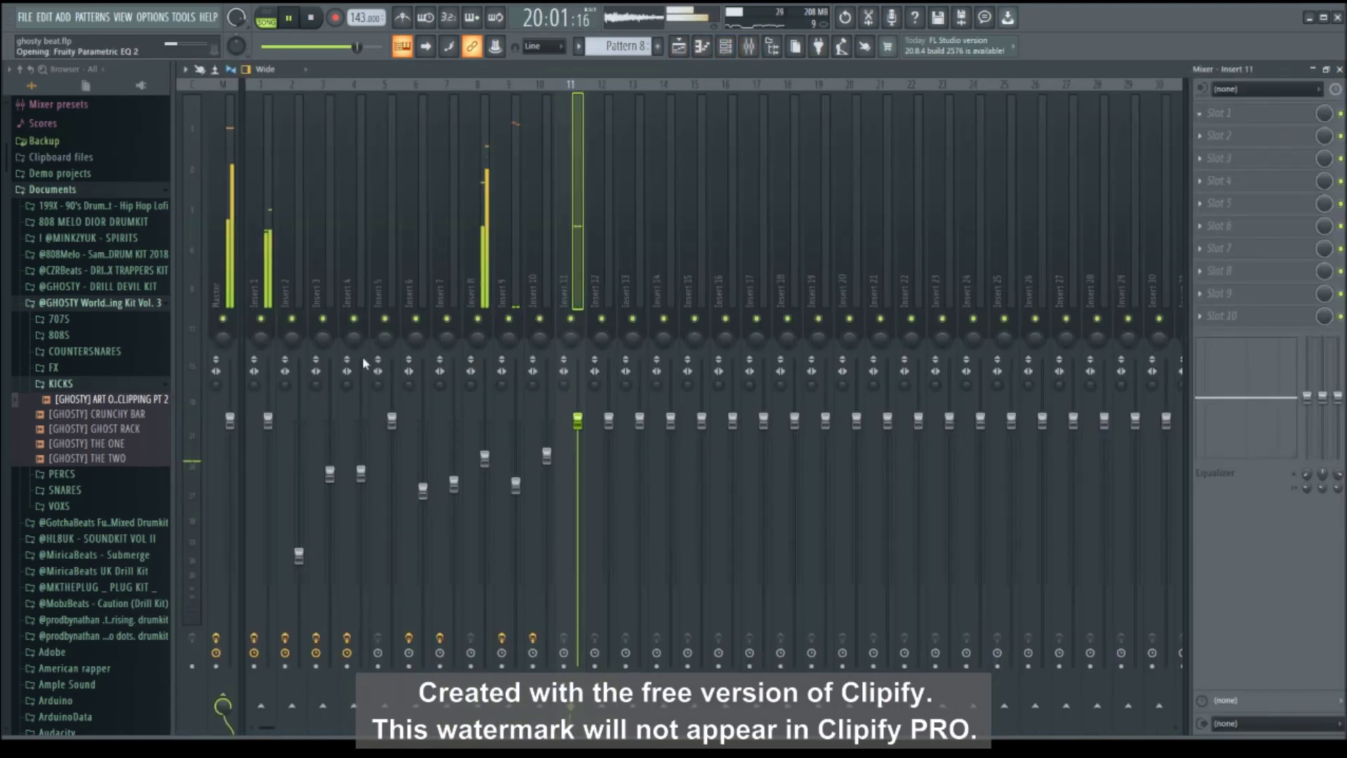
key("space")
mouse_move(247, 245)
left_mouse_down()
mouse_move(240, 219)
mouse_move(240, 231)
left_mouse_up()
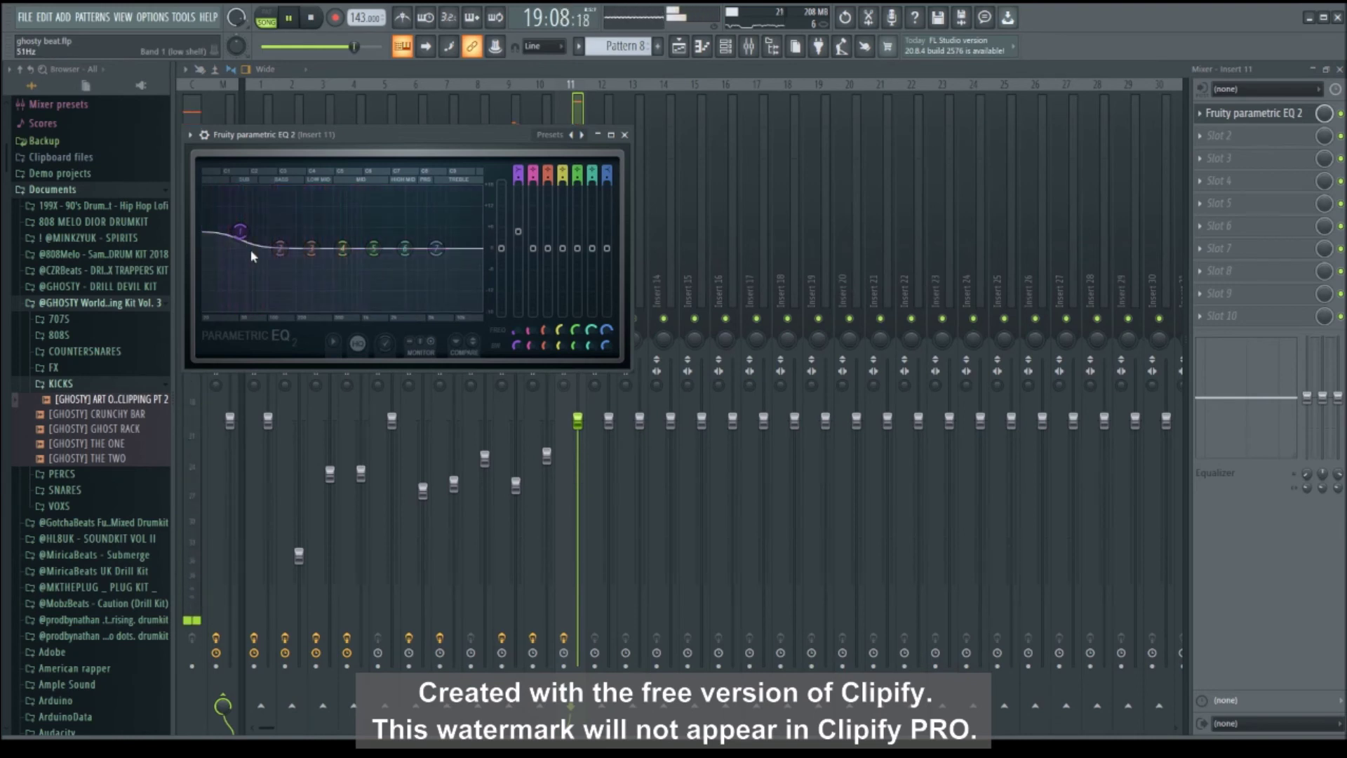
key("space")
left_click(625, 135)
Boost the [GHOSTY] ART OF CLIPPING PT 2 channel's gain by 3% in its precomputed effects.
left_click(725, 46)
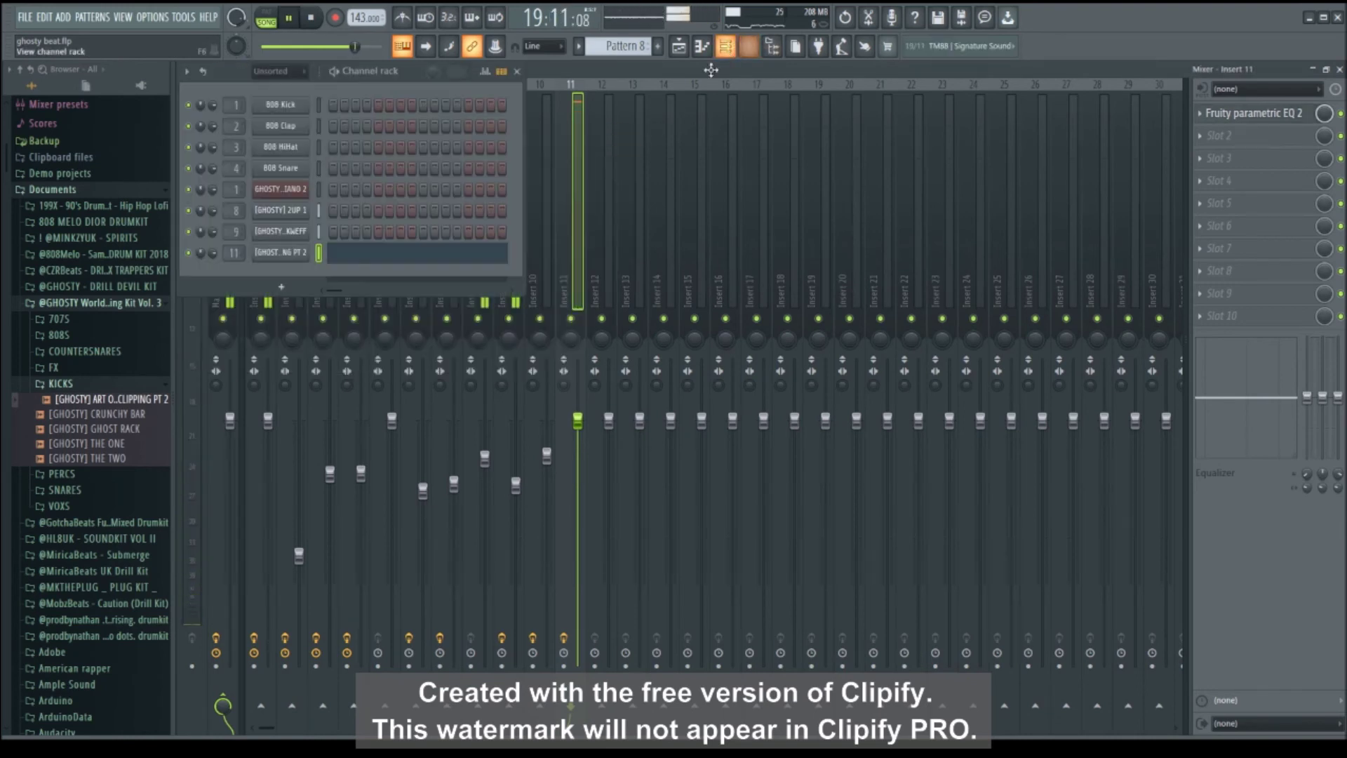
left_click(281, 252)
left_click(293, 200)
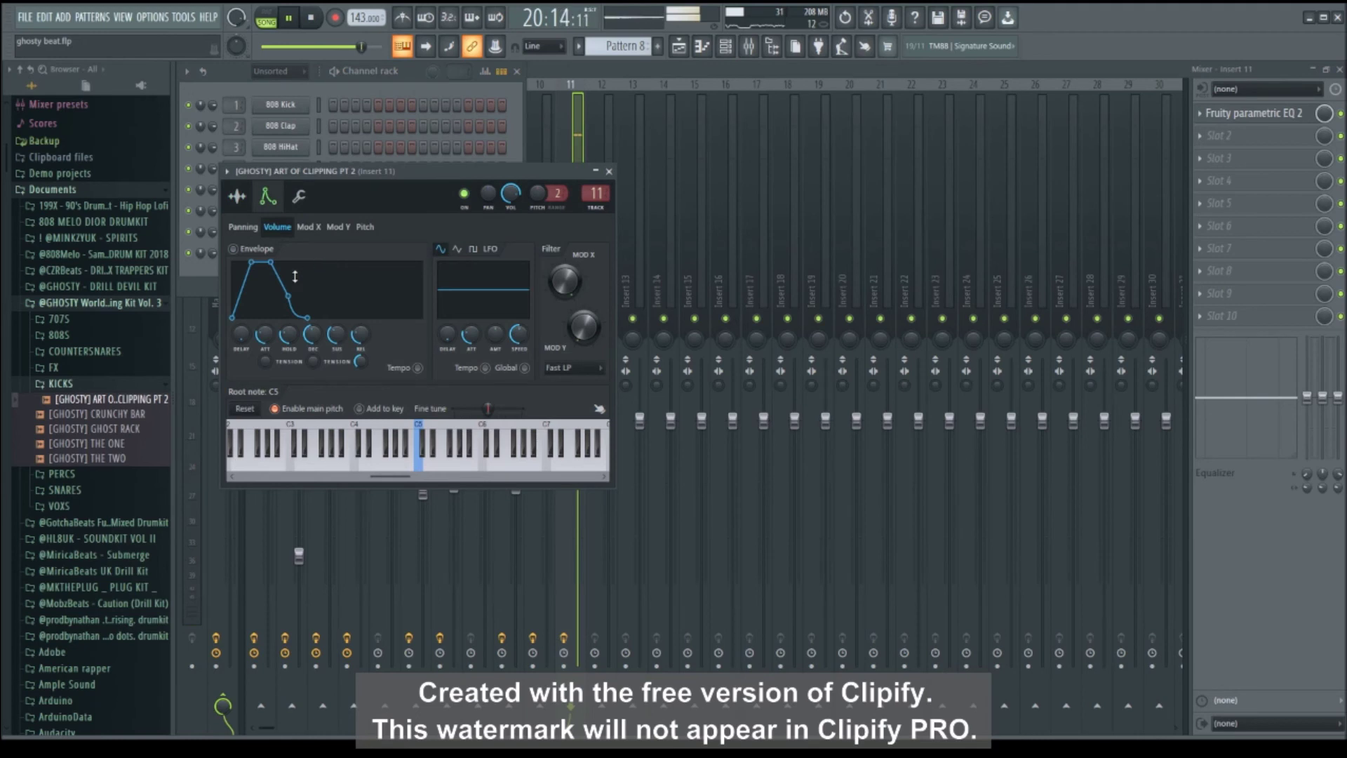
left_click(242, 200)
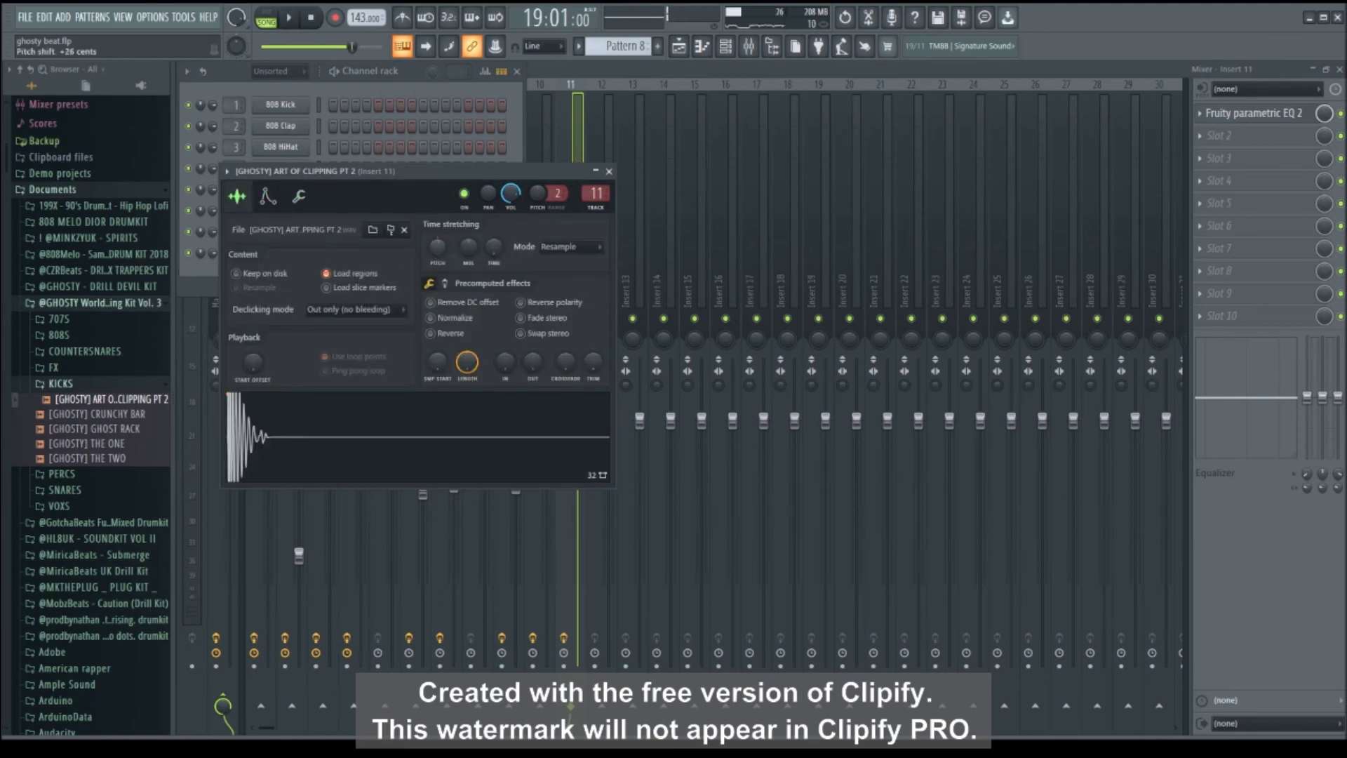
left_click(444, 283)
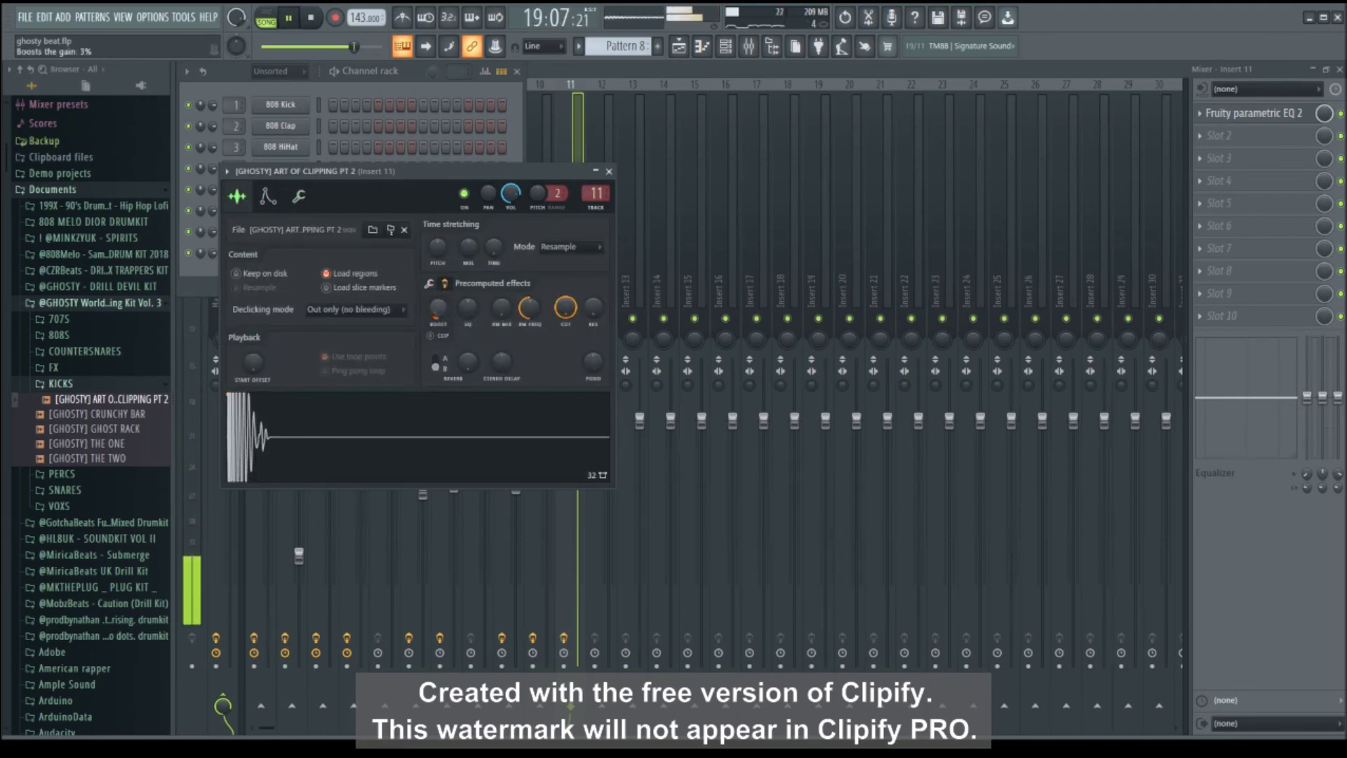
left_click(609, 171)
left_click(516, 71)
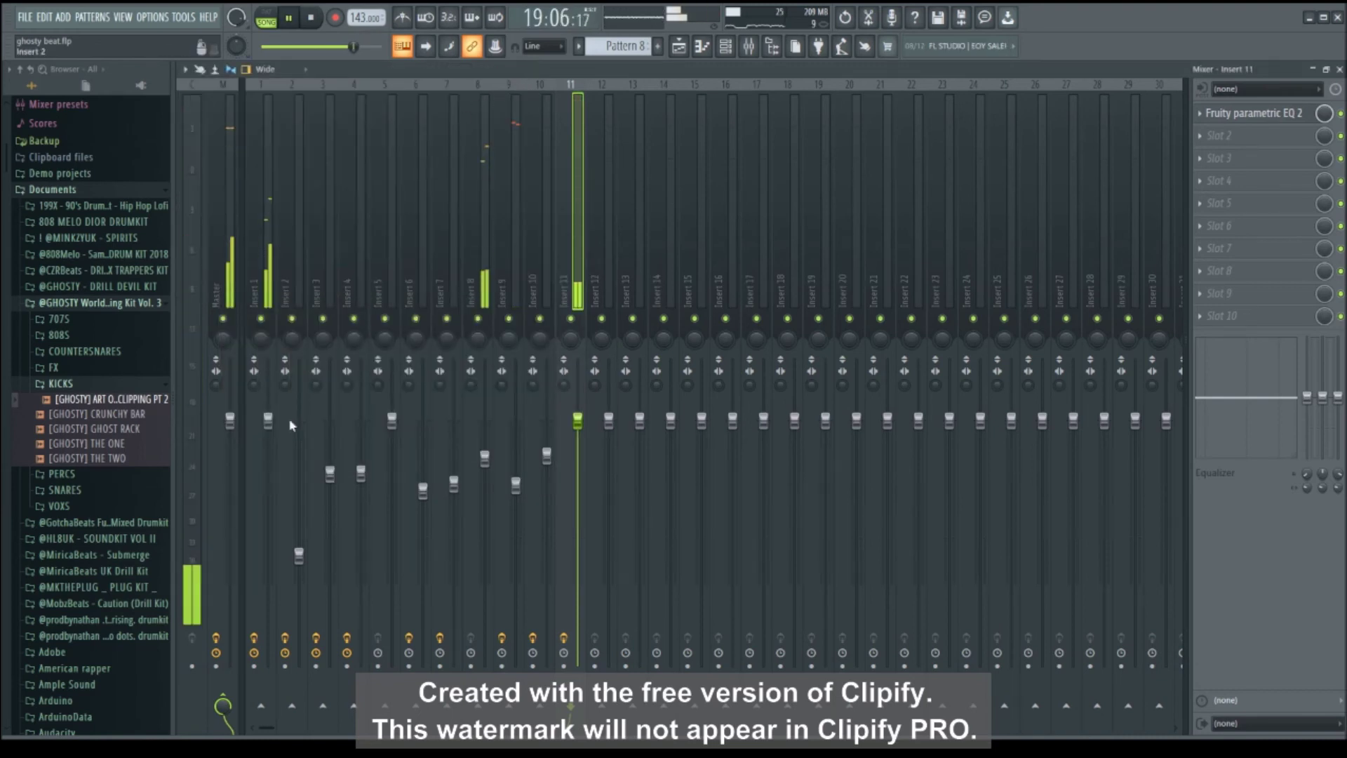
Raise the Insert 1 mixer fader slightly.
left_click(268, 420)
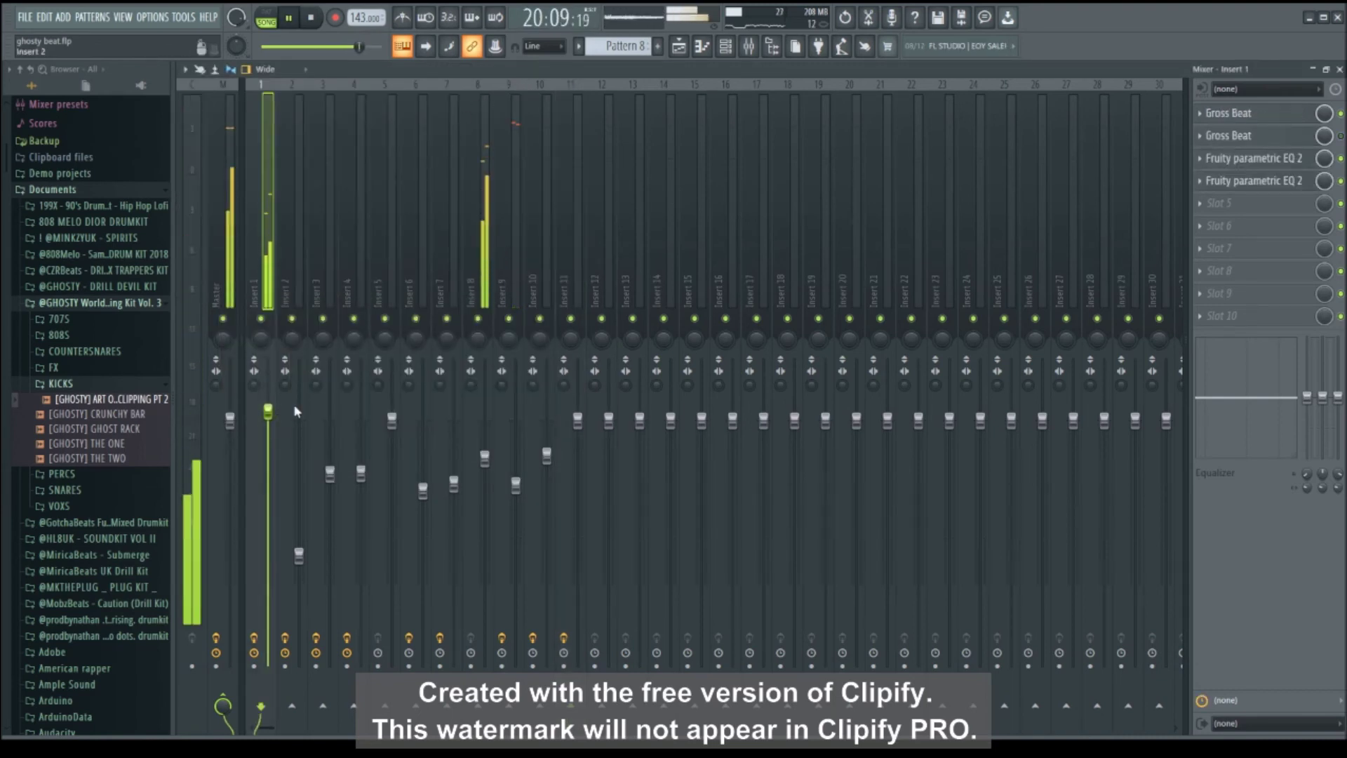
Add kick notes on A#4 in Pattern 8 at bar 3 step 15, bar 4 steps 11 and 15, and the start of bar 5.
key("F7")
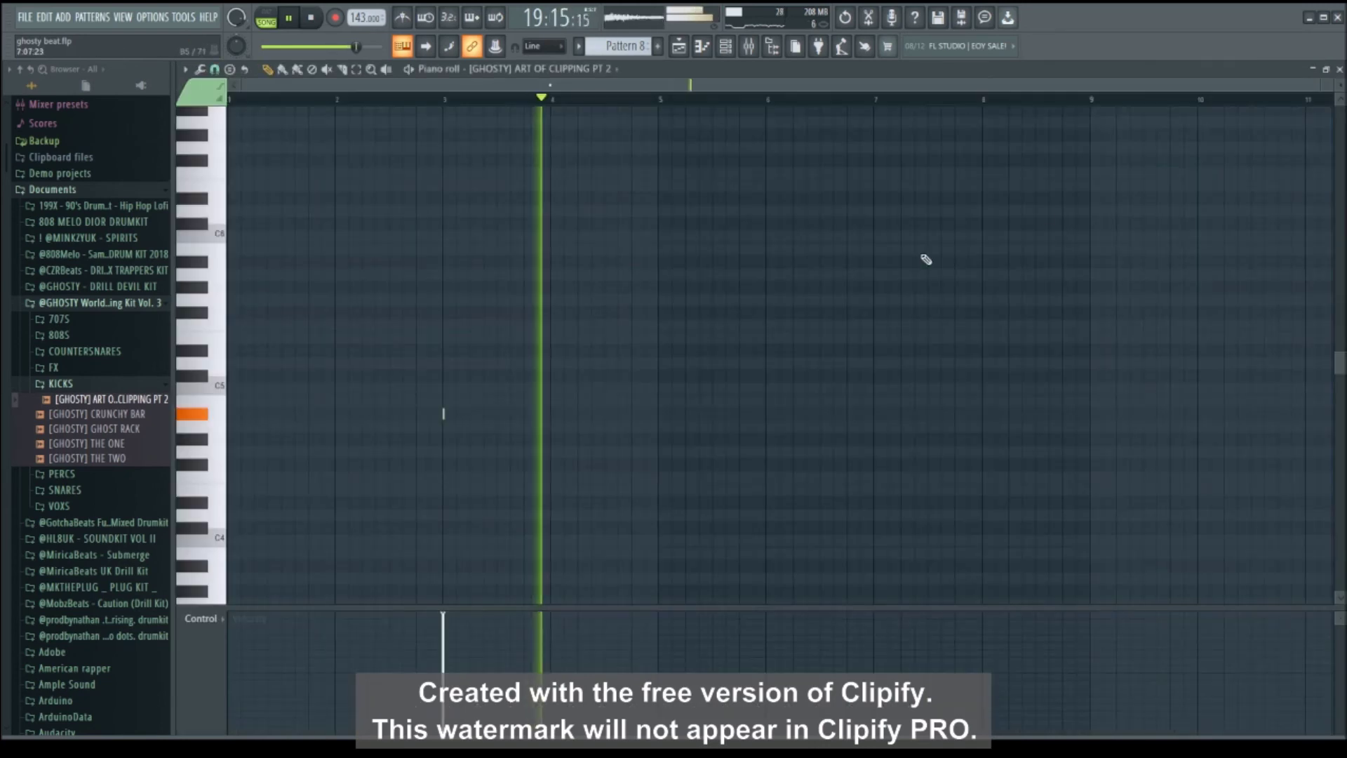
left_click(539, 415)
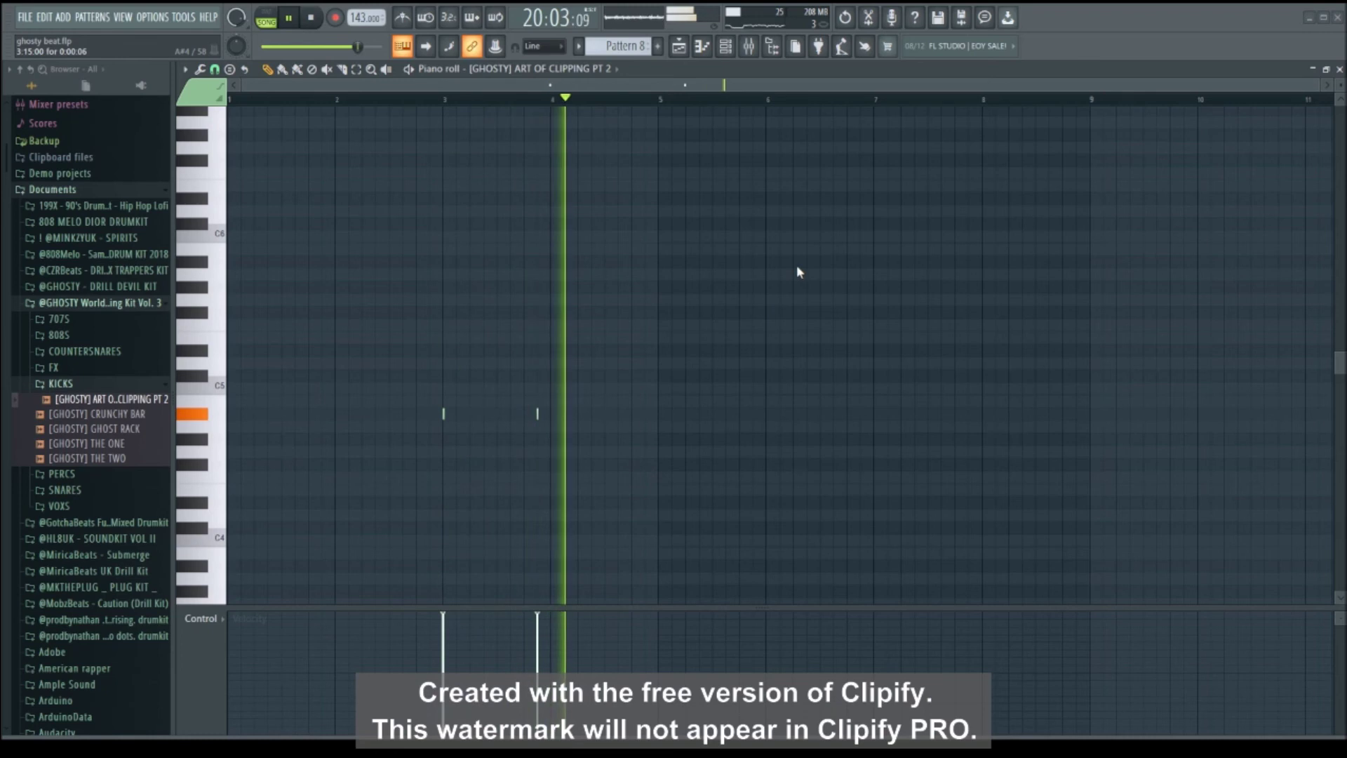
left_click(618, 414)
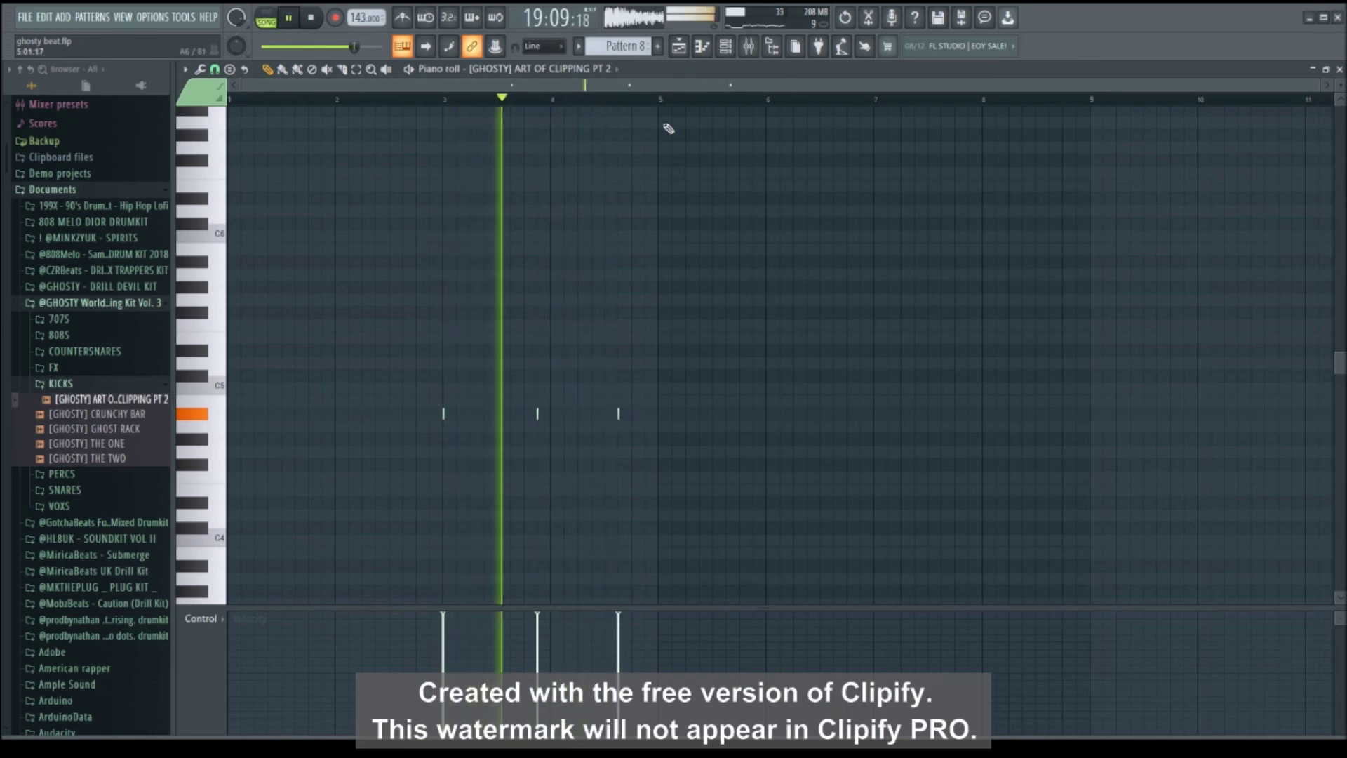
scroll(653, 100, "up", 4)
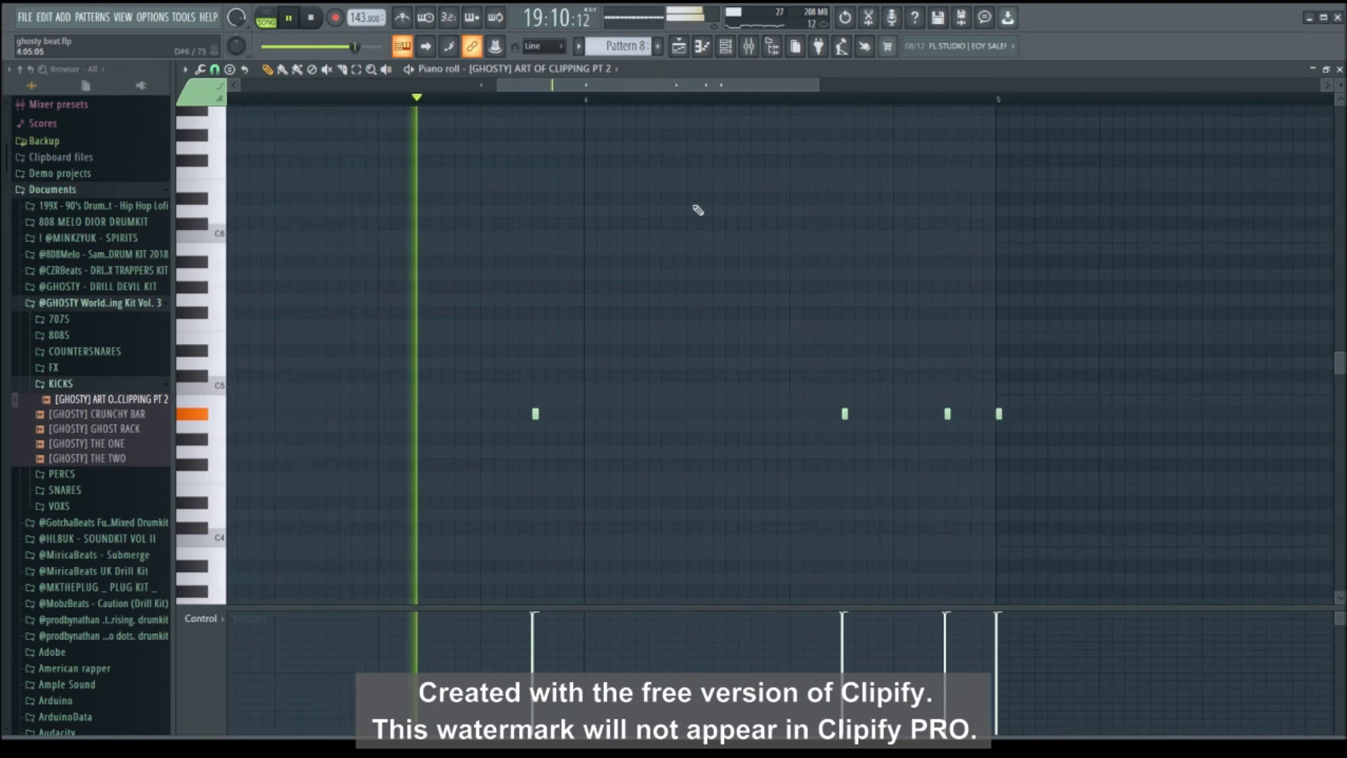
scroll(589, 114, "down", 3)
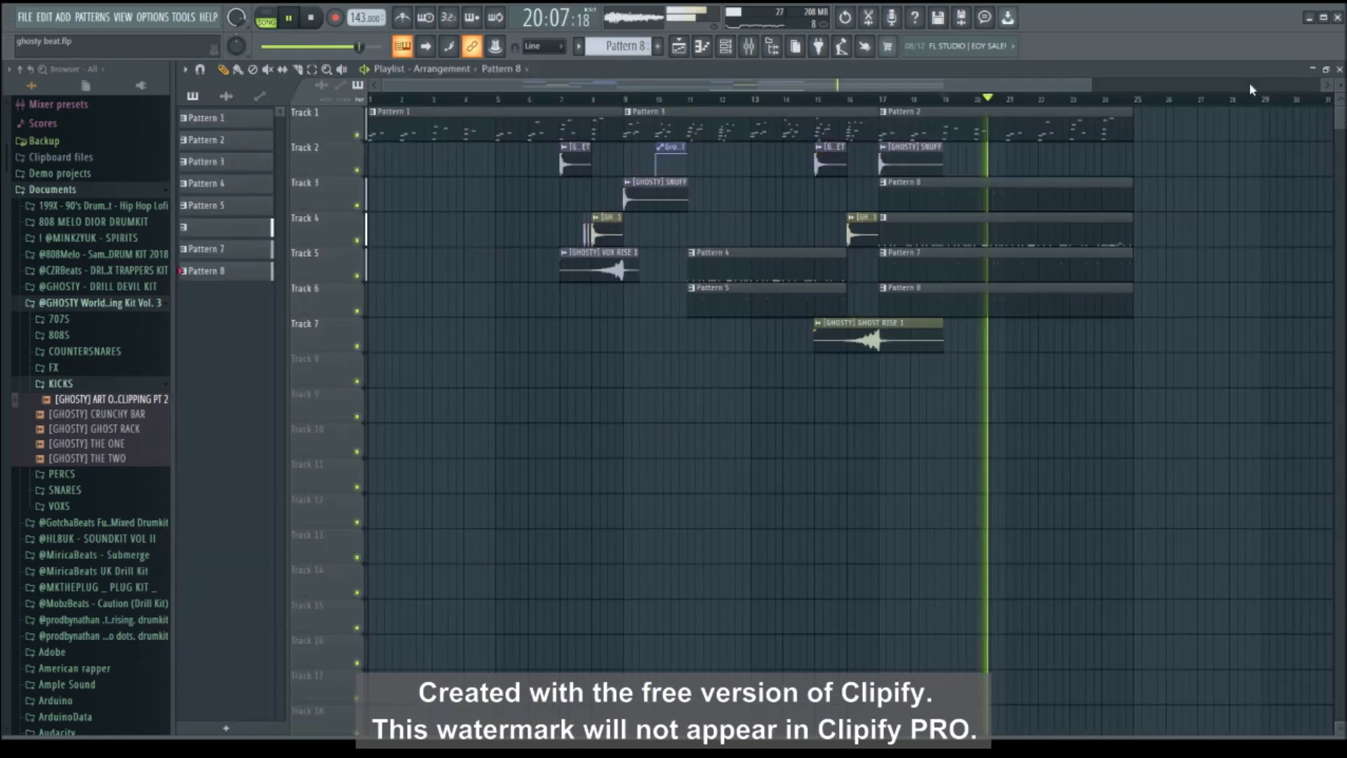
Play the arrangement from around bar 17 and reopen Pattern 8's kick notes.
left_click_drag(982, 102, 886, 104)
scroll(887, 105, "up", 5)
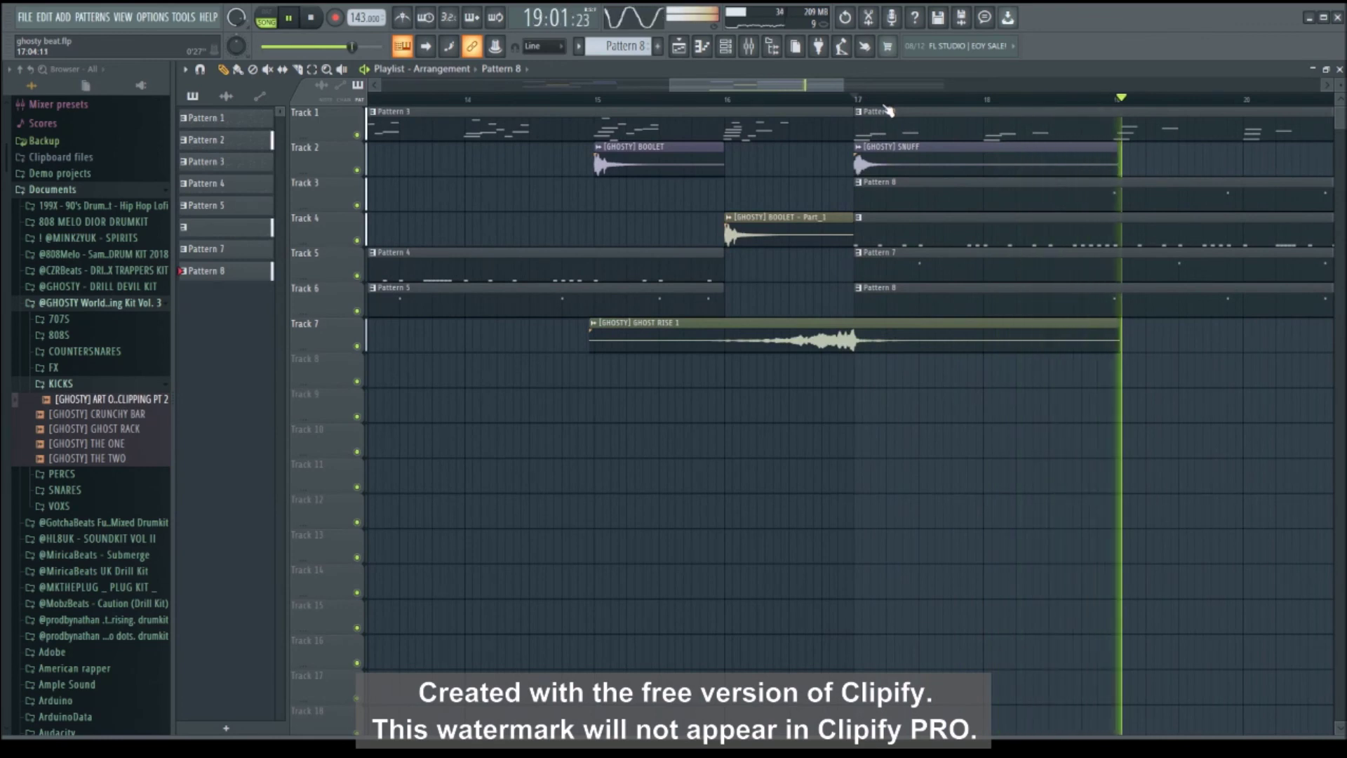
scroll(888, 105, "down", 3)
left_click_drag(865, 87, 893, 89)
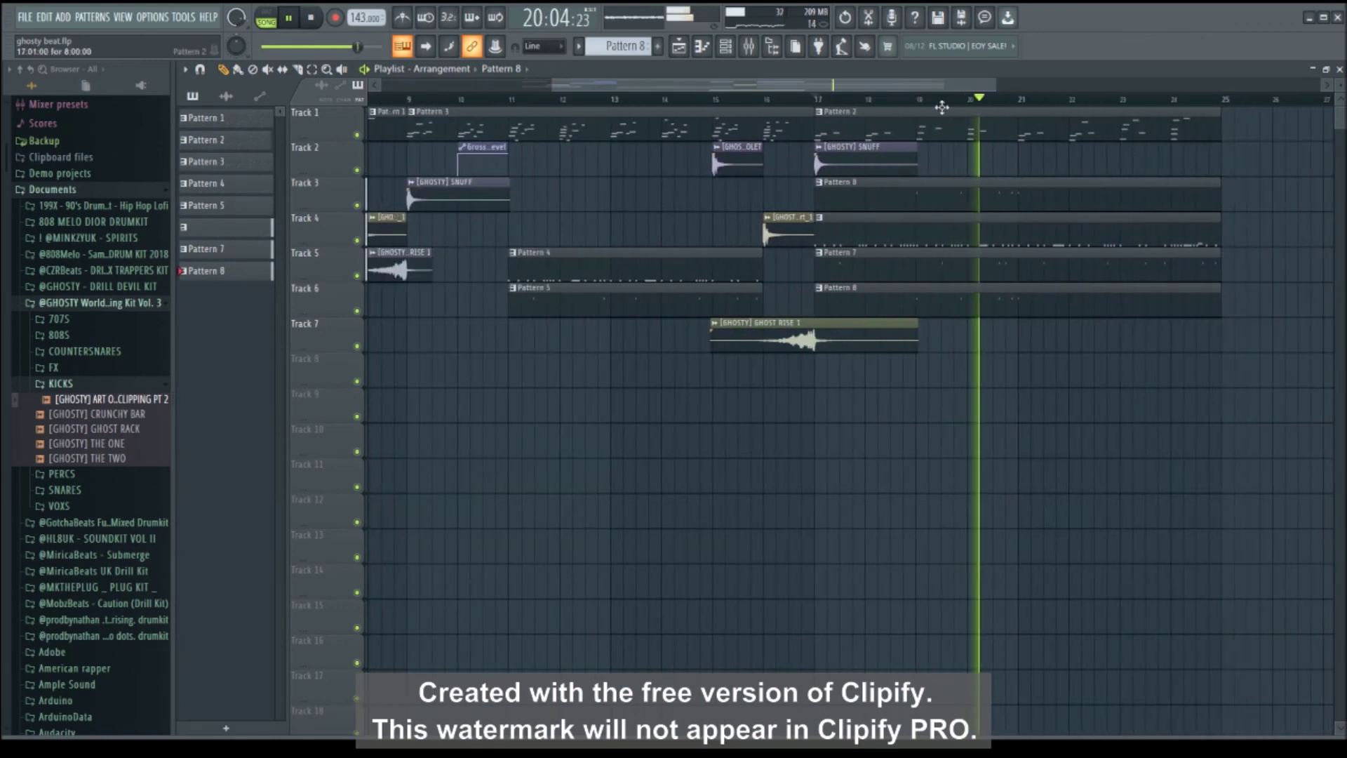
double_click(993, 306)
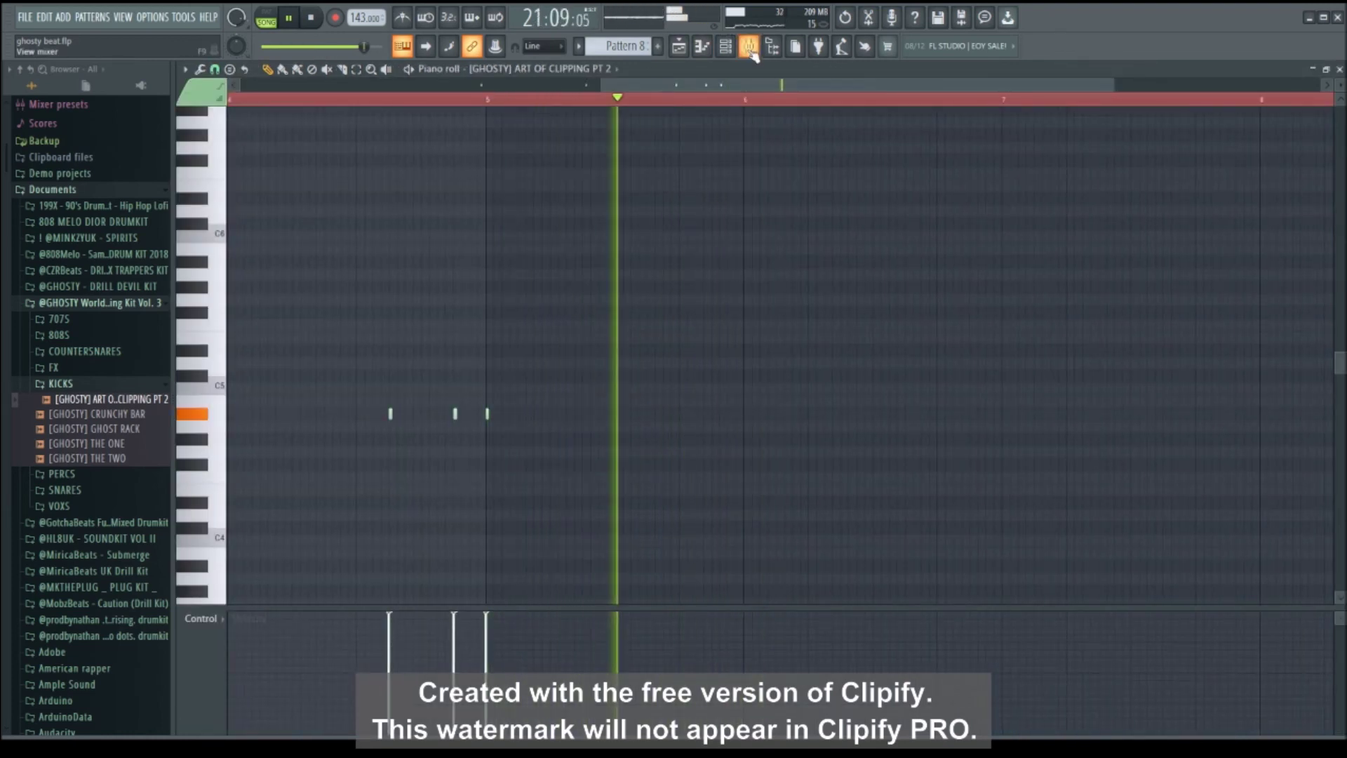
Check the Fruity soft clipper on the Master mixer track during playback.
key("space")
key("F9")
key("space")
left_click(234, 165)
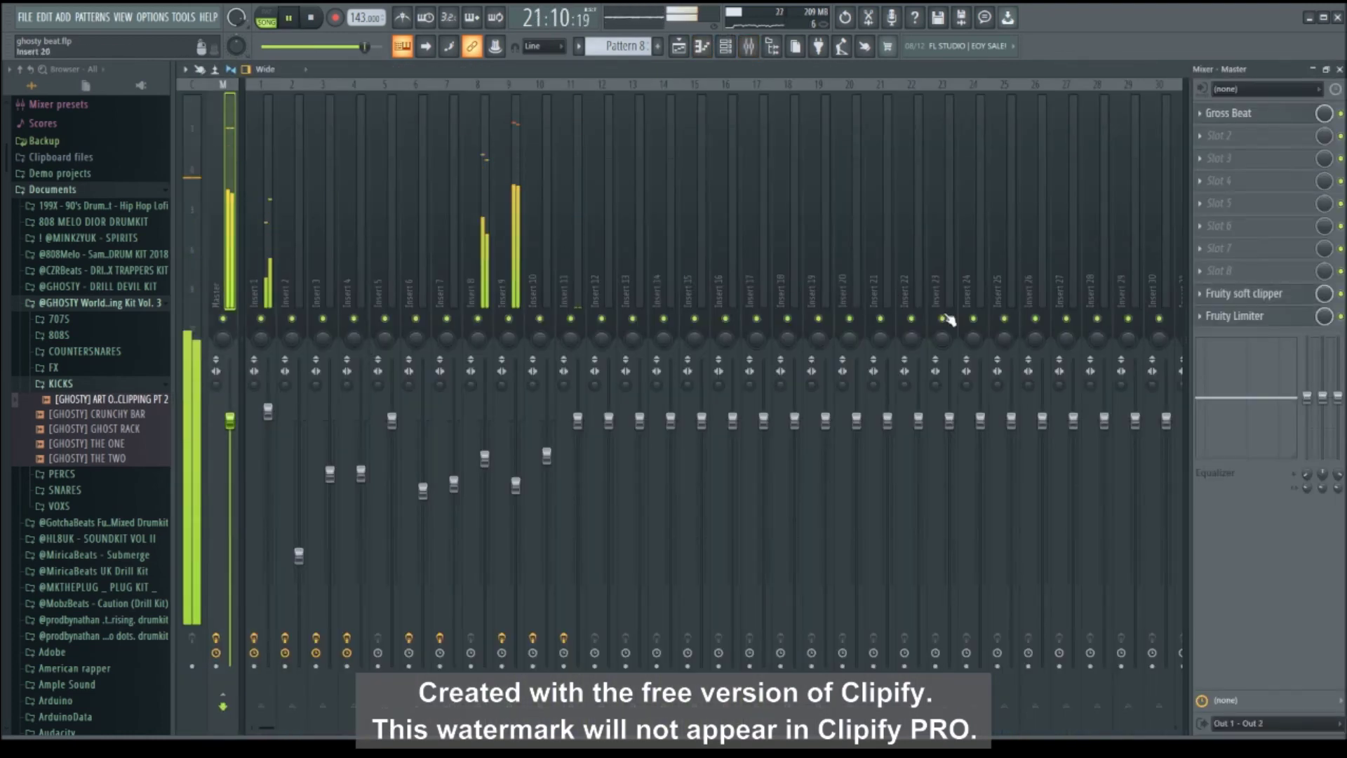
left_click(1229, 295)
left_click(406, 170)
key("space")
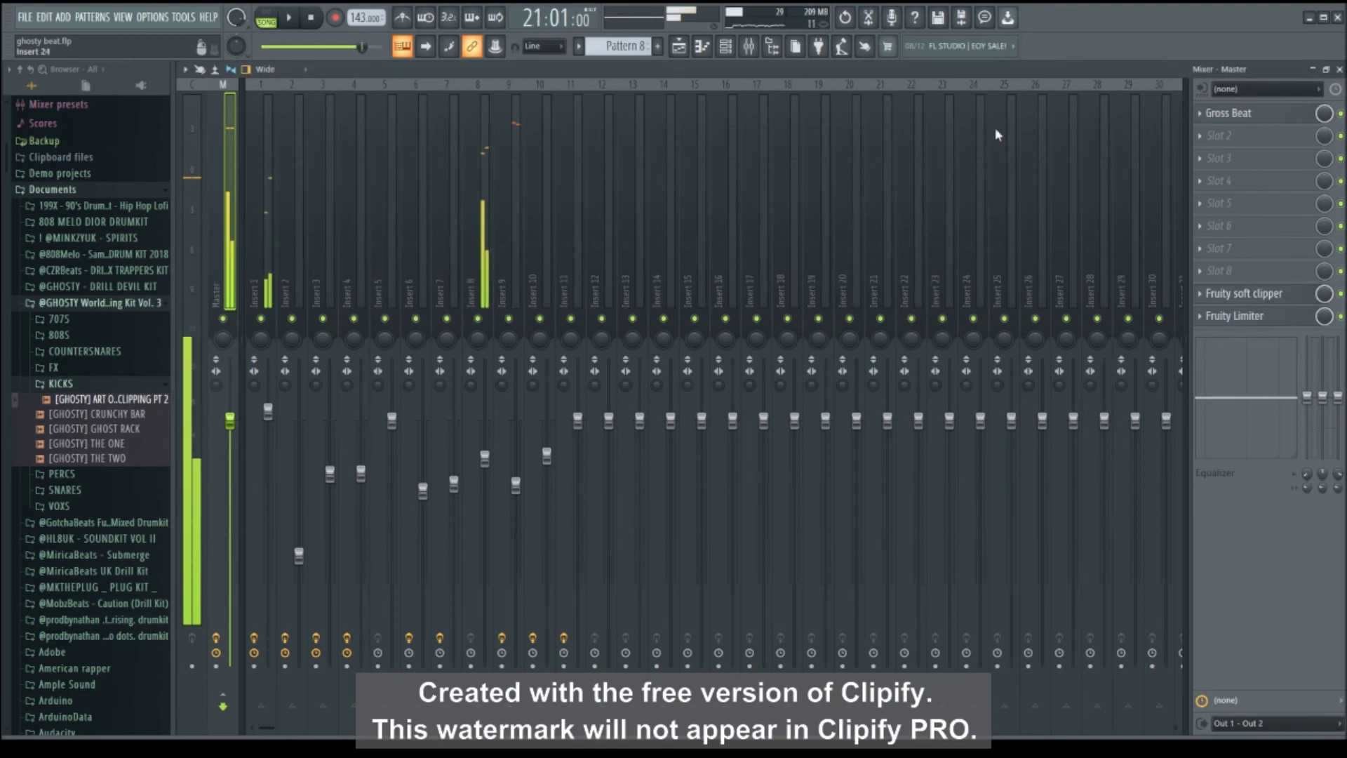
Add kick notes on A#4 at bar 5 step 11, bar 6 step 11, the start of bar 7, and bar 8 step 7.
key("F7")
key("space")
key("space")
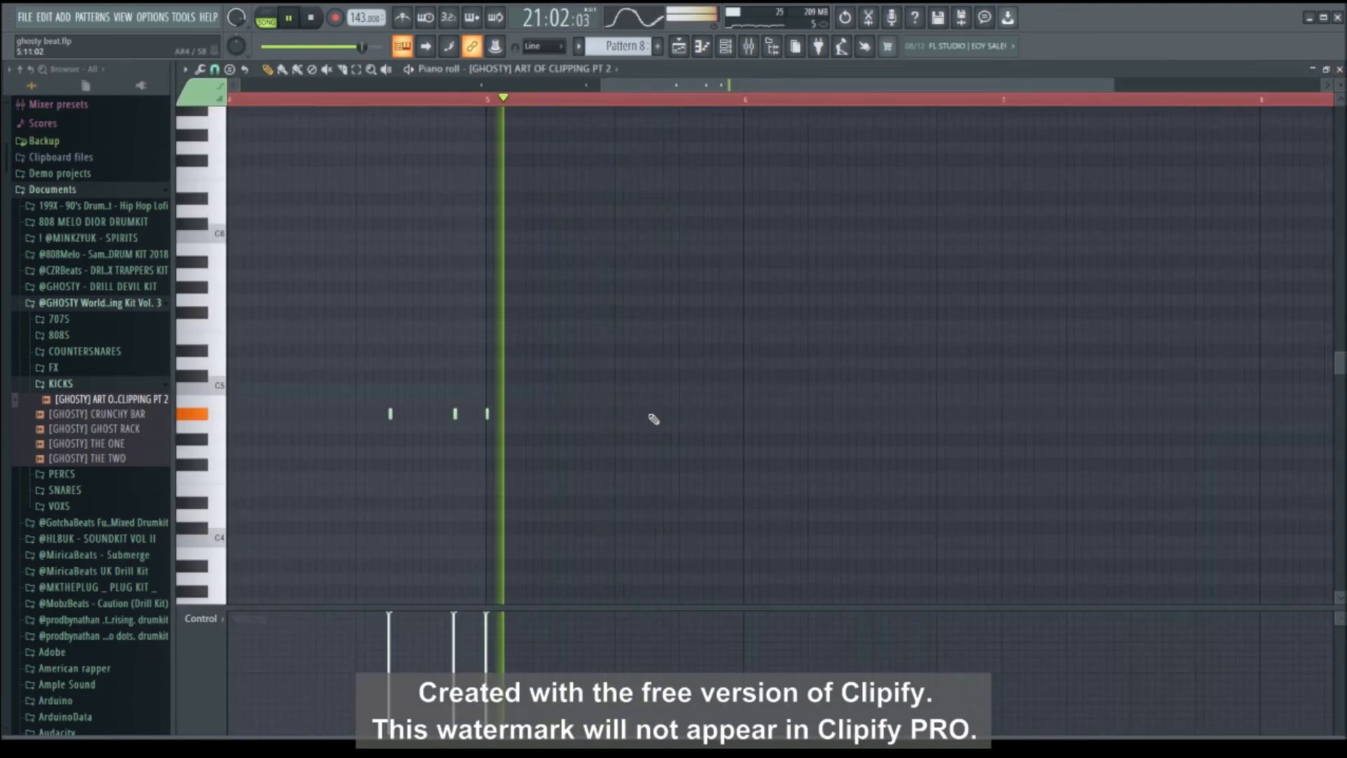
left_click(682, 415)
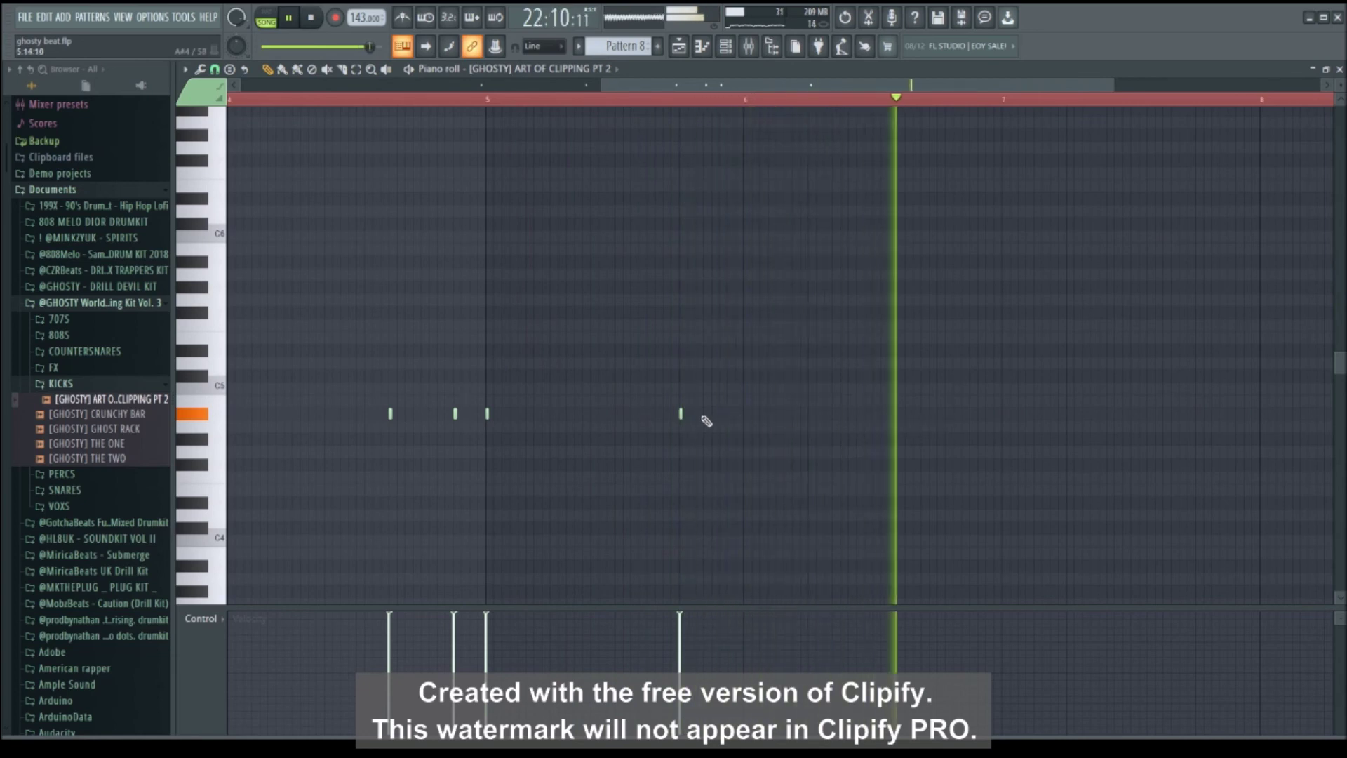
left_click_drag(681, 418, 649, 416)
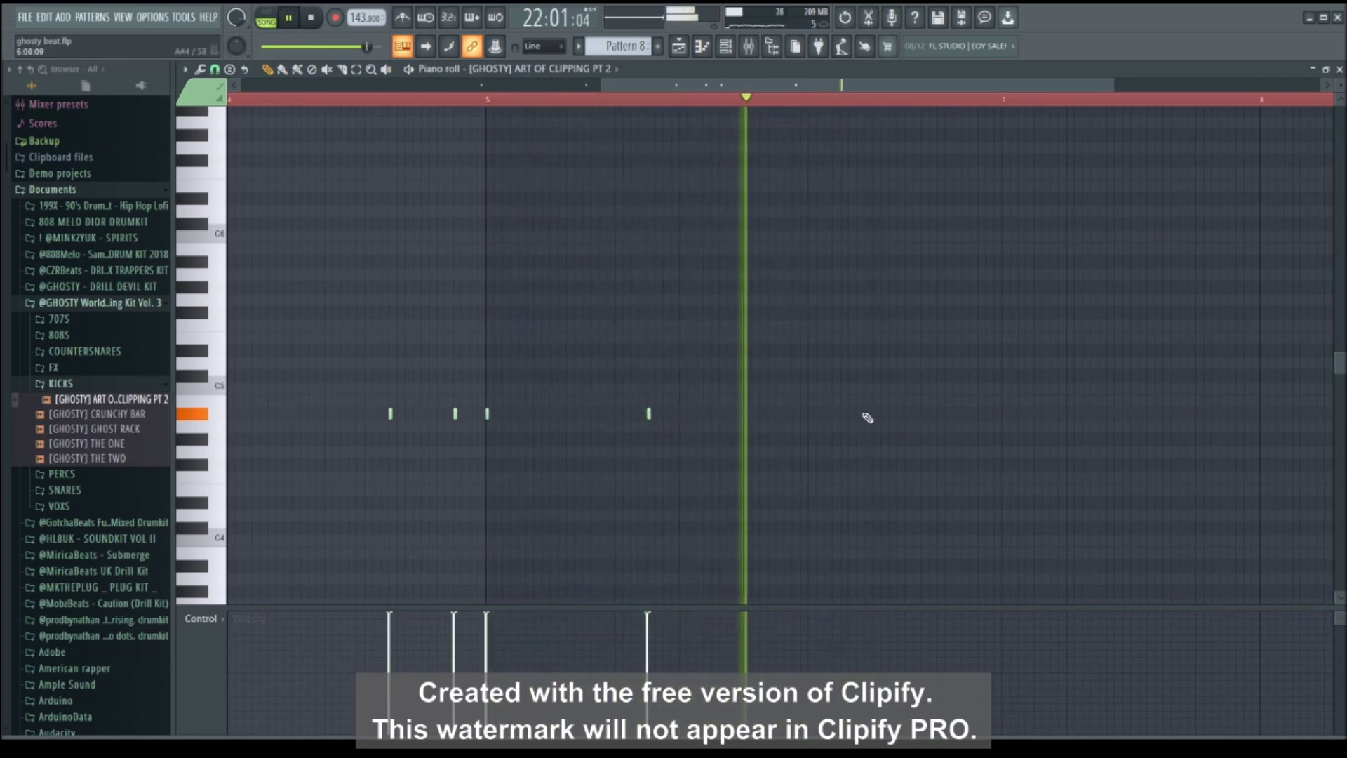
left_click(905, 414)
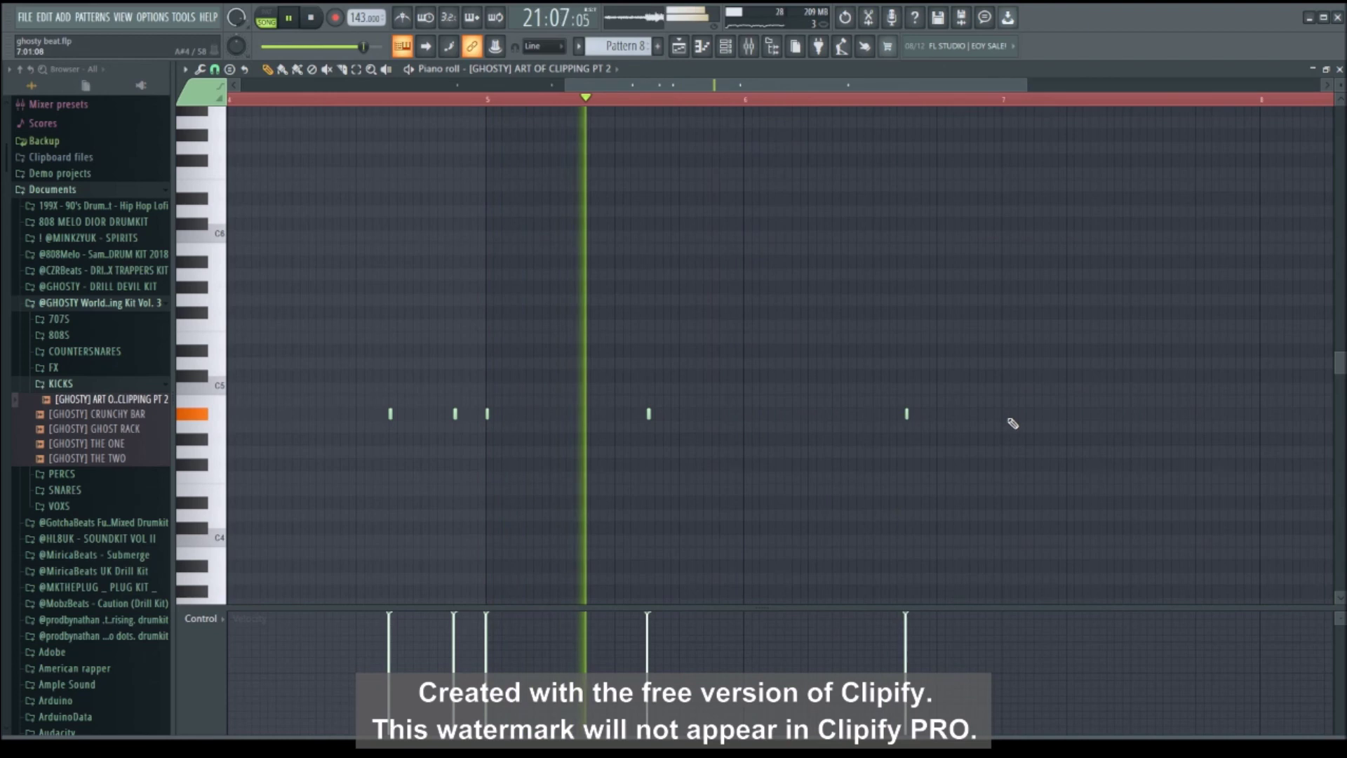
left_click(1002, 414)
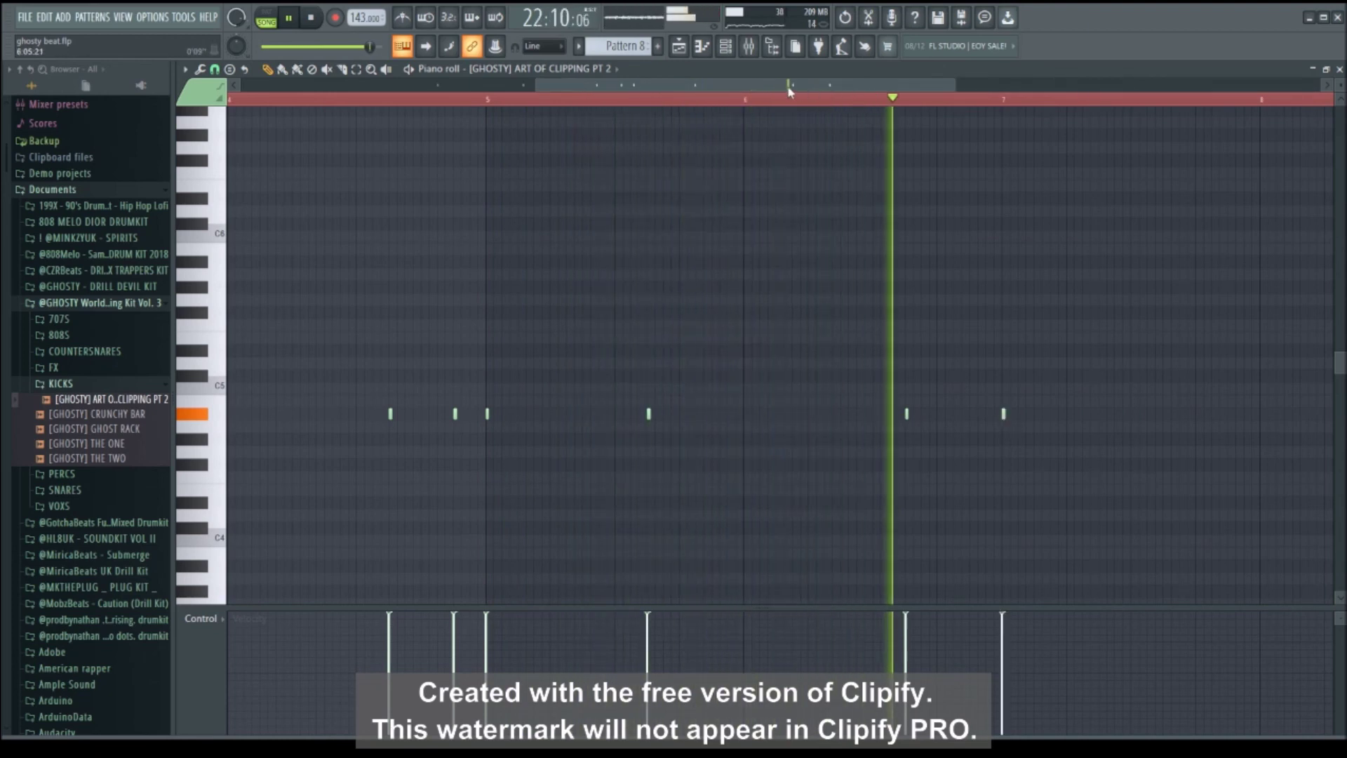
left_click_drag(788, 86, 857, 86)
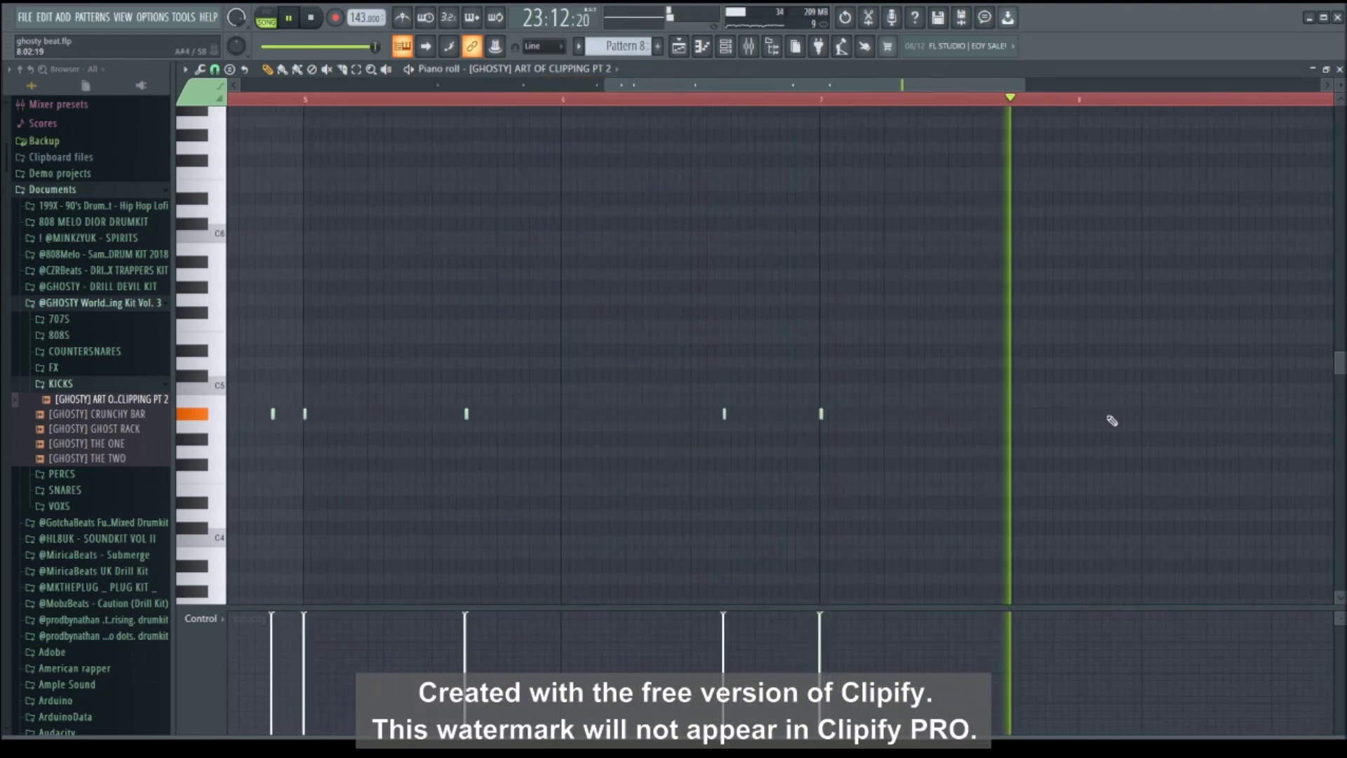
left_click(1177, 413)
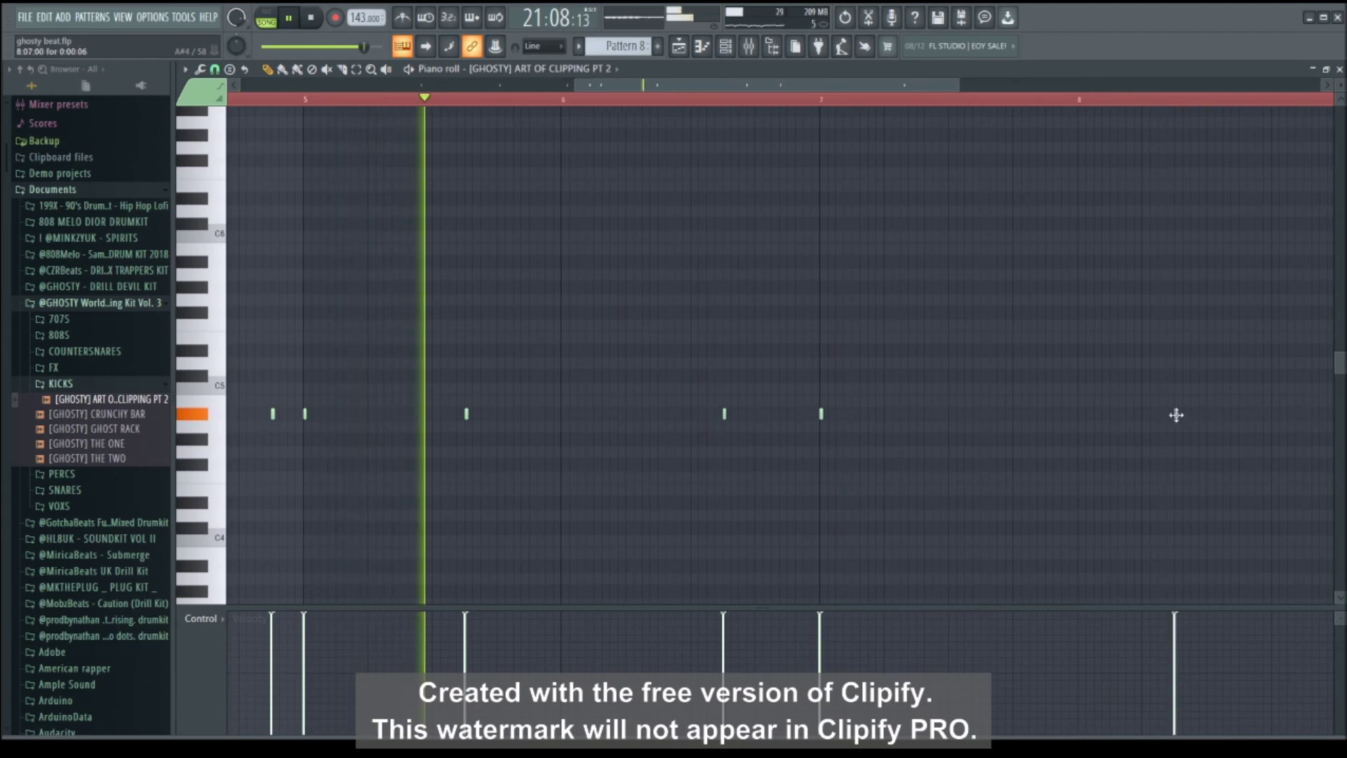
Transpose all of Pattern 8's kick notes from A#4 up to C5 and play the pattern from bar 3.
left_click(815, 100)
scroll(814, 102, "down", 5)
scroll(815, 103, "up", 4)
left_click_drag(776, 84, 860, 87)
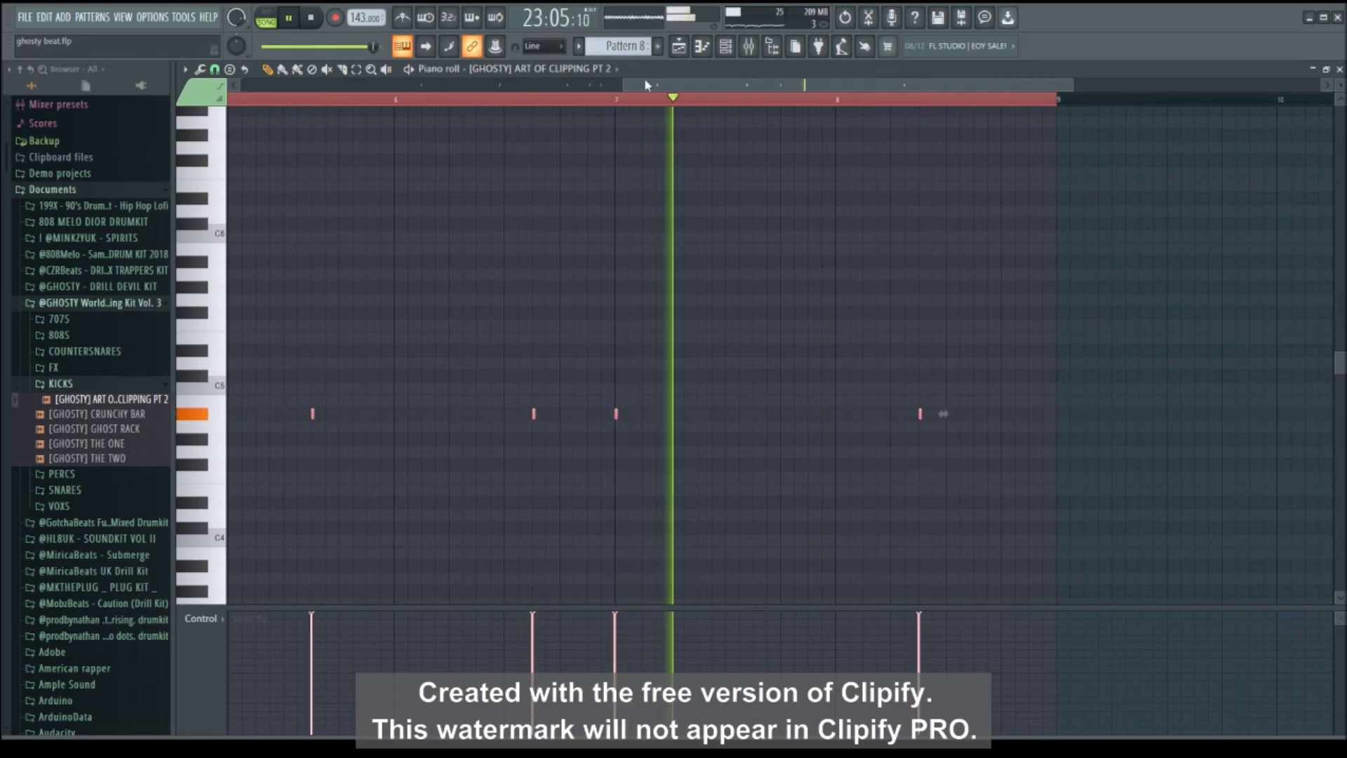
left_click_drag(671, 421, 673, 385)
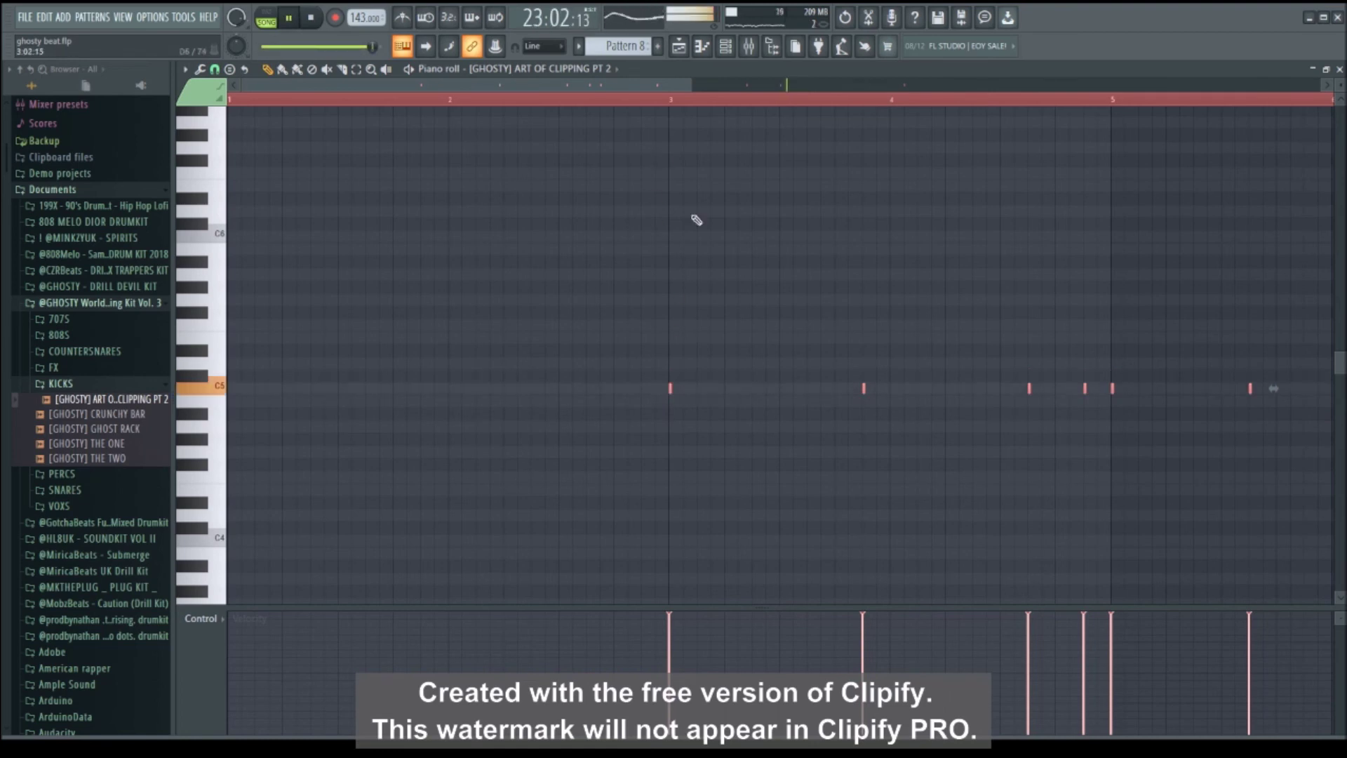
left_click(670, 104)
key("space")
scroll(665, 105, "down", 2)
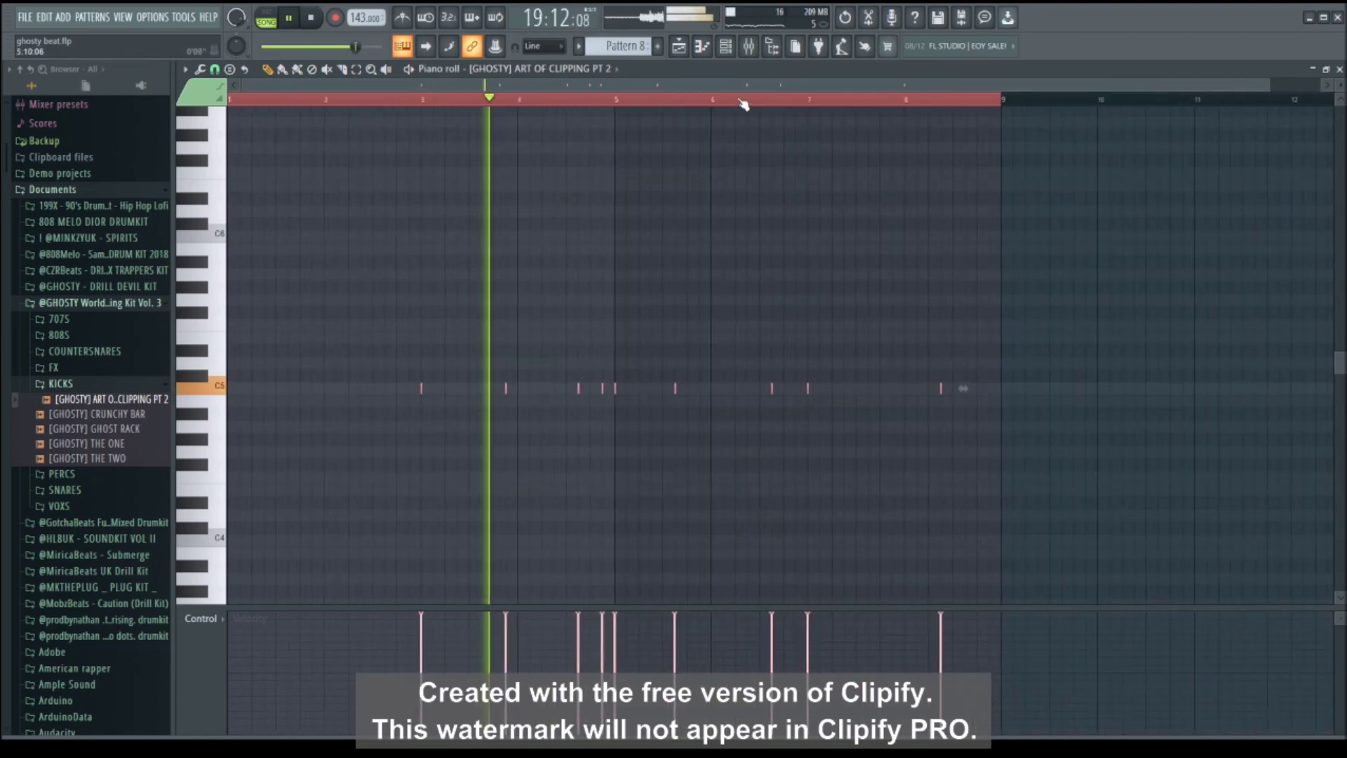
Review the [GHOSTY] ART OF CLIPPING PT 2 channel's sample settings and precomputed effects during playback.
left_click(1337, 69)
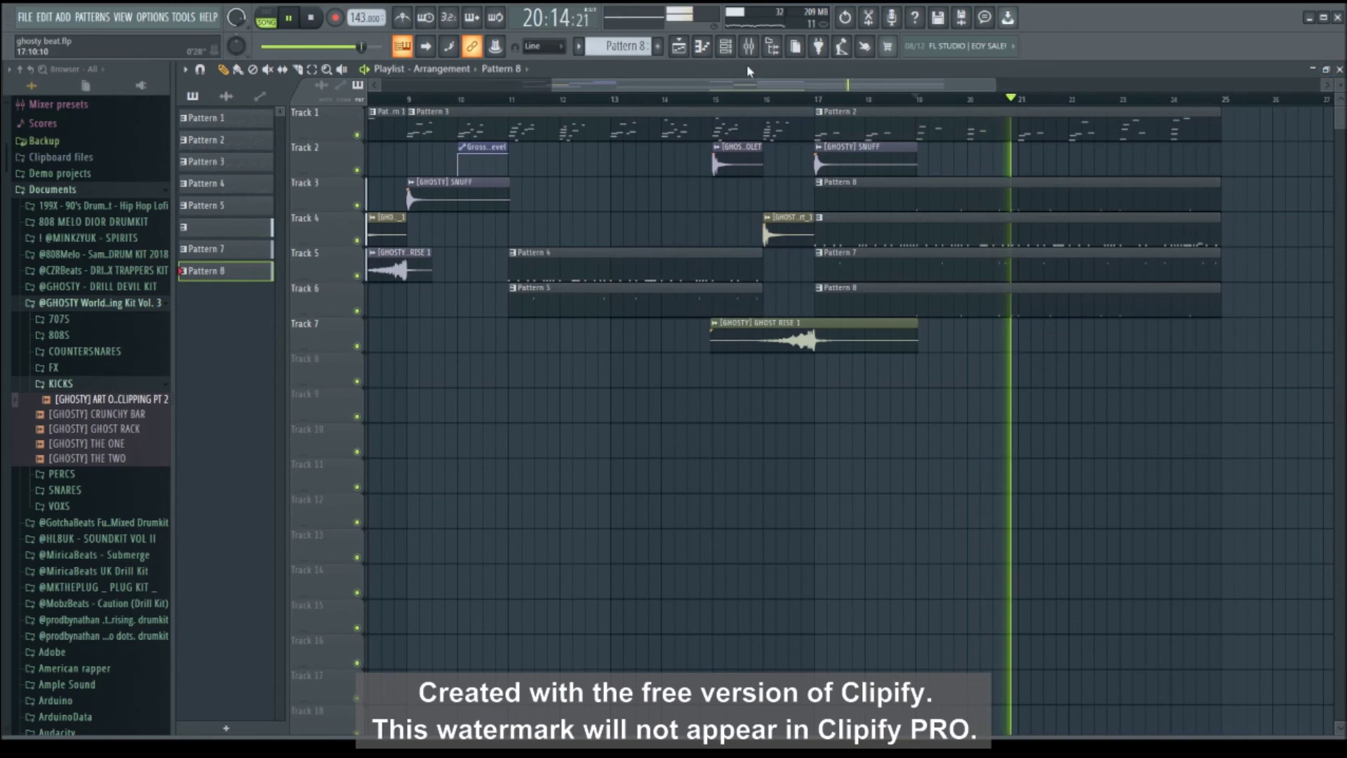
left_click(725, 46)
left_click(285, 253)
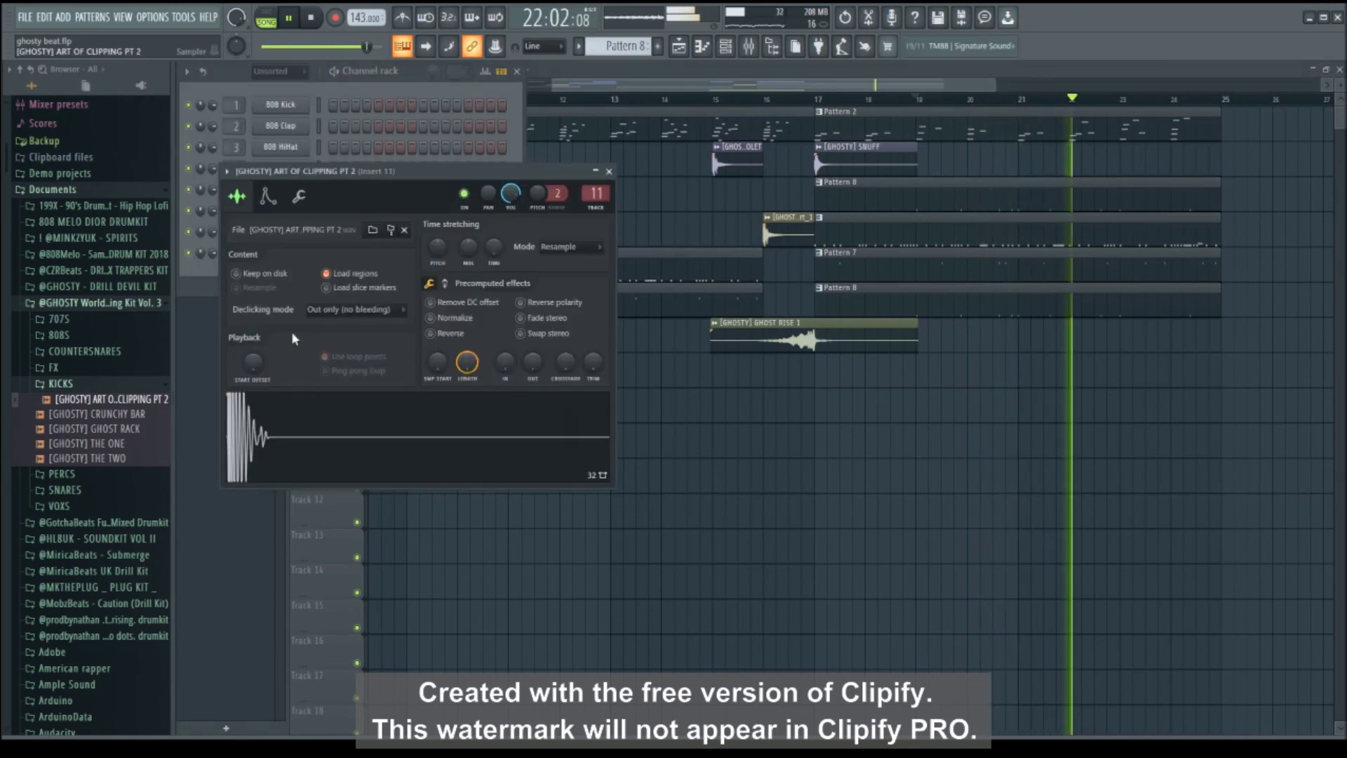
scroll(449, 322, "down", 4)
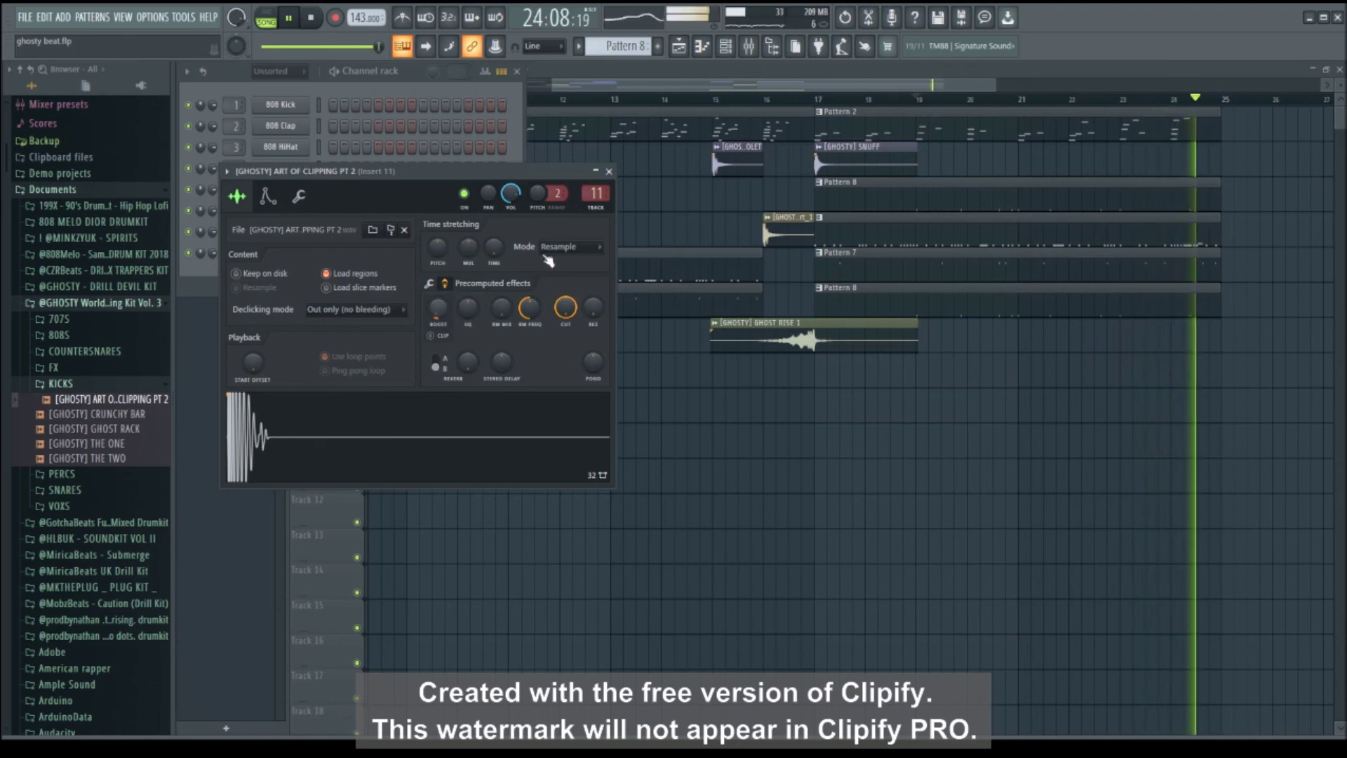
left_click(613, 174)
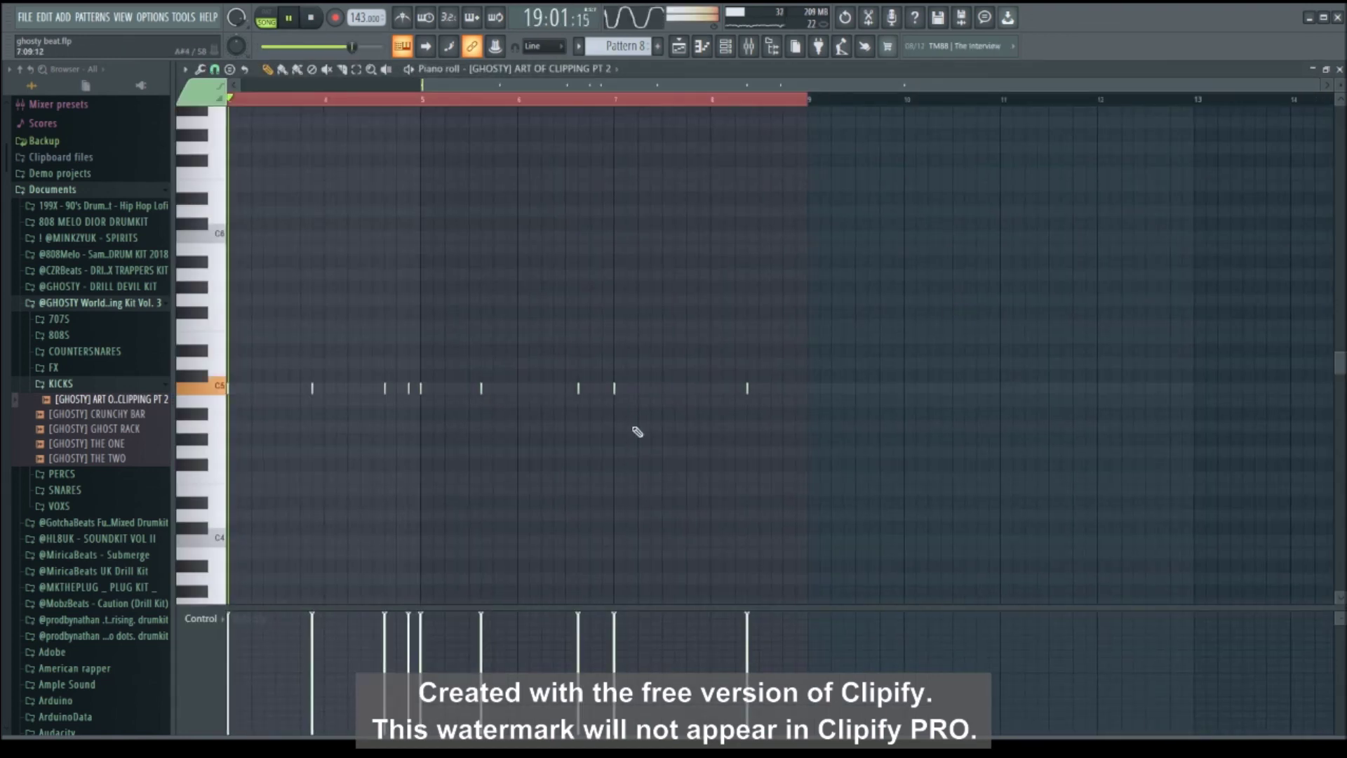
View the kick notes' pan values and check the Insert 11 level in the mixer while the arrangement plays.
scroll(216, 651, "up", 1)
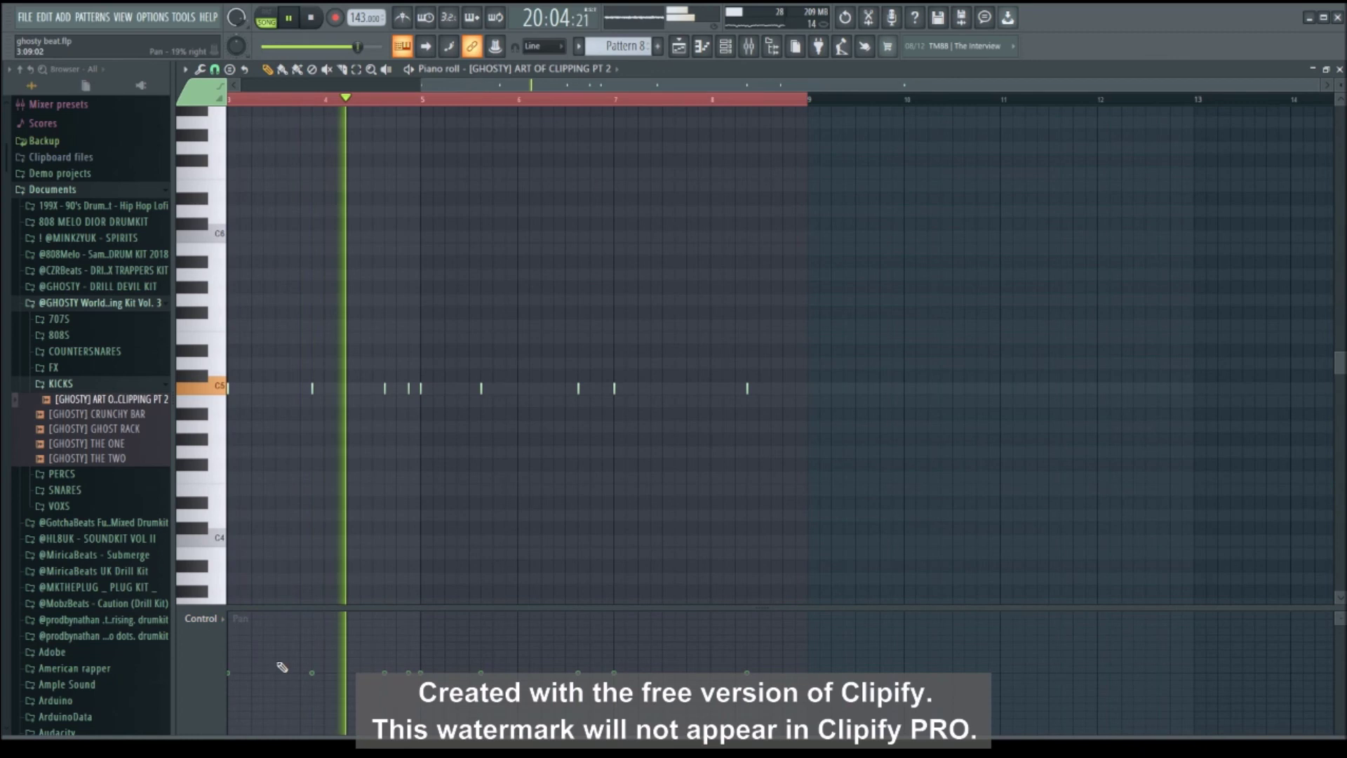
left_click(751, 47)
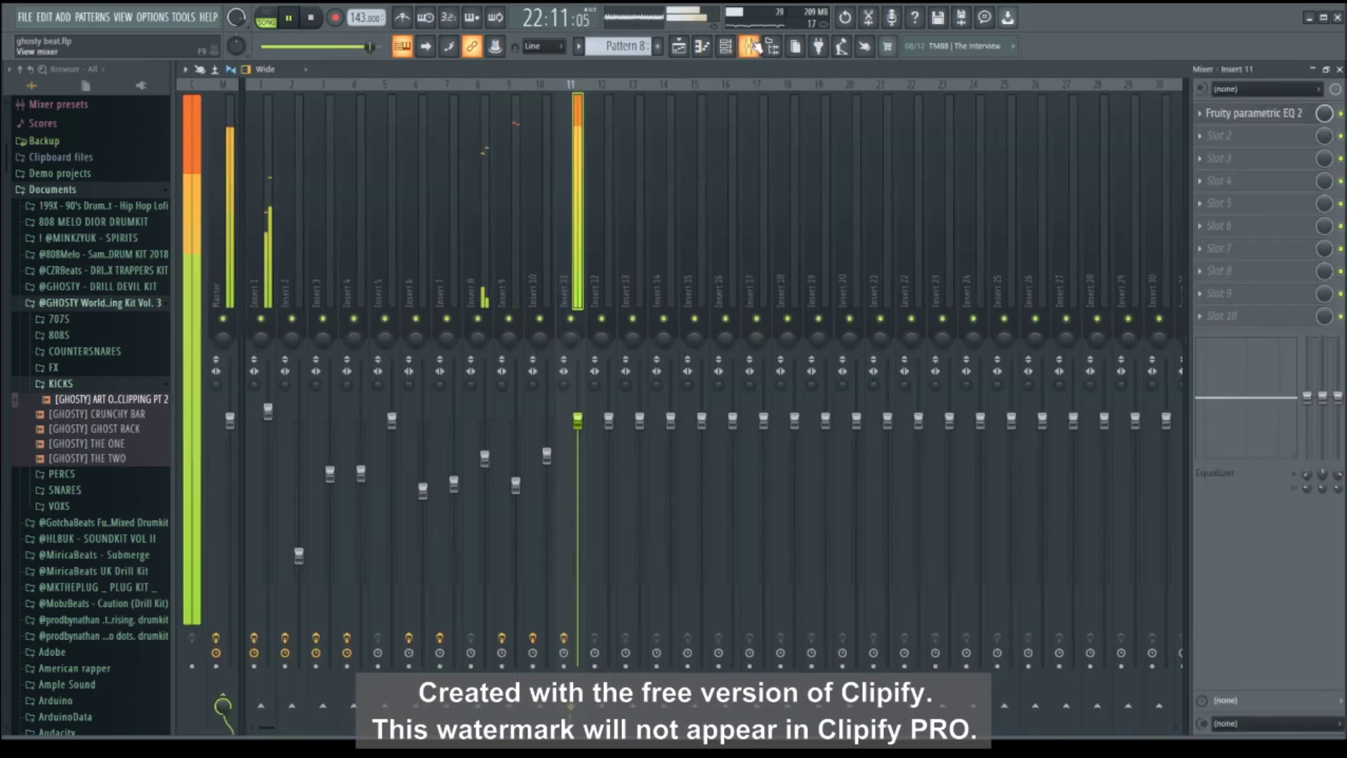
key("F9")
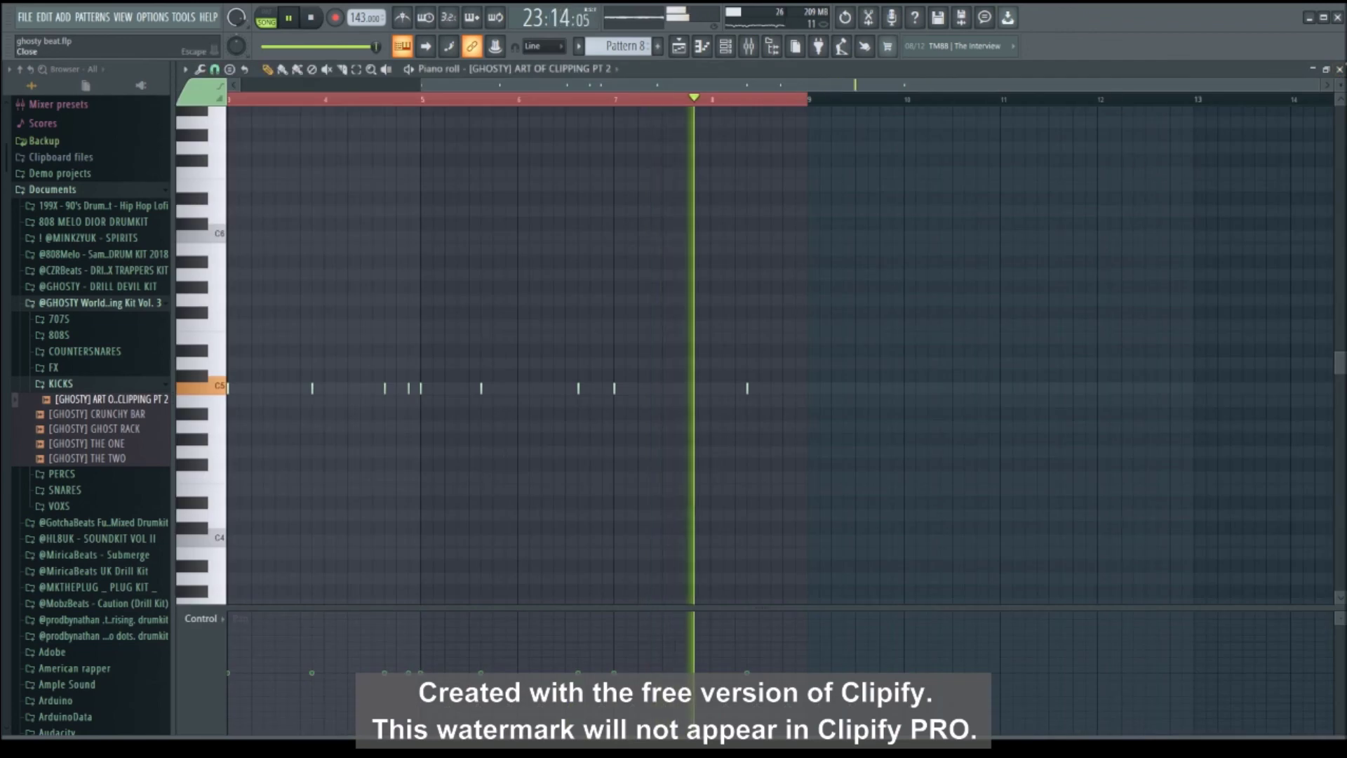
key("F7")
left_click(516, 71)
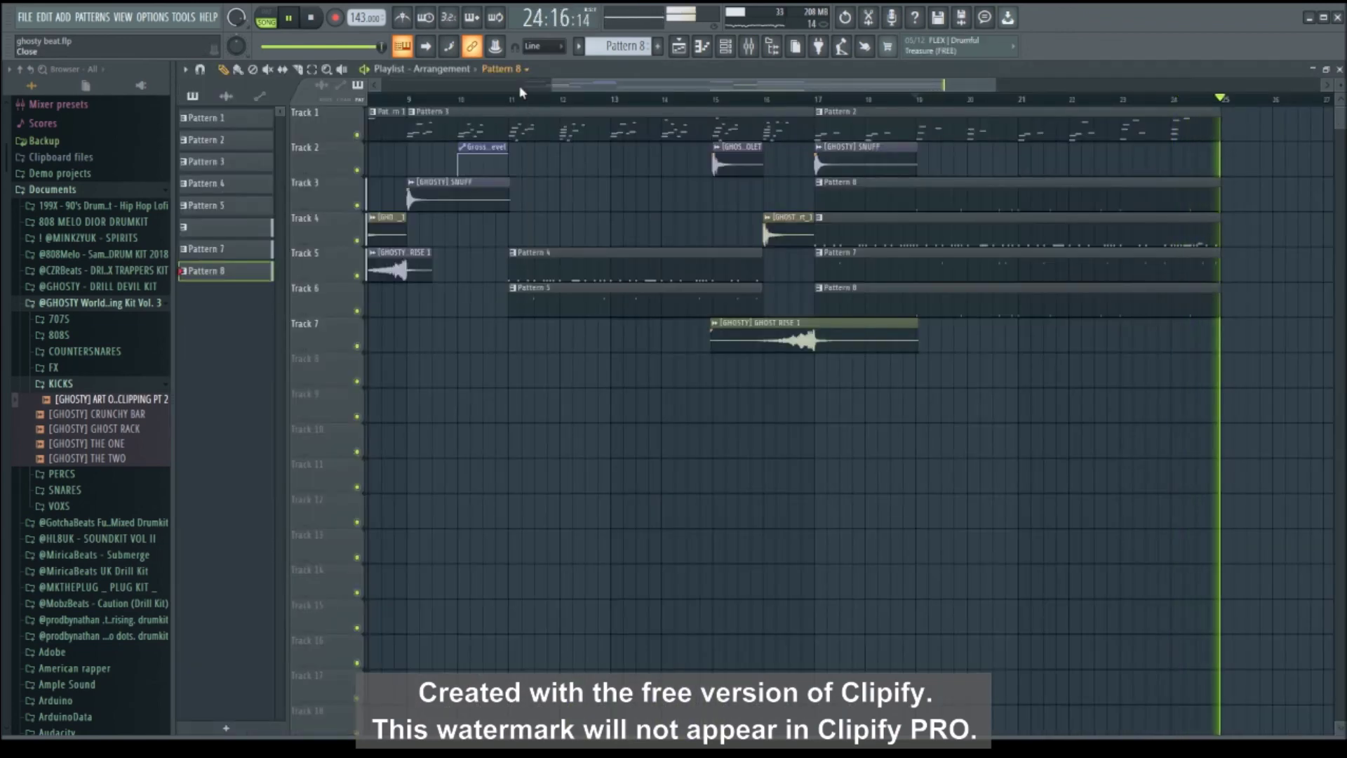
left_click(748, 46)
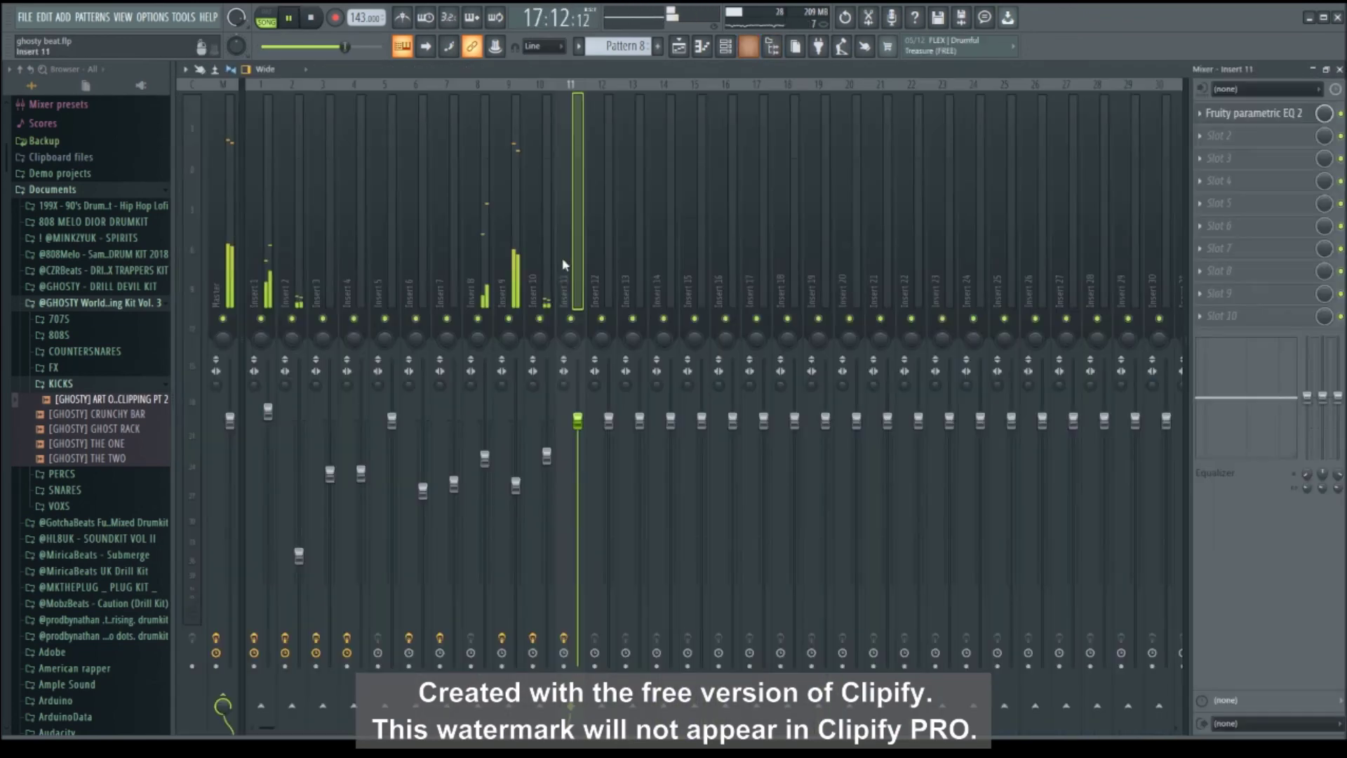
Raise the Insert 9 fader slightly in the mixer while the arrangement plays.
left_click(484, 457)
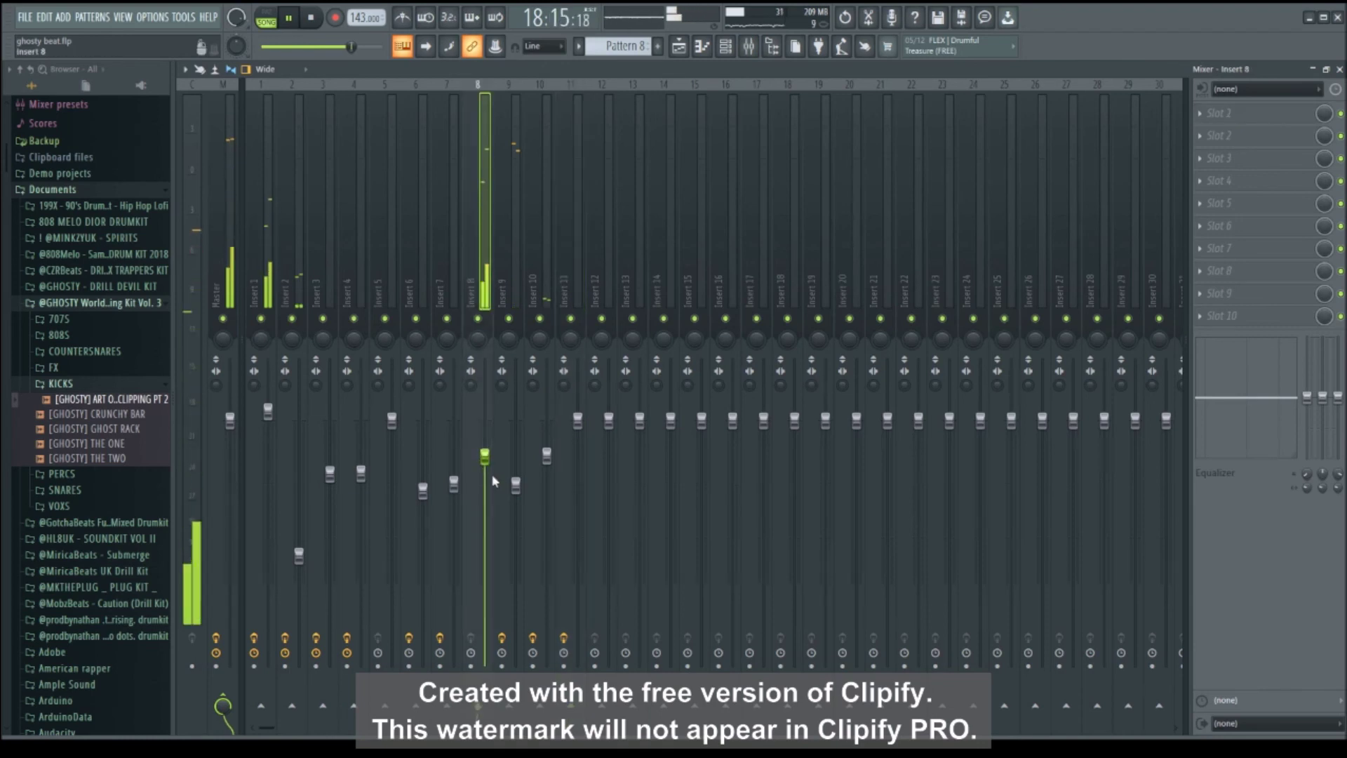
left_click_drag(516, 484, 516, 457)
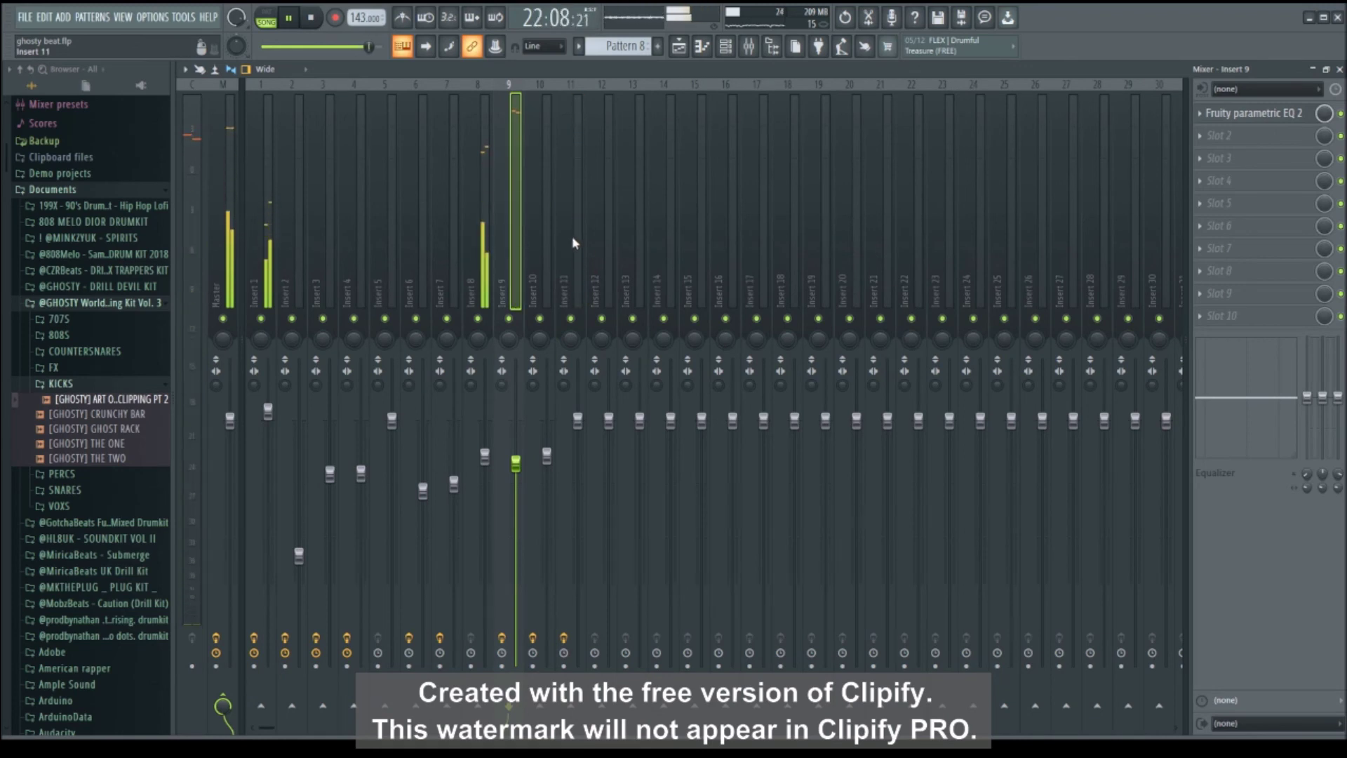
Check the wet level of Insert 1's Fruity Reeverb 2 and view both the playlist and the mixer during playback.
left_click(267, 410)
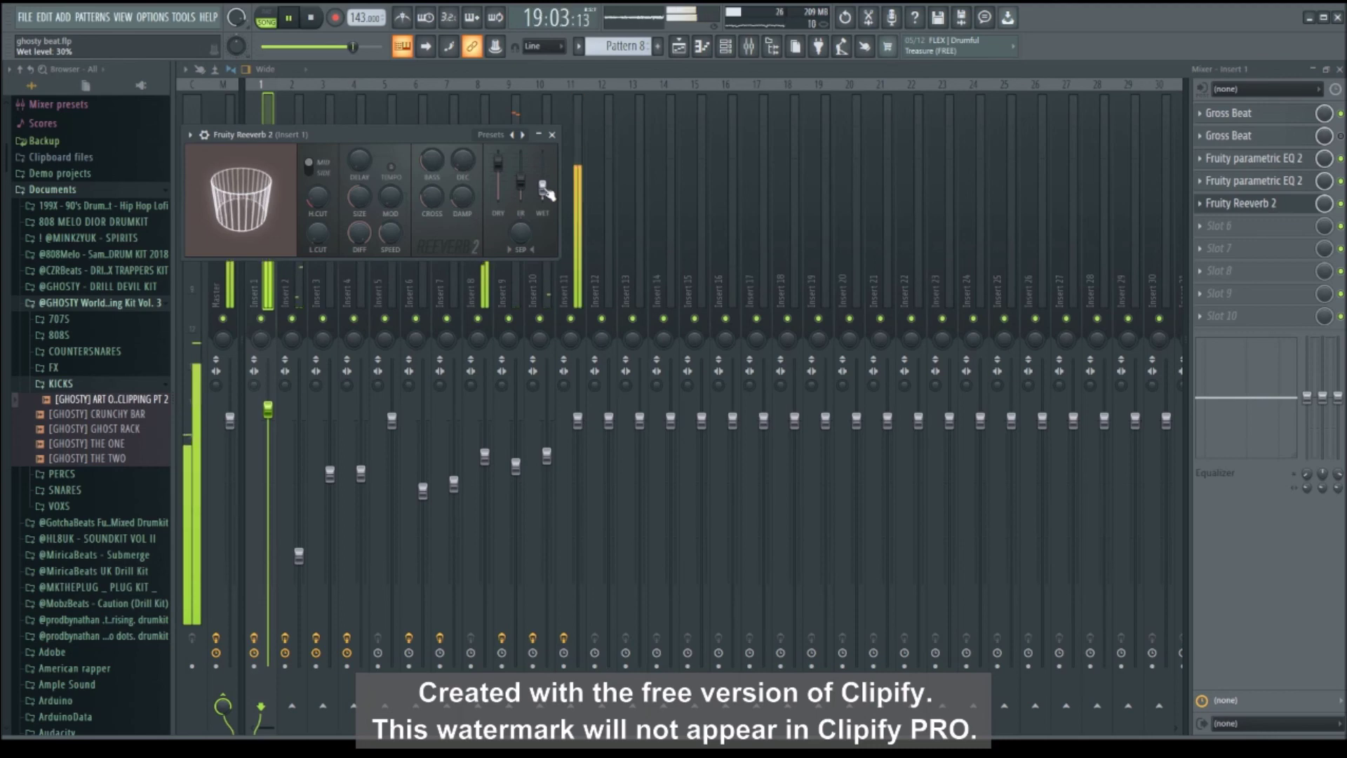
left_click(552, 135)
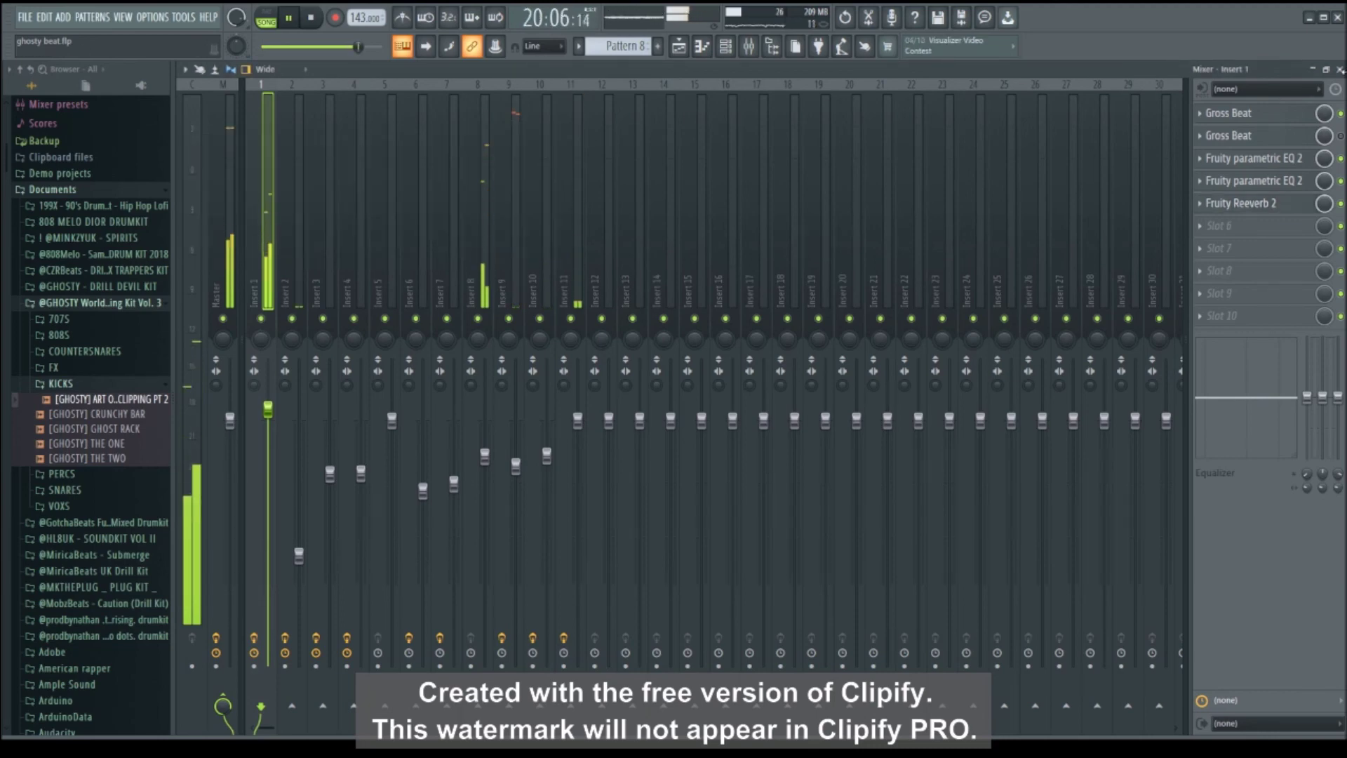
left_click(1339, 70)
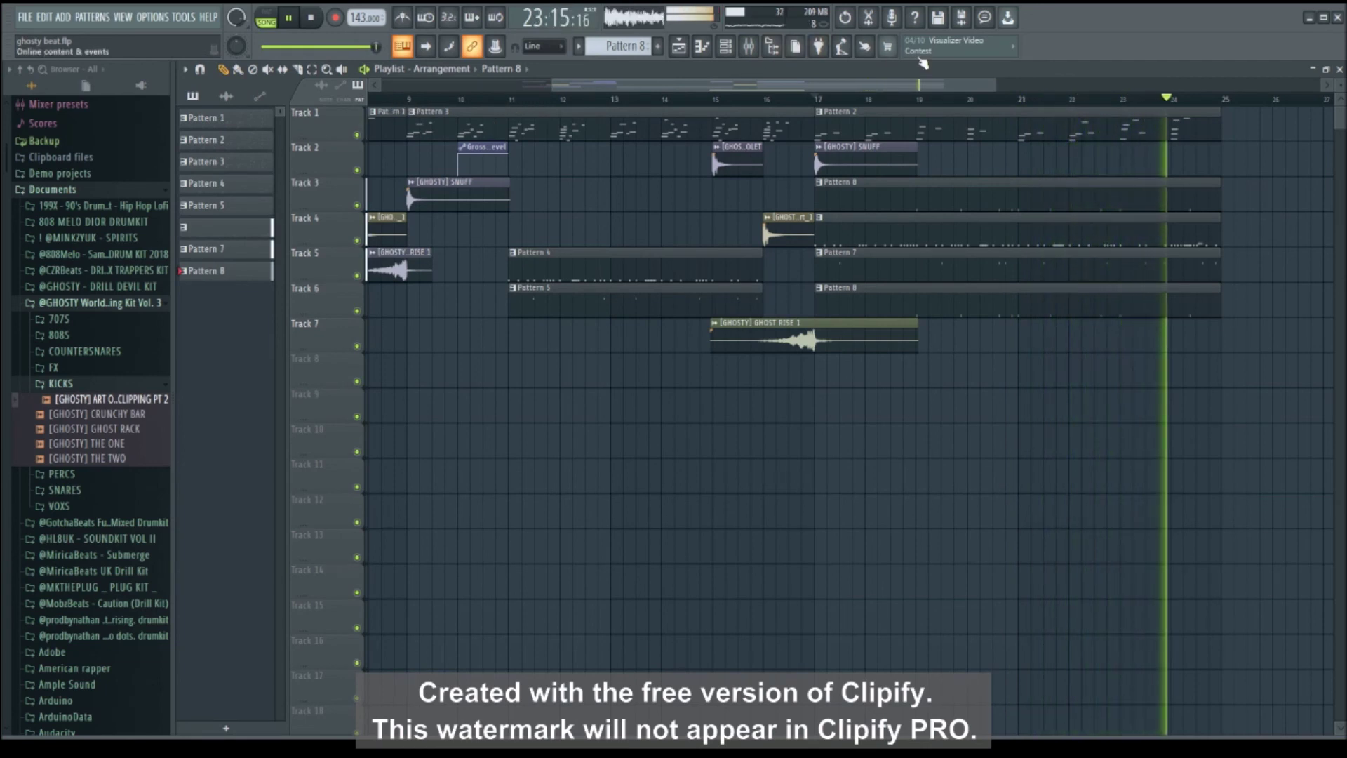
key("F9")
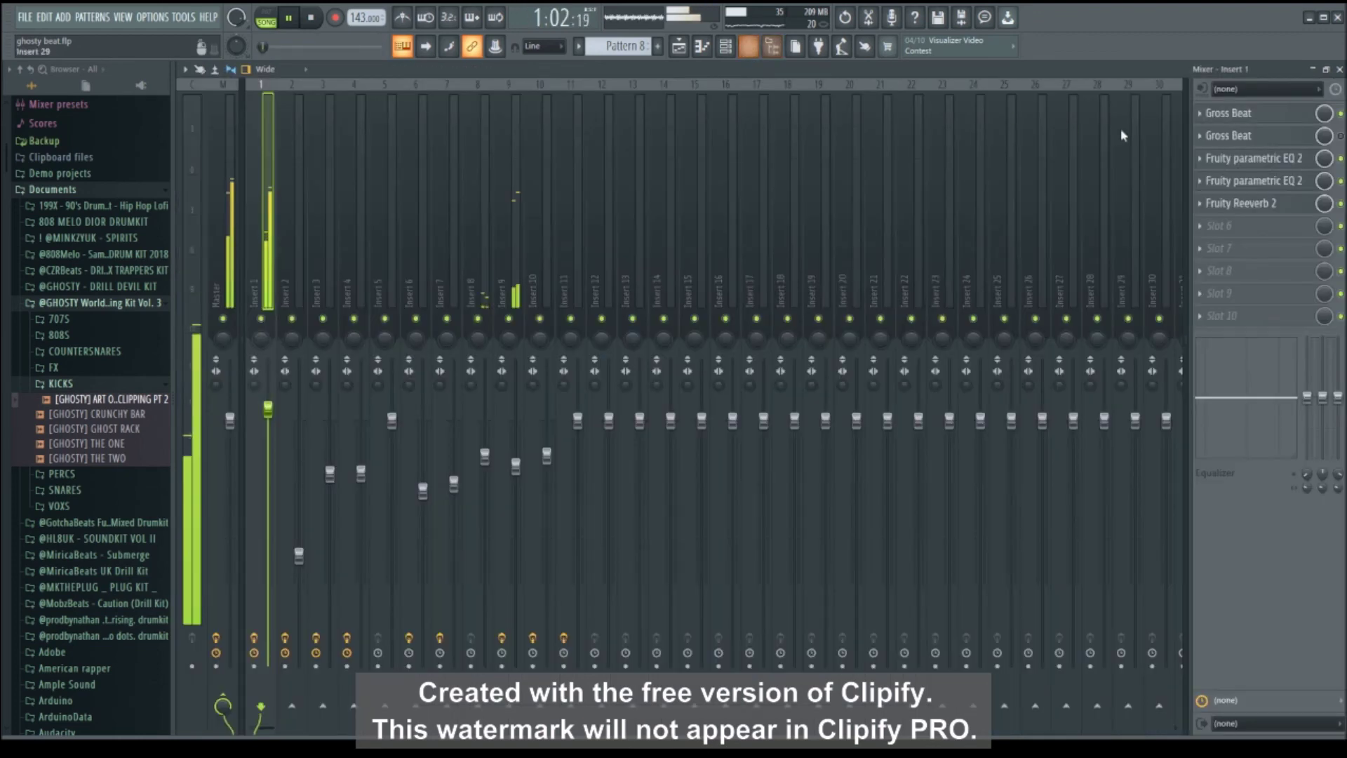
left_click(1339, 70)
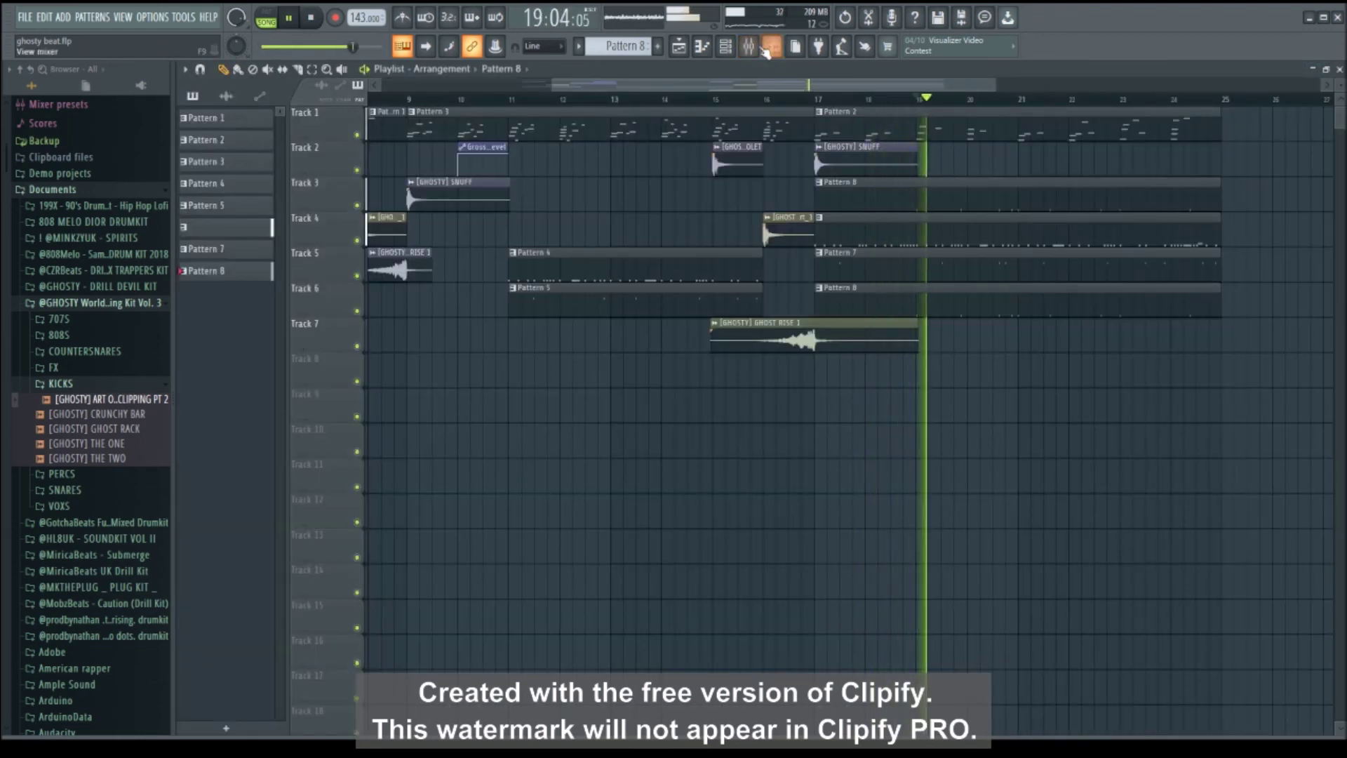
key("F9")
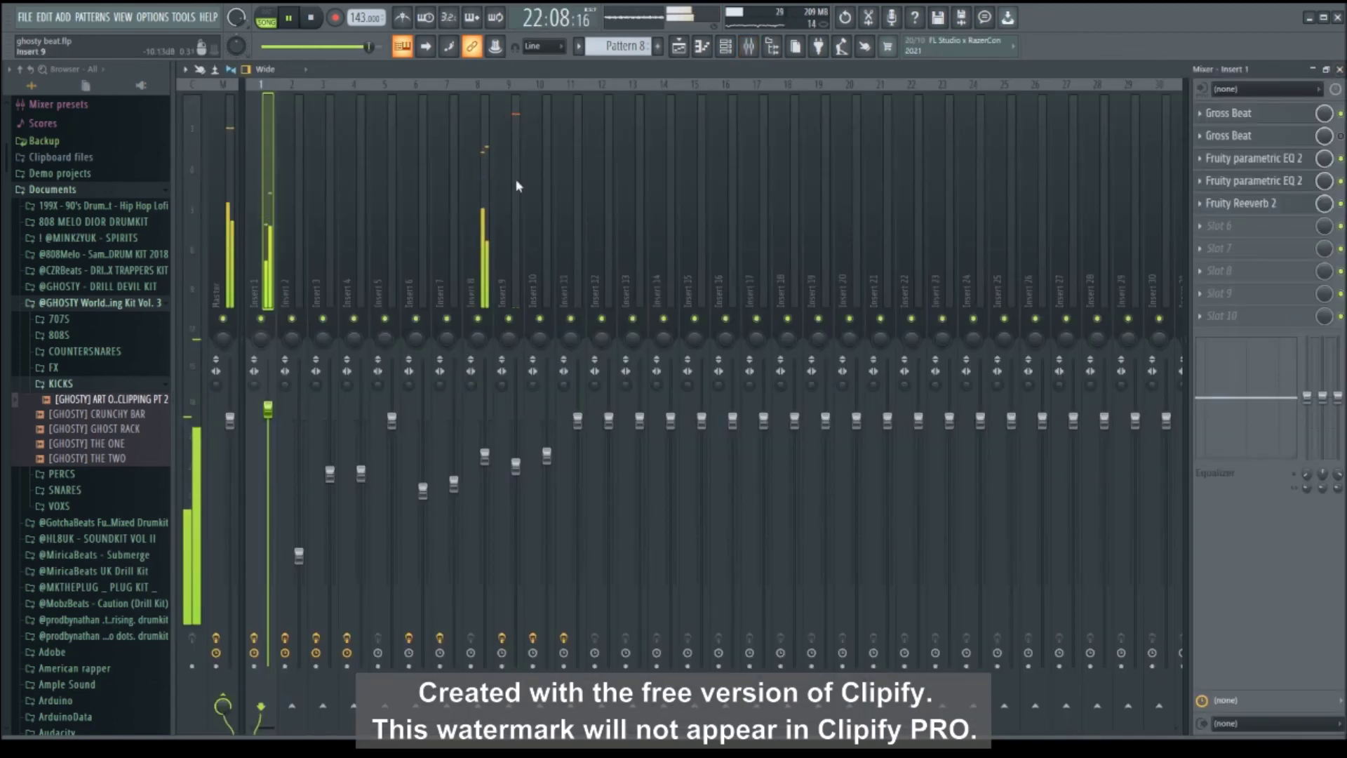
Boost band 2 at 160 Hz in Insert 11's Fruity parametric EQ 2.
left_click(514, 181)
left_click(577, 178)
left_click(1277, 113)
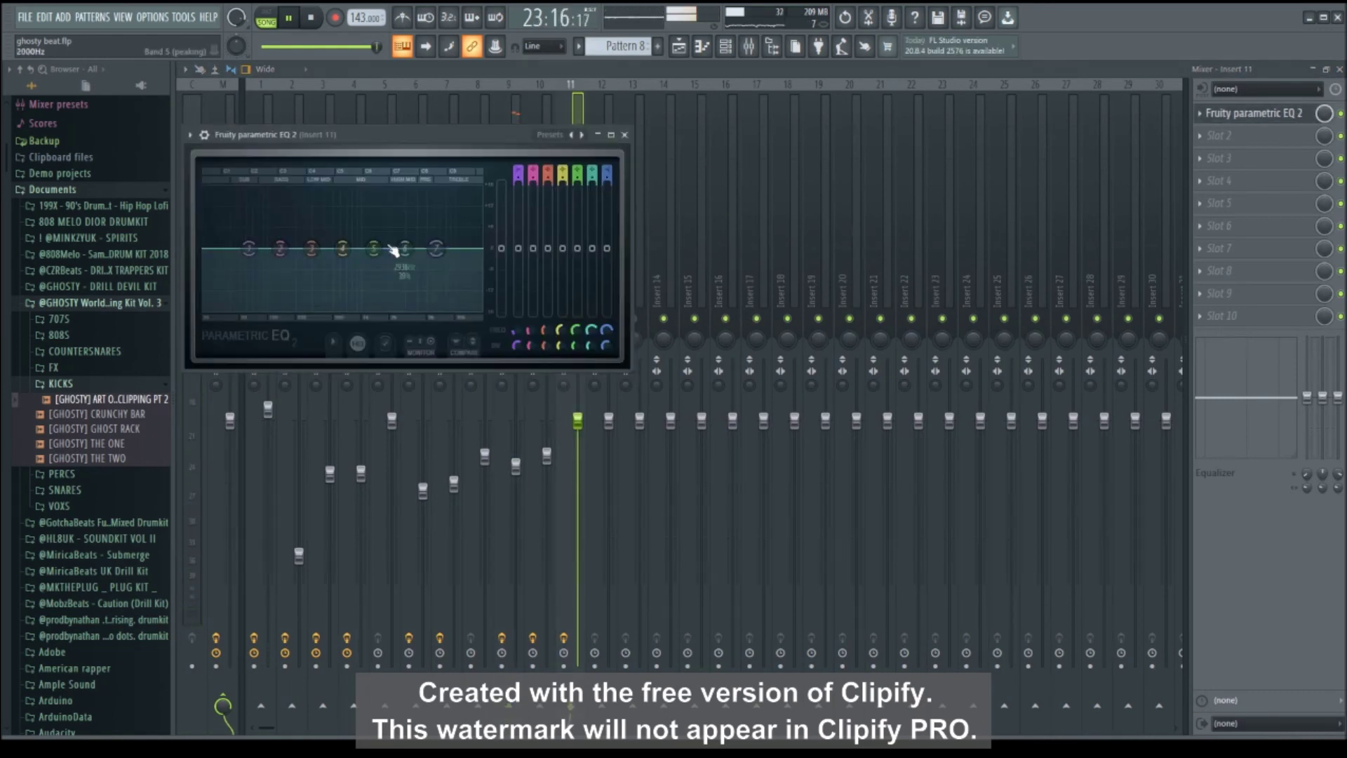
left_click_drag(279, 251, 277, 233)
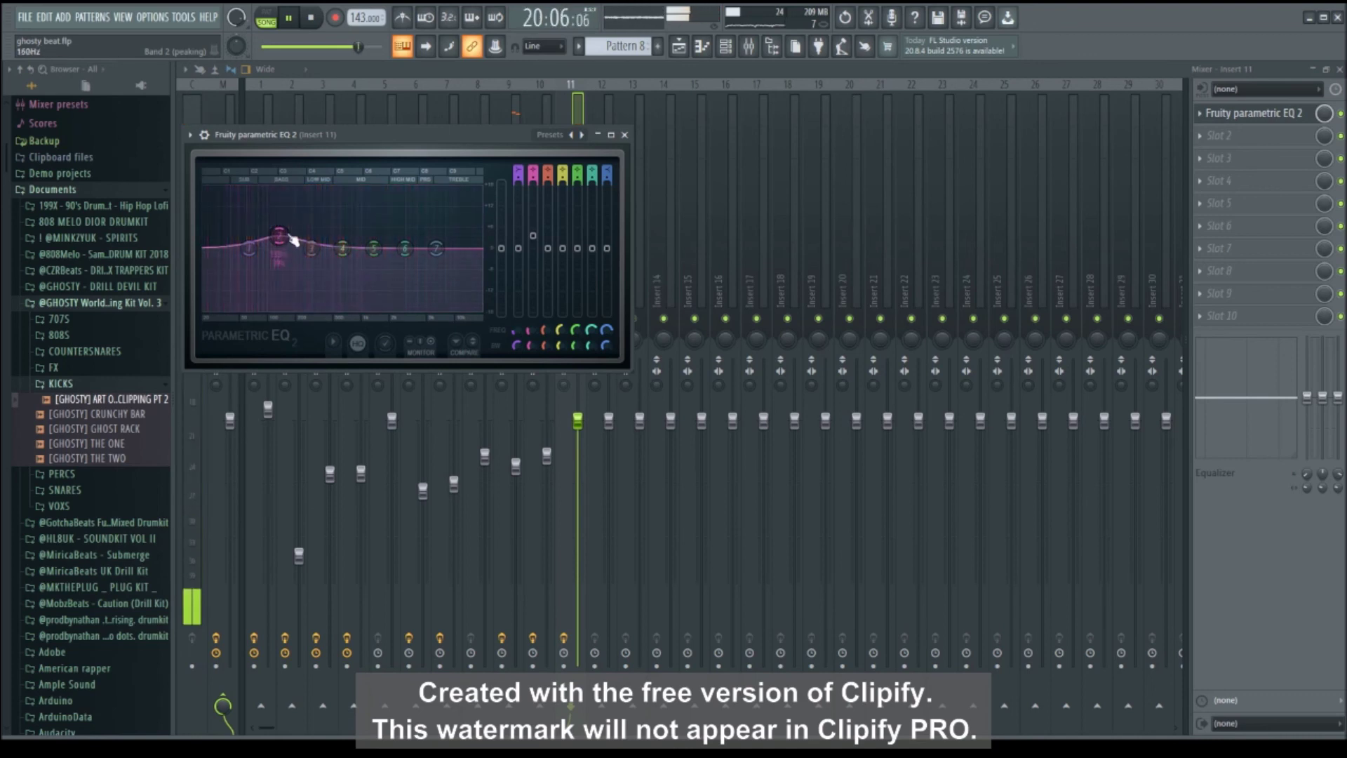
left_click(624, 135)
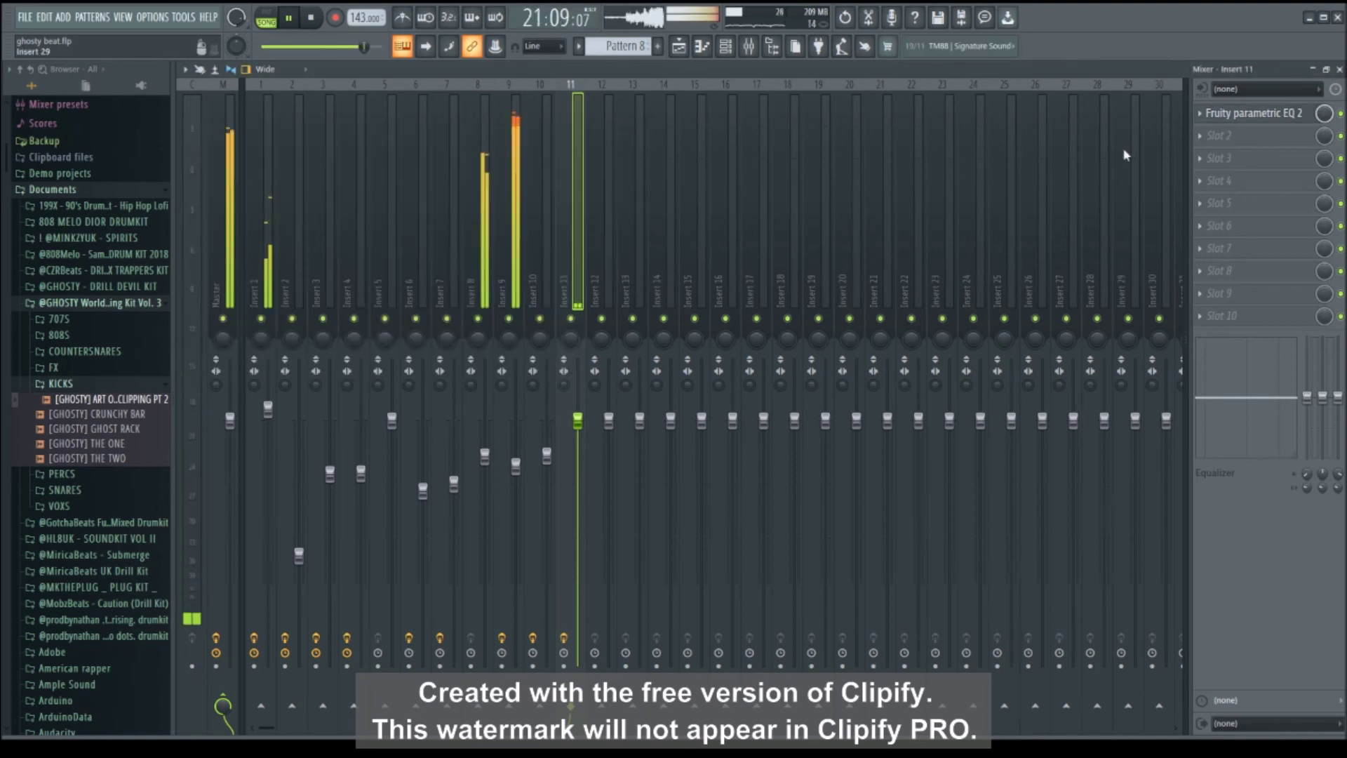
Boost the band 1 low shelf at about 55 Hz in Insert 11's Fruity parametric EQ 2 and listen to the result.
left_click(1249, 113)
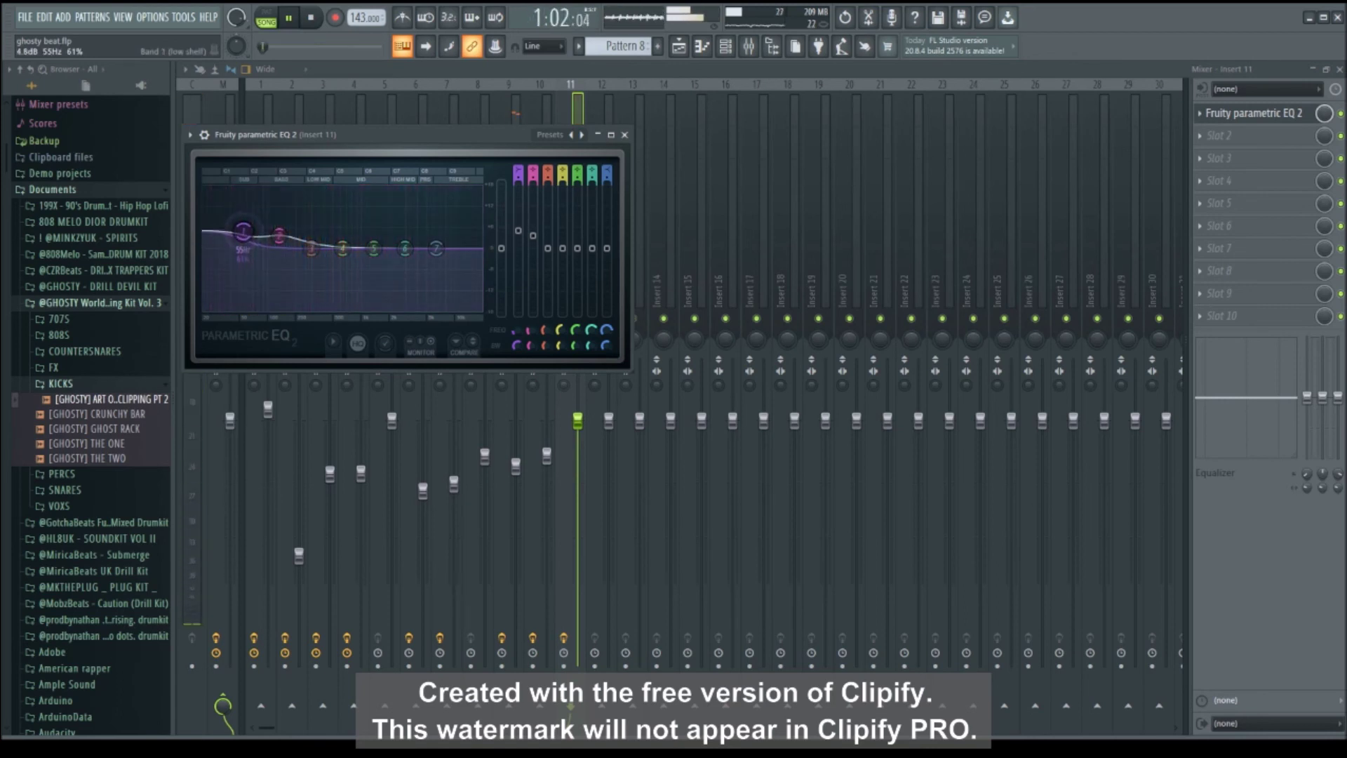
key("space")
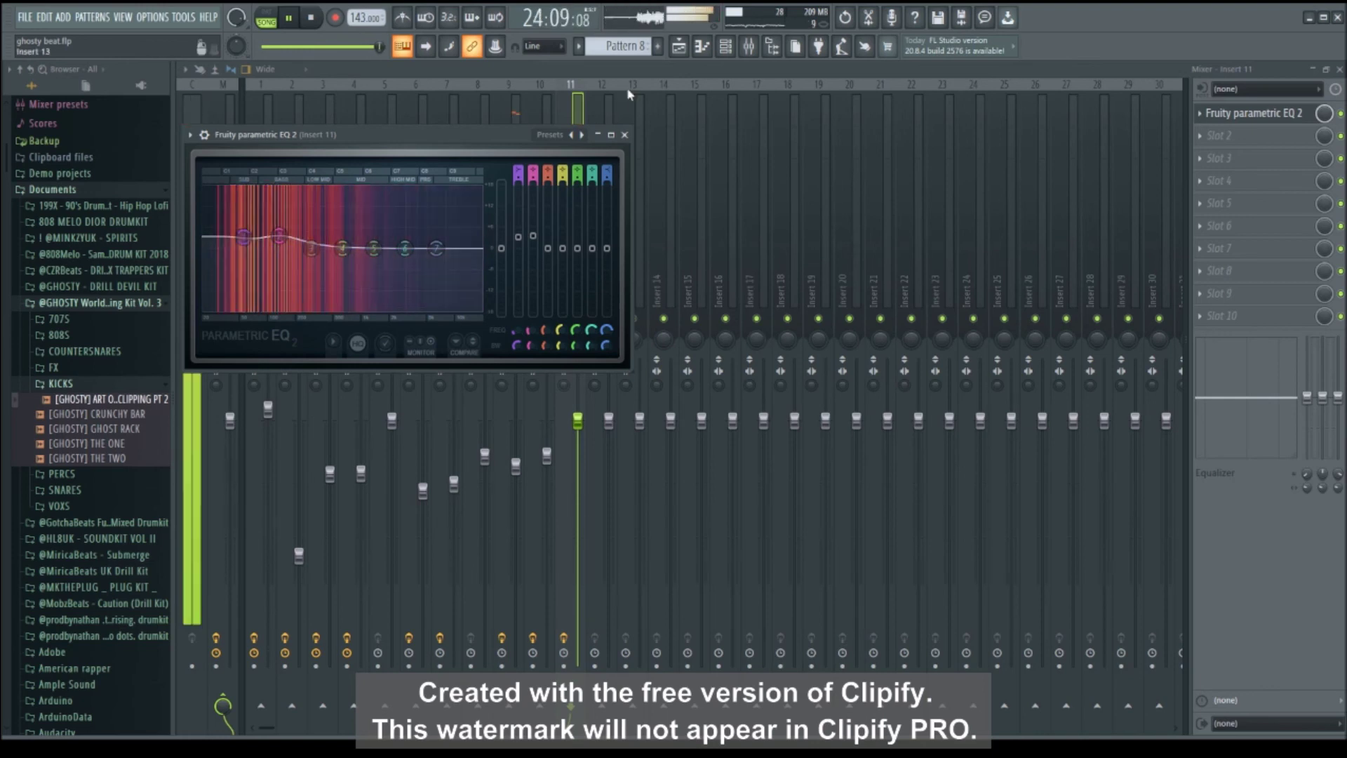
left_click(625, 134)
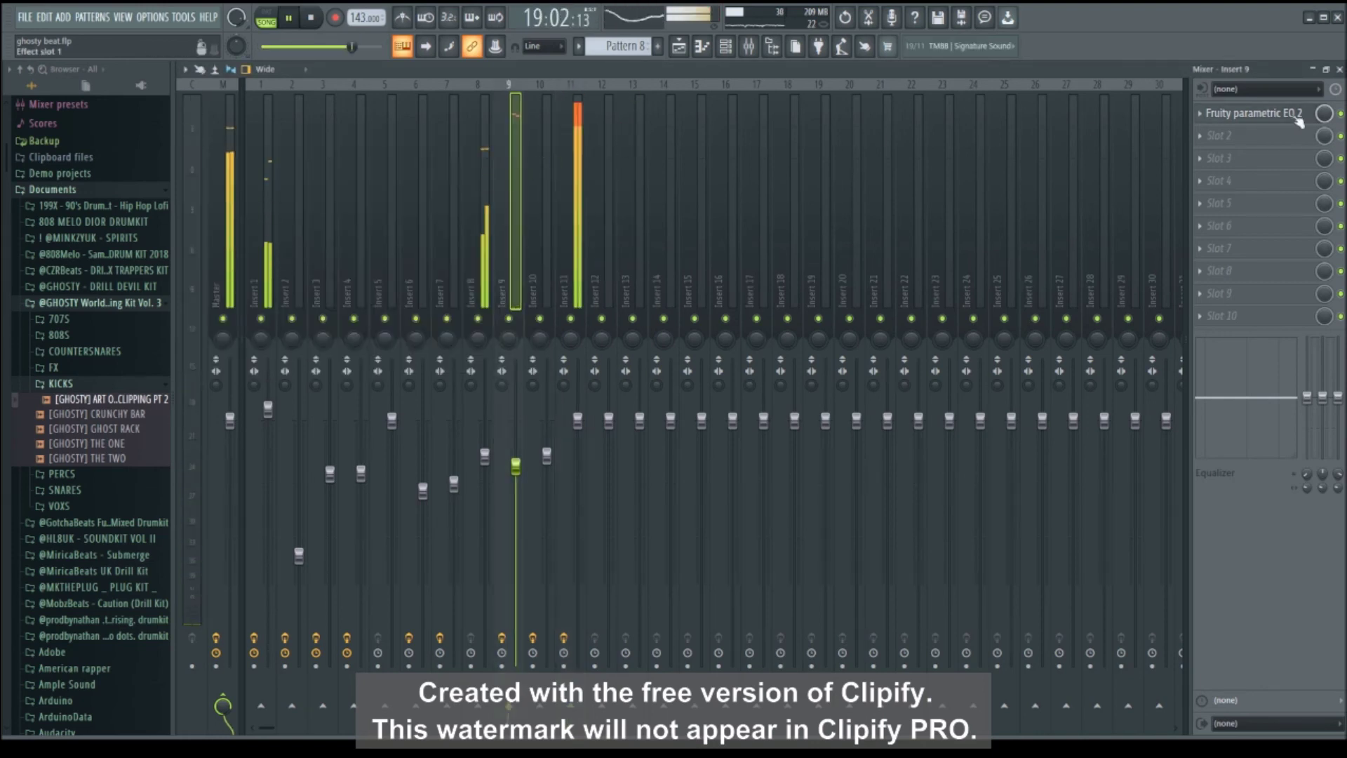
Raise the band 1 high-pass cutoff in Insert 9's Fruity parametric EQ 2.
left_click(1300, 121)
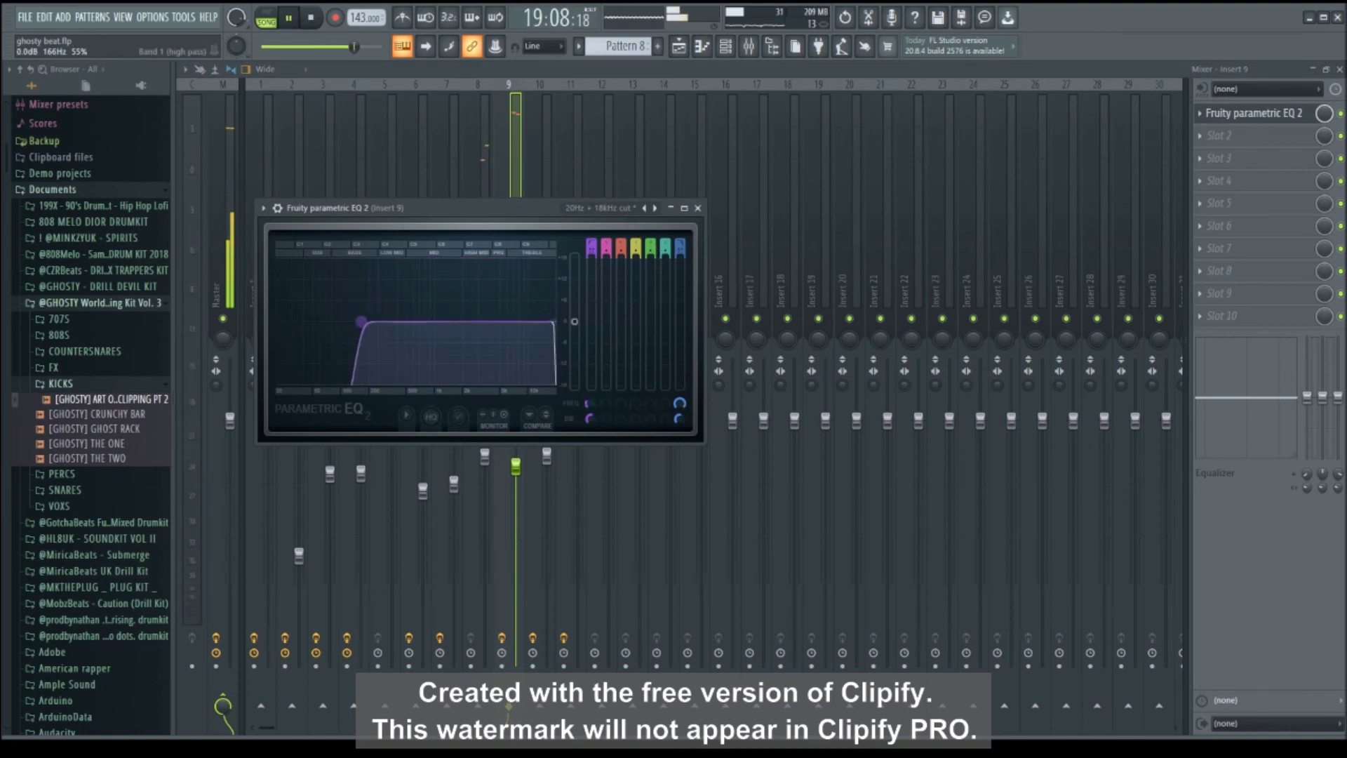
left_click_drag(361, 321, 372, 321)
left_click(697, 208)
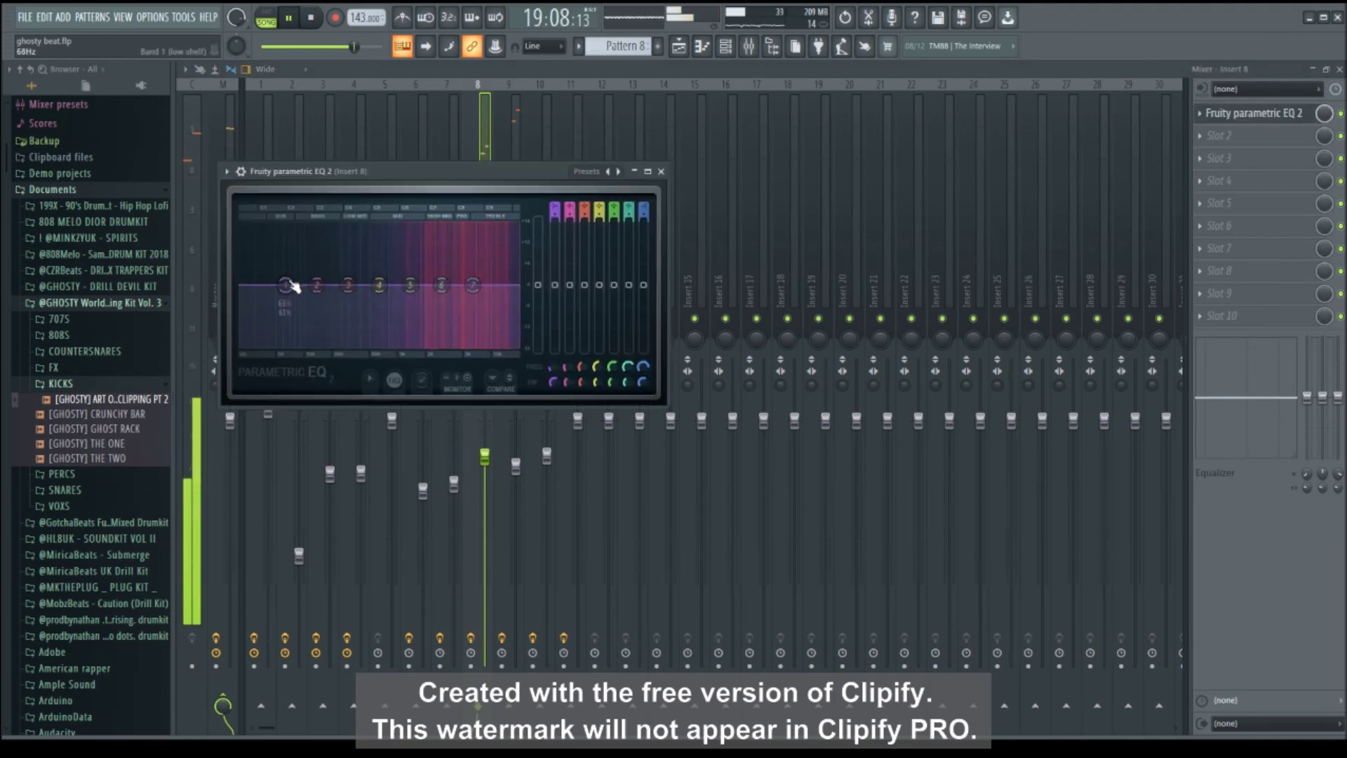
Change band 1 of Insert 8's Fruity parametric EQ 2 to high pass and move its cutoff up between bands 4 and 5.
middle_click(285, 285)
left_click_drag(285, 285, 298, 285)
right_click(298, 285)
left_click(351, 326)
left_click_drag(367, 284, 411, 290)
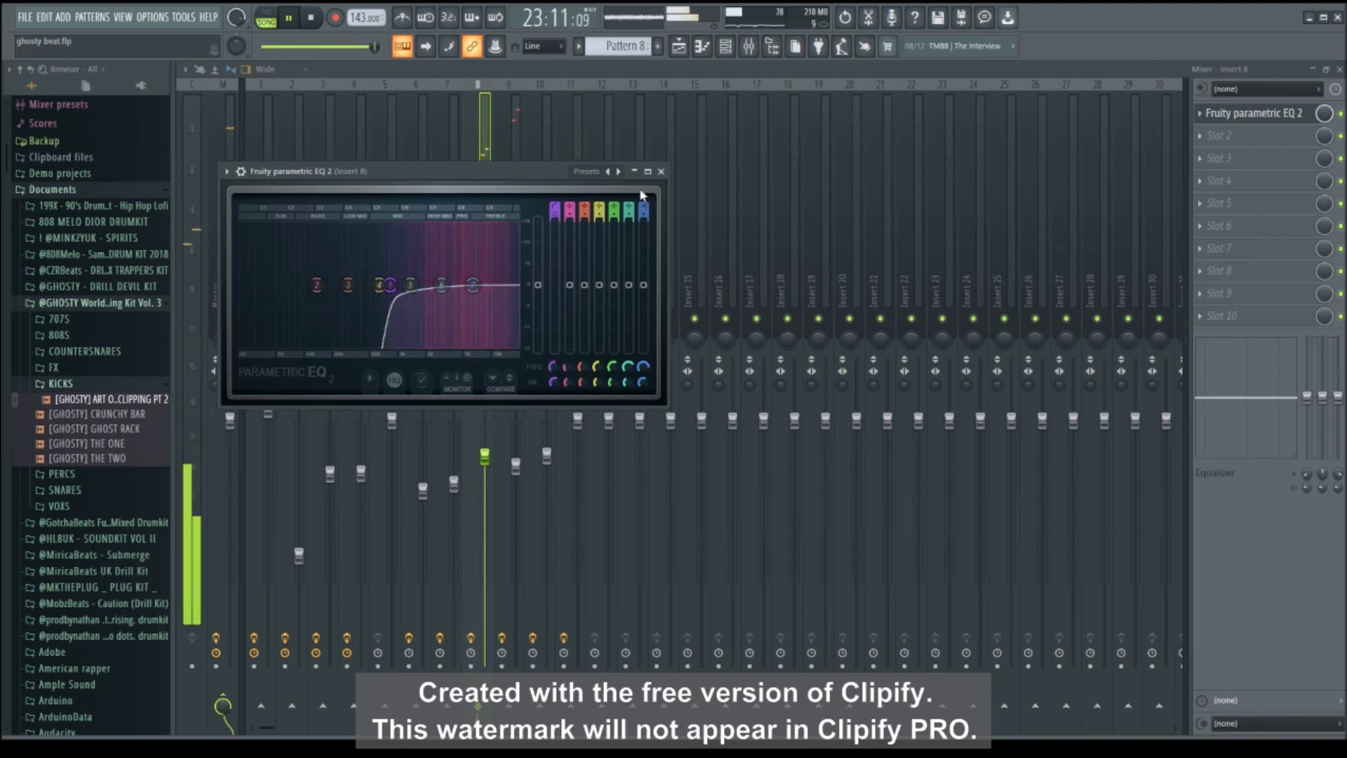
left_click(660, 171)
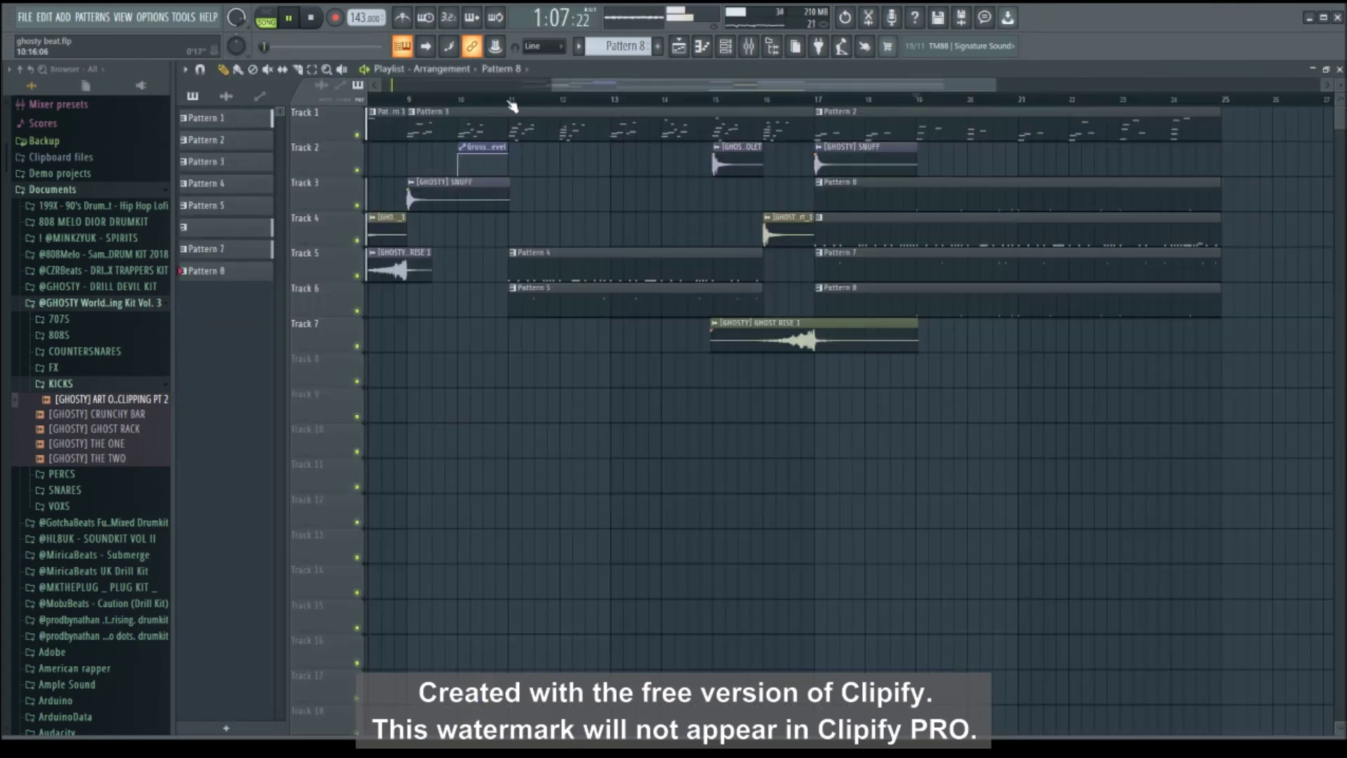
Play the arrangement from bar 9 in the playlist.
left_click(512, 102)
left_click(410, 103)
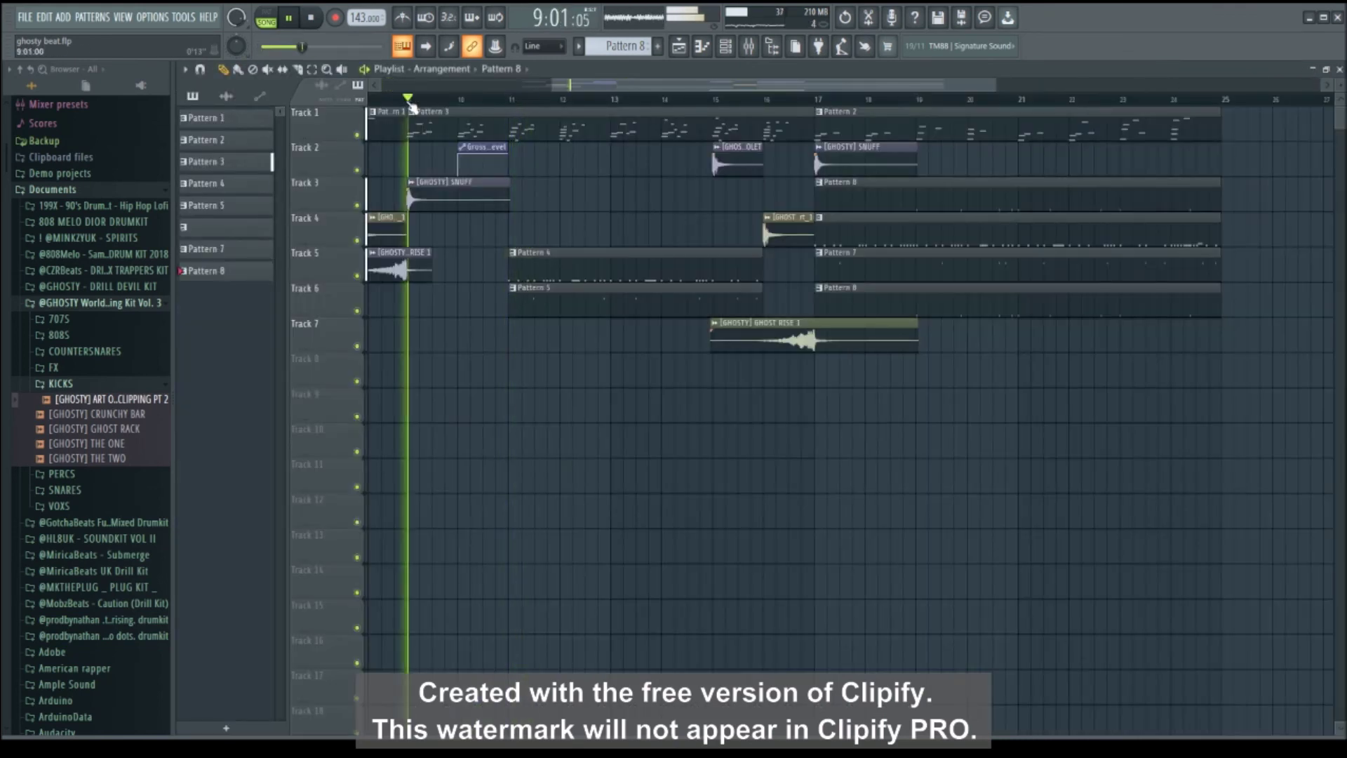